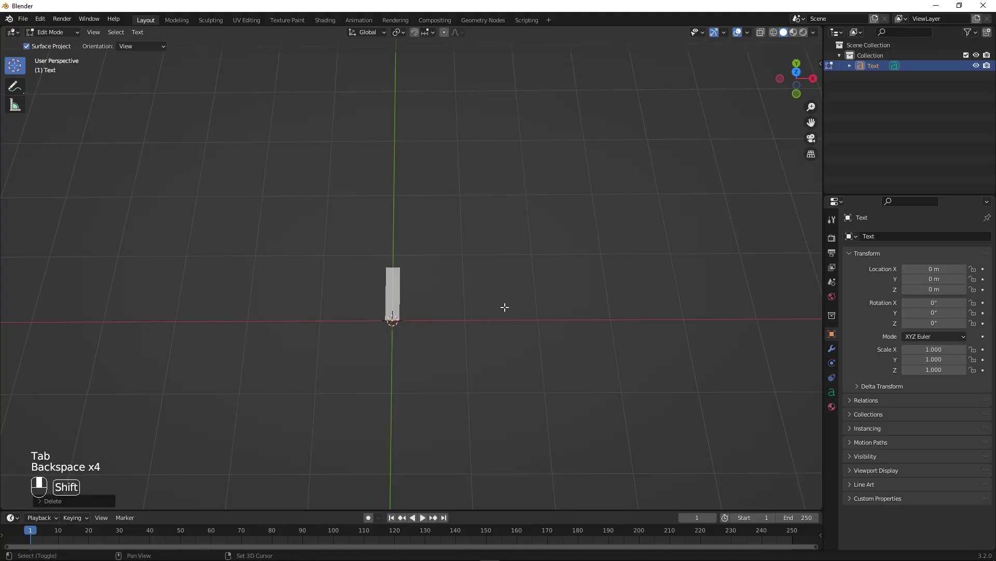
# Enter ADIDAS as the text object's content and set its horizontal and vertical alignment to Center.
pyautogui.write('ADIDAS')
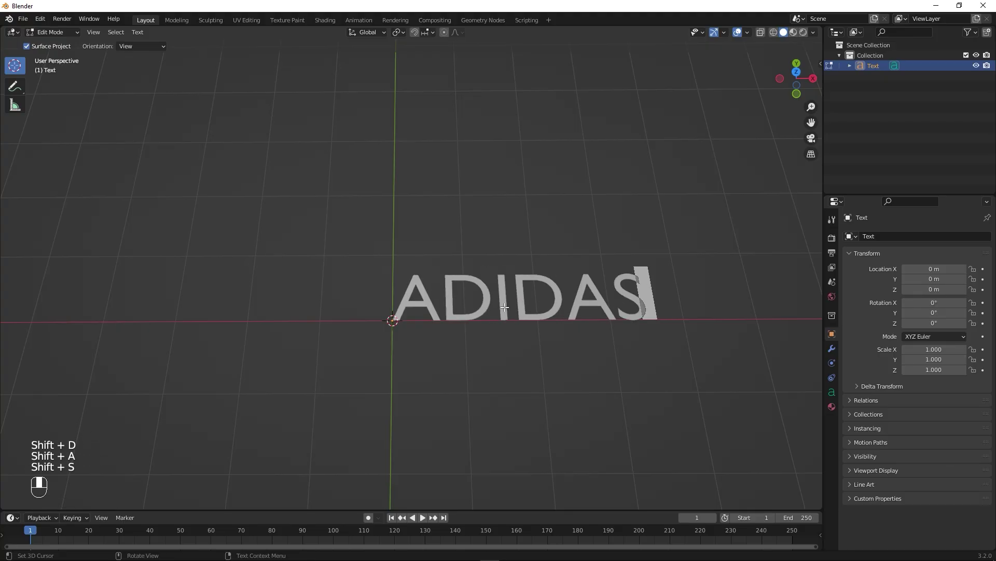
pyautogui.press('Tab')
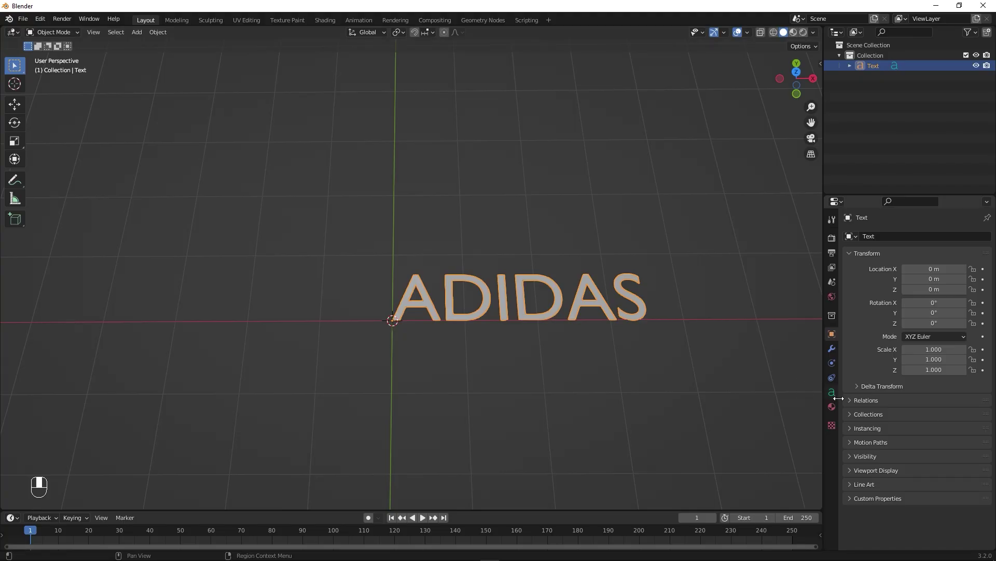
pyautogui.click(832, 392)
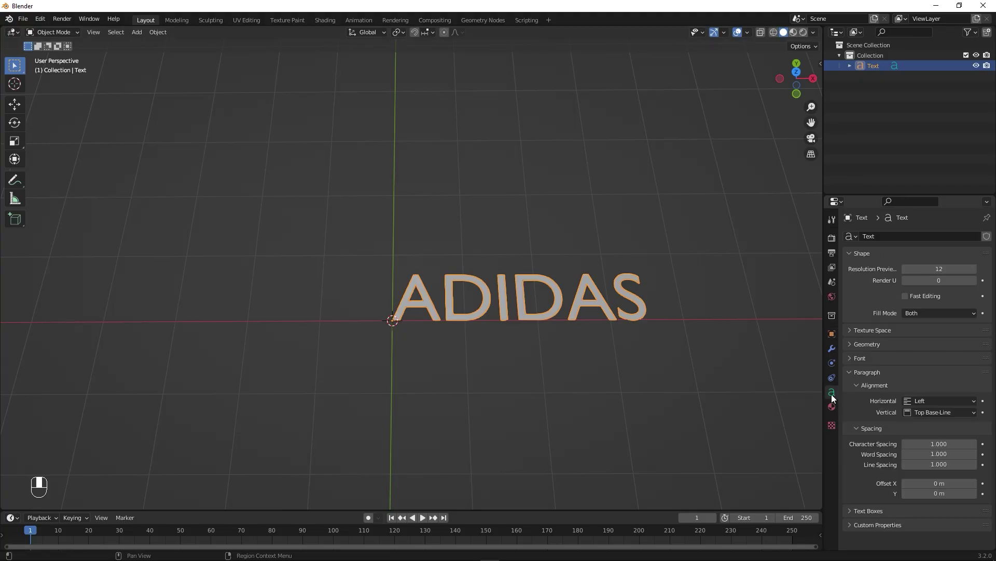
pyautogui.click(917, 402)
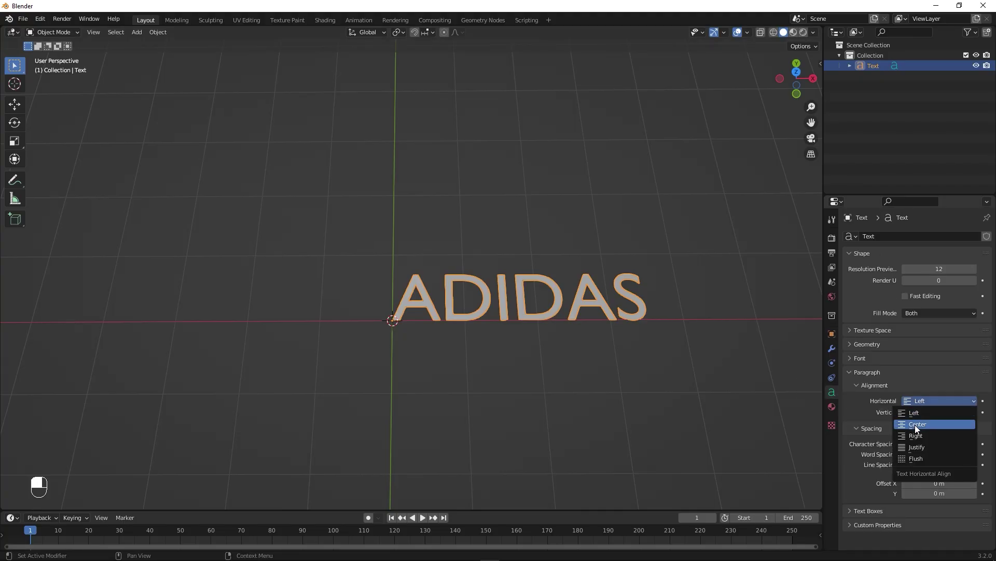
pyautogui.click(915, 425)
pyautogui.click(924, 413)
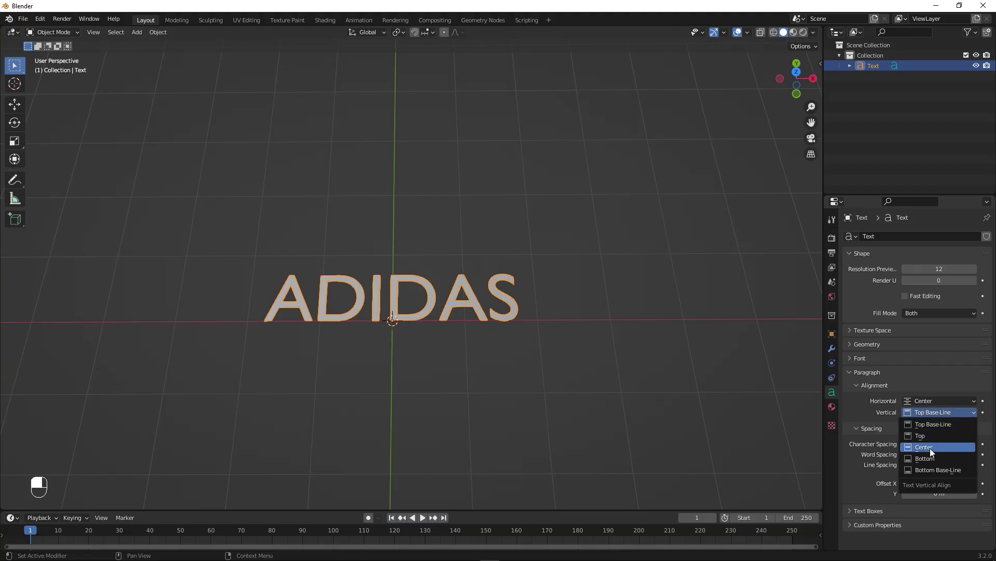
pyautogui.click(931, 446)
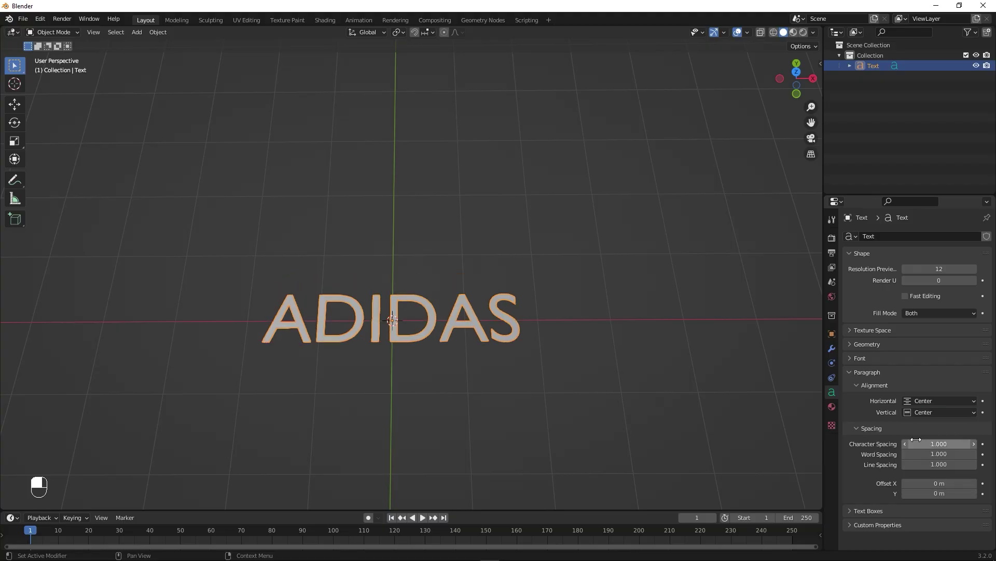
# Load Montserrat Bold as the regular font of the text from the Windows fonts folder.
pyautogui.click(854, 358)
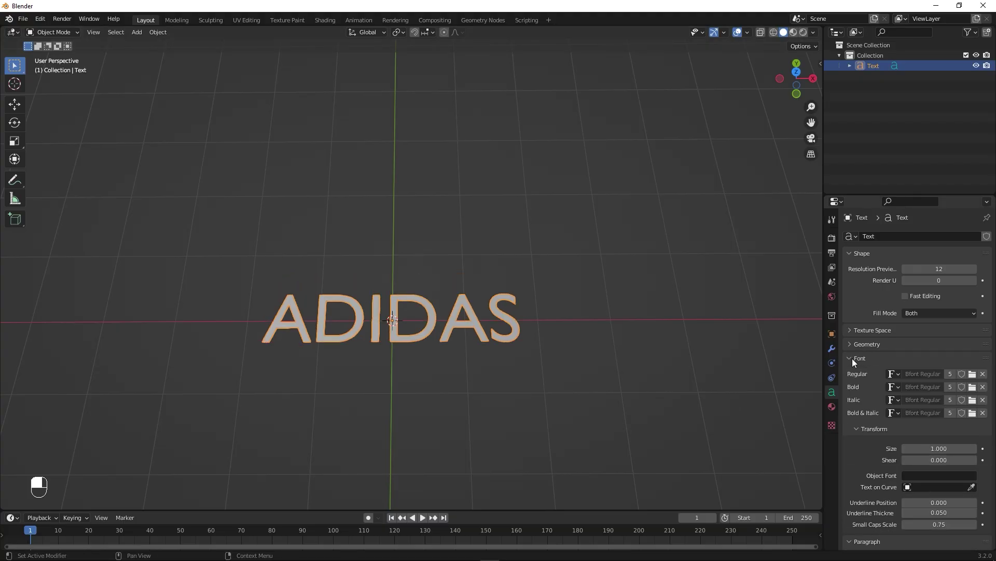
pyautogui.click(972, 374)
pyautogui.scroll(-5, 690, 291)
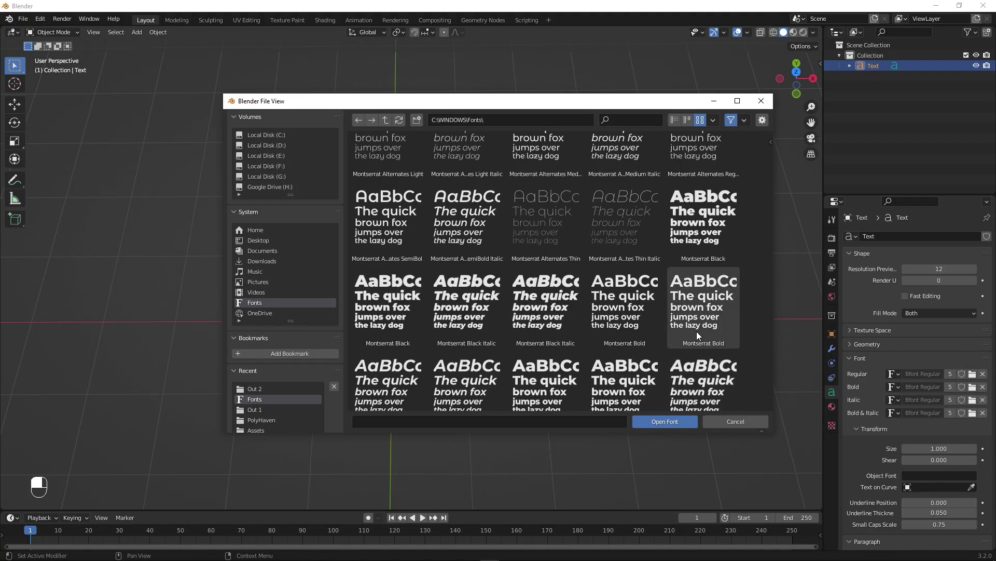
pyautogui.click(705, 309)
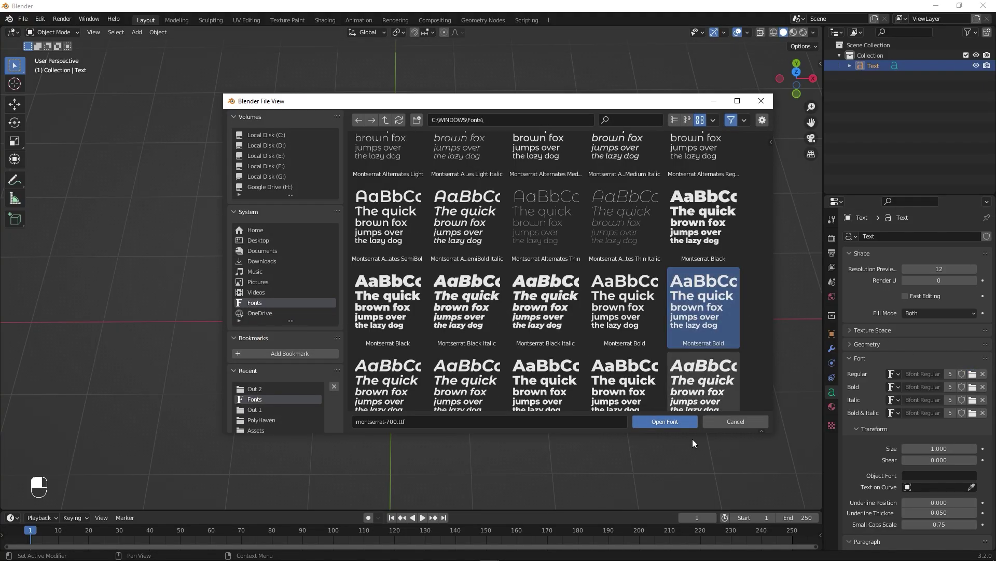
pyautogui.click(663, 420)
# Scale the ADIDAS text uniformly by a factor of 2.
pyautogui.moveTo(514, 369); pyautogui.dragTo(560, 388, button='middle')
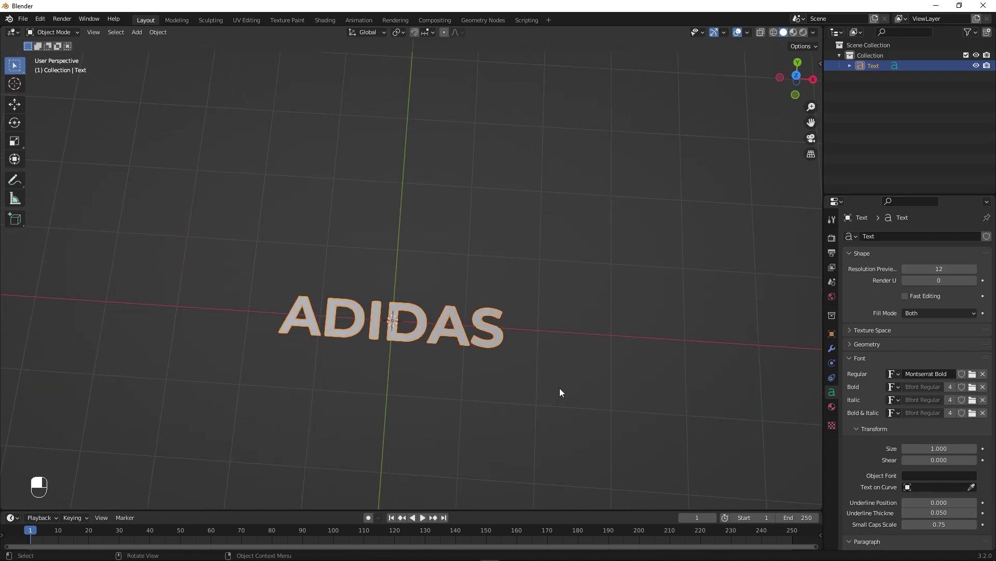
pyautogui.press('s')
pyautogui.press('2')
pyautogui.click(560, 388)
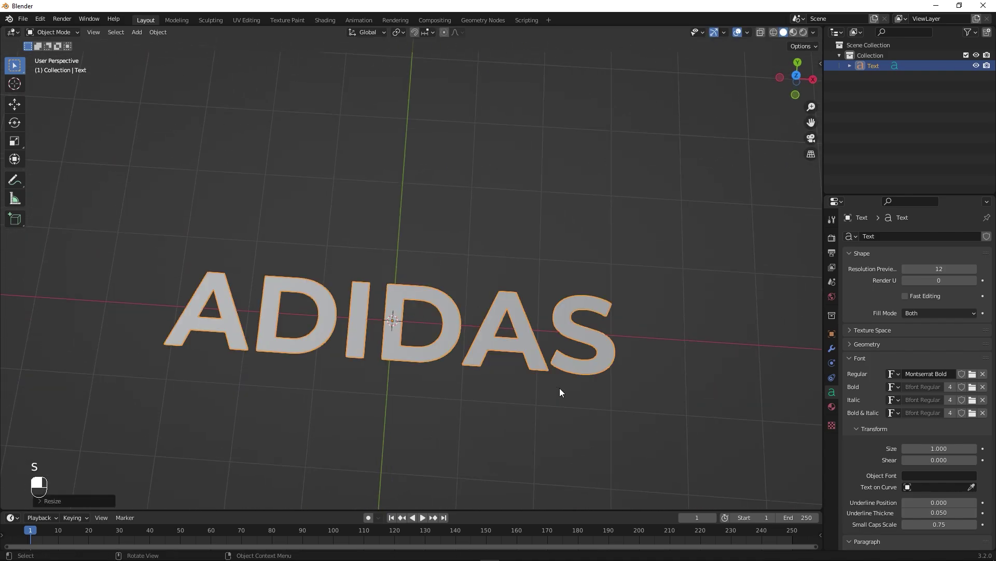
# Give the text thickness with an Extrude value of 0.1 m in its geometry settings.
pyautogui.keyDown('alt'); pyautogui.moveTo(624, 341); pyautogui.dragTo(586, 280, button='middle'); pyautogui.keyUp('alt')
pyautogui.keyDown('alt'); pyautogui.moveTo(586, 279); pyautogui.dragTo(587, 305); pyautogui.keyUp('alt')
pyautogui.click(850, 344)
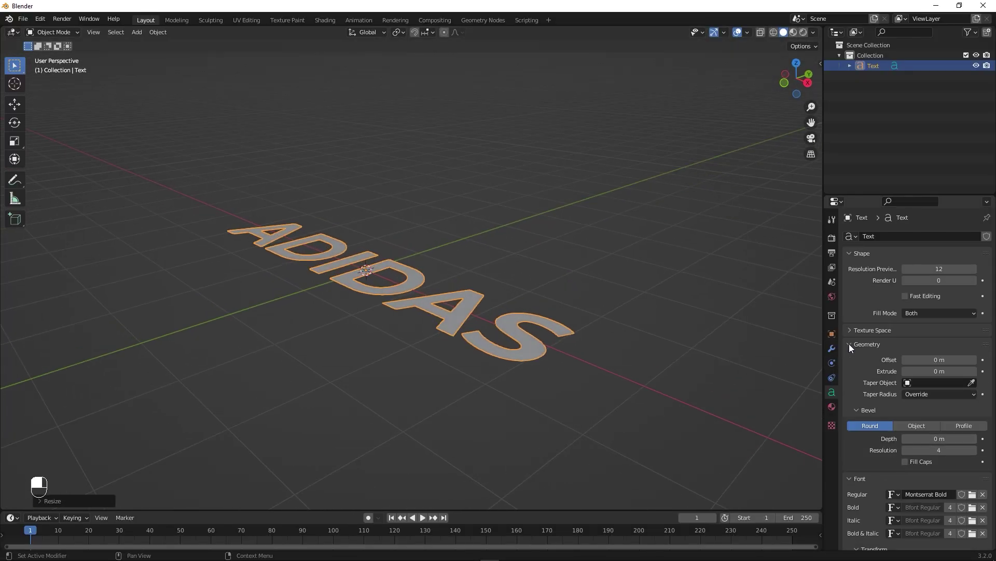
pyautogui.keyDown('shift'); pyautogui.moveTo(937, 371); pyautogui.dragTo(962, 371); pyautogui.keyUp('shift')
pyautogui.keyDown('alt'); pyautogui.moveTo(740, 369); pyautogui.dragTo(586, 344); pyautogui.keyUp('alt')
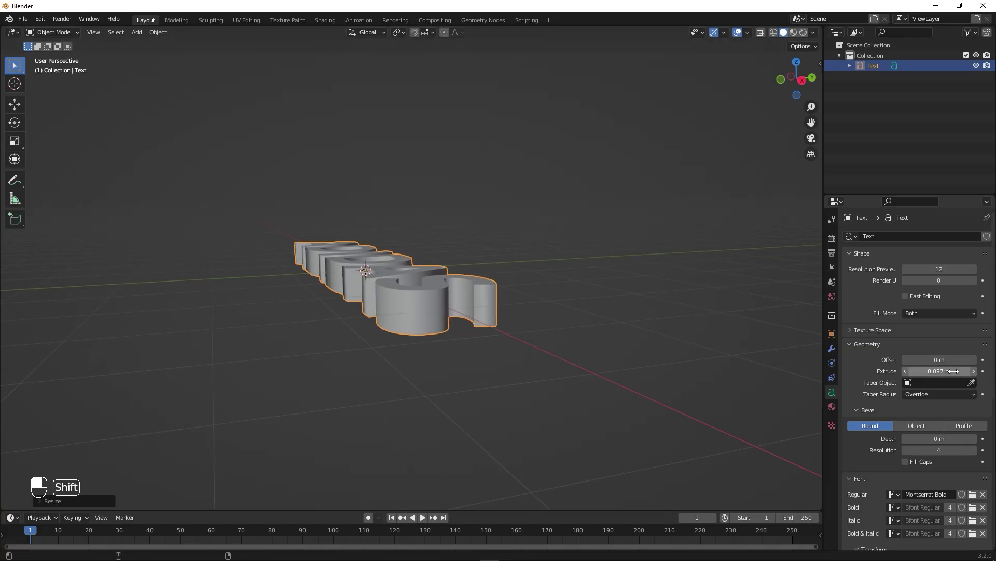
pyautogui.click(953, 371)
pyautogui.write('.041')
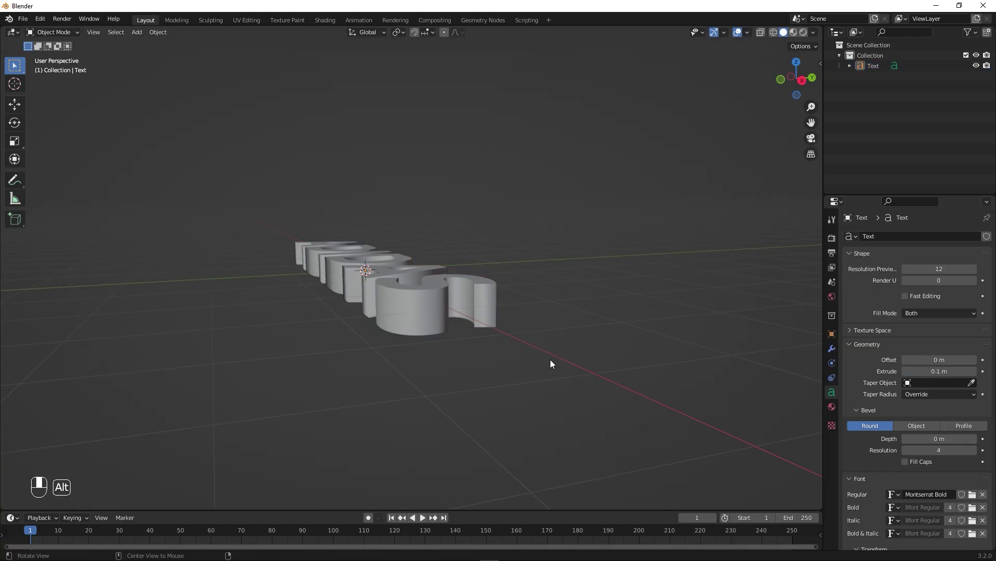
# Bevel the text's edges with a depth of 0.007 m and a resolution of 6.
pyautogui.keyDown('alt'); pyautogui.moveTo(550, 359); pyautogui.dragTo(592, 334); pyautogui.keyUp('alt')
pyautogui.click(514, 390)
pyautogui.scroll(2, 604, 382)
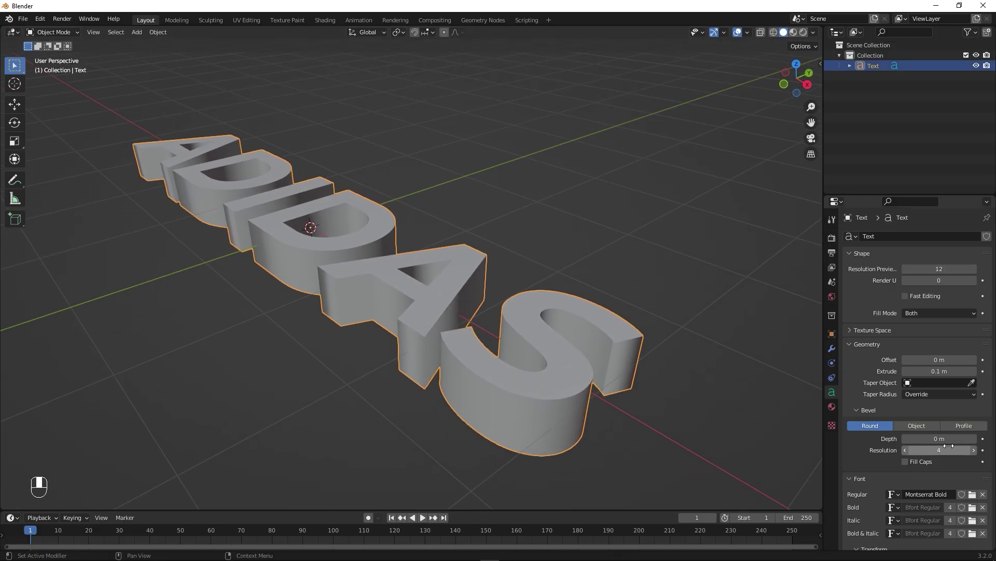
pyautogui.keyDown('shift'); pyautogui.moveTo(937, 439); pyautogui.dragTo(948, 439); pyautogui.keyUp('shift')
pyautogui.keyDown('alt'); pyautogui.moveTo(708, 412); pyautogui.dragTo(662, 451); pyautogui.keyUp('alt')
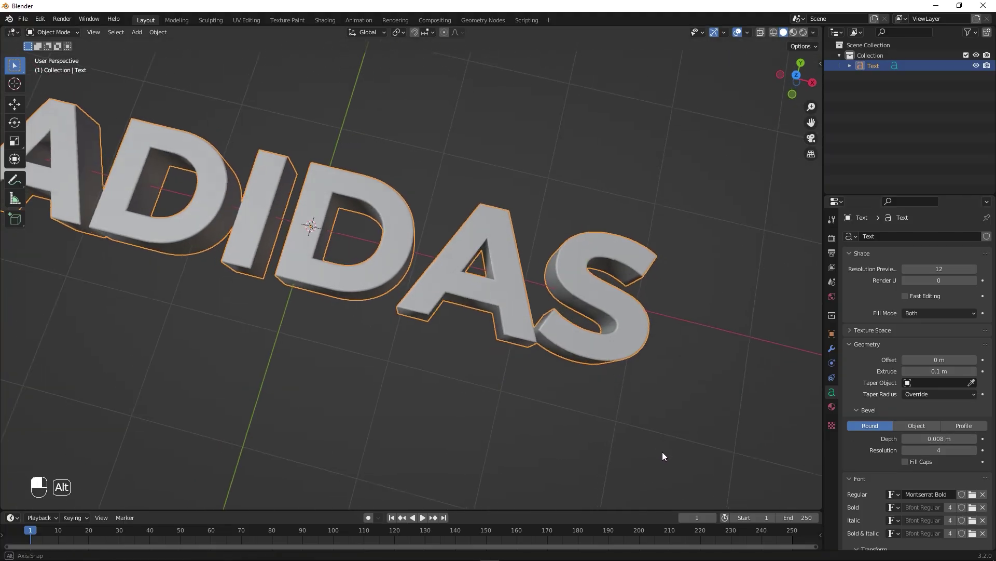
pyautogui.scroll(5, 587, 347)
pyautogui.scroll(3, 595, 331)
pyautogui.keyDown('alt'); pyautogui.keyDown('shift'); pyautogui.moveTo(586, 329); pyautogui.dragTo(553, 270); pyautogui.keyUp('shift'); pyautogui.keyUp('alt')
pyautogui.moveTo(939, 439)
pyautogui.keyDown('shift'); pyautogui.mouseDown()
pyautogui.moveTo(950, 438)
pyautogui.moveTo(920, 450)
pyautogui.moveTo(971, 450)
pyautogui.moveTo(936, 450)
pyautogui.mouseUp(); pyautogui.keyUp('shift')
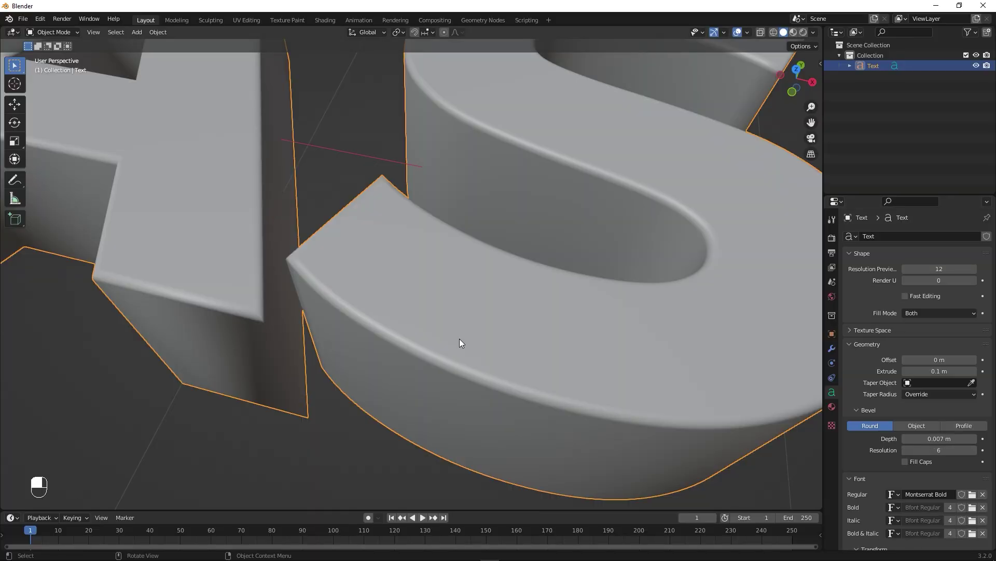
# Examine the extruded, beveled letters from several angles and distances.
pyautogui.scroll(-8, 460, 338)
pyautogui.keyDown('alt'); pyautogui.moveTo(455, 334); pyautogui.dragTo(403, 233); pyautogui.keyUp('alt')
pyautogui.keyDown('alt'); pyautogui.keyDown('shift'); pyautogui.moveTo(402, 234); pyautogui.dragTo(575, 166); pyautogui.keyUp('shift'); pyautogui.keyUp('alt')
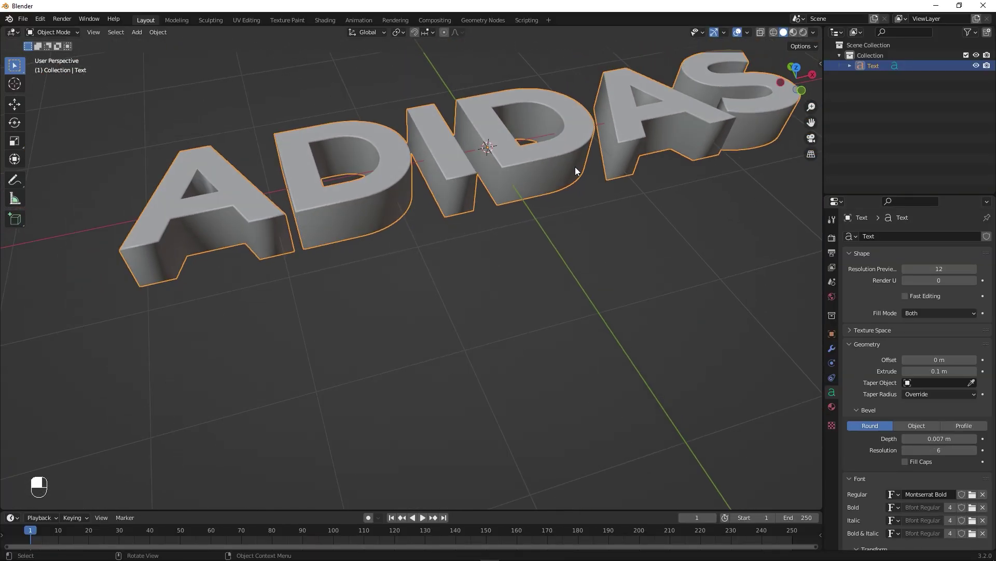
pyautogui.keyDown('alt'); pyautogui.keyDown('shift'); pyautogui.moveTo(683, 196); pyautogui.dragTo(531, 243); pyautogui.keyUp('shift'); pyautogui.keyUp('alt')
pyautogui.keyDown('alt'); pyautogui.moveTo(674, 232); pyautogui.dragTo(621, 223); pyautogui.keyUp('alt')
pyautogui.scroll(-4, 622, 223)
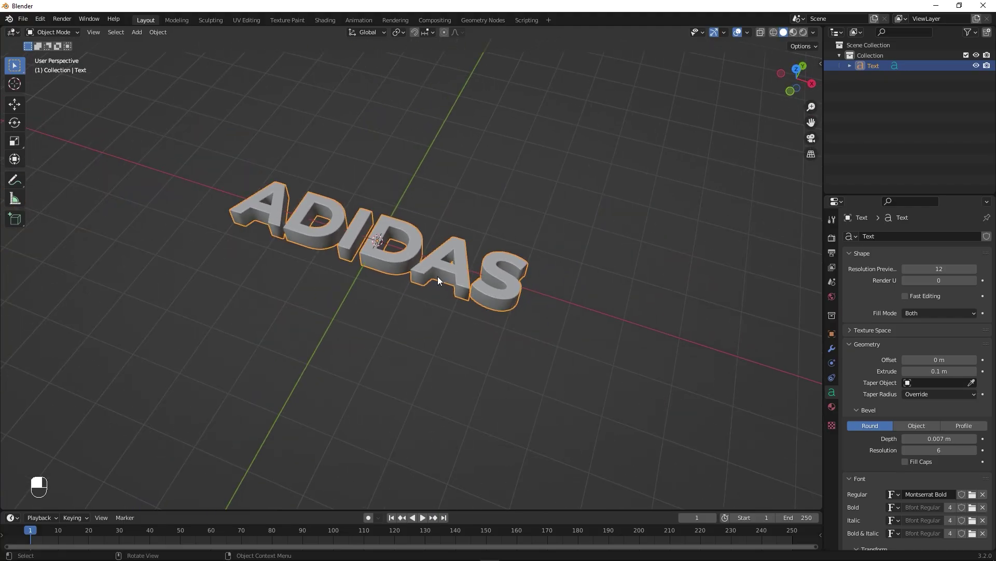
pyautogui.keyDown('alt'); pyautogui.moveTo(438, 276); pyautogui.dragTo(440, 301); pyautogui.keyUp('alt')
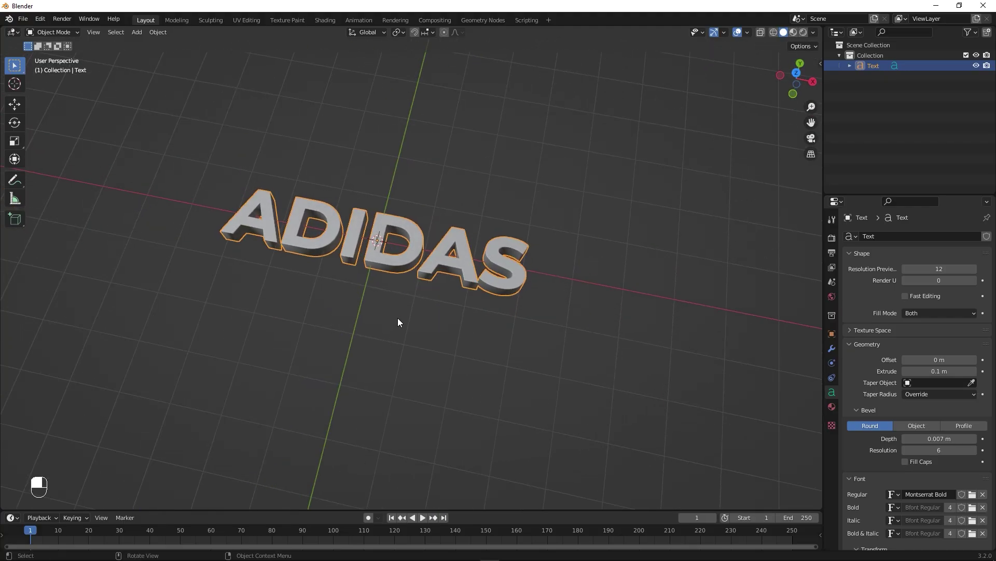
pyautogui.keyDown('alt'); pyautogui.keyDown('shift'); pyautogui.moveTo(408, 318); pyautogui.dragTo(430, 341); pyautogui.keyUp('shift'); pyautogui.keyUp('alt')
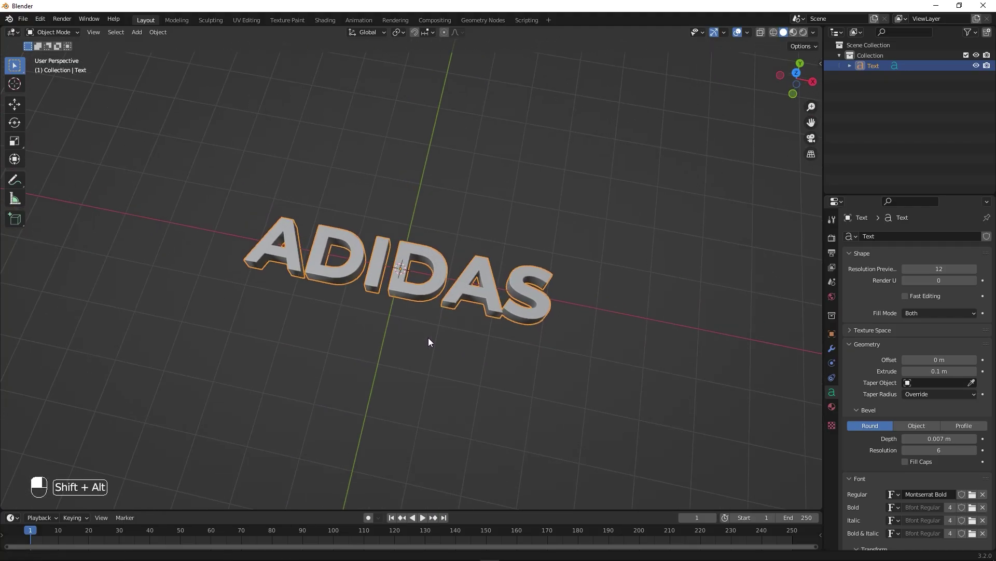
# Rotate the text 90 degrees about the X axis so it stands upright.
pyautogui.write('r')
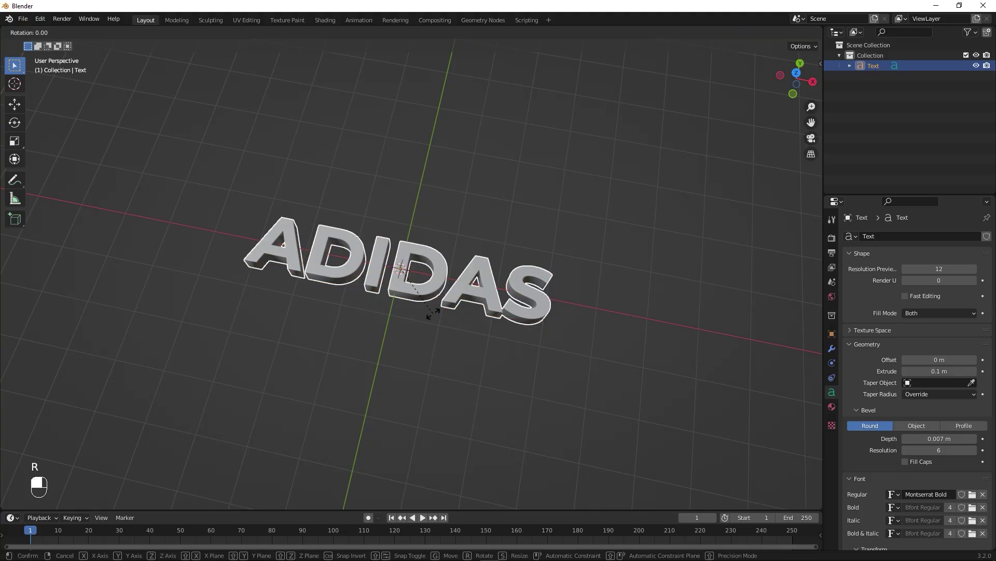
pyautogui.write('x90')
pyautogui.press('Return')
pyautogui.keyDown('alt'); pyautogui.moveTo(433, 312); pyautogui.dragTo(463, 329); pyautogui.keyUp('alt')
# Convert the ADIDAS text object to a mesh.
pyautogui.click(440, 257)
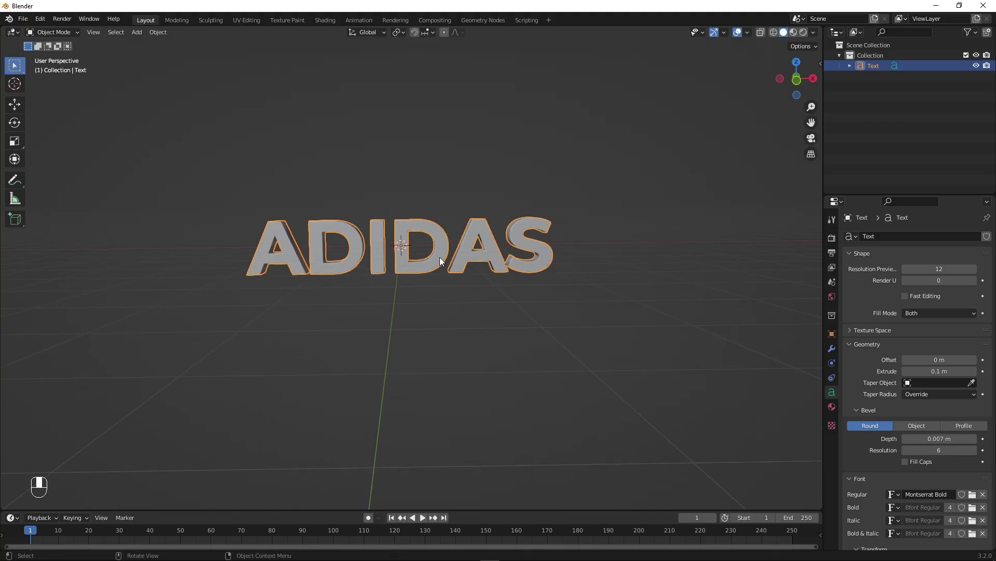
pyautogui.press('F3')
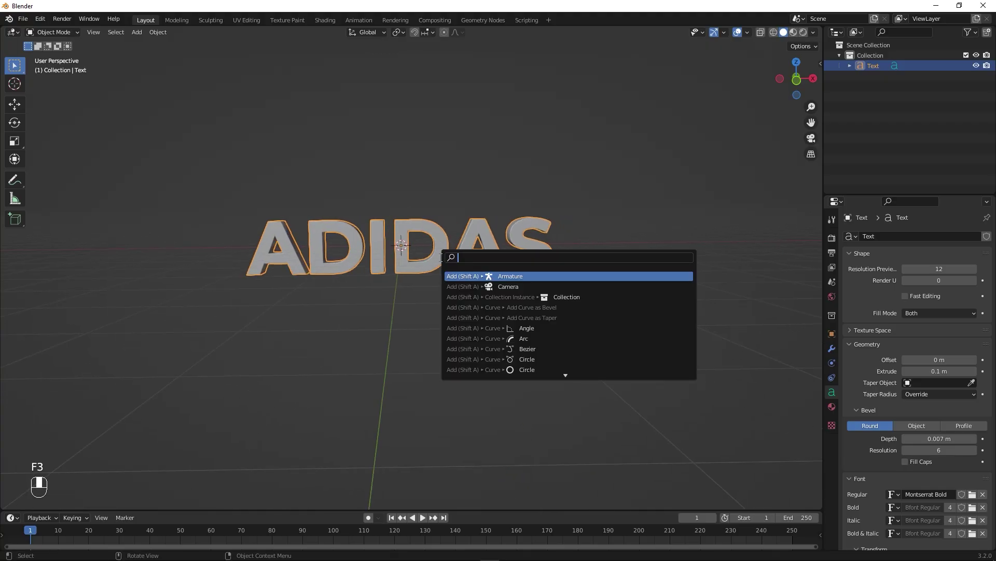
pyautogui.write('mesh')
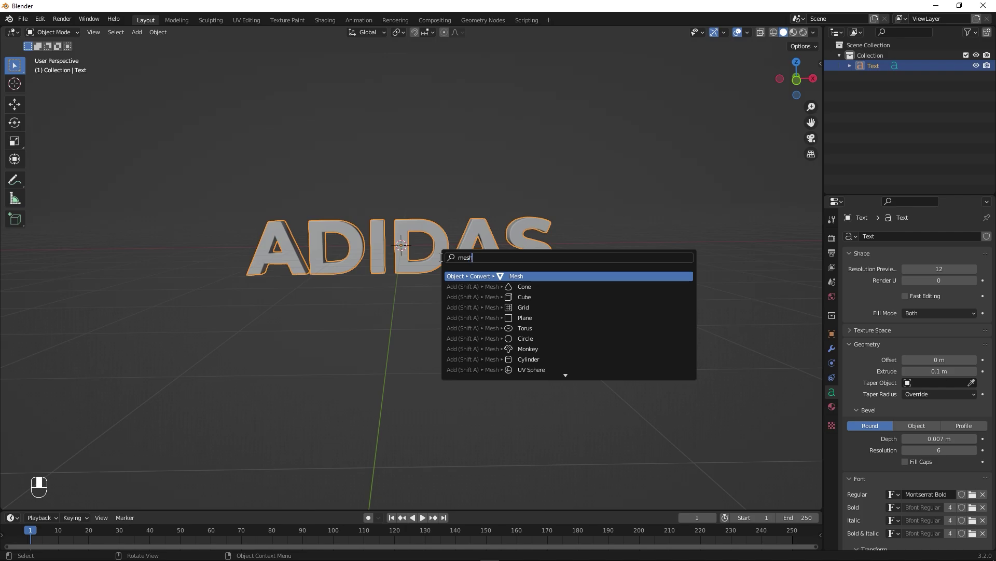
pyautogui.click(519, 275)
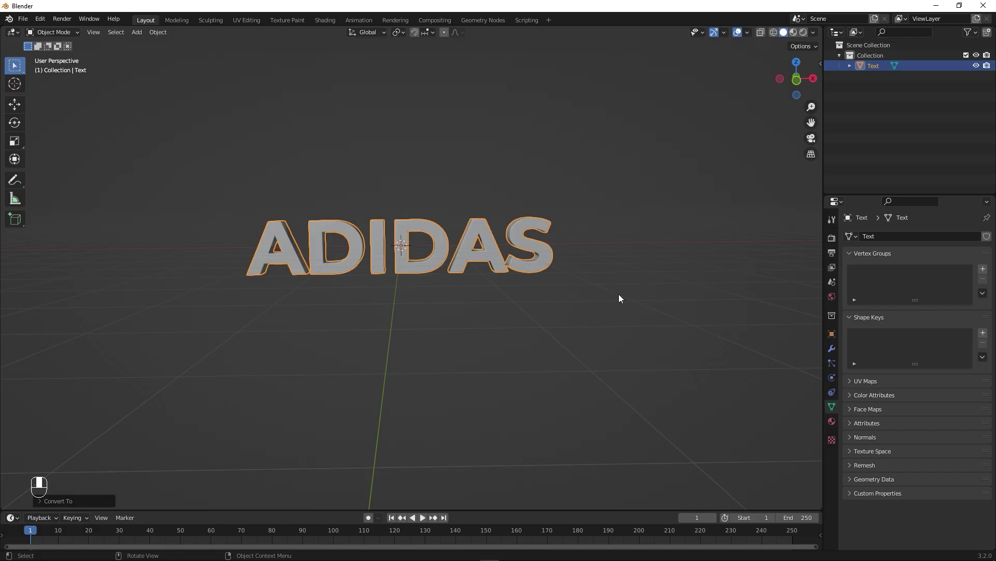
# Open the text mesh in Edit Mode from the front orthographic view with X-ray enabled.
pyautogui.moveTo(425, 270); pyautogui.dragTo(301, 275, button='middle')
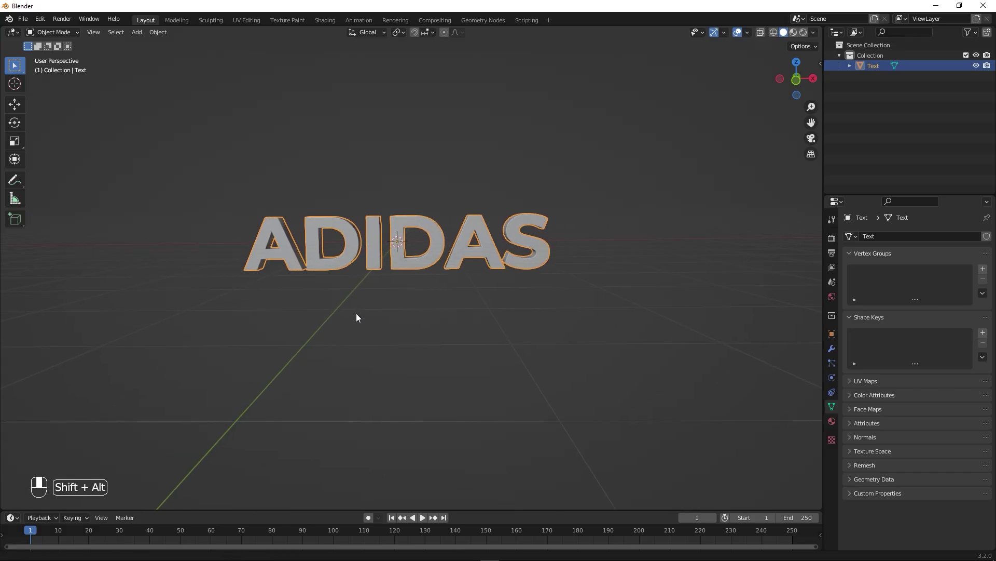
pyautogui.press('KP_3')
pyautogui.press('KP_1')
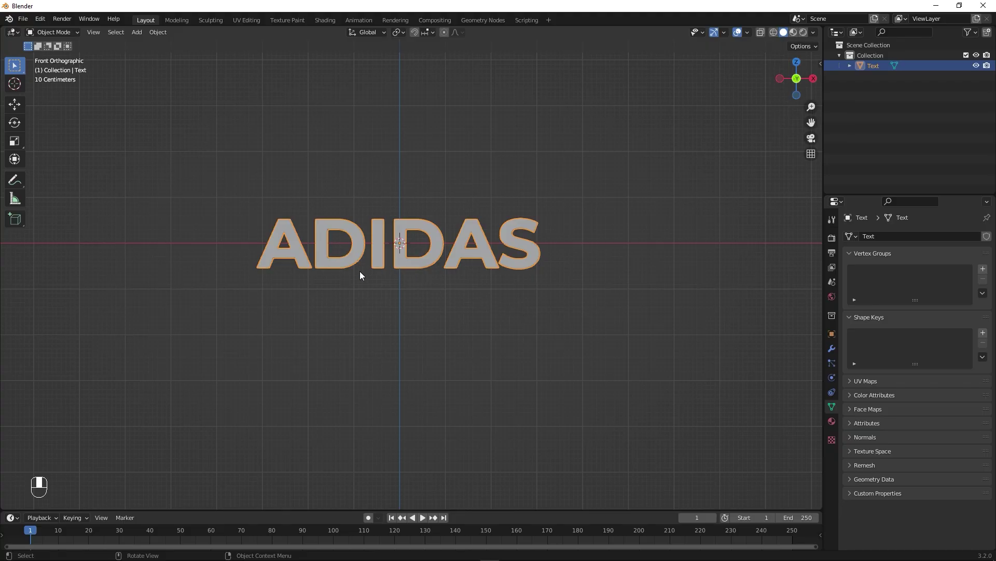
pyautogui.press('Tab')
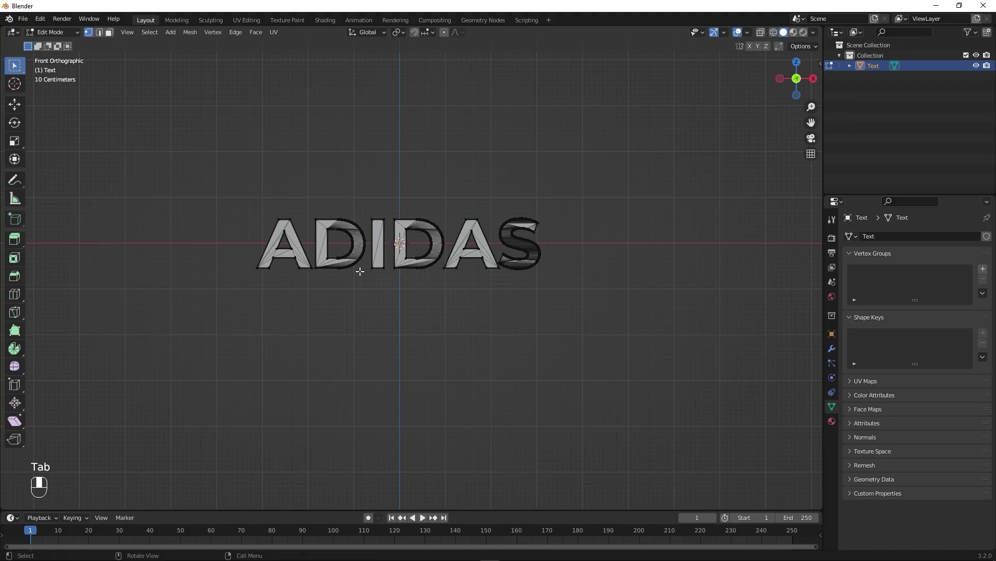
pyautogui.click(761, 32)
pyautogui.scroll(2, 345, 208)
pyautogui.scroll(2, 345, 208)
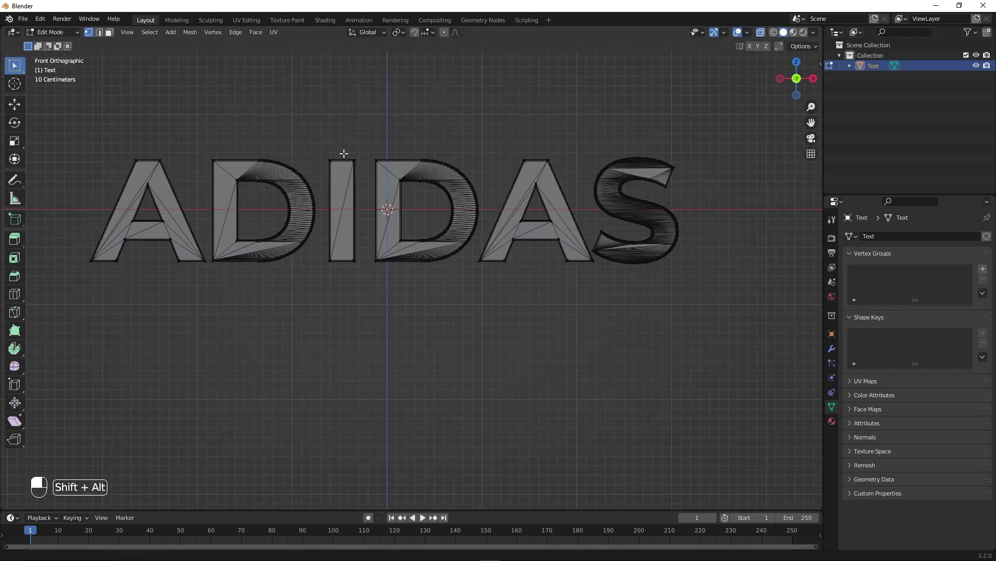
# Separate the first letter A into its own object by selection, and select only the original Text object.
pyautogui.keyDown('shift'); pyautogui.moveTo(345, 156); pyautogui.dragTo(451, 196, button='middle'); pyautogui.keyUp('shift')
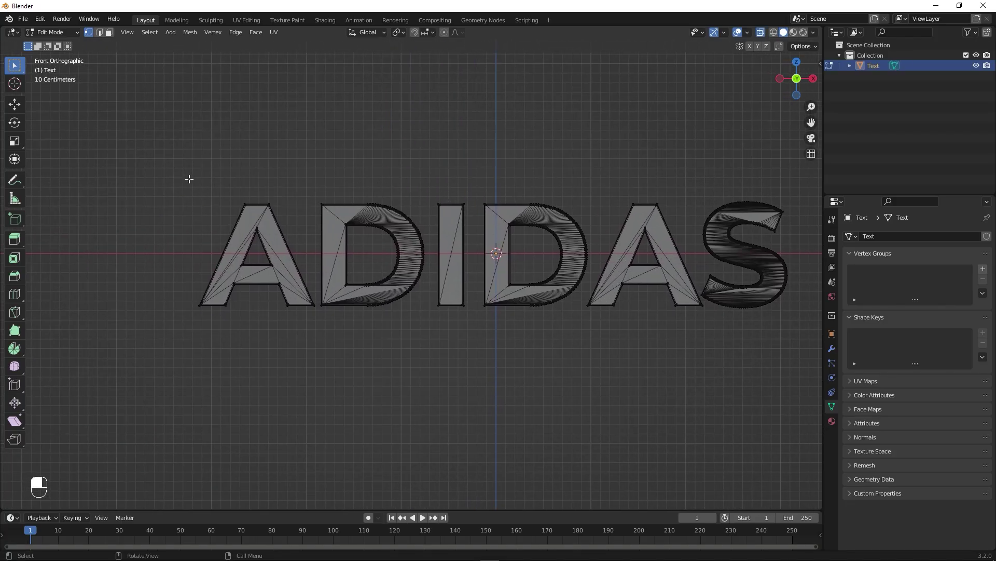
pyautogui.moveTo(189, 178); pyautogui.dragTo(318, 335)
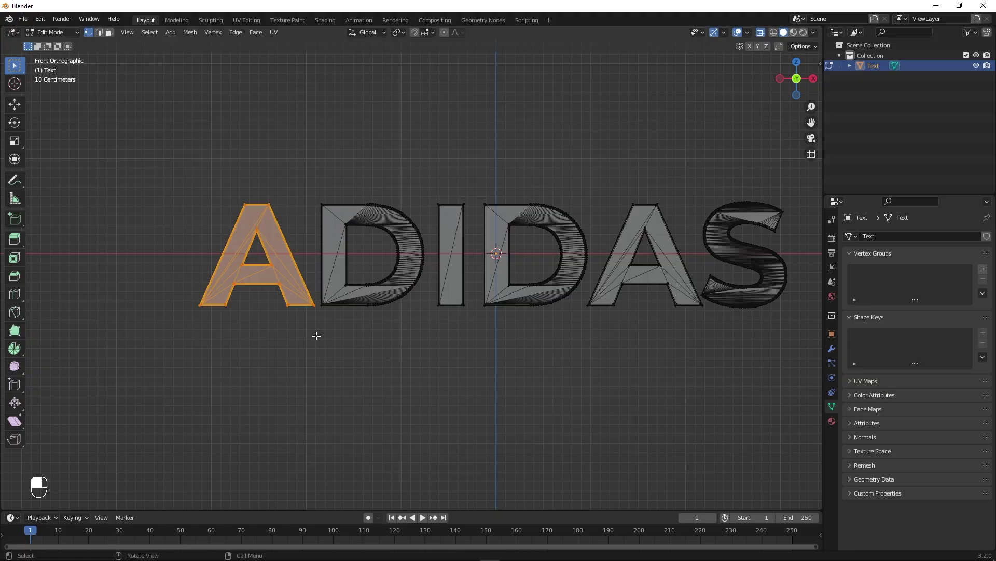
pyautogui.press('p')
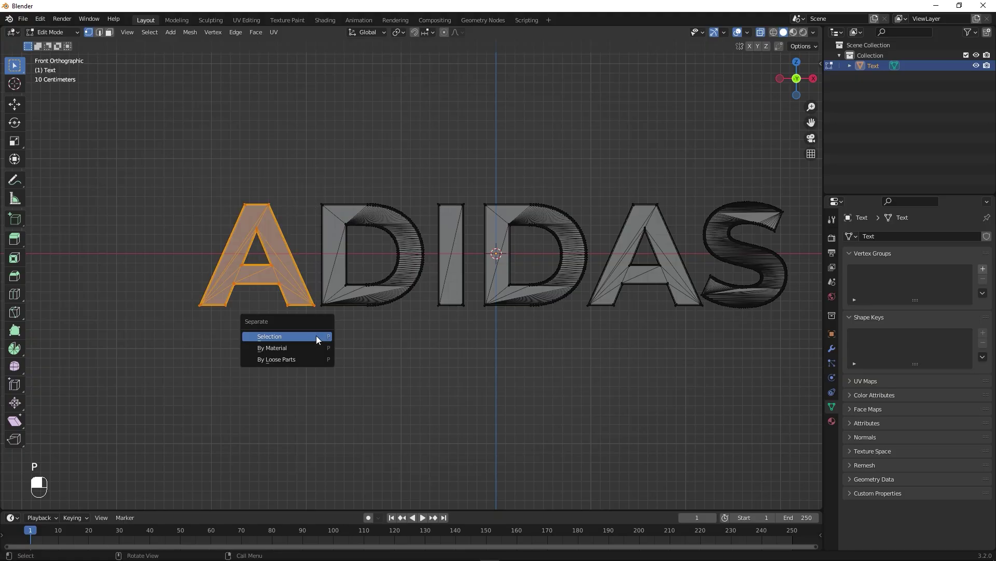
pyautogui.click(283, 335)
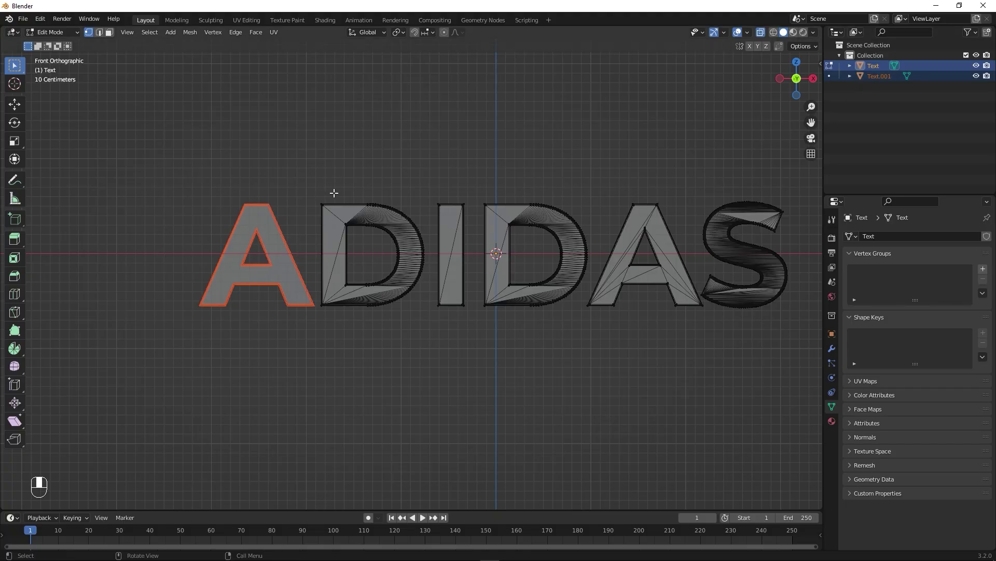
pyautogui.click(861, 65)
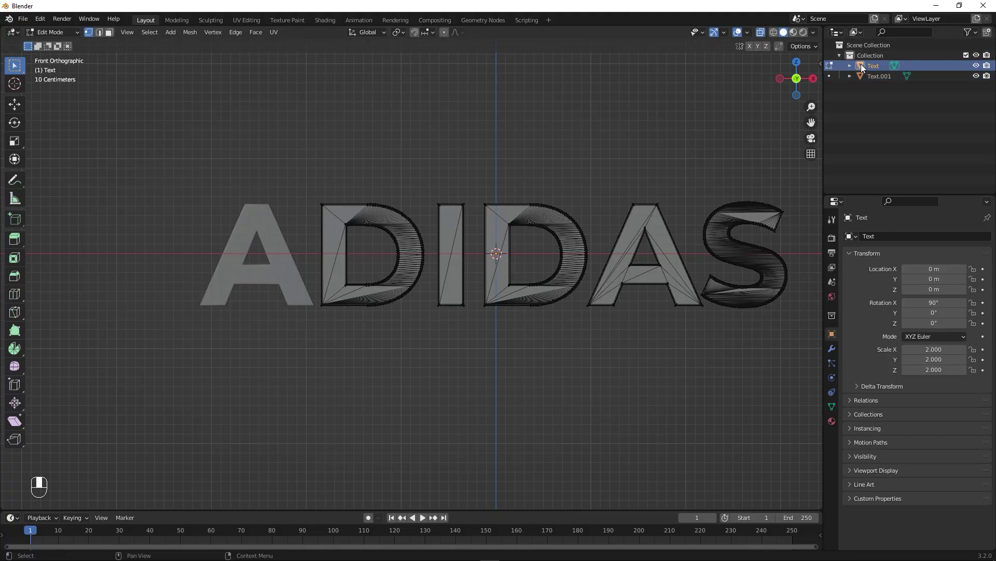
# Separate the first letter D into its own object by selection, and select only the original Text object.
pyautogui.moveTo(314, 196); pyautogui.dragTo(428, 331)
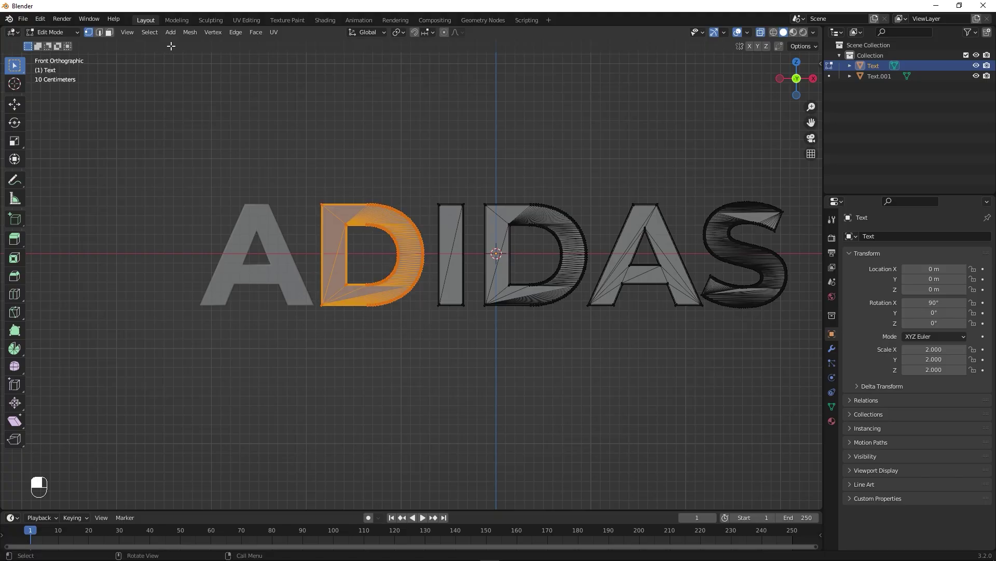
pyautogui.click(150, 32)
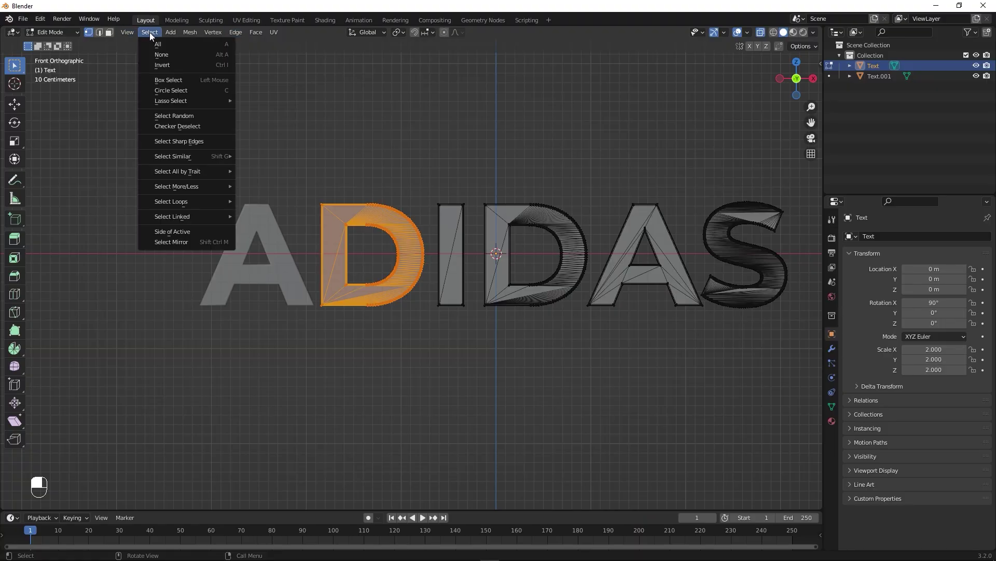
pyautogui.moveTo(184, 33)
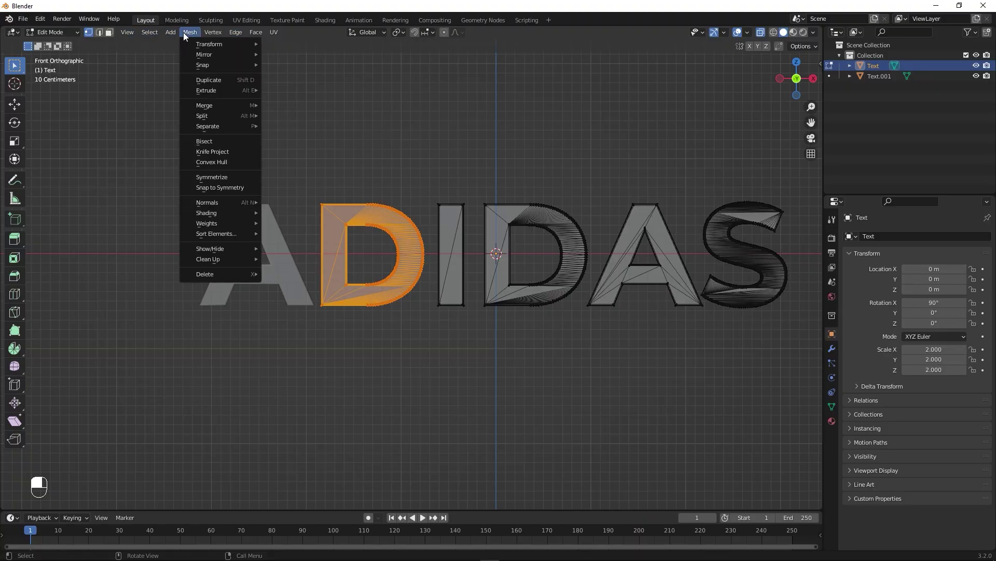
pyautogui.moveTo(226, 124)
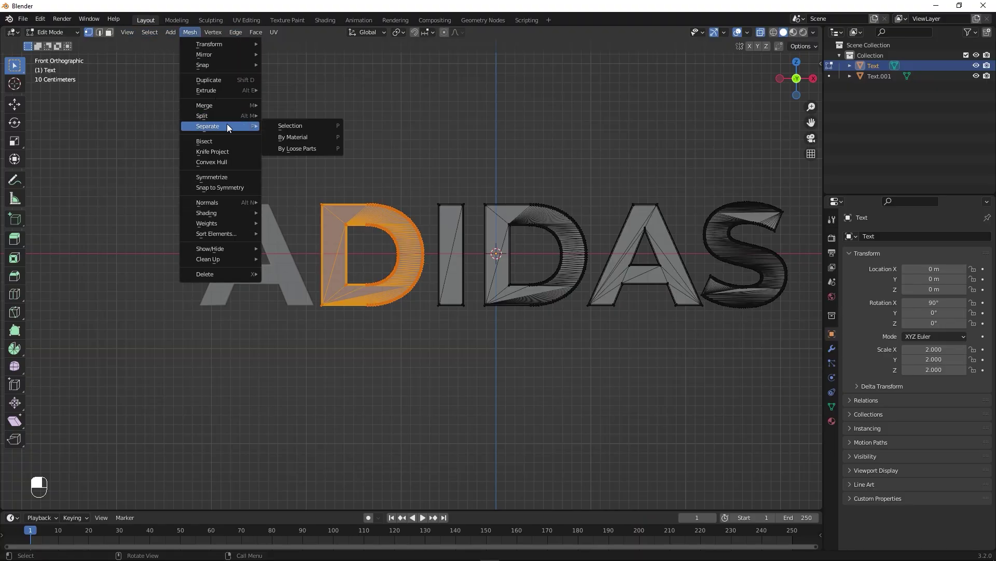
pyautogui.click(297, 127)
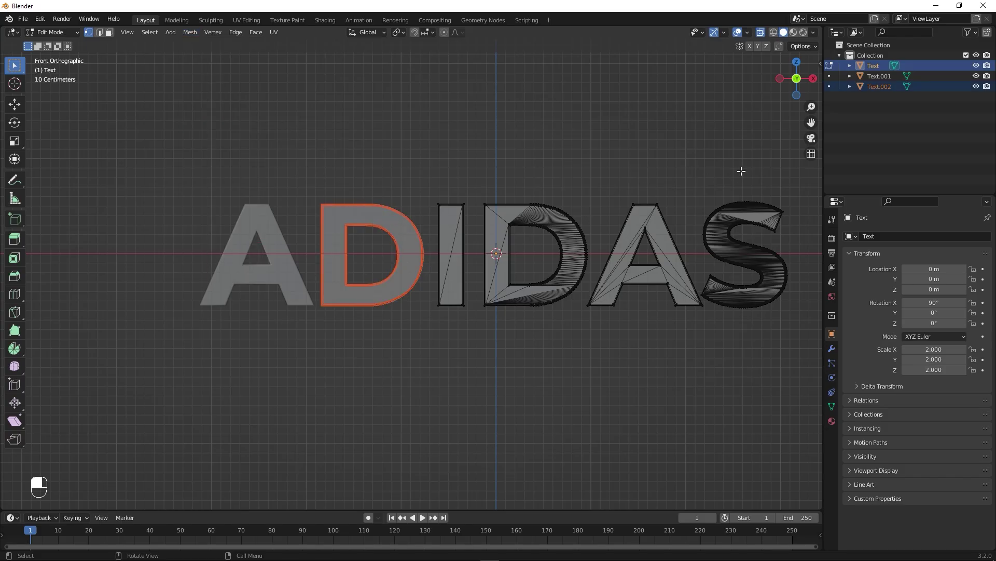
pyautogui.keyDown('shift'); pyautogui.click(859, 64); pyautogui.keyUp('shift')
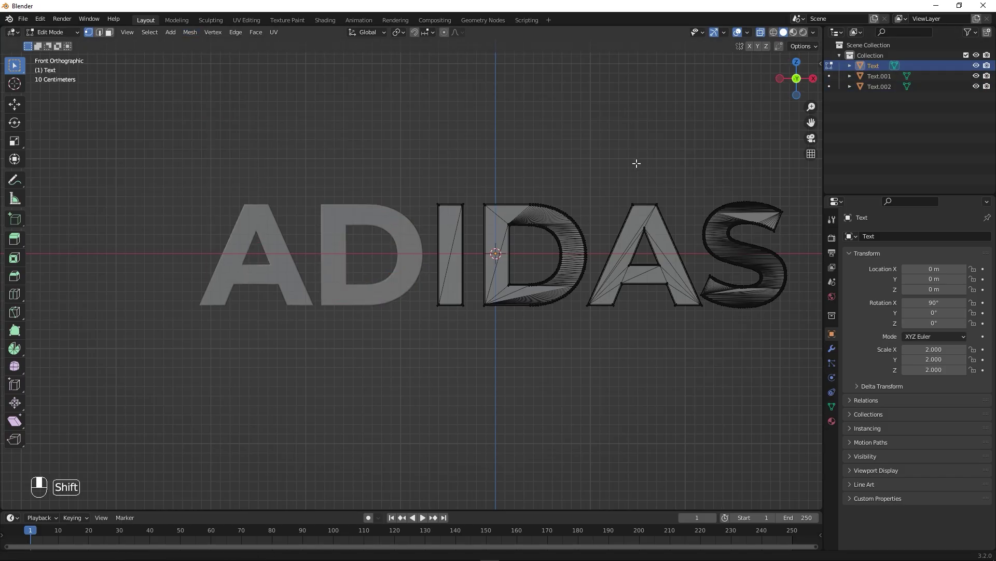
# Separate the letter I into its own object by selection, and keep only the original Text object selected.
pyautogui.keyDown('shift'); pyautogui.moveTo(637, 163); pyautogui.dragTo(500, 161, button='middle'); pyautogui.keyUp('shift')
pyautogui.moveTo(328, 185); pyautogui.dragTo(367, 316)
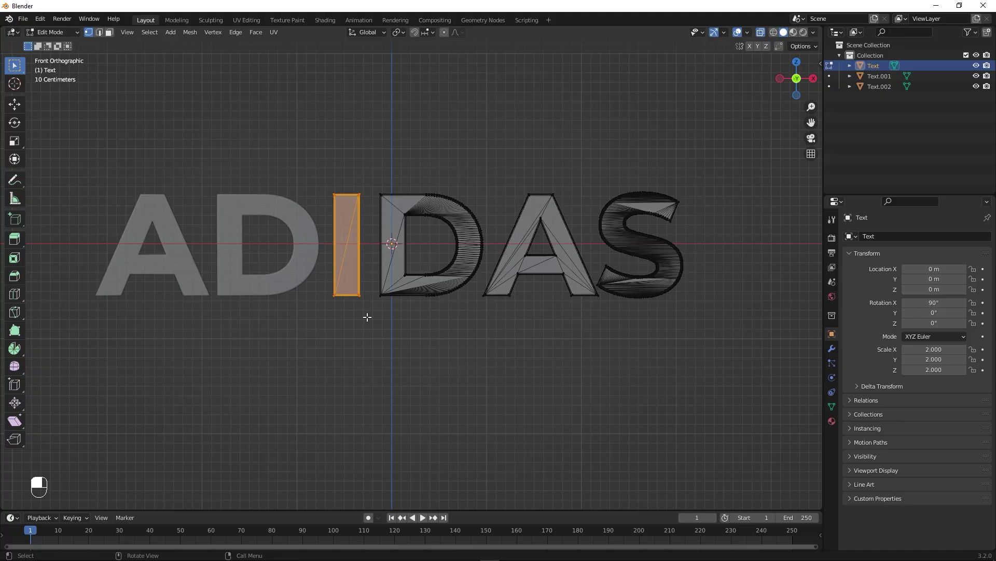
pyautogui.press('p')
pyautogui.click(366, 317)
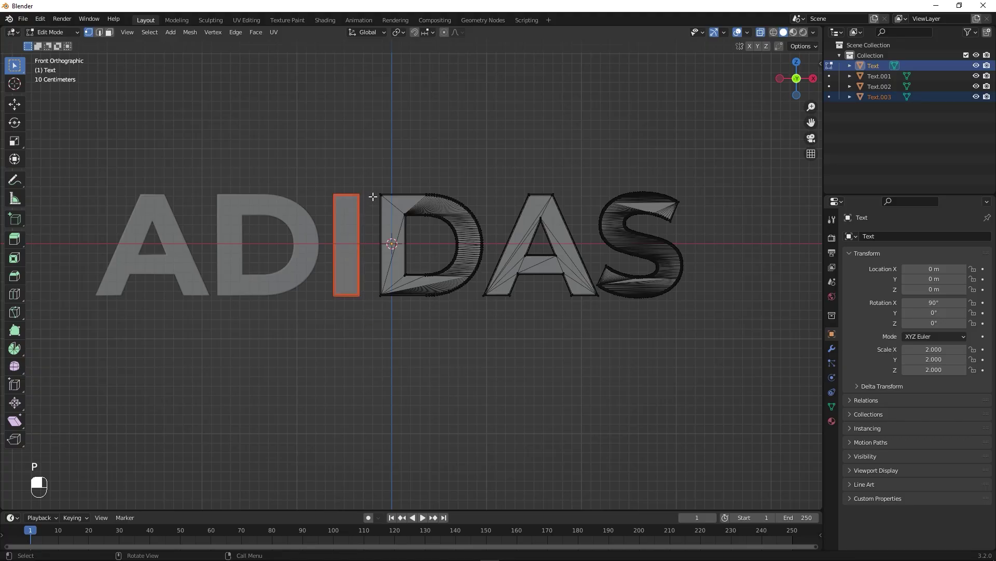
pyautogui.click(862, 64)
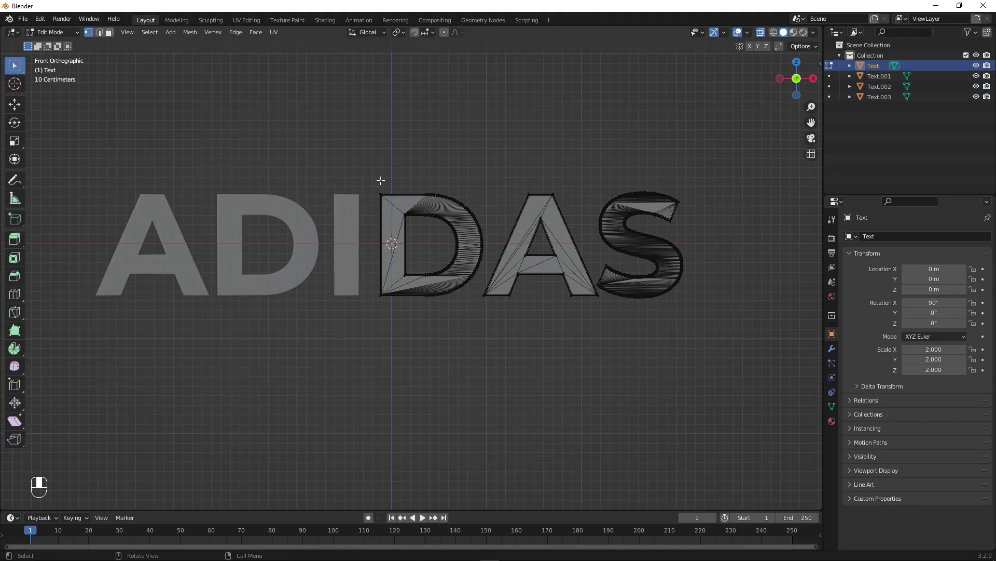
# Select the second letter D completely, including the missed vertices on its outer curve, and separate it by selection.
pyautogui.moveTo(368, 184); pyautogui.dragTo(482, 306)
pyautogui.scroll(6, 525, 267)
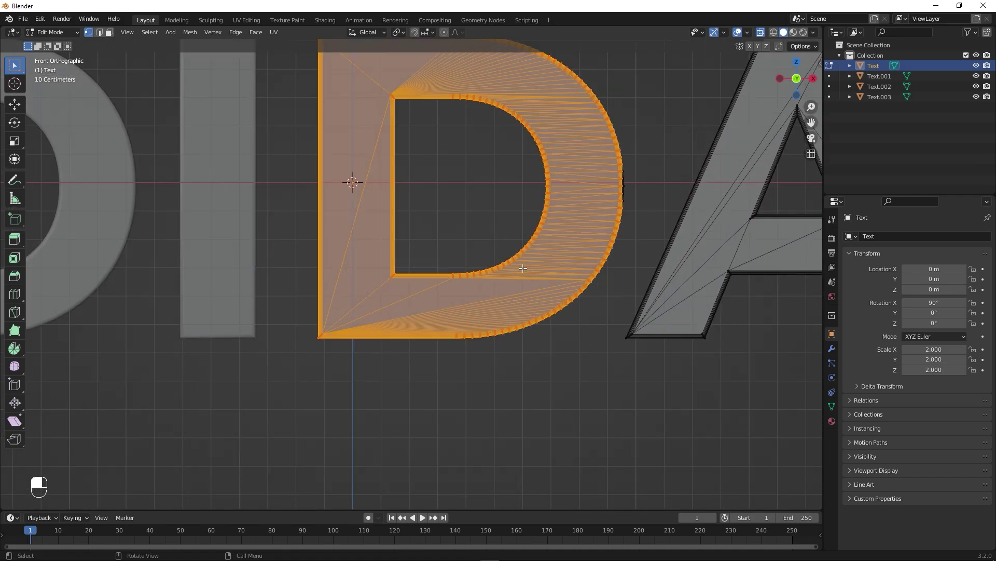
pyautogui.keyDown('shift'); pyautogui.moveTo(654, 267); pyautogui.dragTo(600, 311, button='middle'); pyautogui.keyUp('shift')
pyautogui.scroll(3, 649, 249)
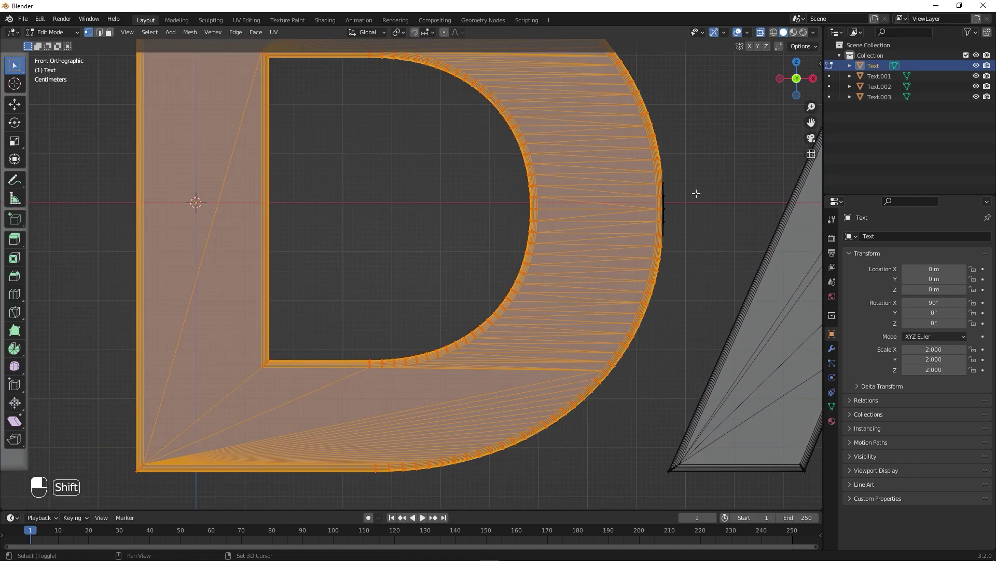
pyautogui.keyDown('shift'); pyautogui.moveTo(704, 160); pyautogui.dragTo(620, 265); pyautogui.keyUp('shift')
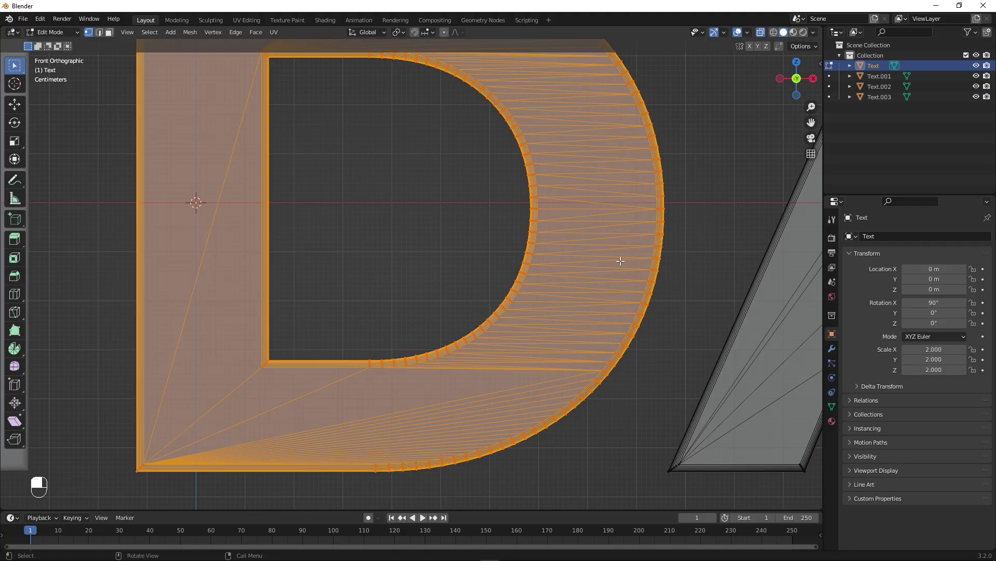
pyautogui.scroll(-4, 621, 260)
pyautogui.scroll(-3, 621, 260)
pyautogui.press('p')
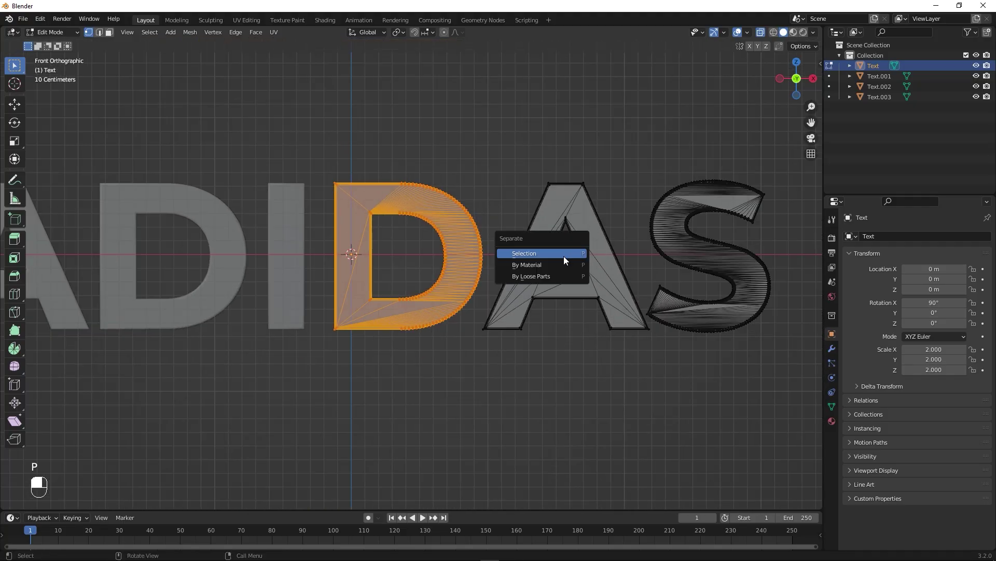
pyautogui.click(562, 250)
# Separate the remaining letters A and S into their own objects by selection.
pyautogui.moveTo(212, 123); pyautogui.dragTo(381, 409)
pyautogui.press('p')
pyautogui.click(665, 277)
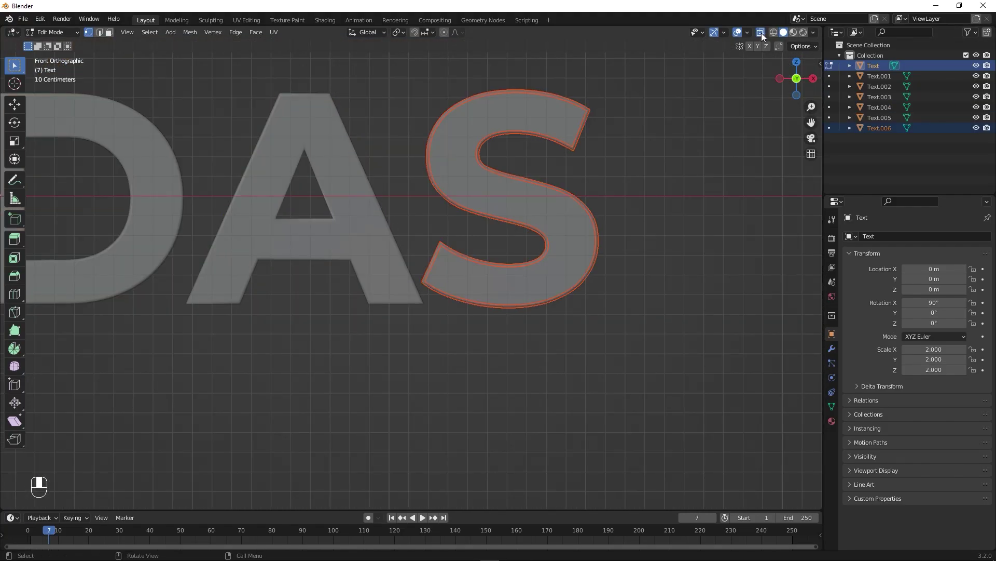
# Turn off X-ray and return to Object Mode with the whole ADIDAS word in view.
pyautogui.scroll(-5, 622, 160)
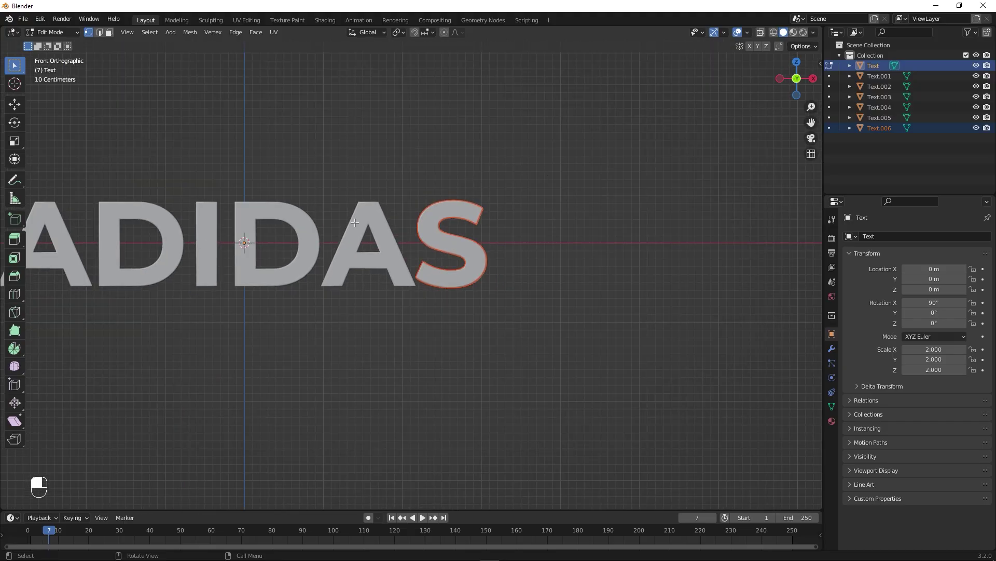
pyautogui.press('Tab')
pyautogui.scroll(-3, 355, 222)
pyautogui.keyDown('alt'); pyautogui.keyDown('shift'); pyautogui.moveTo(355, 222); pyautogui.dragTo(407, 204); pyautogui.keyUp('shift'); pyautogui.keyUp('alt')
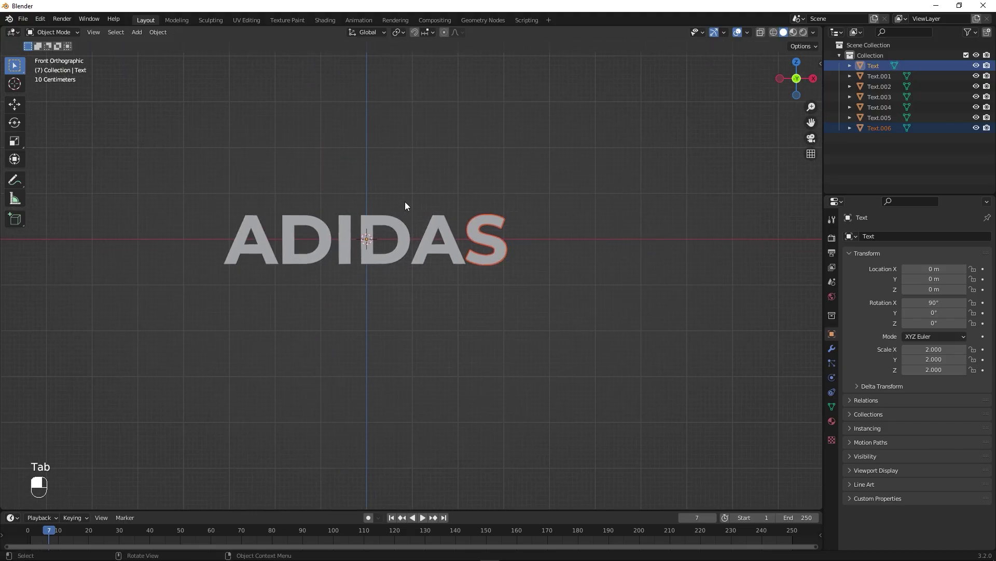
# Delete the leftover empty Text object, keeping the six separated letters.
pyautogui.click(900, 153)
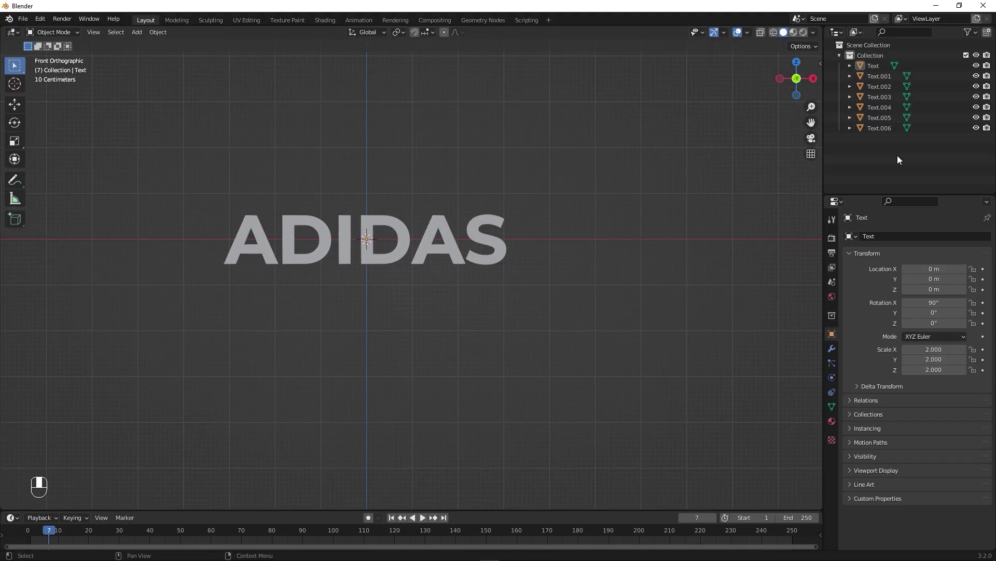
pyautogui.click(870, 65)
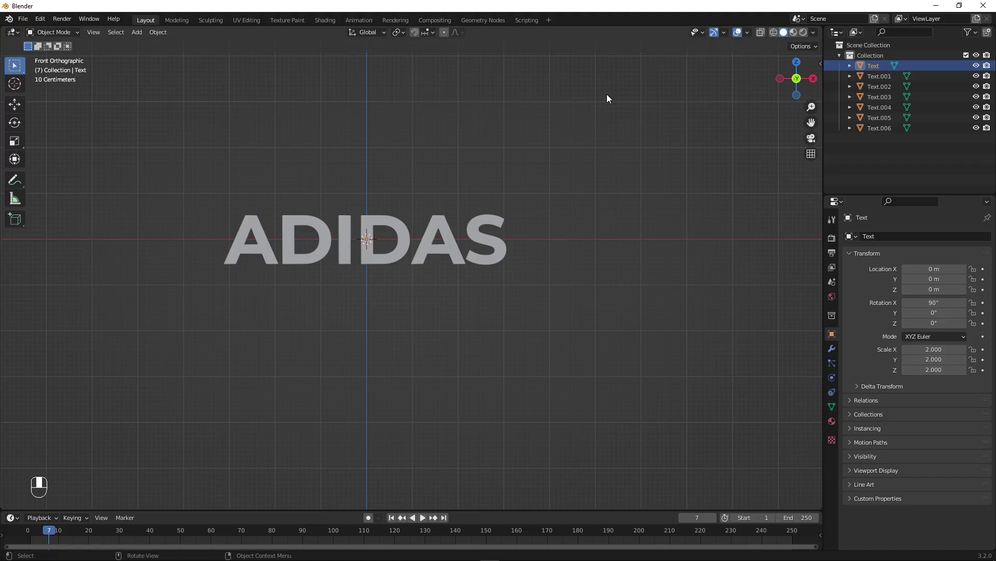
pyautogui.press('x')
pyautogui.click(537, 99)
# Set the origins of all six letter objects, Text.001 to Text.006, to their own geometry and deselect them.
pyautogui.click(872, 66)
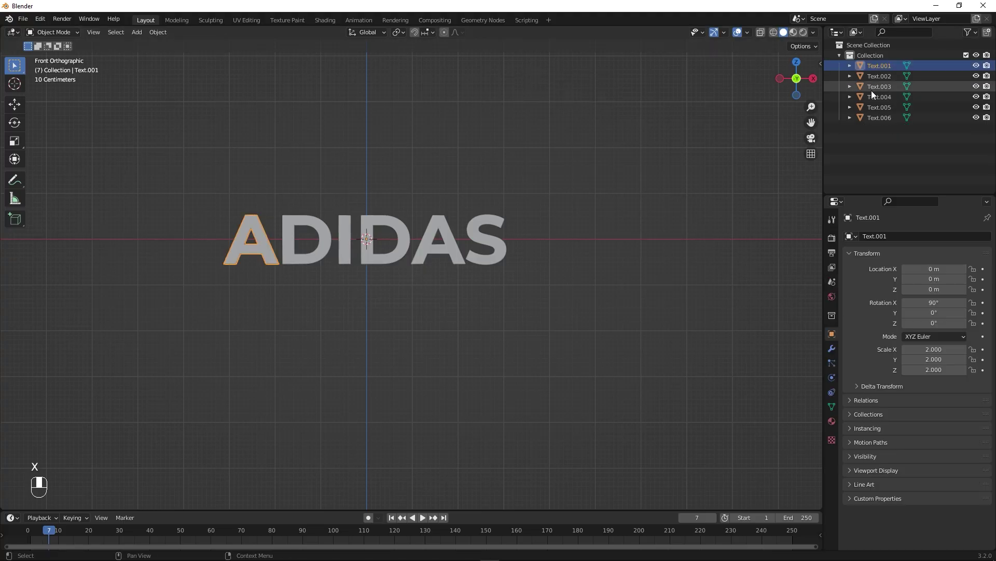
pyautogui.click(874, 76)
pyautogui.click(874, 87)
pyautogui.click(874, 108)
pyautogui.click(882, 127)
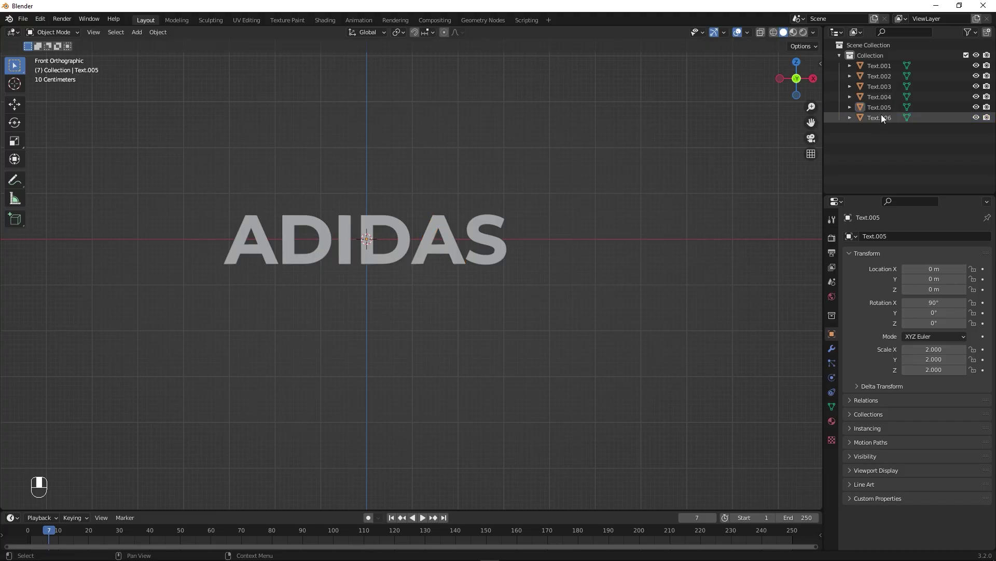
pyautogui.click(882, 117)
pyautogui.keyDown('shift'); pyautogui.click(880, 66); pyautogui.keyUp('shift')
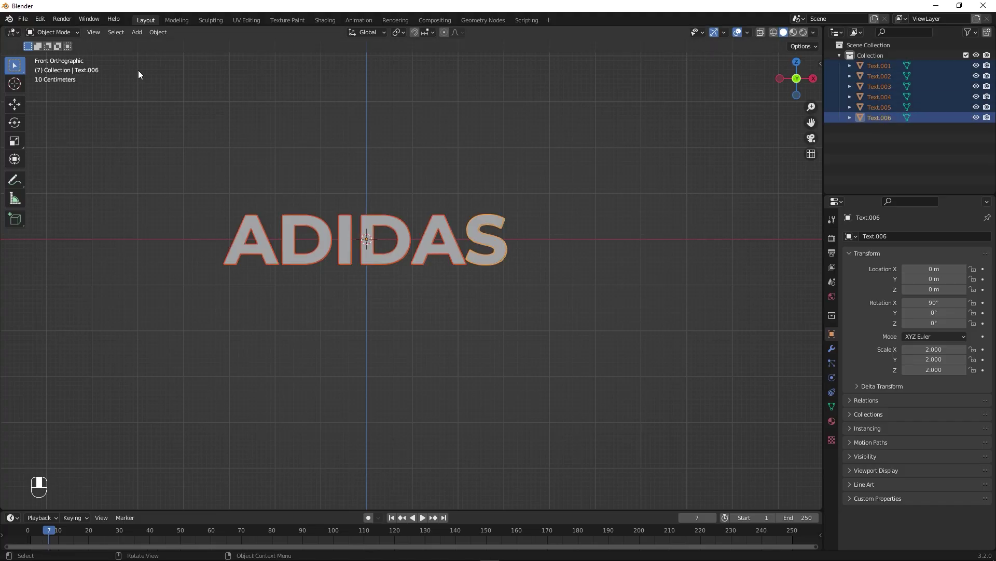
pyautogui.click(163, 30)
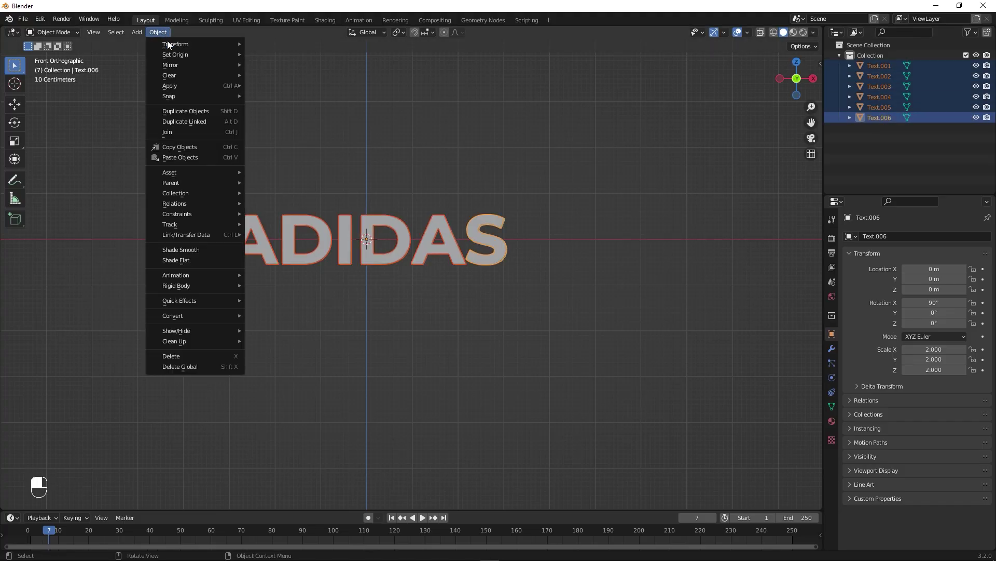
pyautogui.moveTo(173, 54)
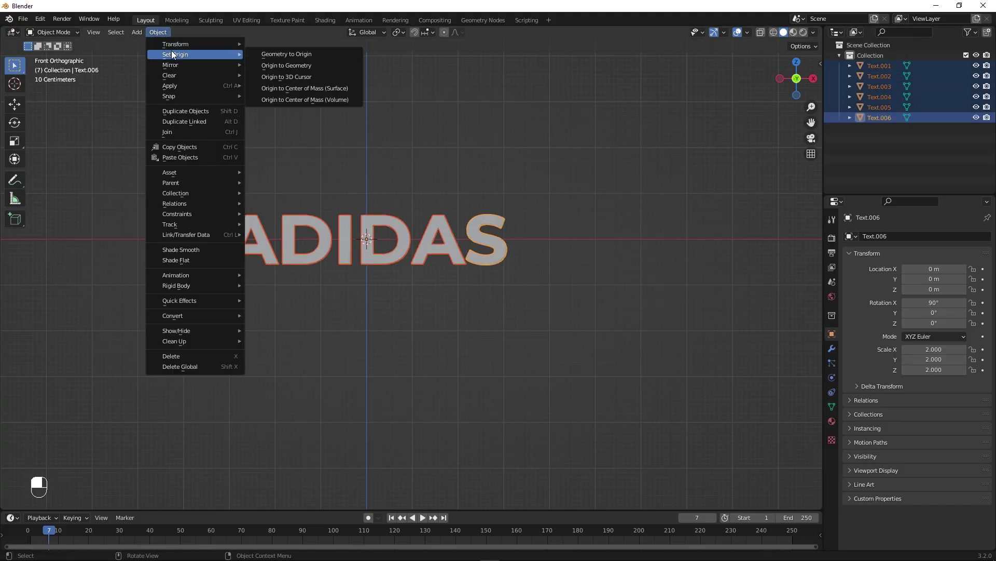
pyautogui.click(282, 64)
pyautogui.click(224, 310)
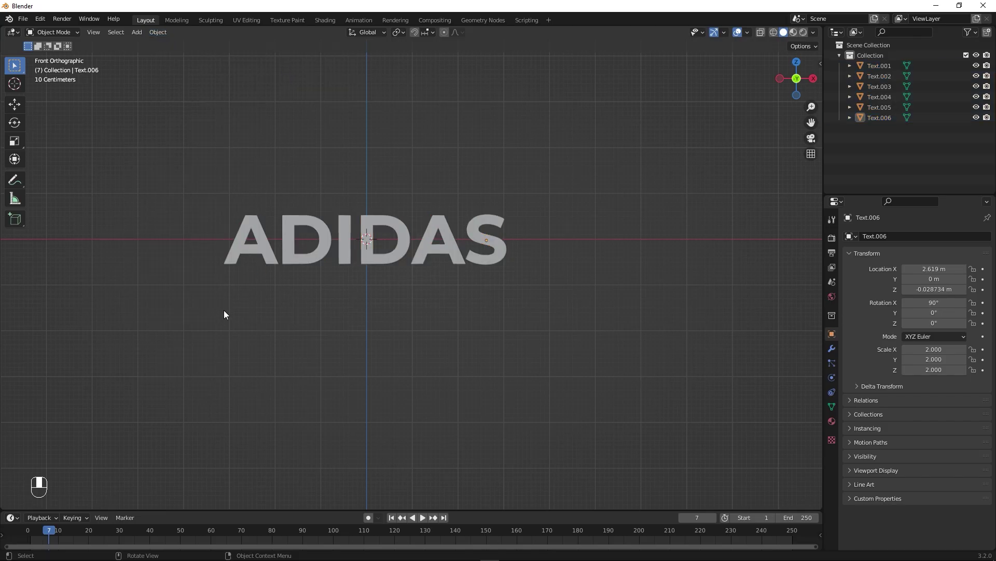
# Try rotating the second letter D about the global X axis to test its origin, and undo the rotation.
pyautogui.keyDown('alt'); pyautogui.moveTo(304, 301); pyautogui.dragTo(400, 302); pyautogui.keyUp('alt')
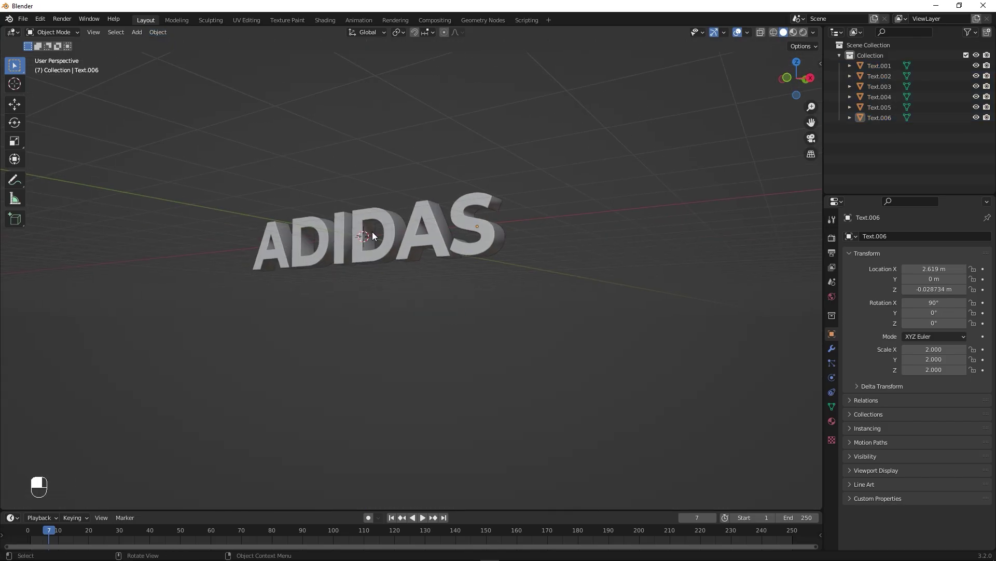
pyautogui.click(385, 251)
pyautogui.press('r')
pyautogui.press('x')
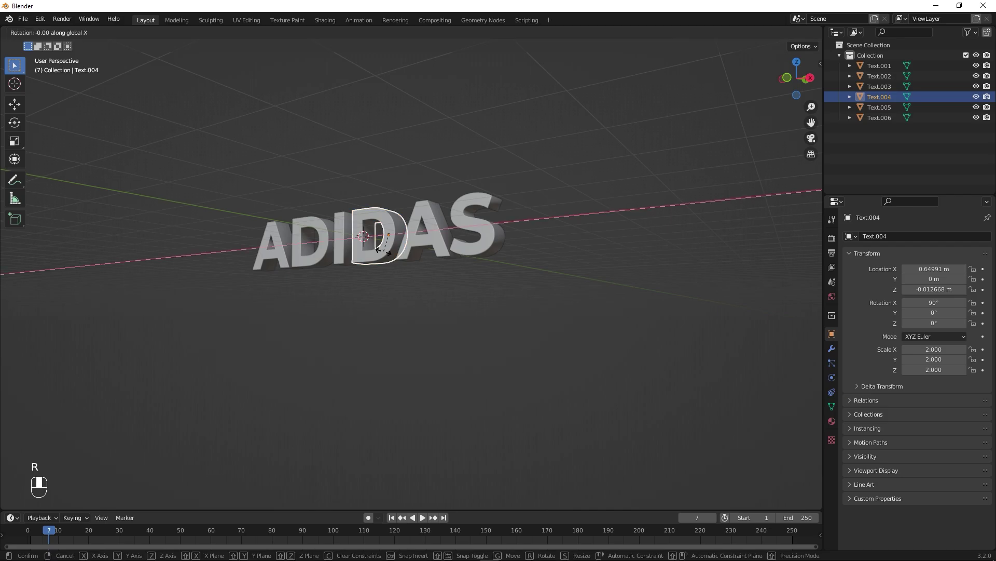
pyautogui.click(369, 295)
pyautogui.hotkey('ctrl', 'z')
pyautogui.click(386, 315)
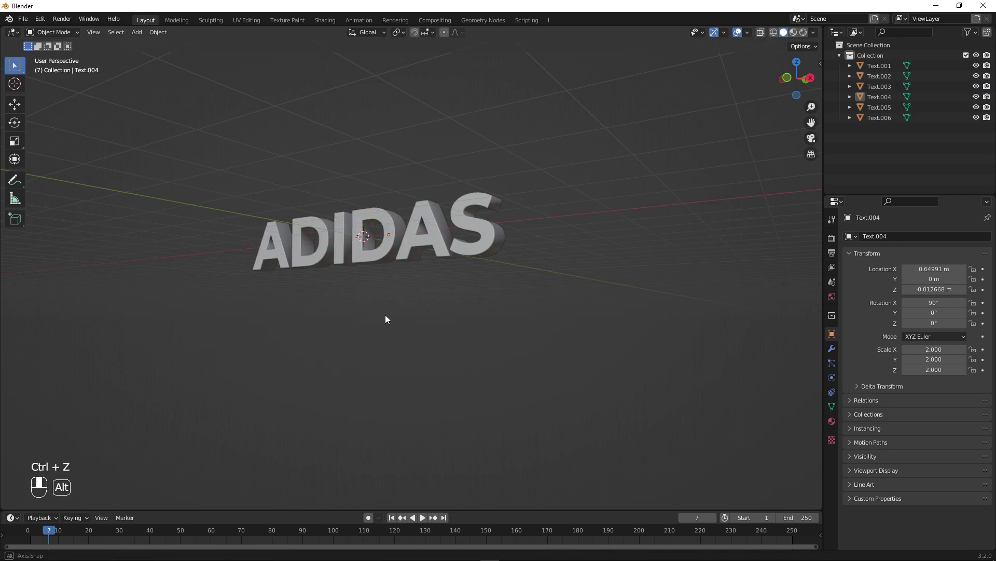
# Add a camera to the scene.
pyautogui.keyDown('alt'); pyautogui.moveTo(385, 314); pyautogui.dragTo(422, 337); pyautogui.keyUp('alt')
pyautogui.hotkey('shift', 'a')
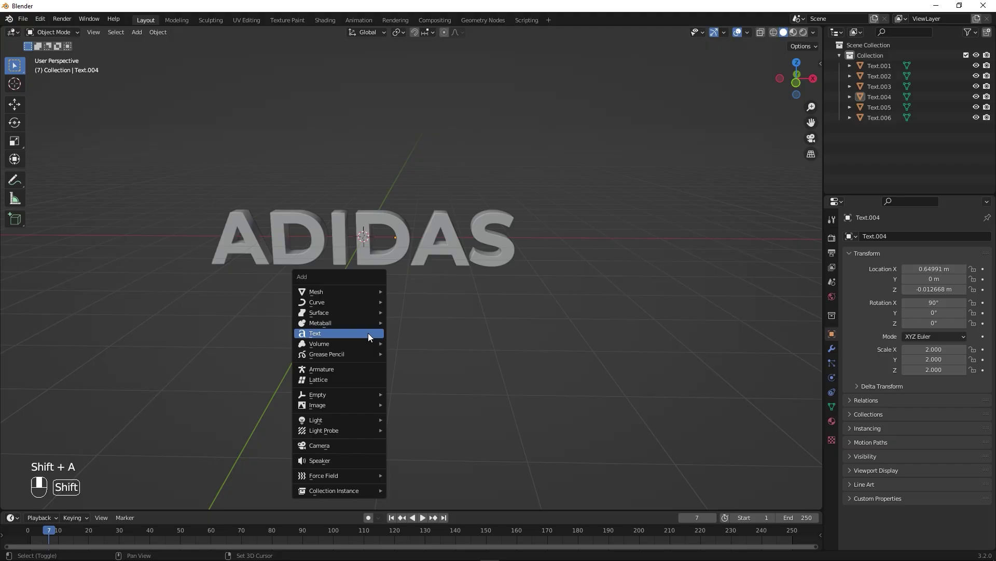
pyautogui.click(350, 444)
# Set the camera's rotation to 90° on X, 0° on Y and 0° on Z.
pyautogui.keyDown('alt'); pyautogui.moveTo(509, 340); pyautogui.dragTo(555, 256); pyautogui.keyUp('alt')
pyautogui.press('n')
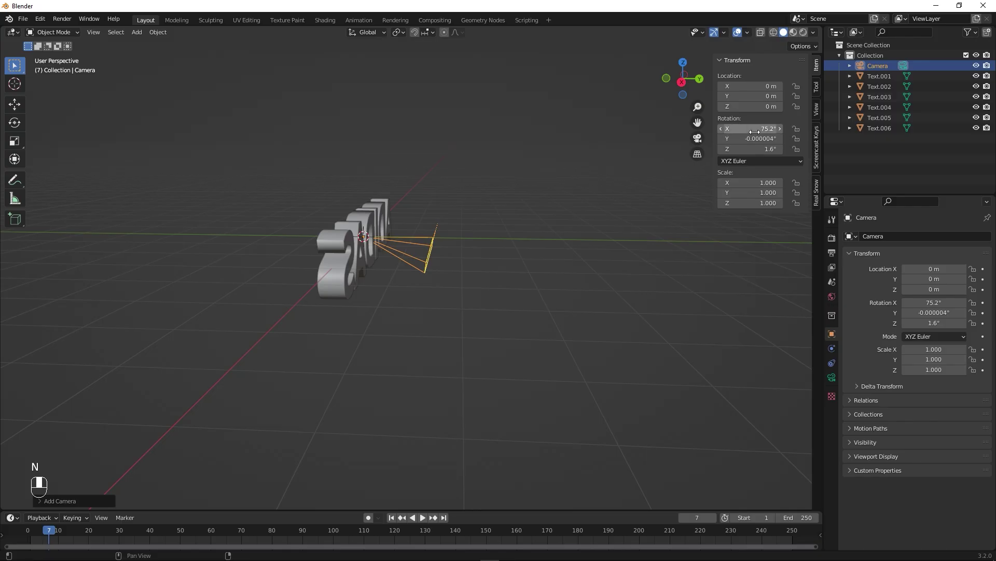
pyautogui.click(773, 128)
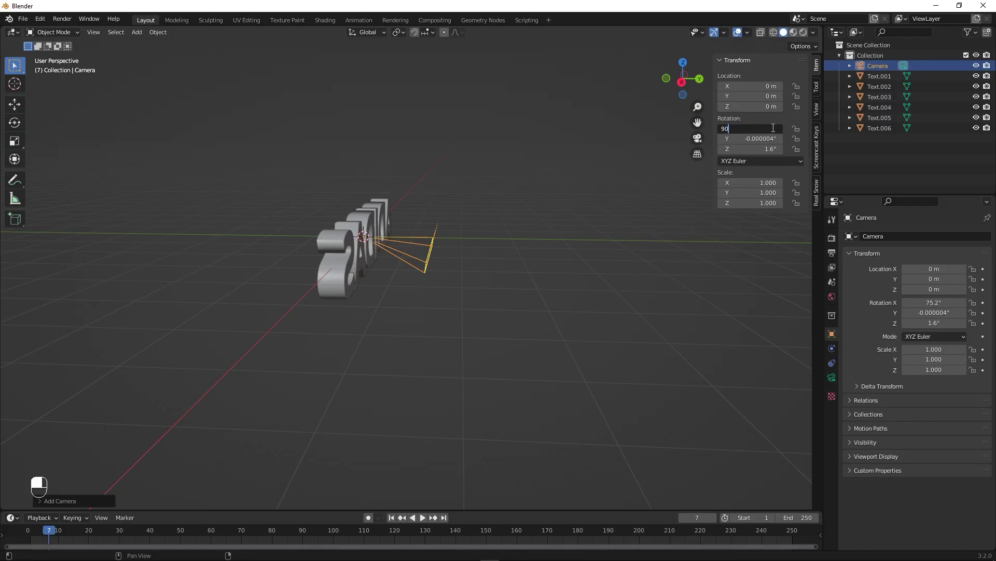
pyautogui.press('Tab')
pyautogui.write('0')
pyautogui.press('Tab')
pyautogui.write('0')
pyautogui.press('Tab')
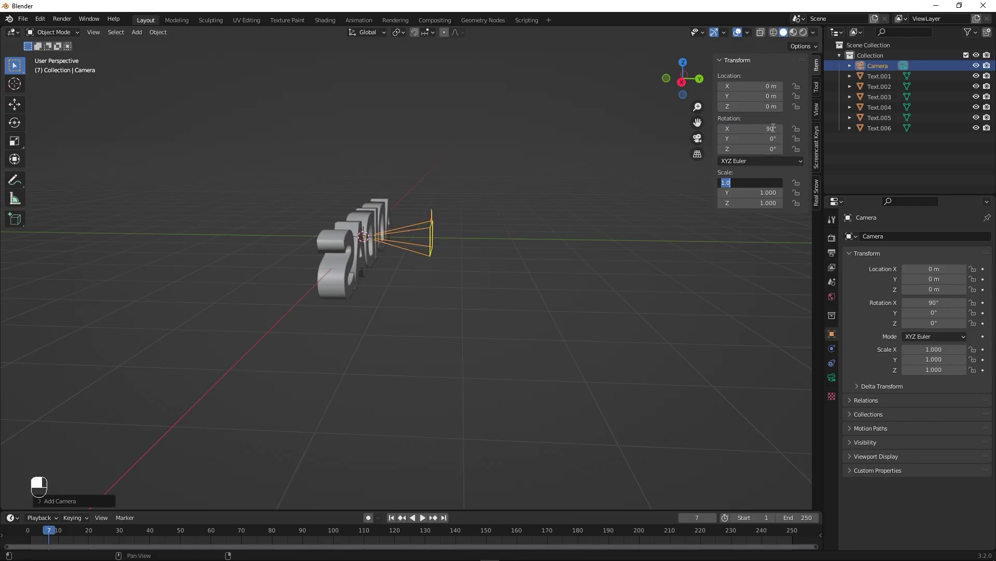
pyautogui.press('Return')
# Move the camera back along the Y axis to -30 m, judging the text's framing through the camera, and deselect it.
pyautogui.click(515, 283)
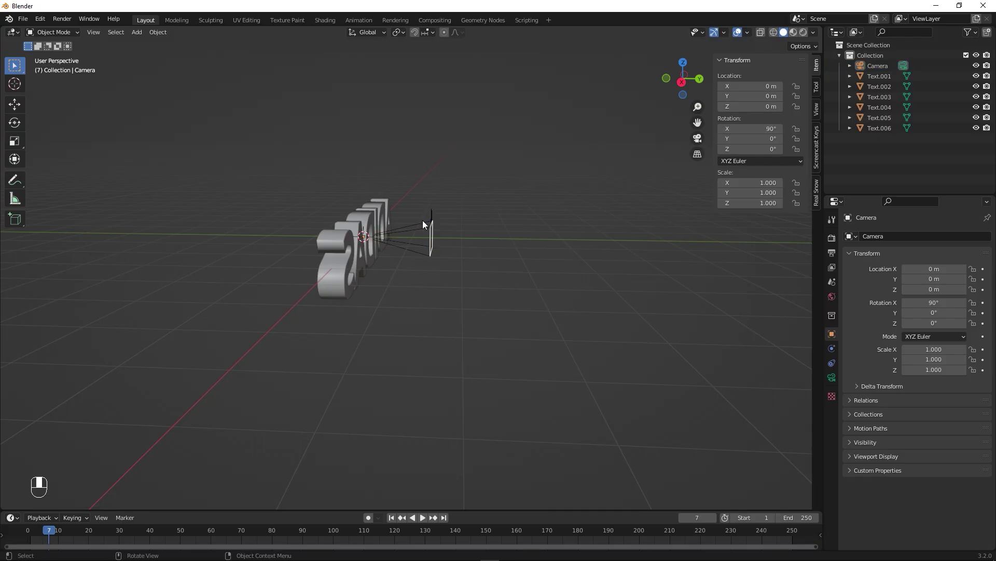
pyautogui.click(431, 220)
pyautogui.moveTo(768, 98); pyautogui.dragTo(632, 98)
pyautogui.moveTo(285, 192); pyautogui.dragTo(398, 270, button='middle')
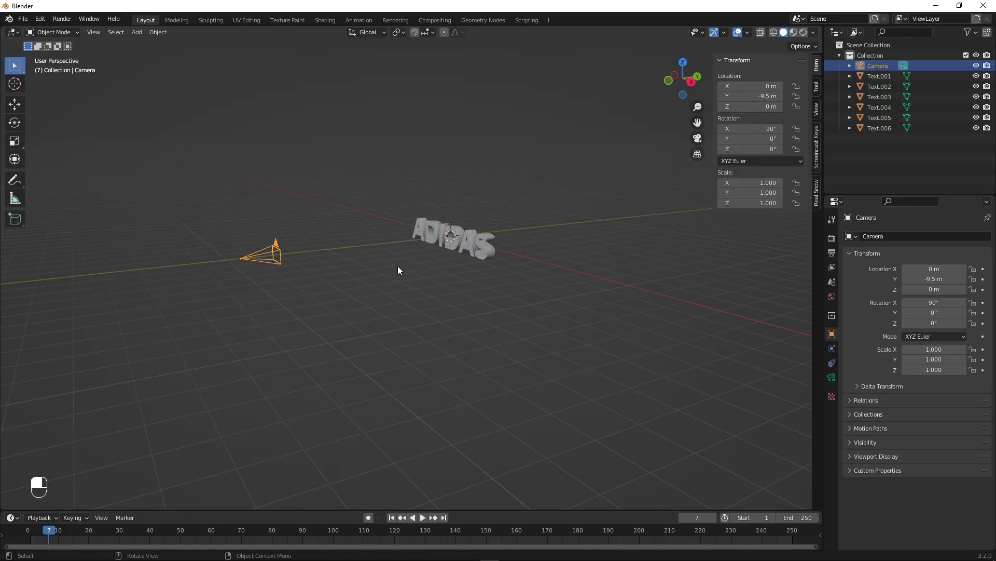
pyautogui.press('KP_0')
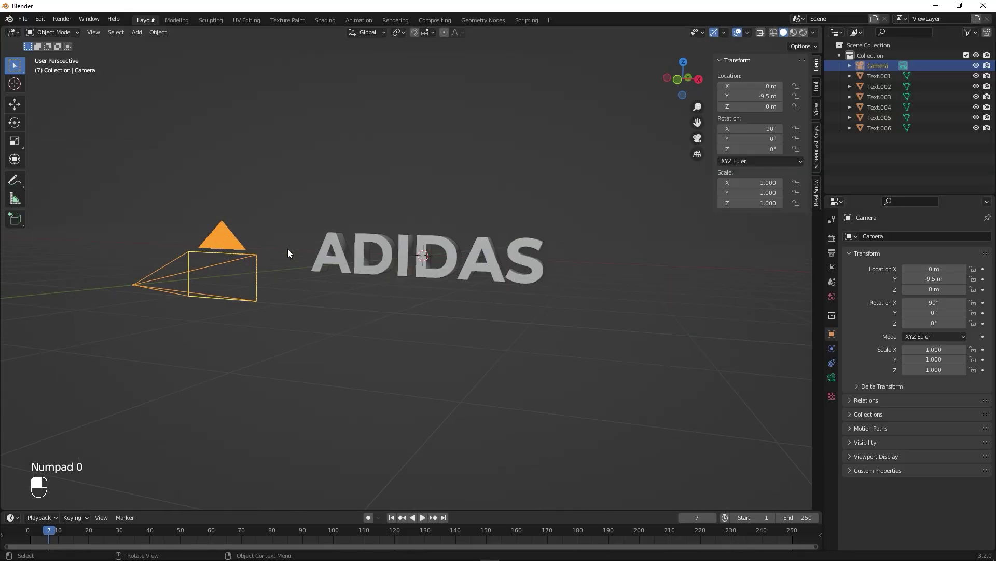
pyautogui.moveTo(773, 98); pyautogui.dragTo(589, 97)
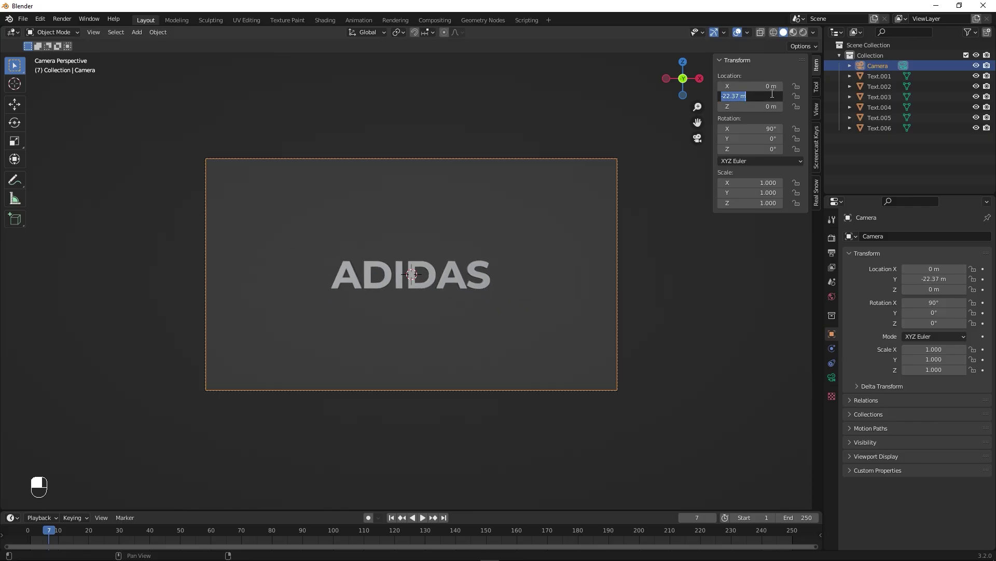
pyautogui.press('Return')
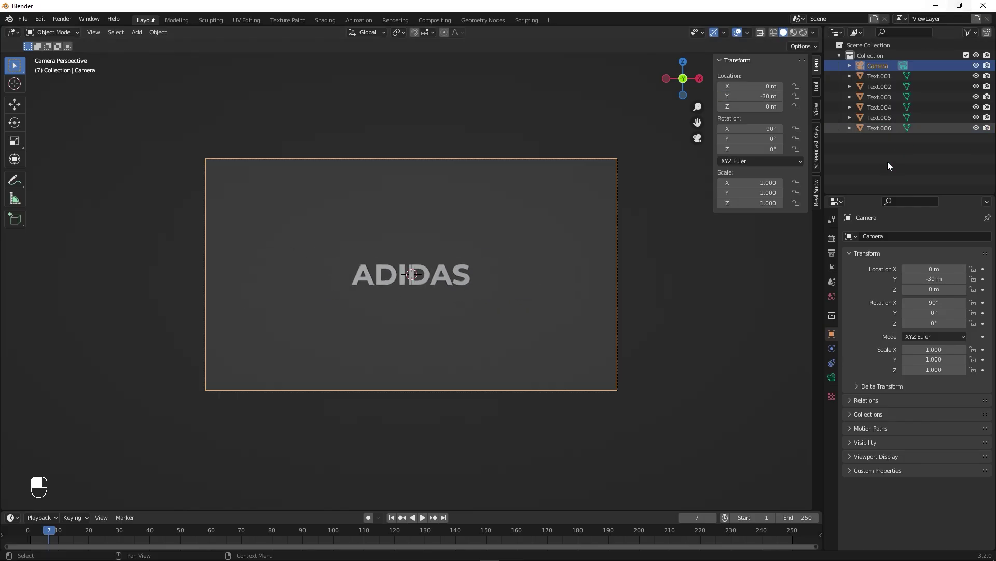
pyautogui.click(721, 315)
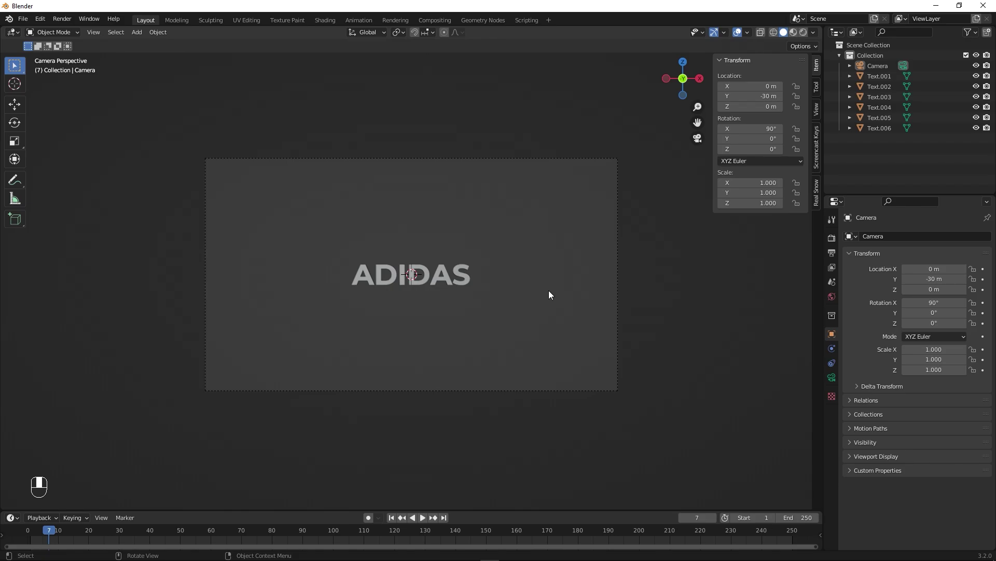
# Leave the camera view, enlarge the timeline area and set the current frame to 60.
pyautogui.press('KP_0')
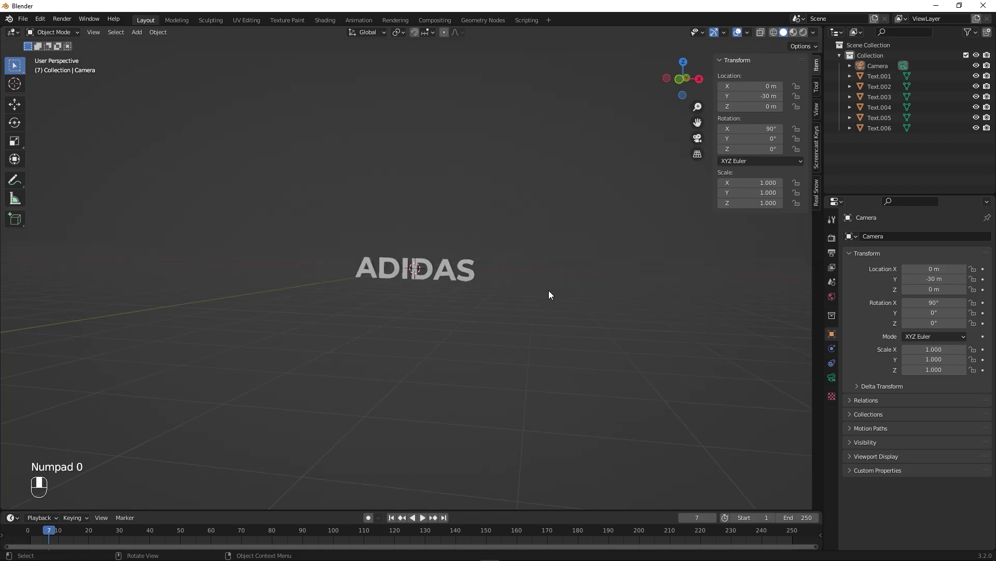
pyautogui.moveTo(236, 511); pyautogui.dragTo(263, 412)
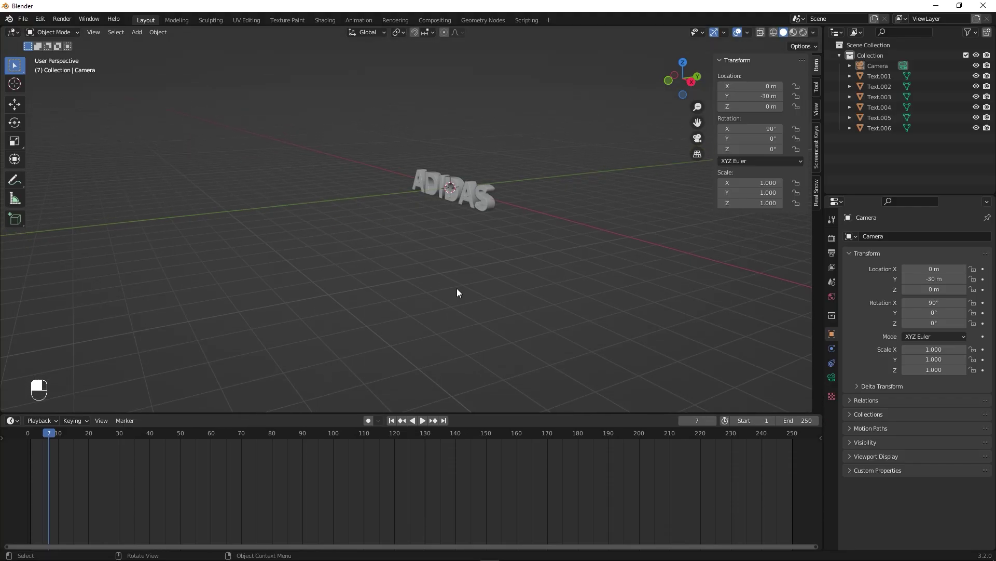
pyautogui.scroll(4, 534, 226)
pyautogui.keyDown('alt'); pyautogui.keyDown('shift'); pyautogui.moveTo(435, 245); pyautogui.dragTo(330, 376); pyautogui.keyUp('shift'); pyautogui.keyUp('alt')
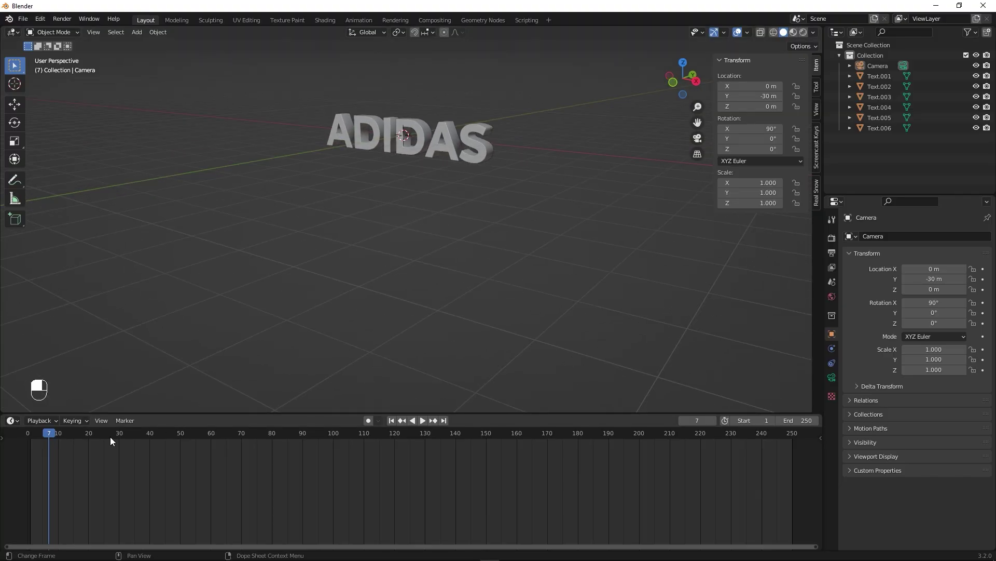
pyautogui.press('space')
pyautogui.moveTo(198, 443); pyautogui.dragTo(211, 444)
pyautogui.press('space')
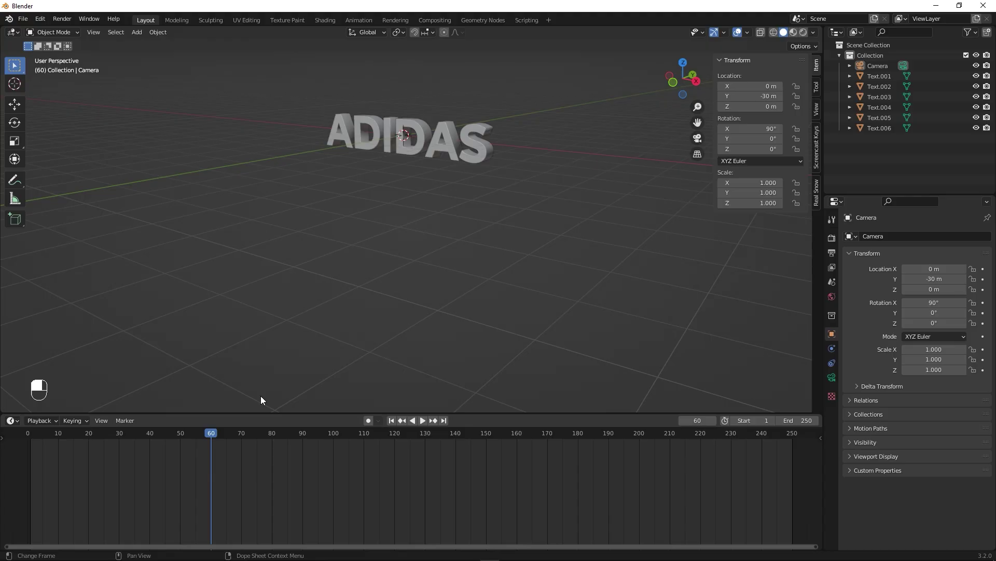
# Insert a Location & Rotation keyframe for all six letters at frame 60.
pyautogui.moveTo(530, 107); pyautogui.dragTo(328, 158)
pyautogui.press('i')
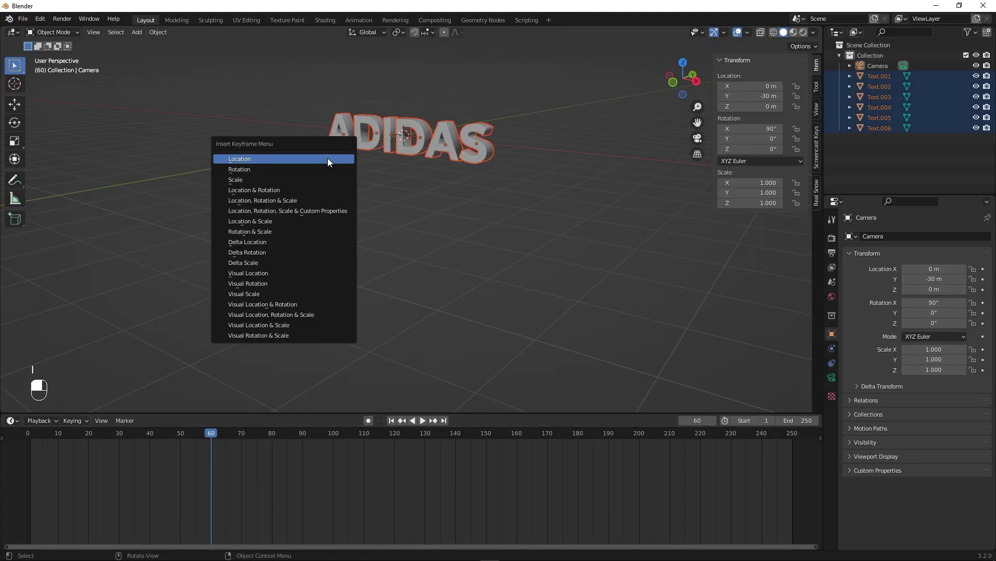
pyautogui.click(263, 190)
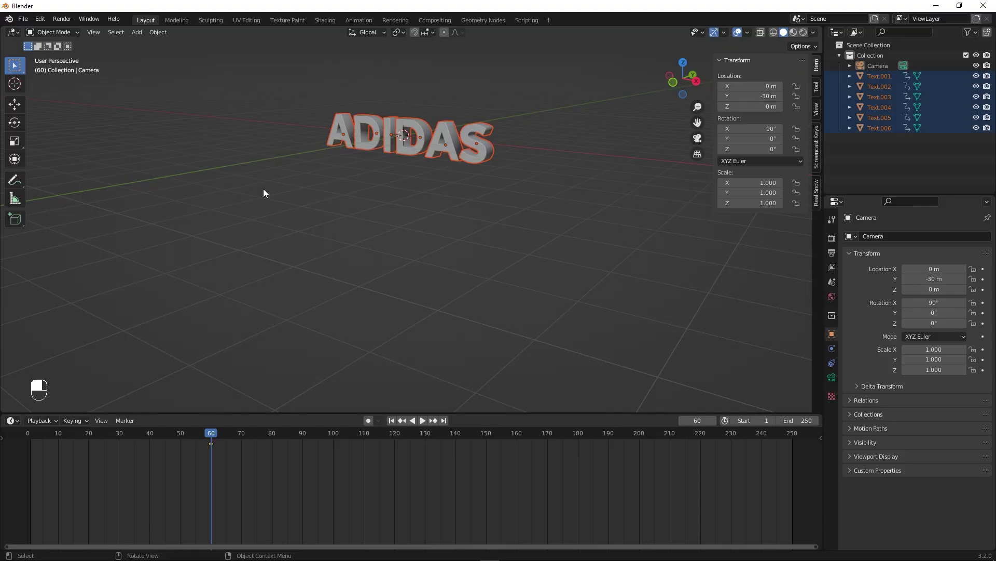
# Check the letters one by one, from the S back to the first A, for their frame 60 keyframes.
pyautogui.click(410, 205)
pyautogui.click(470, 139)
pyautogui.click(435, 145)
pyautogui.click(417, 143)
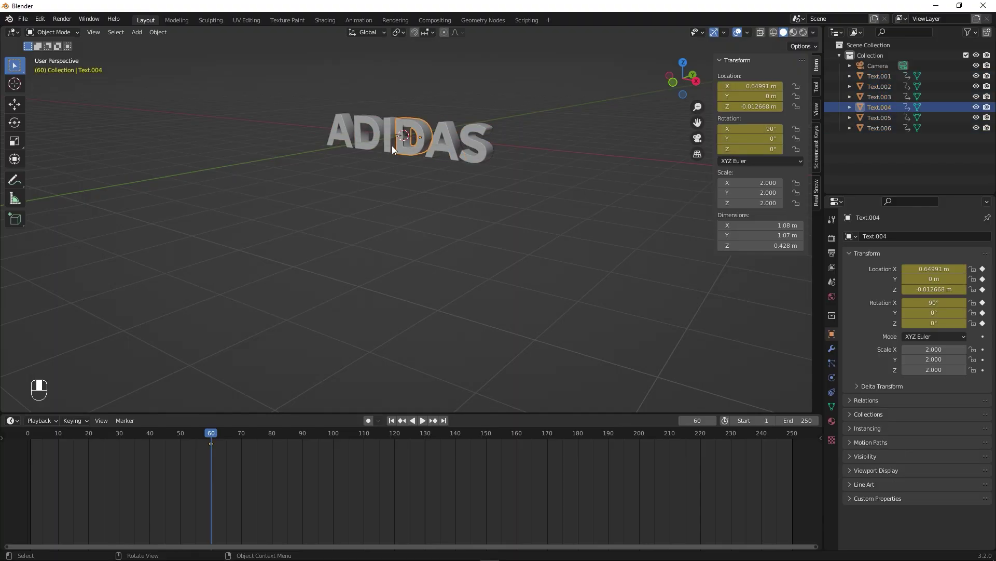
pyautogui.click(389, 145)
pyautogui.click(366, 143)
pyautogui.click(345, 138)
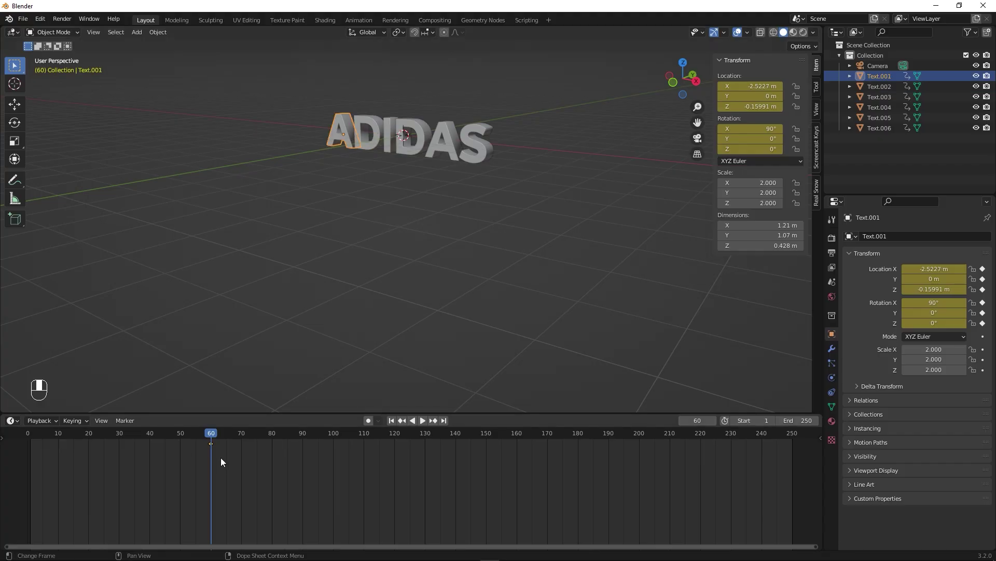
# At frame 17, keyframe the first letter A's location at Y -19.74 m and its rotation at -277° on X and 346° on Z.
pyautogui.moveTo(211, 434); pyautogui.dragTo(79, 436)
pyautogui.click(306, 299)
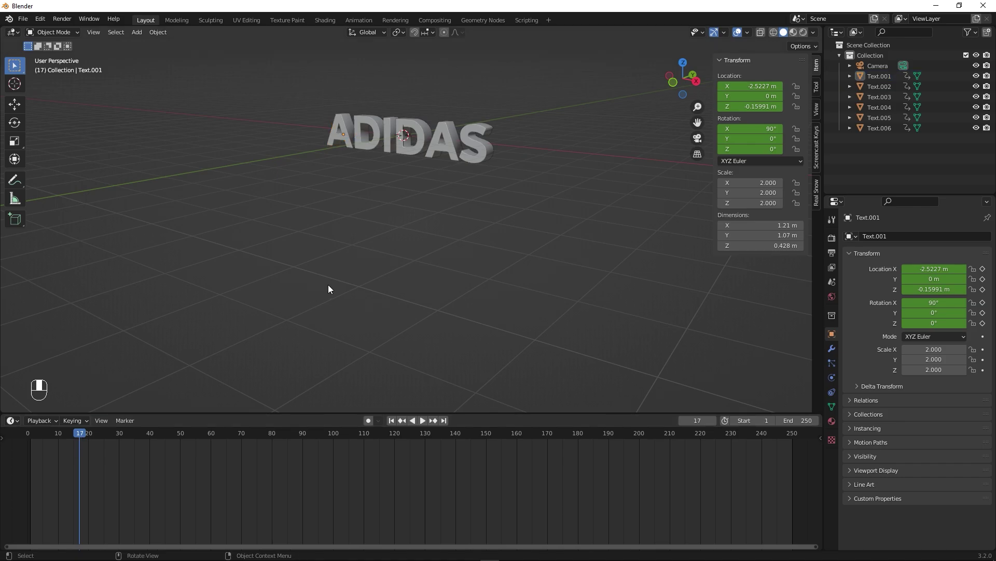
pyautogui.press('KP_0')
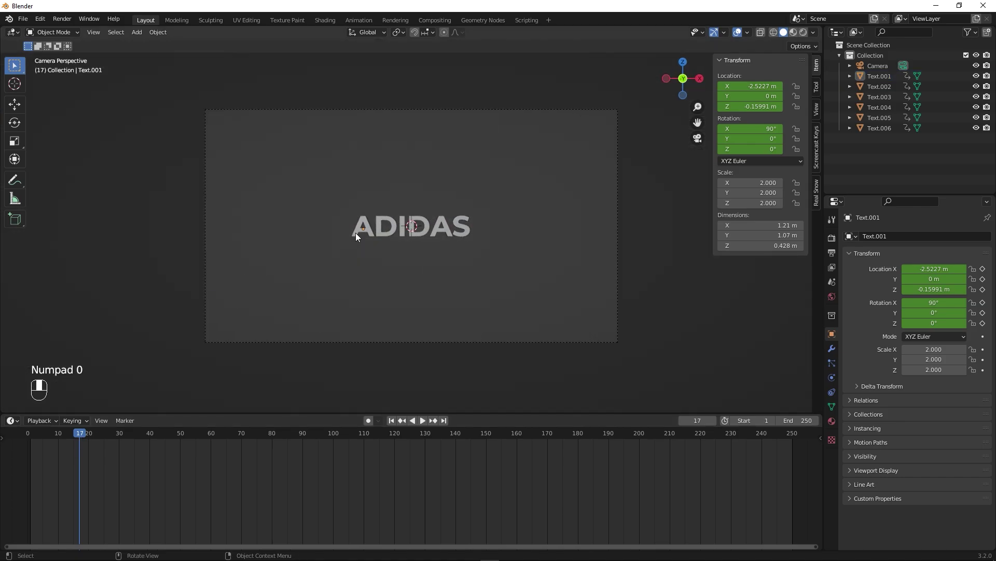
pyautogui.click(356, 232)
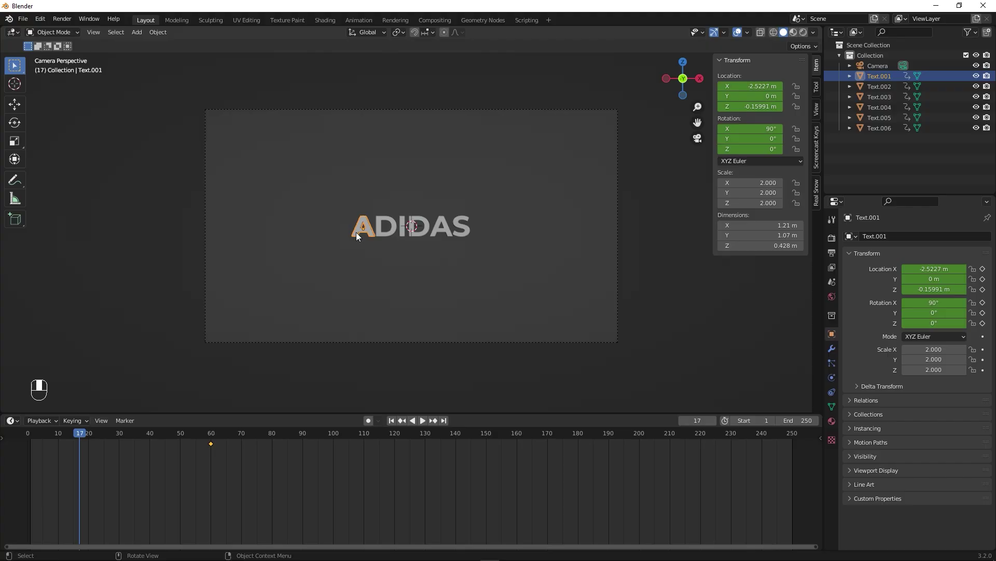
pyautogui.moveTo(750, 96); pyautogui.dragTo(701, 96)
pyautogui.moveTo(750, 129); pyautogui.dragTo(607, 129)
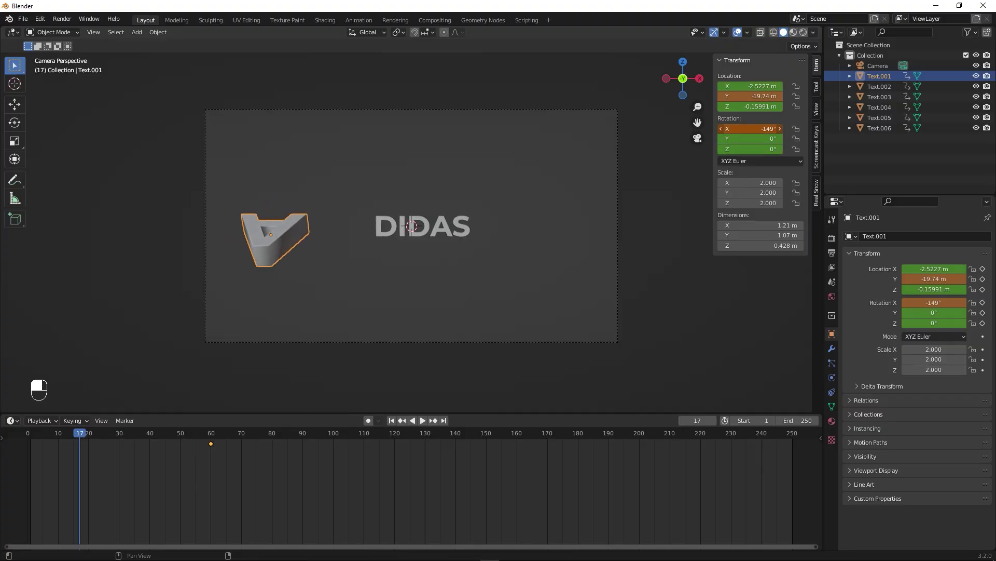
pyautogui.moveTo(750, 128); pyautogui.dragTo(856, 149)
pyautogui.hotkey('ctrl', 'shift', 'z')
pyautogui.hotkey('ctrl', 'z')
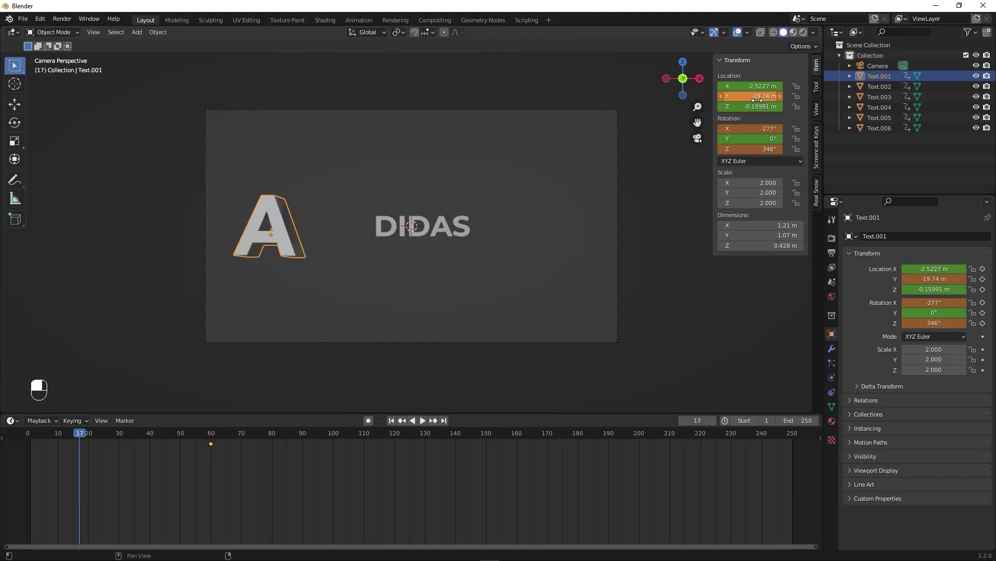
pyautogui.press('i')
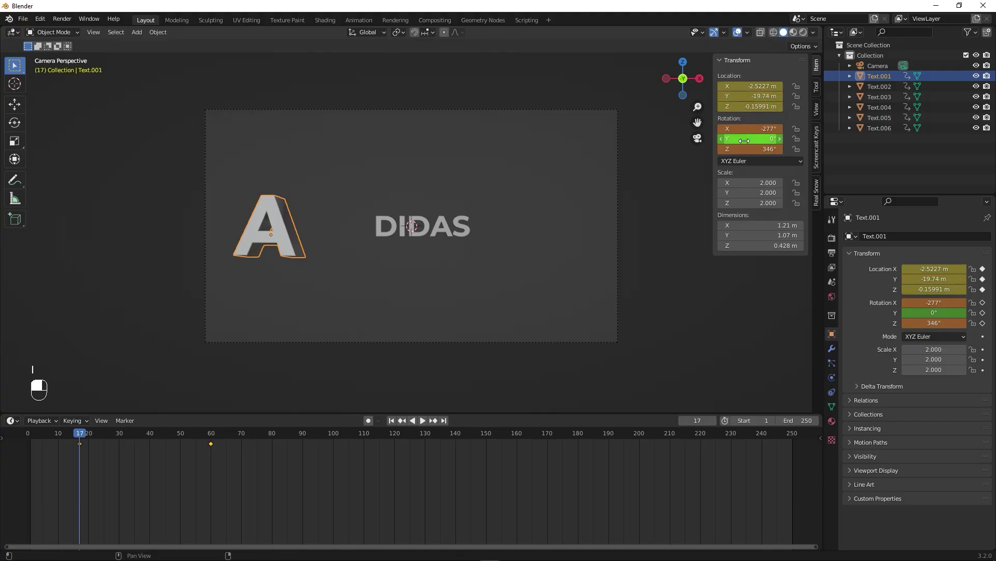
pyautogui.press('i')
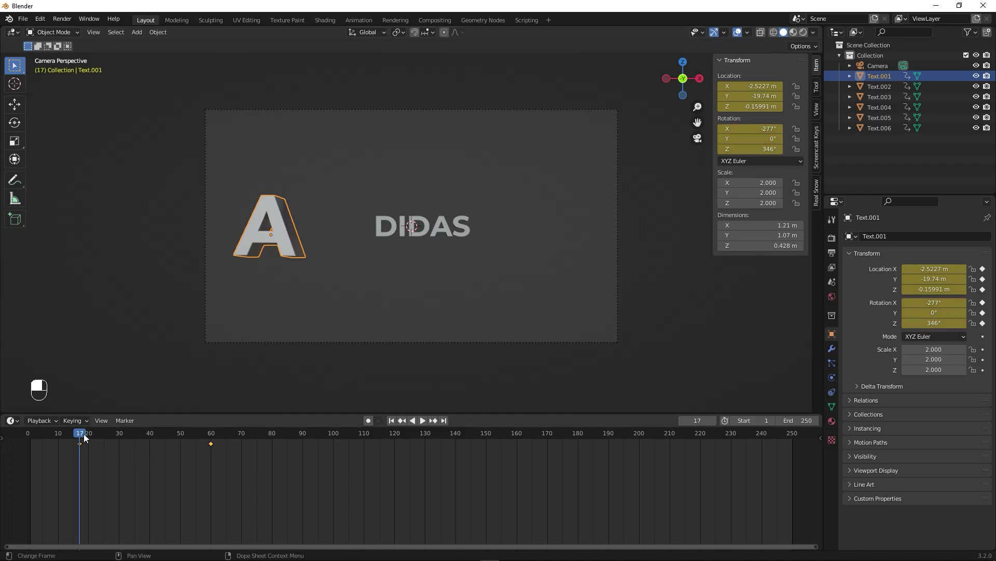
# At frame 0, keyframe the first letter A's location at Y -25.69 m and its rotation at 117° on X and 716° on Z.
pyautogui.press('space')
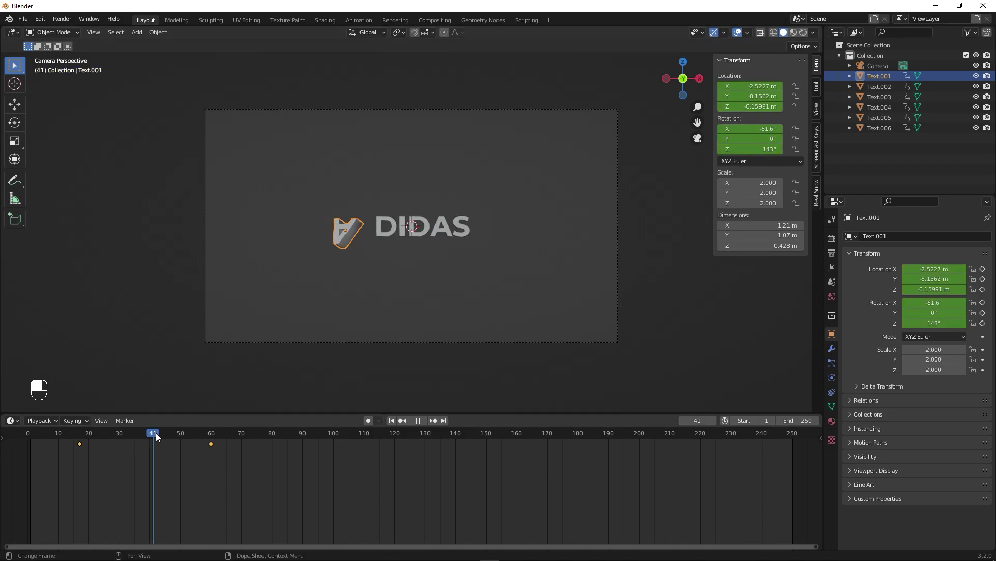
pyautogui.click(179, 432)
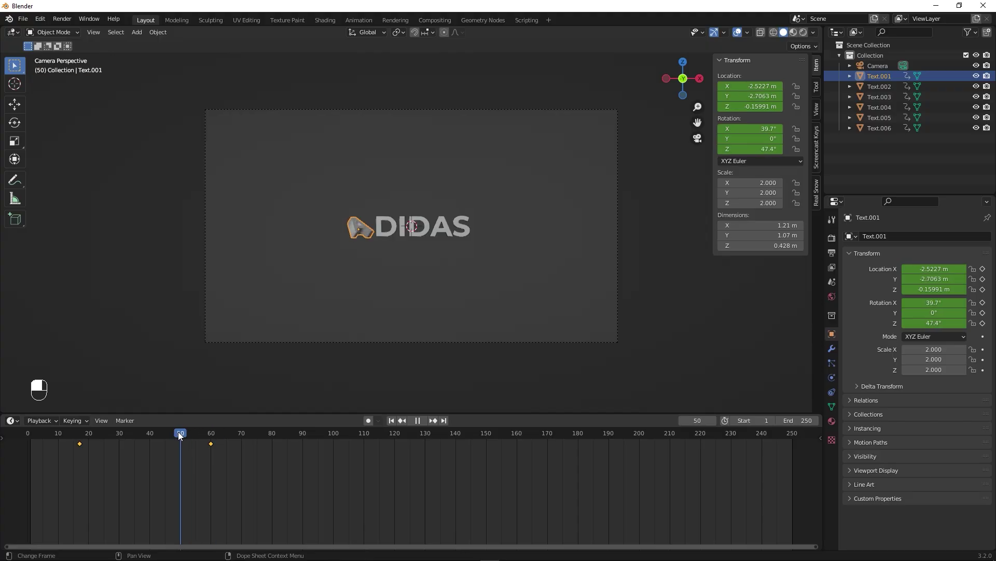
pyautogui.moveTo(178, 431); pyautogui.dragTo(28, 437)
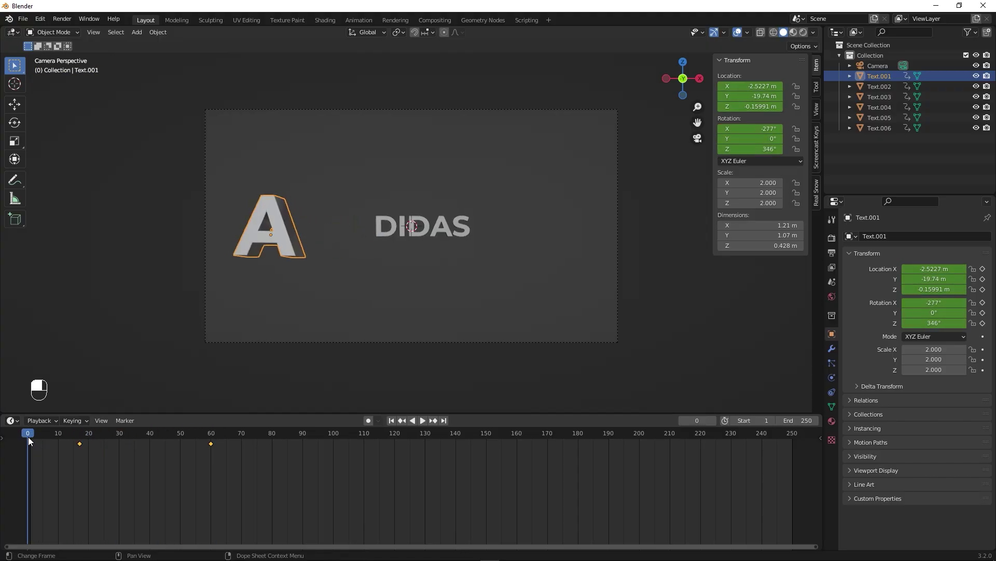
pyautogui.moveTo(747, 96); pyautogui.dragTo(694, 96)
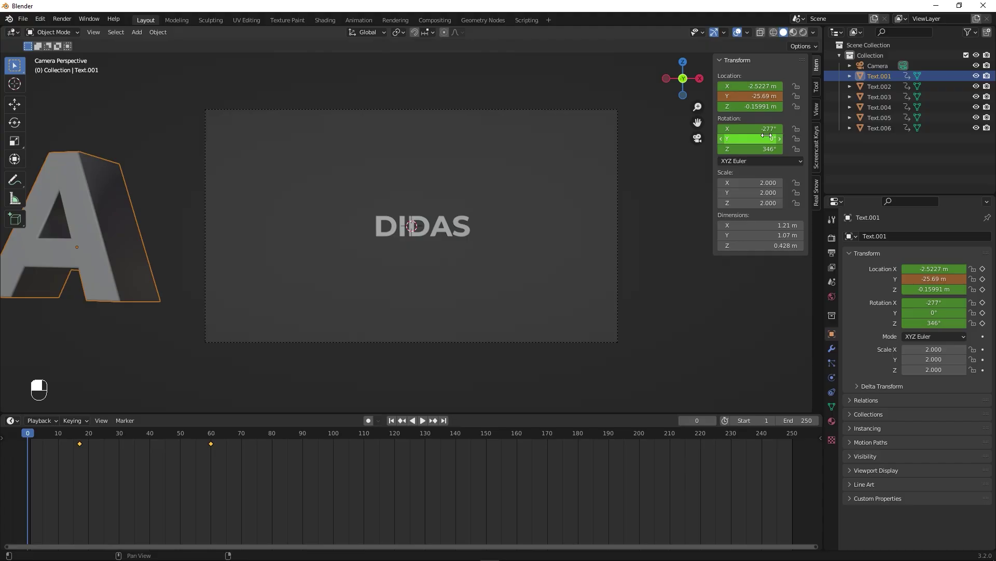
pyautogui.moveTo(747, 128); pyautogui.dragTo(783, 149)
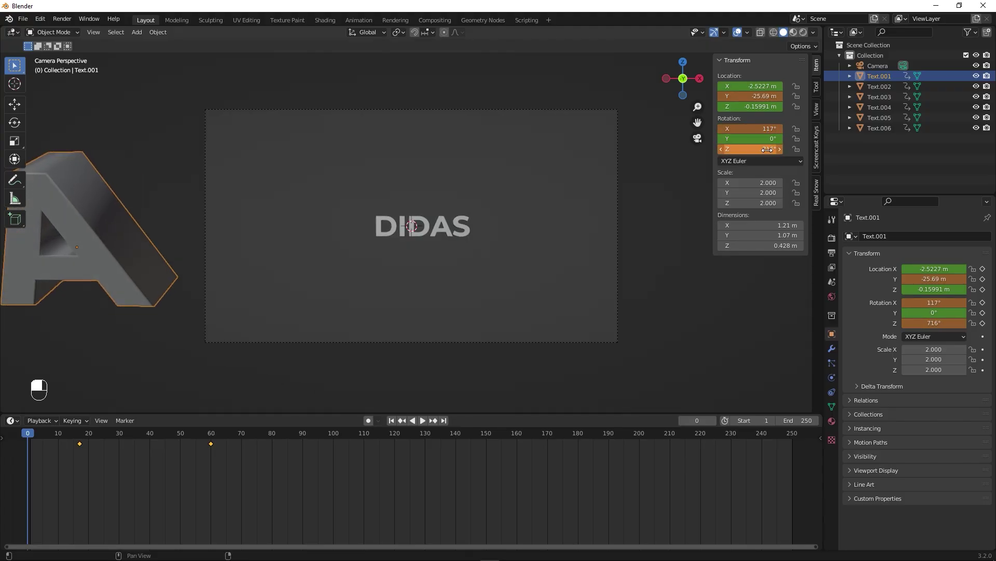
pyautogui.press('i')
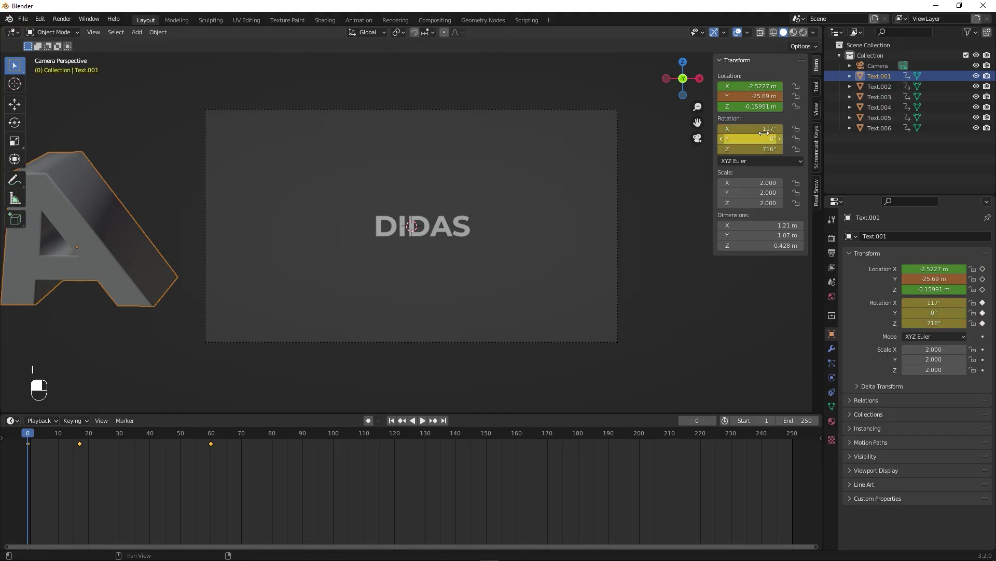
pyautogui.press('i')
# Deselect the first letter A and play its fly-in animation through the camera view.
pyautogui.click(94, 385)
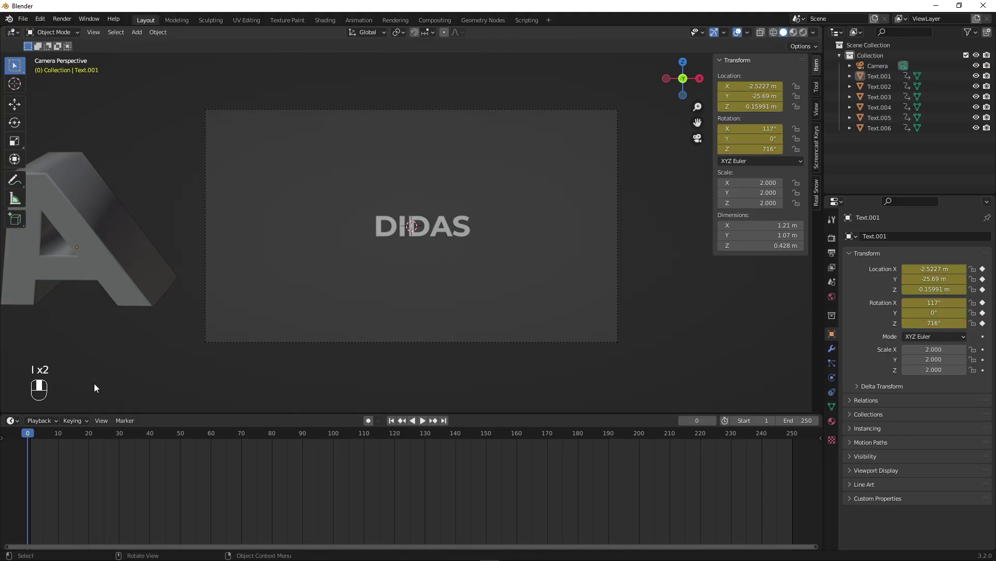
pyautogui.press('space')
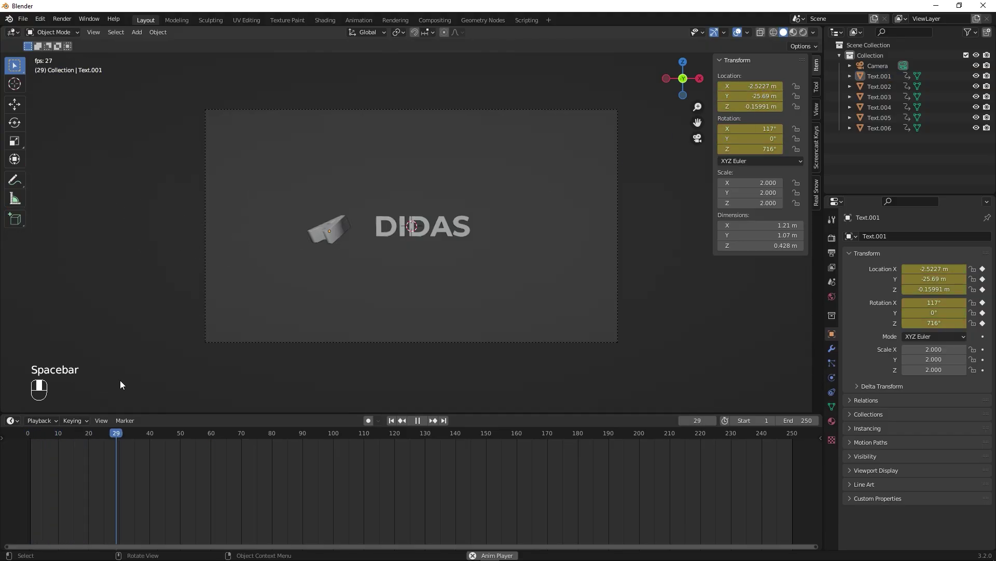
pyautogui.click(56, 431)
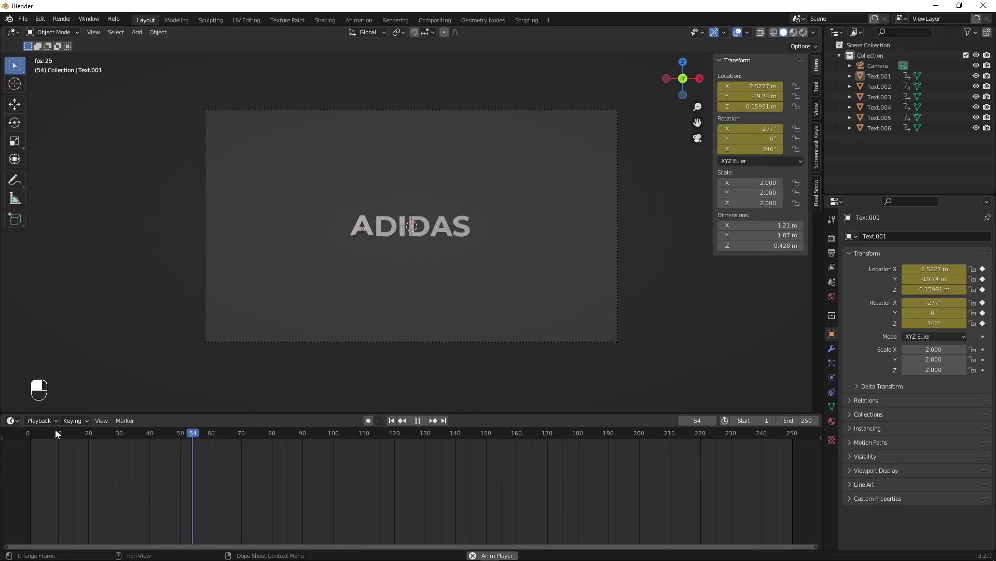
pyautogui.press('space')
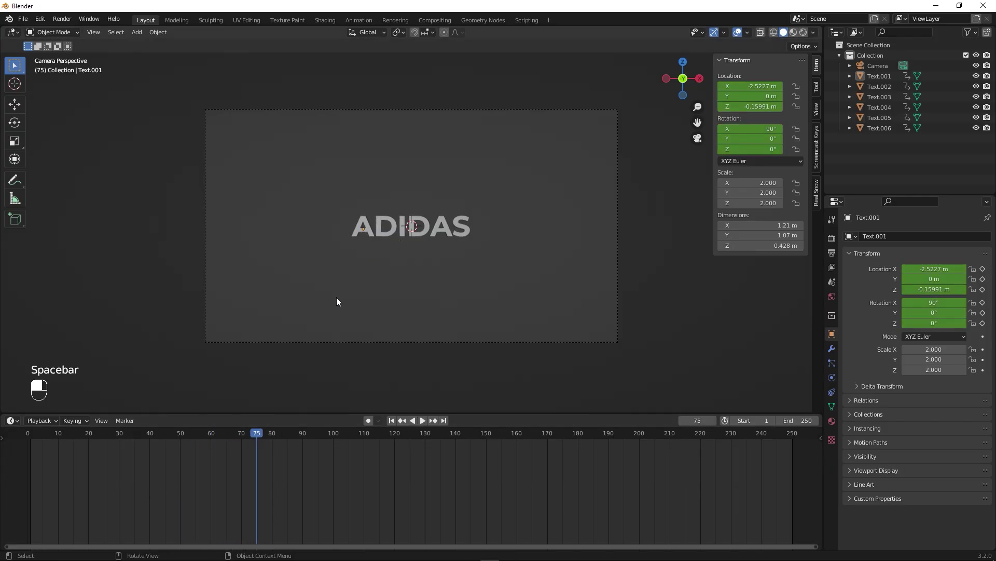
# With the first letter A selected at frame 17, switch the timeline area to the Graph Editor and enlarge it.
pyautogui.click(356, 226)
pyautogui.moveTo(224, 438); pyautogui.dragTo(80, 455)
pyautogui.moveTo(262, 465); pyautogui.dragTo(3, 433)
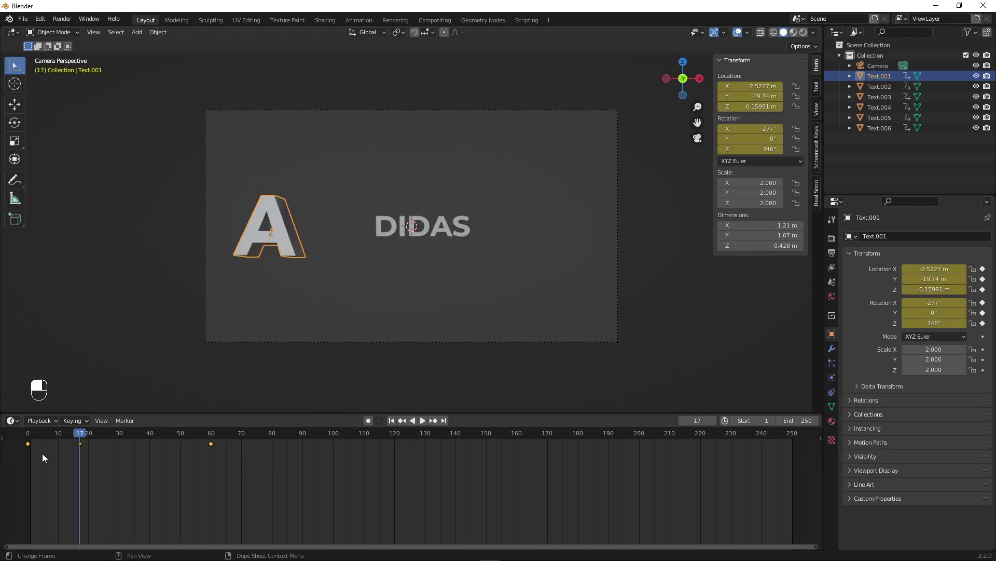
pyautogui.click(18, 420)
pyautogui.click(17, 419)
pyautogui.click(12, 421)
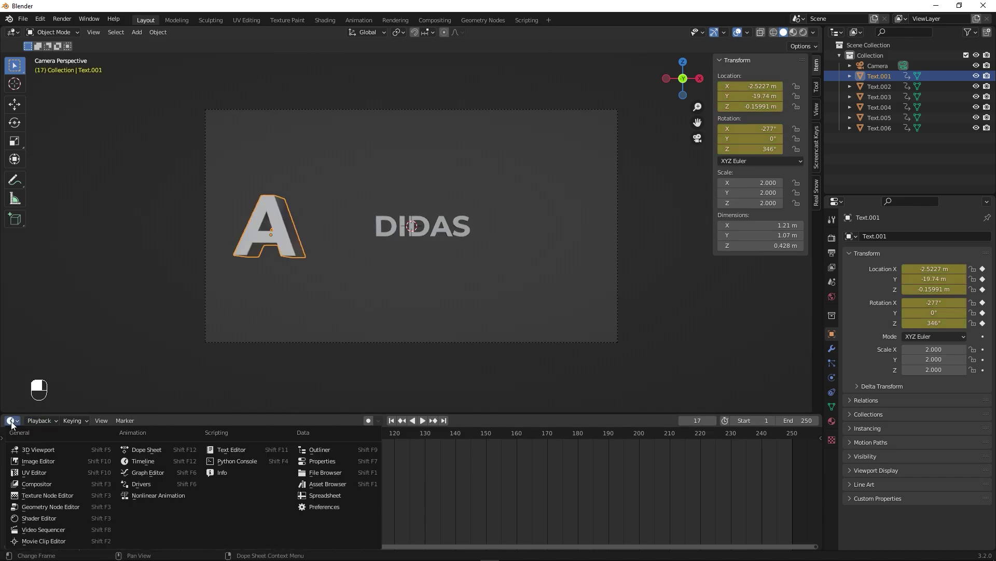
pyautogui.click(157, 471)
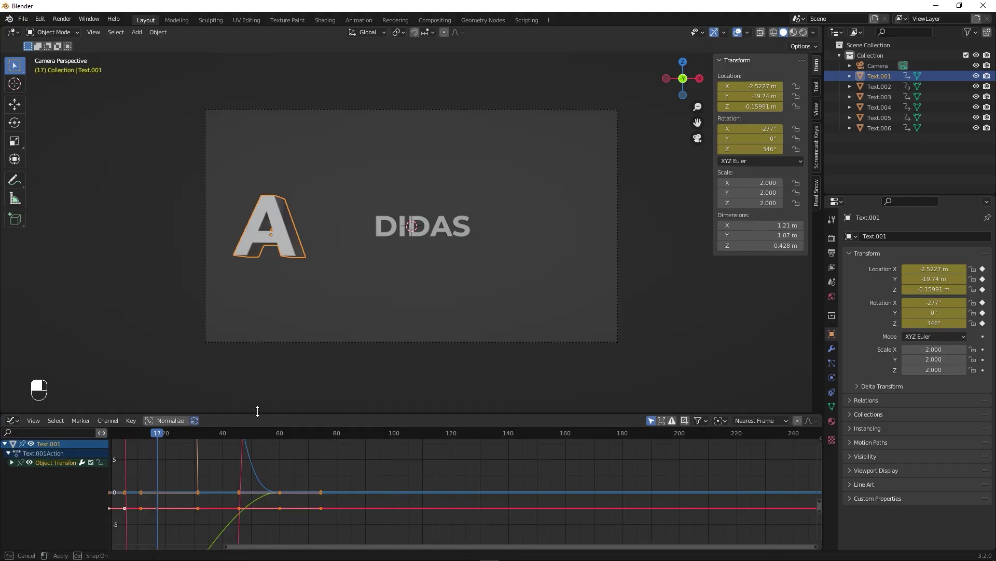
pyautogui.moveTo(254, 413); pyautogui.dragTo(259, 332)
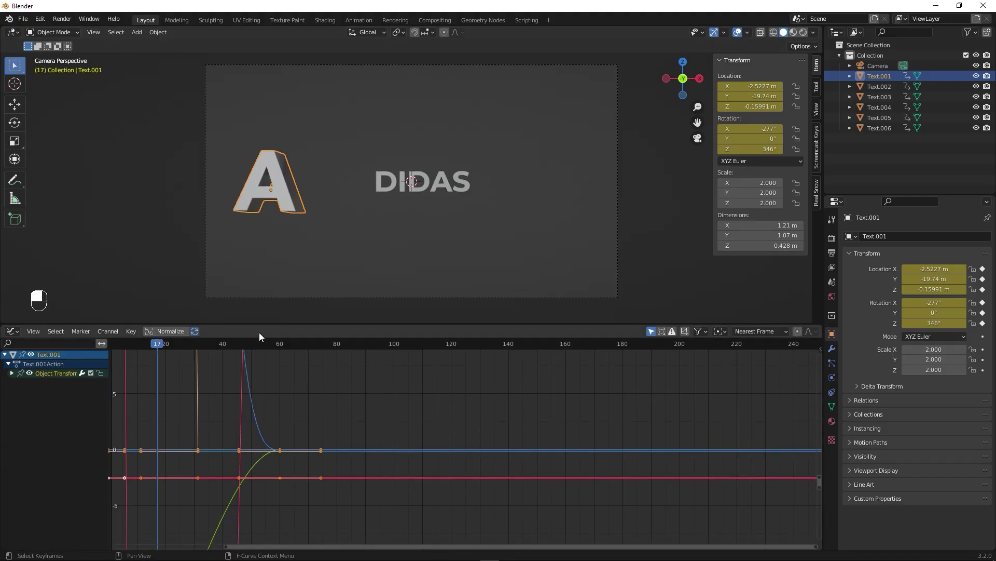
# Normalize the first letter A's animation curves, bring frames 0 to 60 into view, and deselect all keyframes.
pyautogui.click(165, 331)
pyautogui.scroll(5, 245, 459)
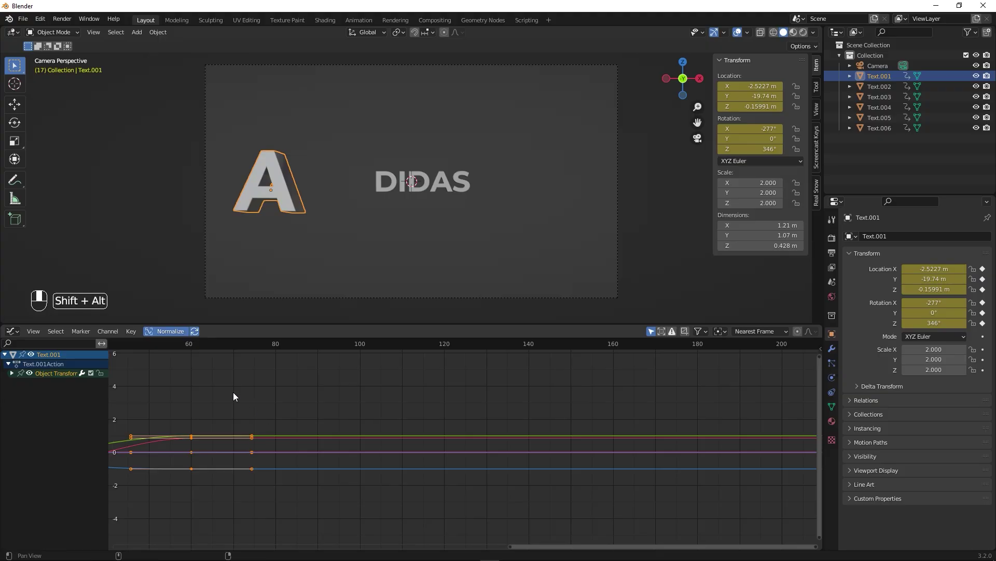
pyautogui.keyDown('alt'); pyautogui.keyDown('shift'); pyautogui.moveTo(232, 392); pyautogui.dragTo(520, 374); pyautogui.keyUp('shift'); pyautogui.keyUp('alt')
pyautogui.click(456, 396)
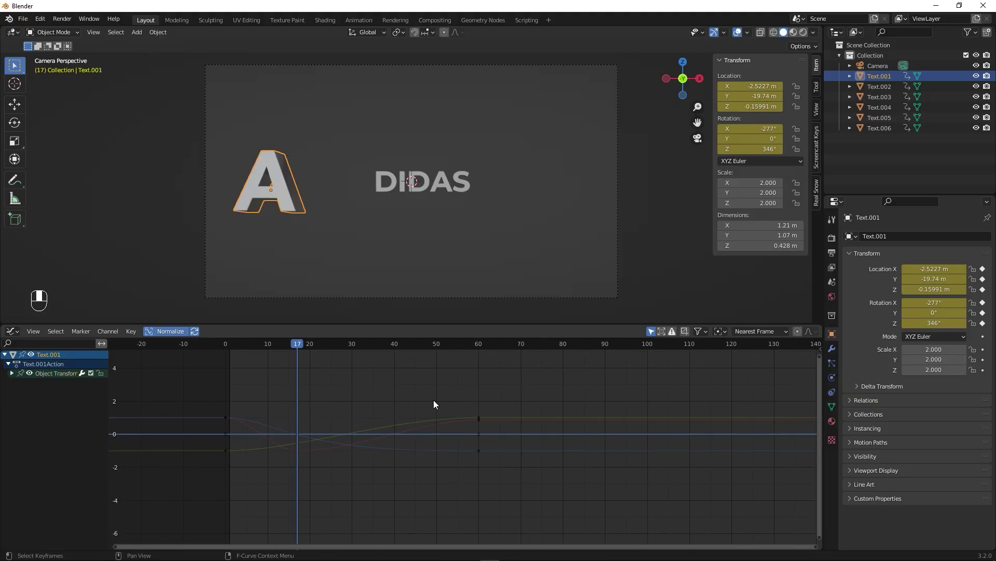
# Select all of the first letter A's keyframes at frame 17, lengthen their handles along X, and deselect them.
pyautogui.moveTo(328, 395); pyautogui.dragTo(260, 533)
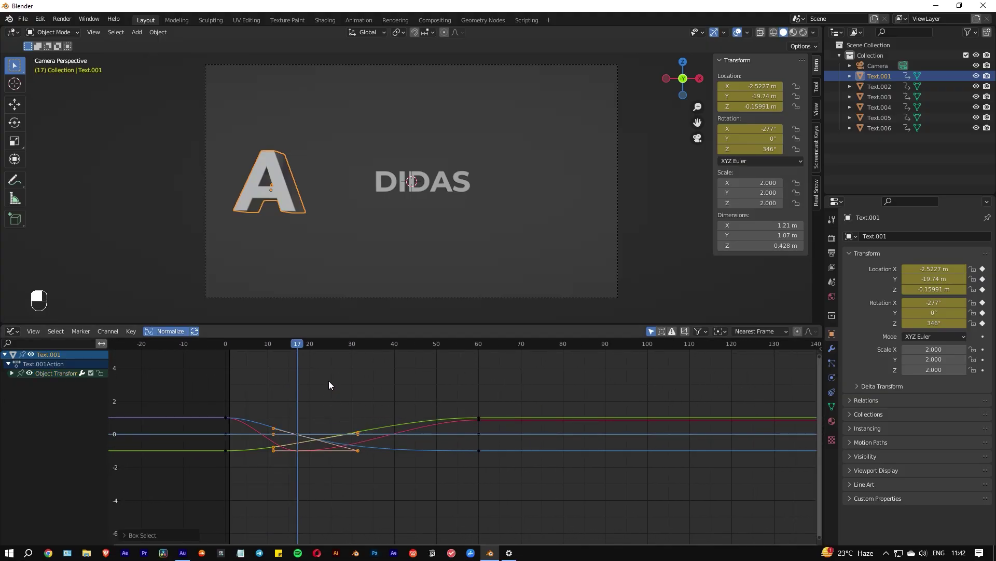
pyautogui.moveTo(345, 387); pyautogui.dragTo(270, 543)
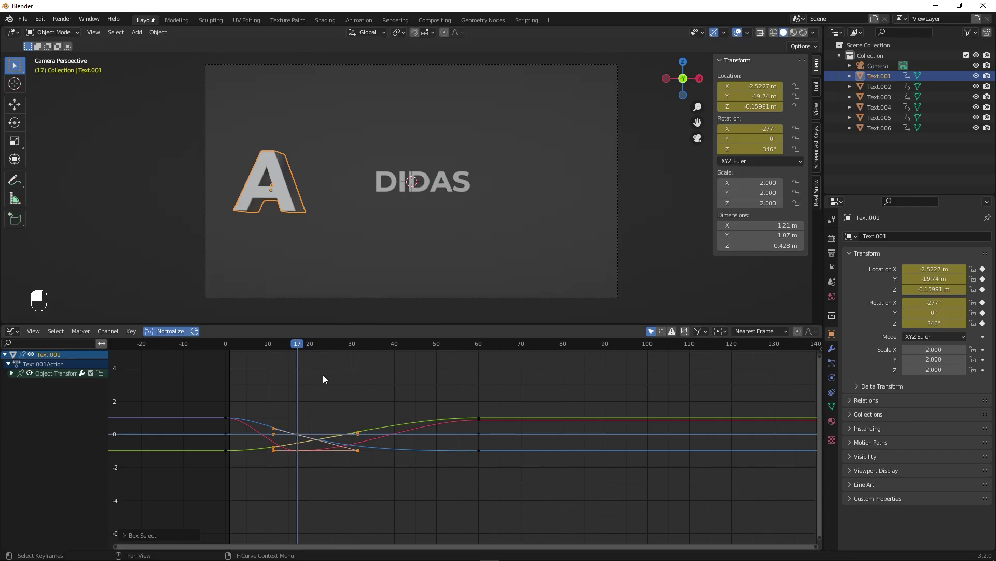
pyautogui.scroll(2, 295, 426)
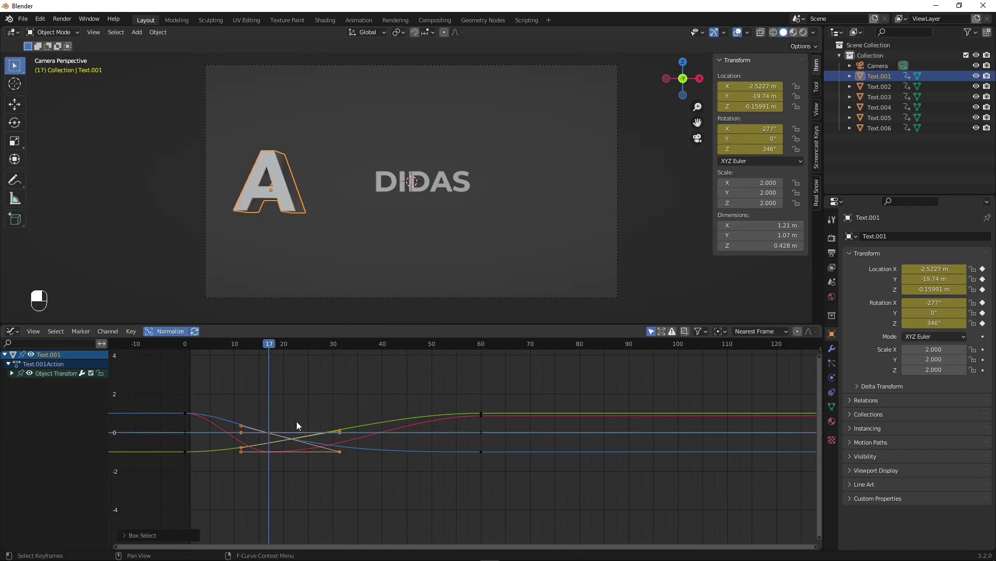
pyautogui.press('s')
pyautogui.press('x')
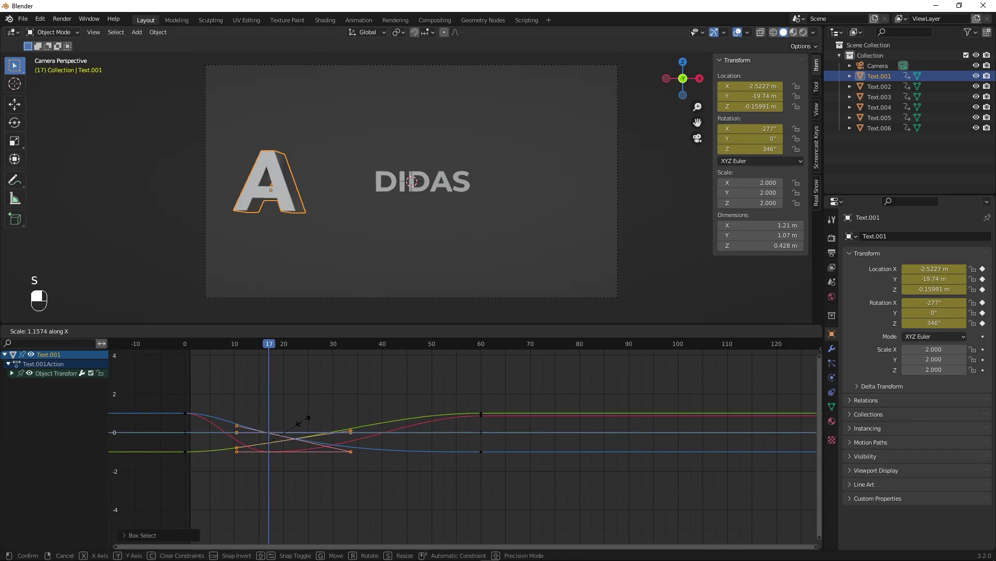
pyautogui.click(353, 418)
pyautogui.click(496, 393)
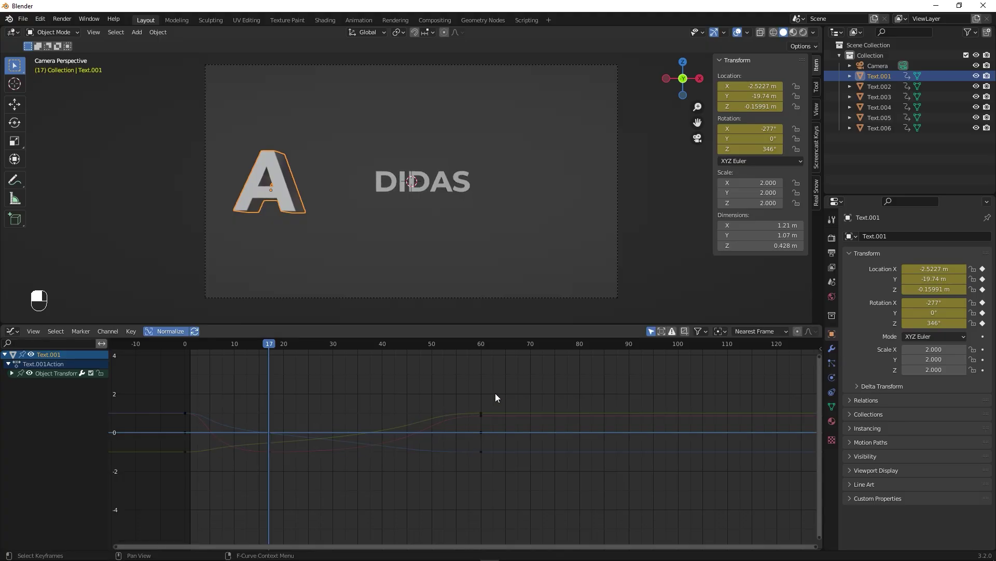
# Stretch the handles of the first letter A's frame 60 keyframes along X to about frames 20 and 100.
pyautogui.moveTo(505, 387); pyautogui.dragTo(463, 484)
pyautogui.press('s')
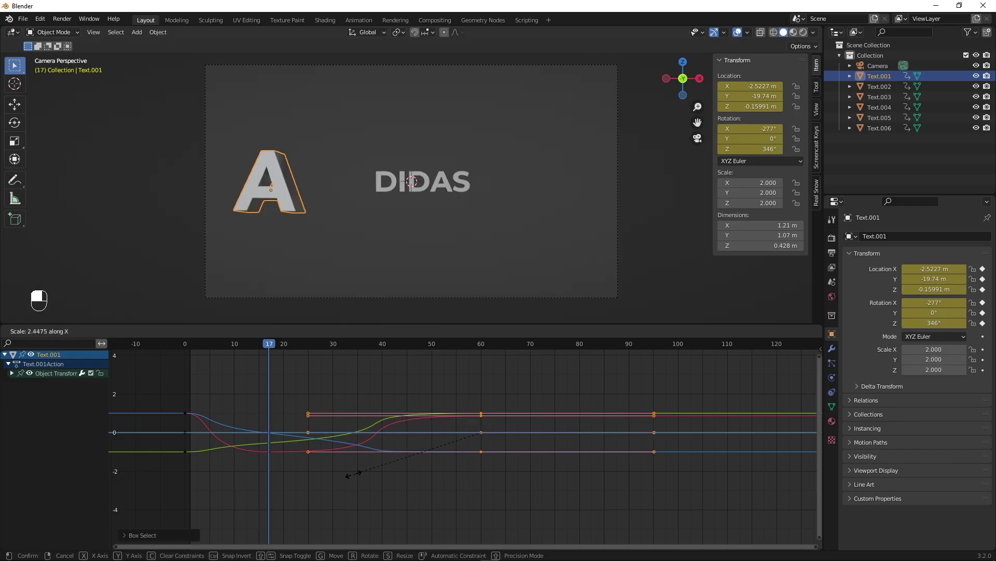
pyautogui.click(327, 476)
# Play the first letter A's animation from near the start to check the adjusted easing.
pyautogui.press('space')
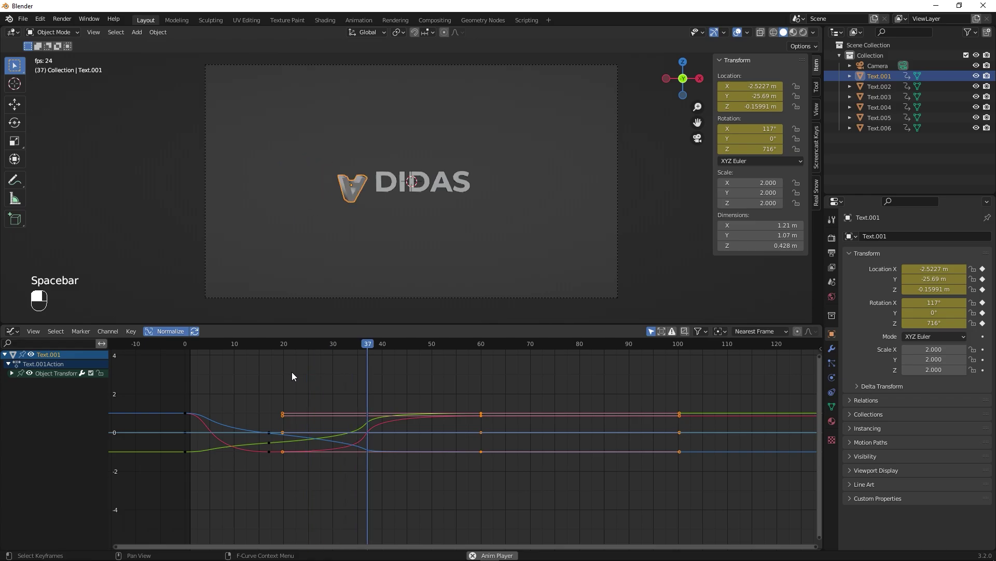
pyautogui.press('space')
pyautogui.moveTo(205, 346); pyautogui.dragTo(139, 365)
pyautogui.press('space')
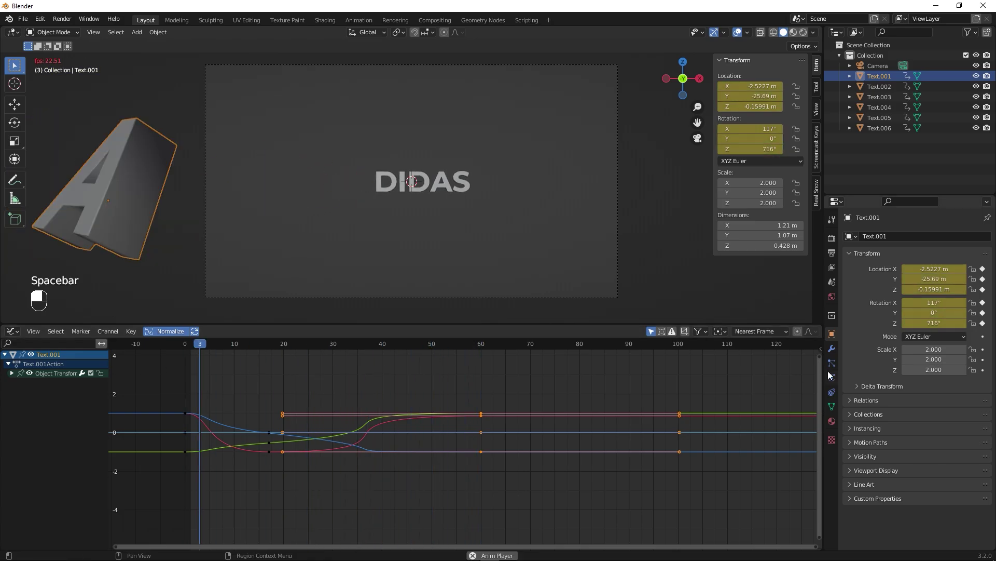
pyautogui.press('space')
# At frame 0, keyframe the first letter A's Z rotation at 434° and briefly play the animation.
pyautogui.moveTo(297, 342); pyautogui.dragTo(185, 356)
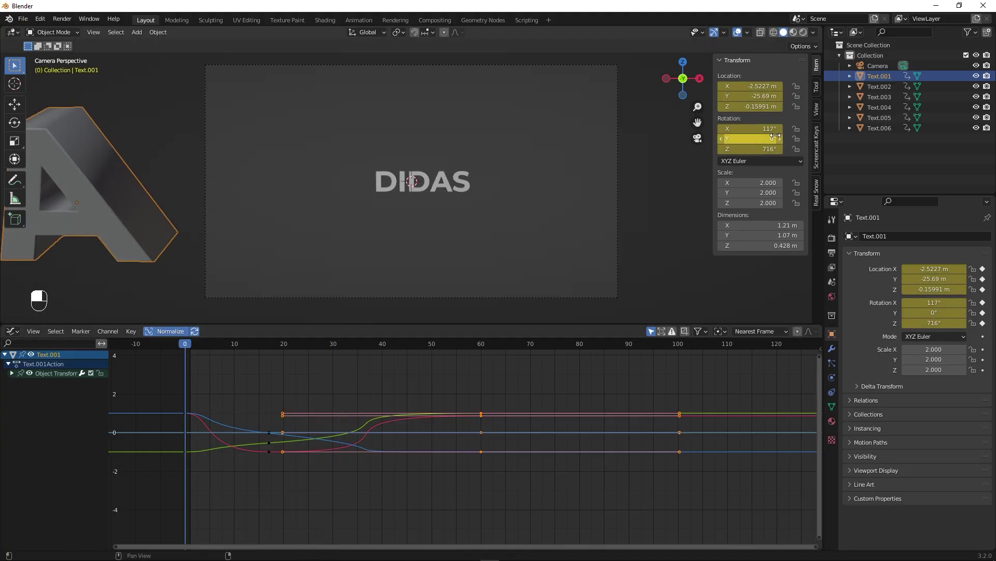
pyautogui.moveTo(758, 149); pyautogui.dragTo(612, 149)
pyautogui.rightClick(767, 150)
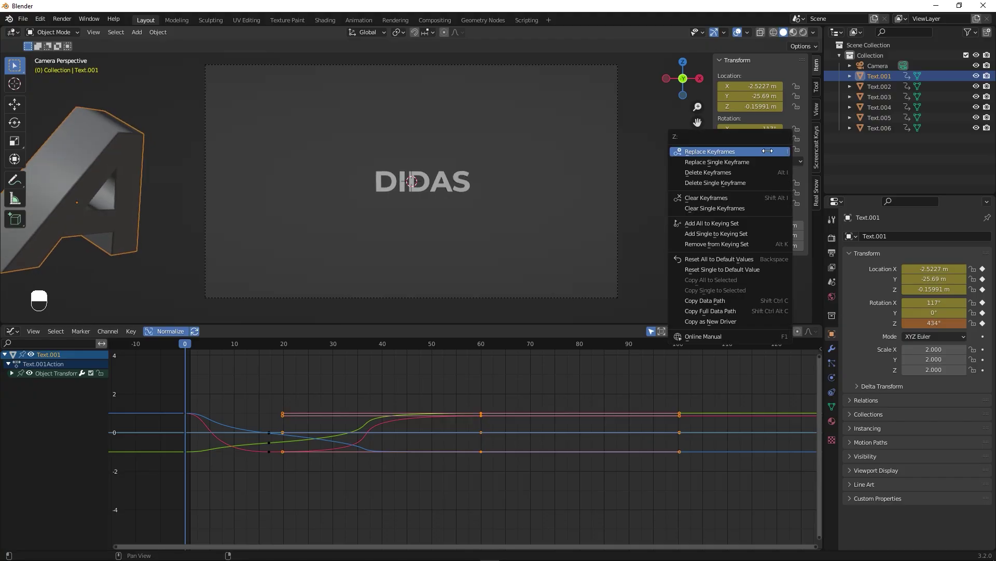
pyautogui.click(741, 162)
pyautogui.press('space')
pyautogui.press('space')
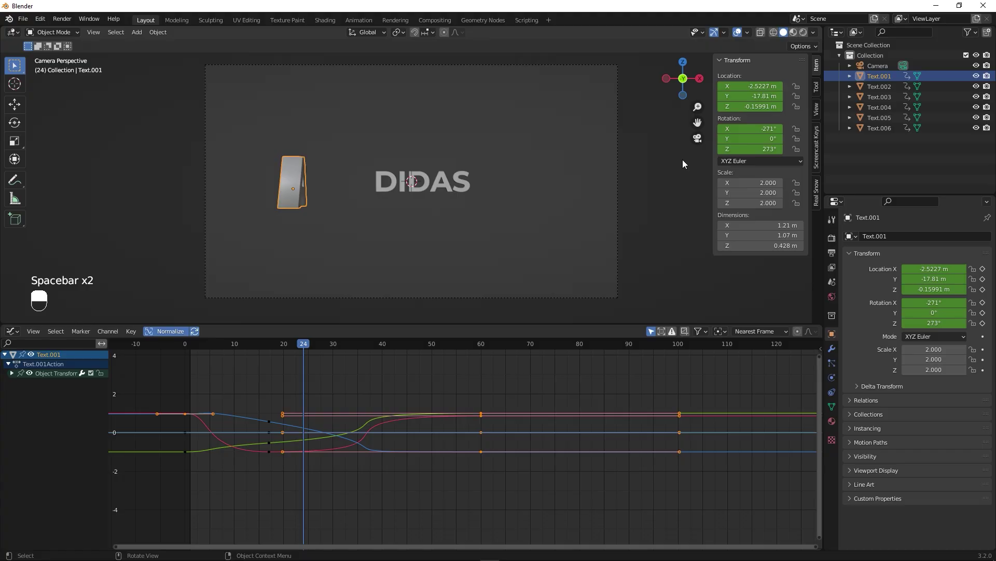
# At frame 0, set the first letter A's Z rotation to 224° and keyframe its X rotation at 0°.
pyautogui.click(183, 344)
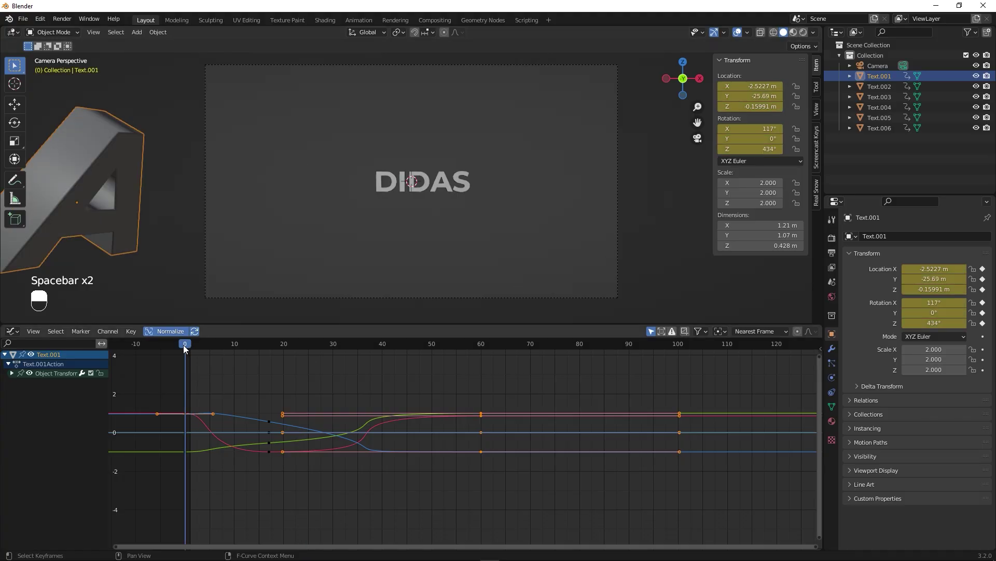
pyautogui.moveTo(759, 149)
pyautogui.mouseDown()
pyautogui.moveTo(747, 149)
pyautogui.moveTo(759, 149)
pyautogui.mouseUp()
pyautogui.rightClick(758, 149)
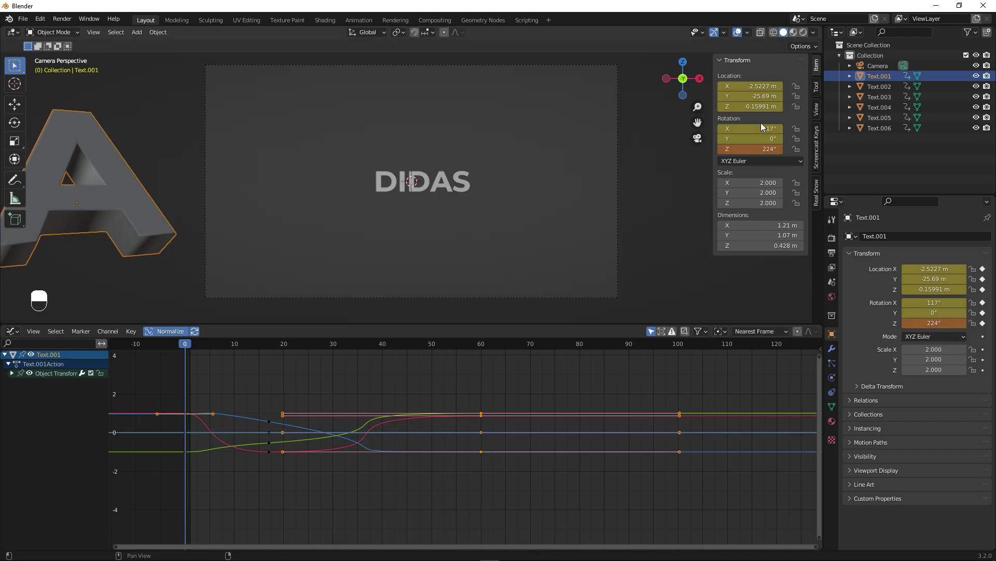
pyautogui.moveTo(762, 128); pyautogui.dragTo(747, 128)
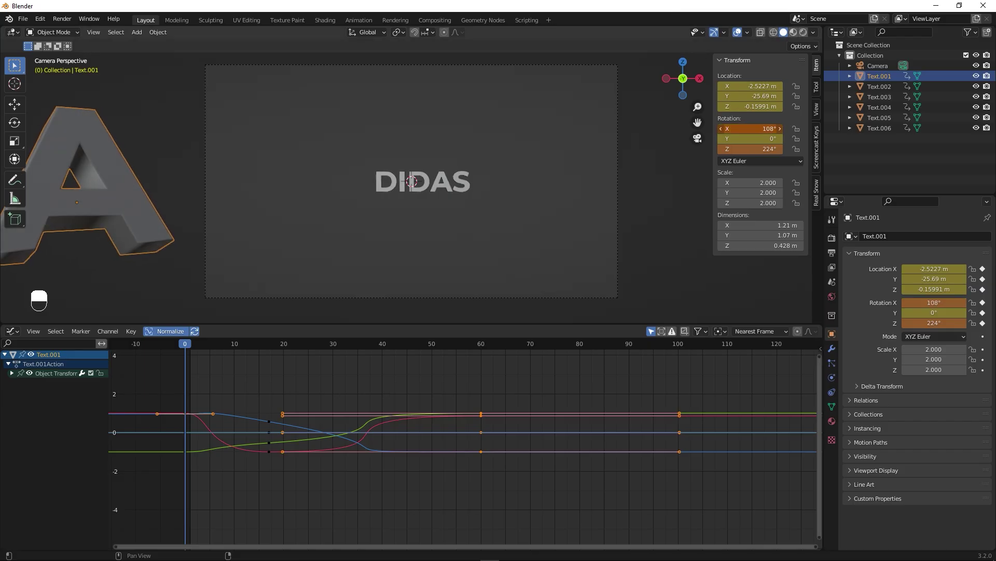
pyautogui.write('0')
pyautogui.press('Return')
pyautogui.rightClick(766, 127)
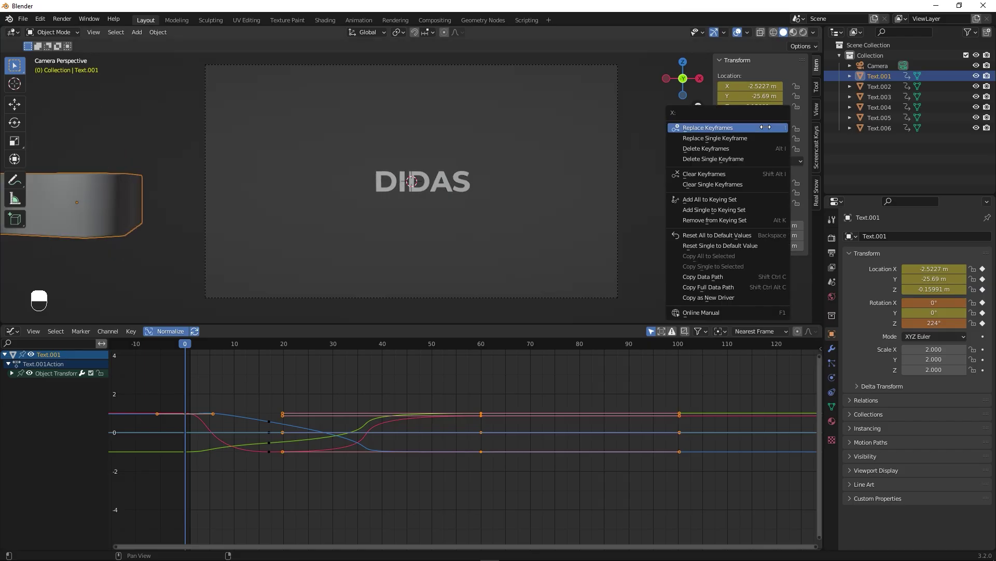
pyautogui.click(726, 139)
# Play the first letter A's animation repeatedly from near frame 0 to review its new spin.
pyautogui.press('space')
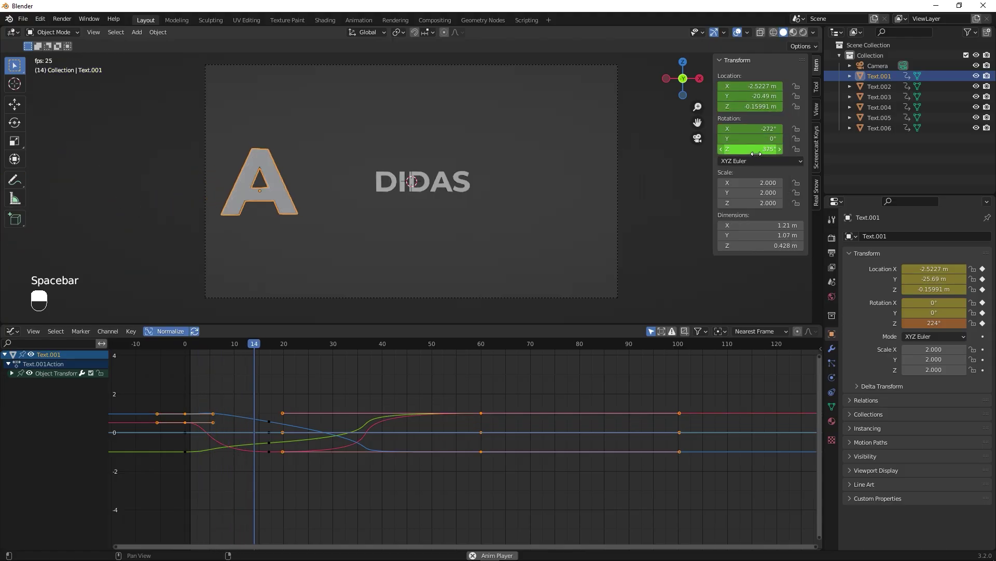
pyautogui.press('space')
pyautogui.click(204, 341)
pyautogui.press('space')
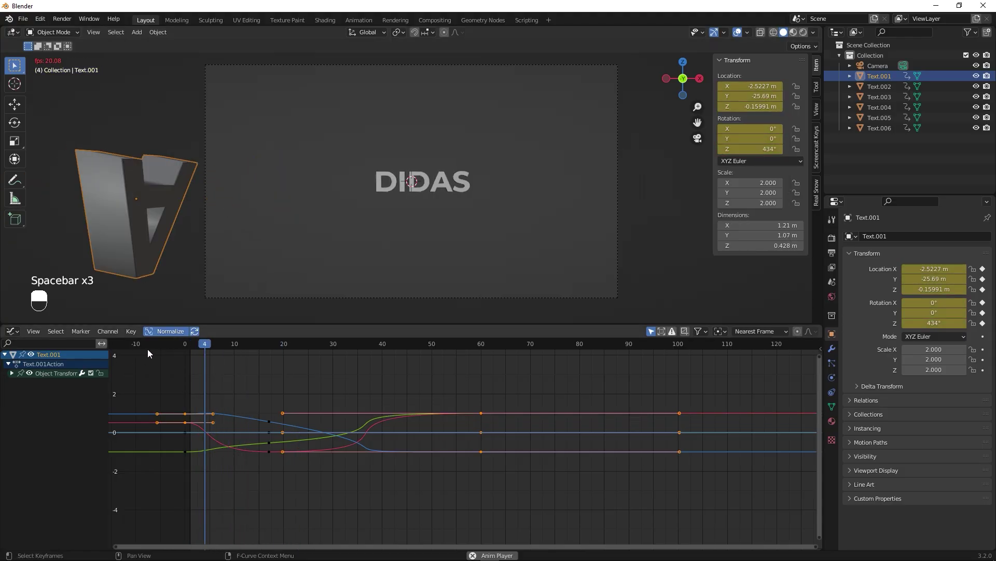
pyautogui.press('space')
pyautogui.click(186, 344)
pyautogui.press('space')
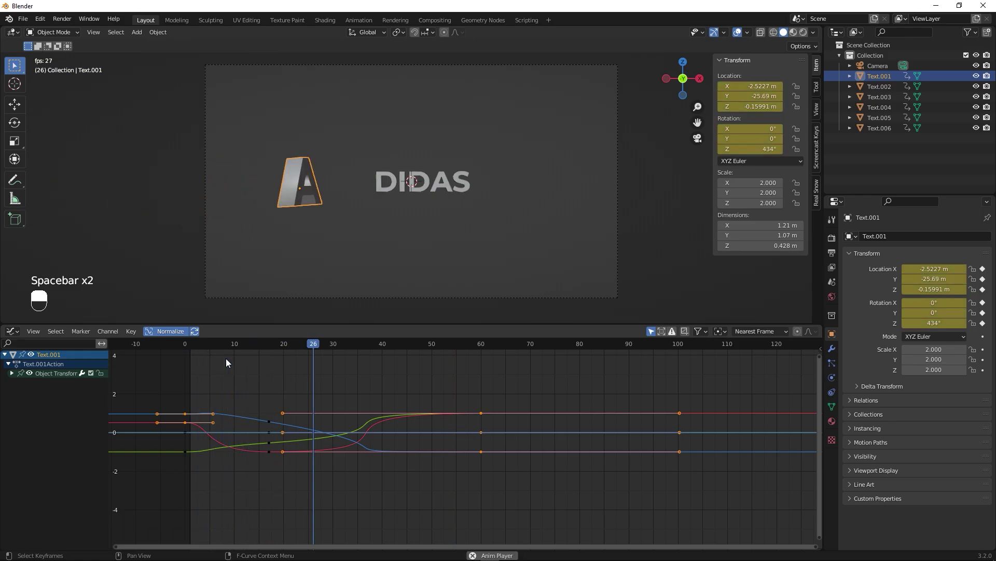
pyautogui.press('space')
# With the first letter D selected at frame 60, switch the Graph Editor area back to the Timeline.
pyautogui.moveTo(403, 344); pyautogui.dragTo(481, 359)
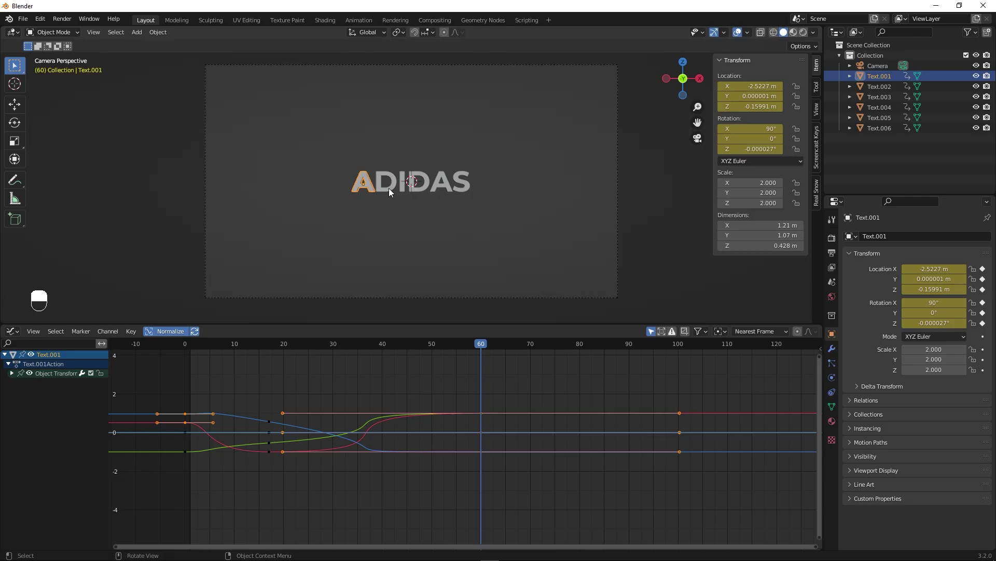
pyautogui.click(389, 191)
pyautogui.click(13, 331)
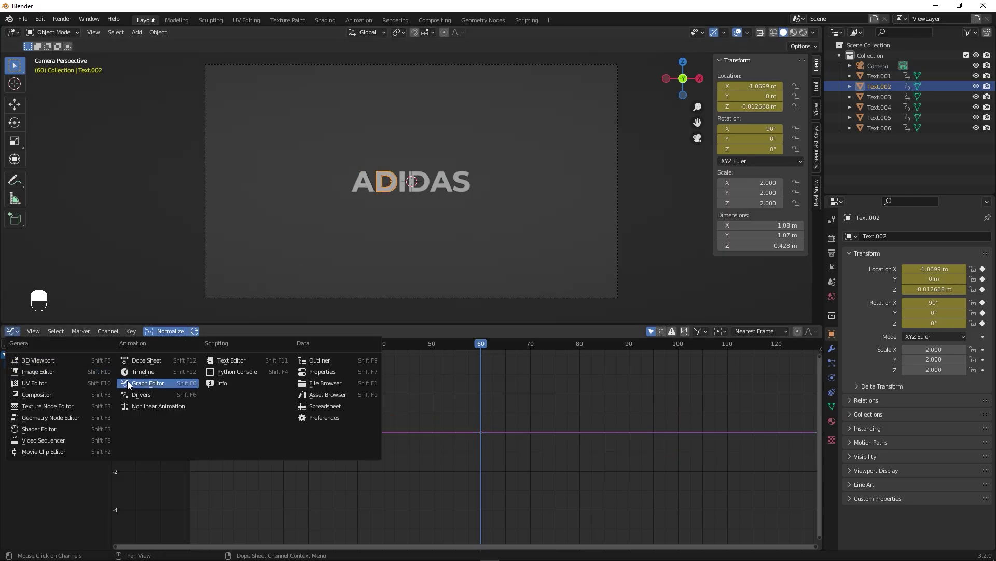
pyautogui.click(142, 372)
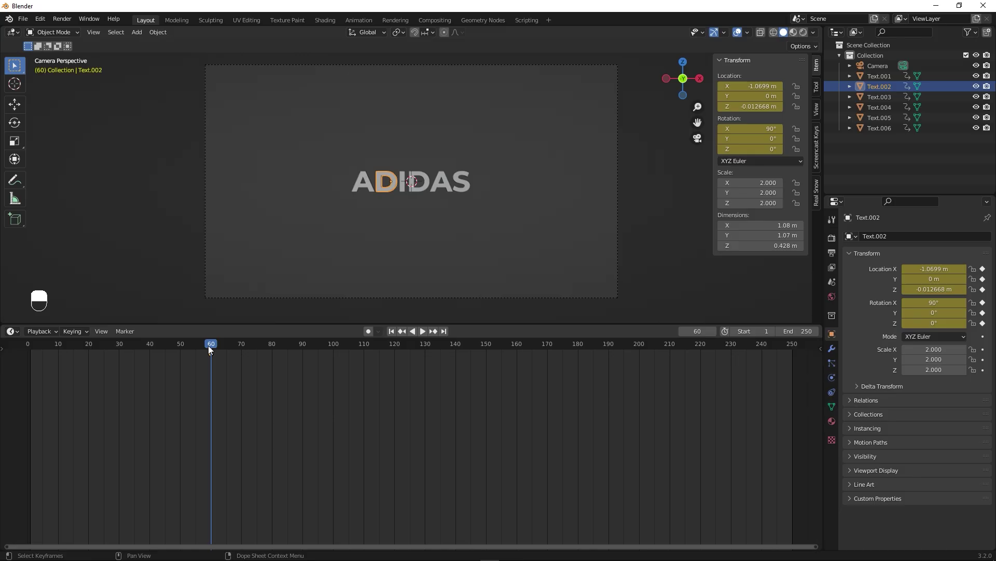
# At frame 17, keyframe the first letter D's location at X -0.71991 m and Y -22.87 m and its X rotation at 462°.
pyautogui.moveTo(208, 345); pyautogui.dragTo(81, 366)
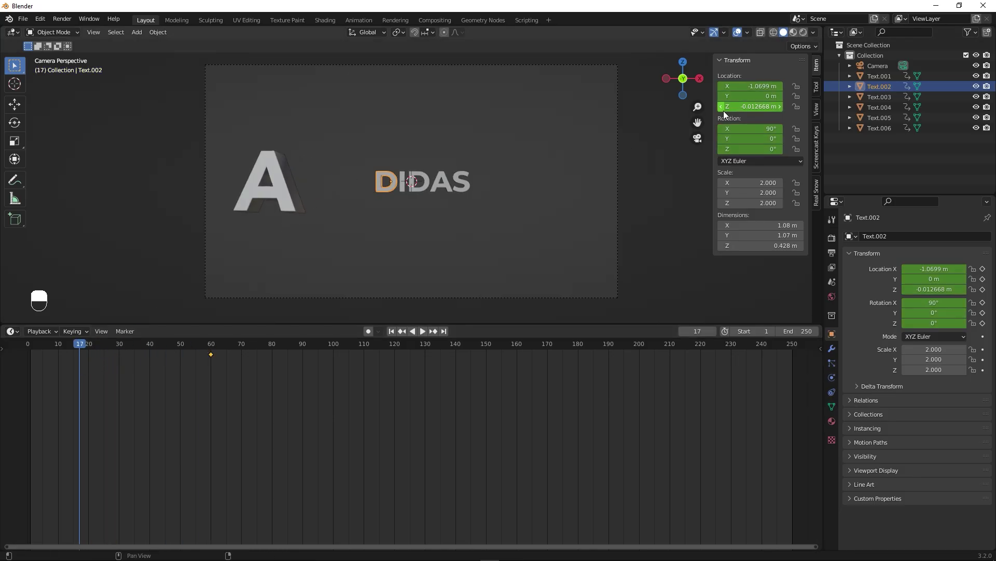
pyautogui.moveTo(759, 97); pyautogui.dragTo(812, 88)
pyautogui.moveTo(762, 128)
pyautogui.mouseDown()
pyautogui.moveTo(773, 128)
pyautogui.moveTo(765, 139)
pyautogui.moveTo(773, 149)
pyautogui.moveTo(794, 149)
pyautogui.moveTo(773, 128)
pyautogui.moveTo(794, 128)
pyautogui.moveTo(769, 128)
pyautogui.mouseUp()
pyautogui.hotkey('ctrl', 'z')
pyautogui.hotkey('ctrl', 'z')
pyautogui.hotkey('ctrl', 'z')
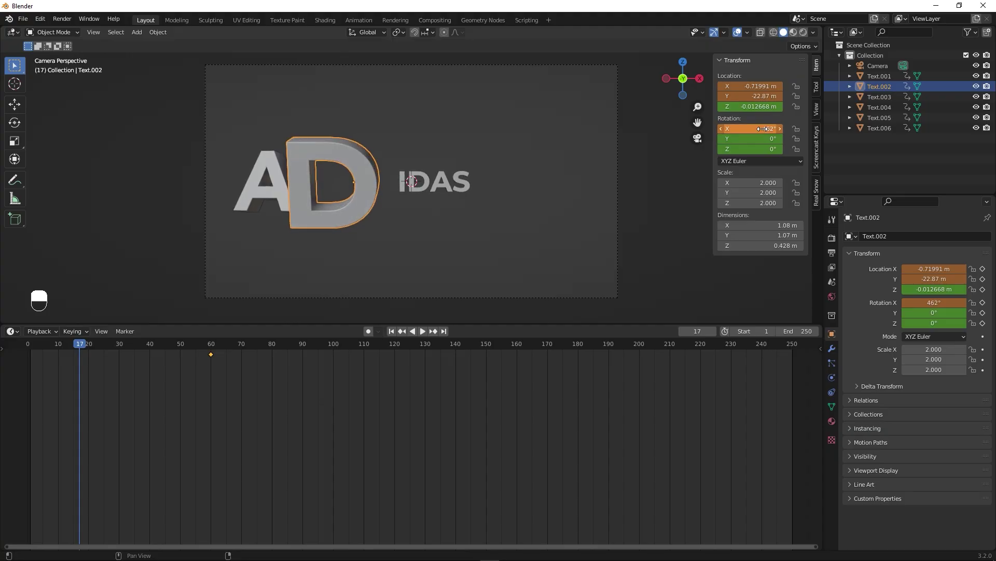
pyautogui.press('i')
pyautogui.press('i')
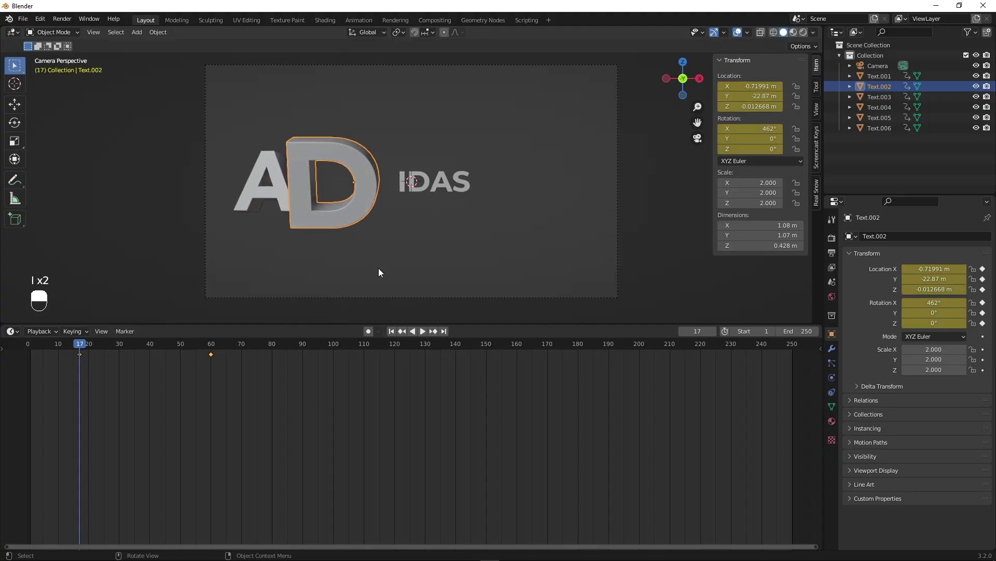
# At frame 0, keyframe the first letter D's location at Y -29.29 m and its rotation at 474° on X and 293° on Z.
pyautogui.moveTo(80, 343); pyautogui.dragTo(27, 347)
pyautogui.press('space')
pyautogui.moveTo(769, 97); pyautogui.dragTo(752, 151)
pyautogui.press('i')
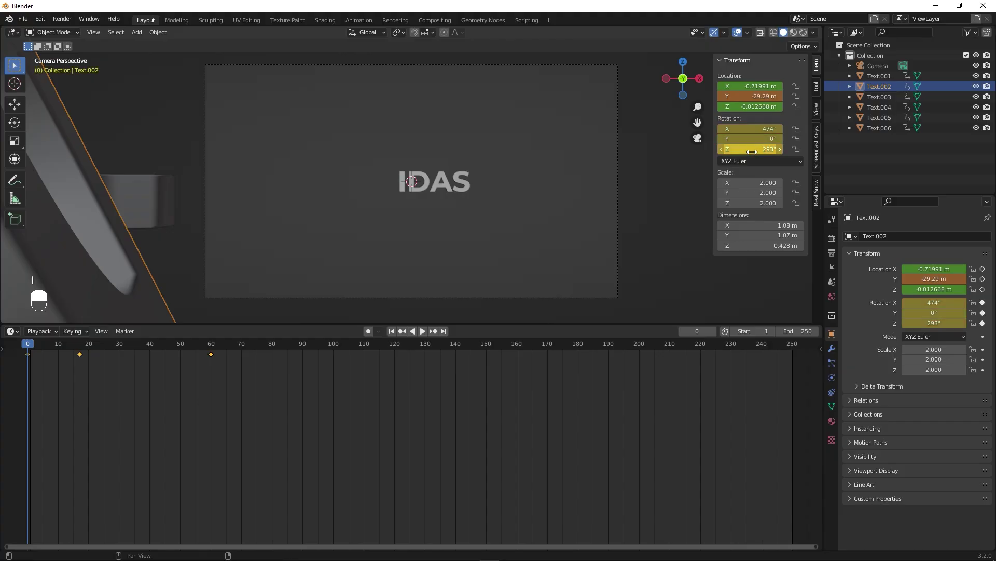
pyautogui.press('i')
# Deselect the first letter D and play the fly-in animation of both letters through the camera view.
pyautogui.click(463, 266)
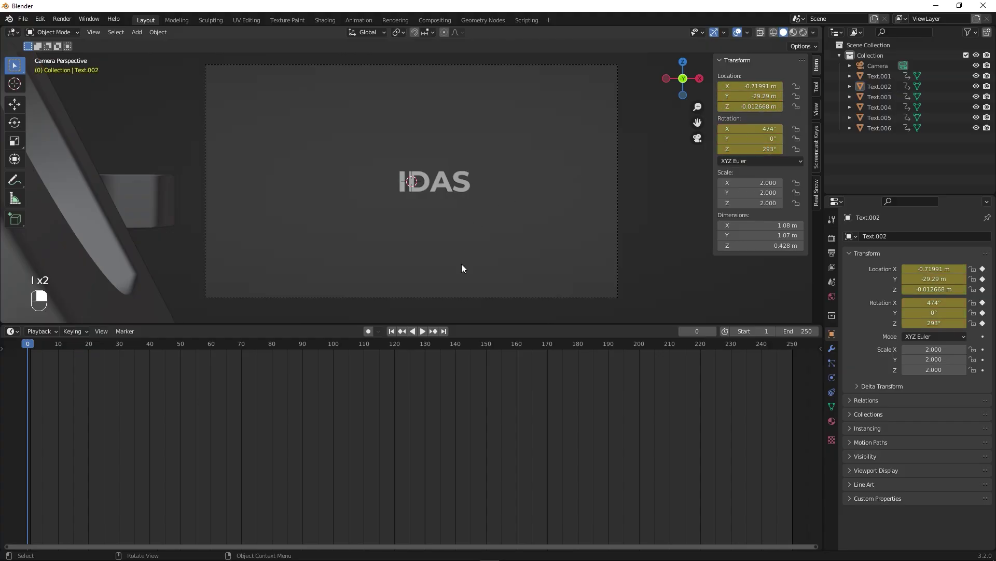
pyautogui.press('space')
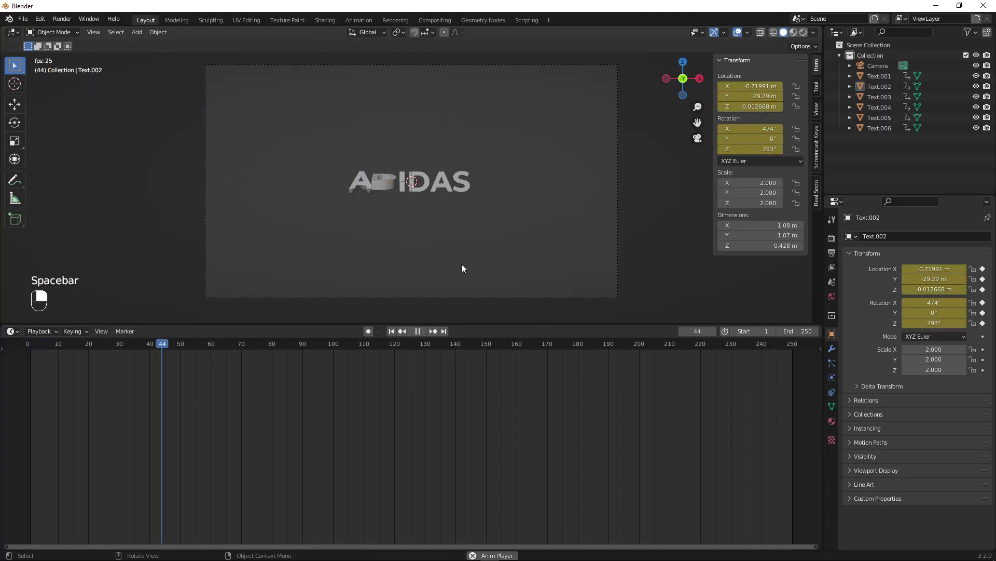
pyautogui.press('space')
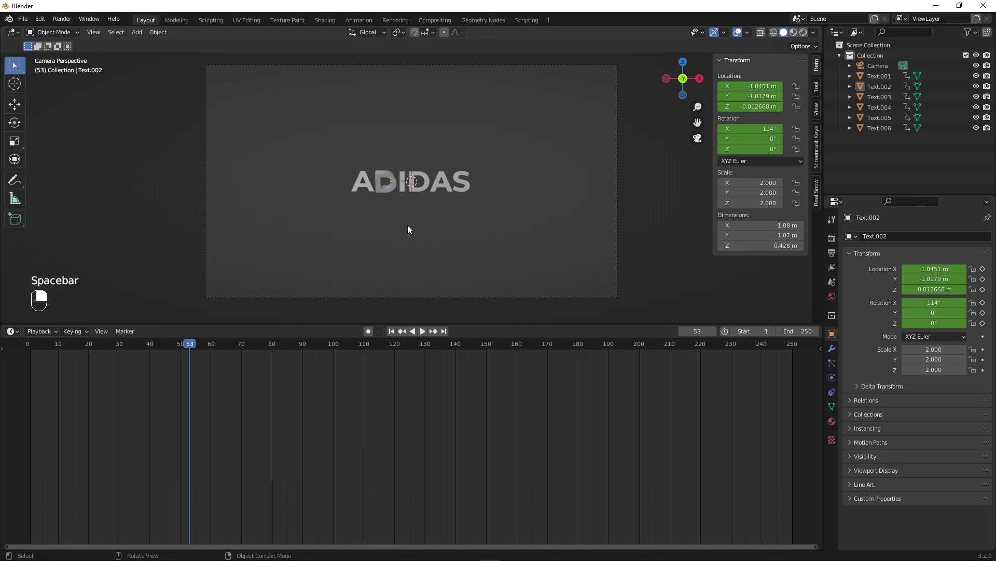
# With the first letter D selected, switch the timeline area to the Graph Editor and deselect all keyframes.
pyautogui.click(379, 185)
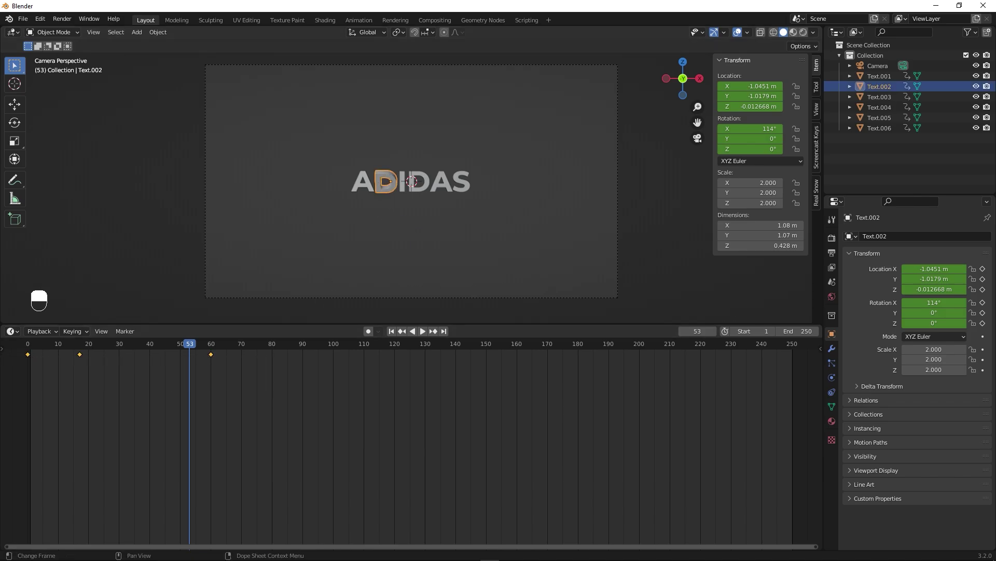
pyautogui.click(11, 330)
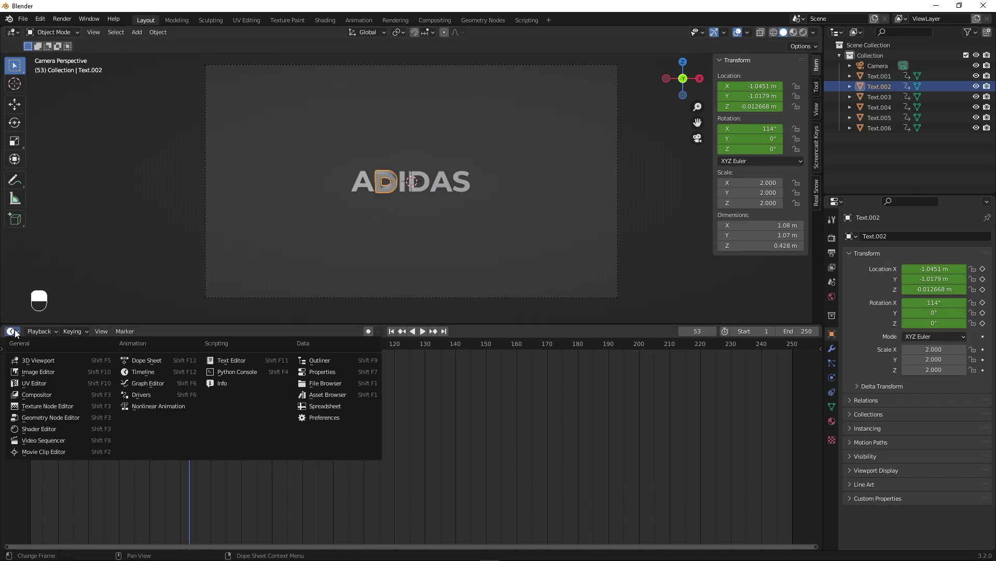
pyautogui.click(154, 386)
pyautogui.click(477, 514)
# Stretch the handles of the first letter D's frame 17 keyframes along X to about frames 2 and 55.
pyautogui.moveTo(294, 382); pyautogui.dragTo(241, 497)
pyautogui.press('s')
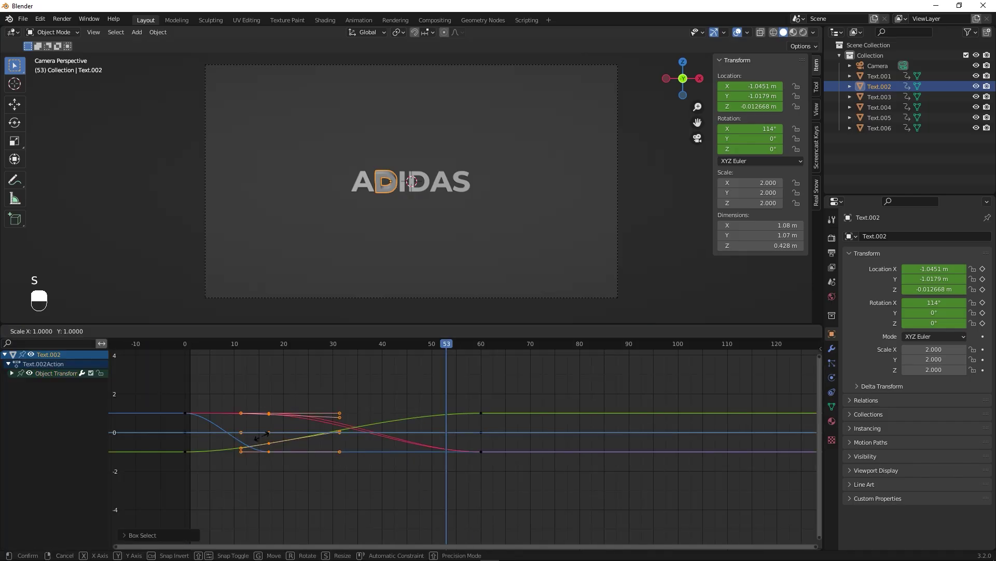
pyautogui.press('x')
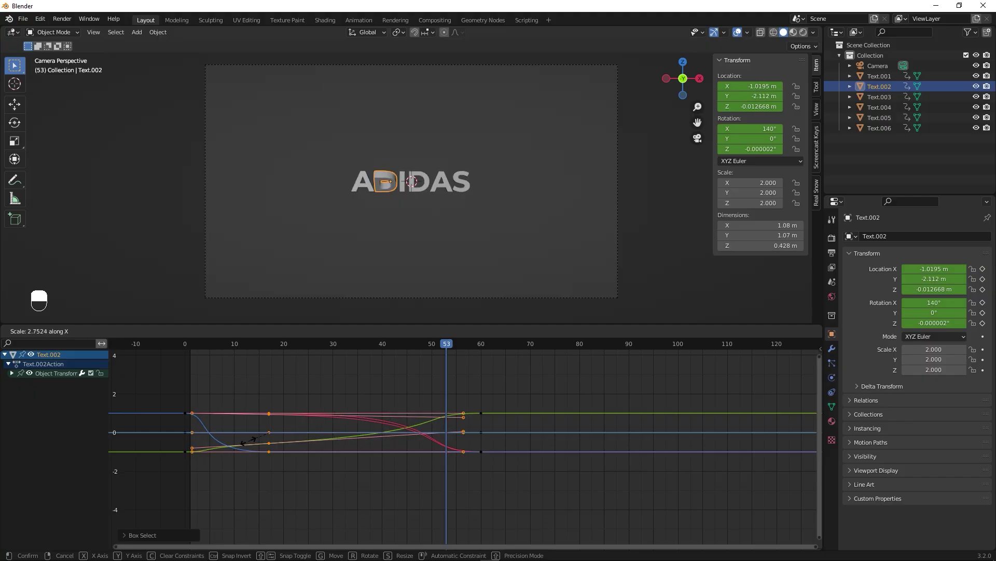
pyautogui.click(249, 441)
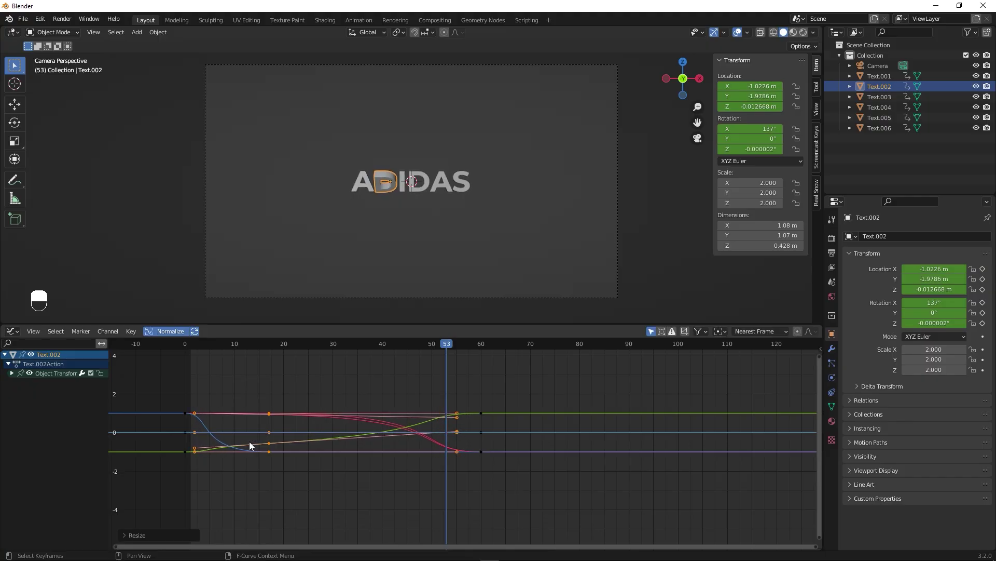
# Stretch the handles of the first letter D's frame 60 keyframes along X to about frames 18 and 102.
pyautogui.moveTo(512, 391); pyautogui.dragTo(466, 475)
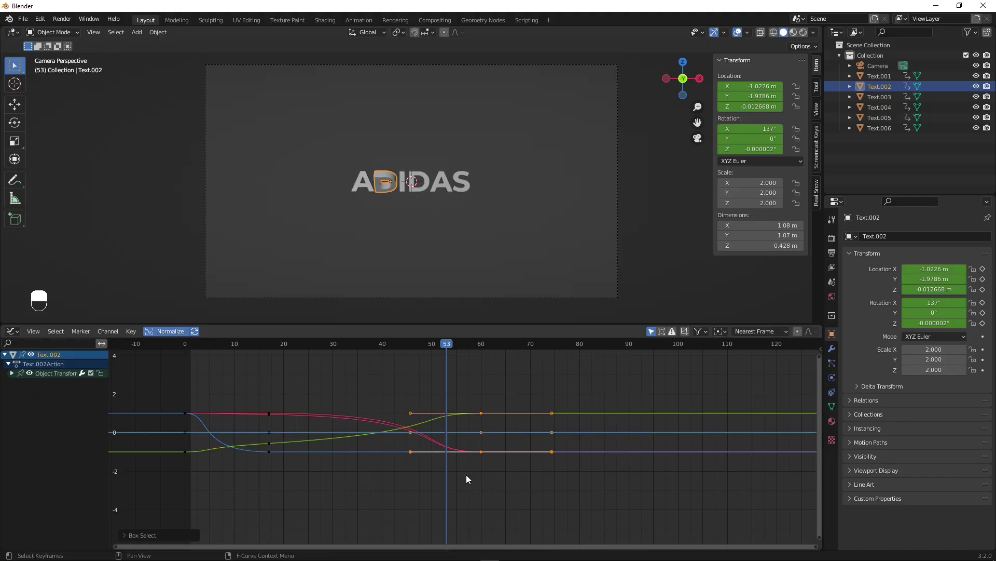
pyautogui.press('s')
pyautogui.press('x')
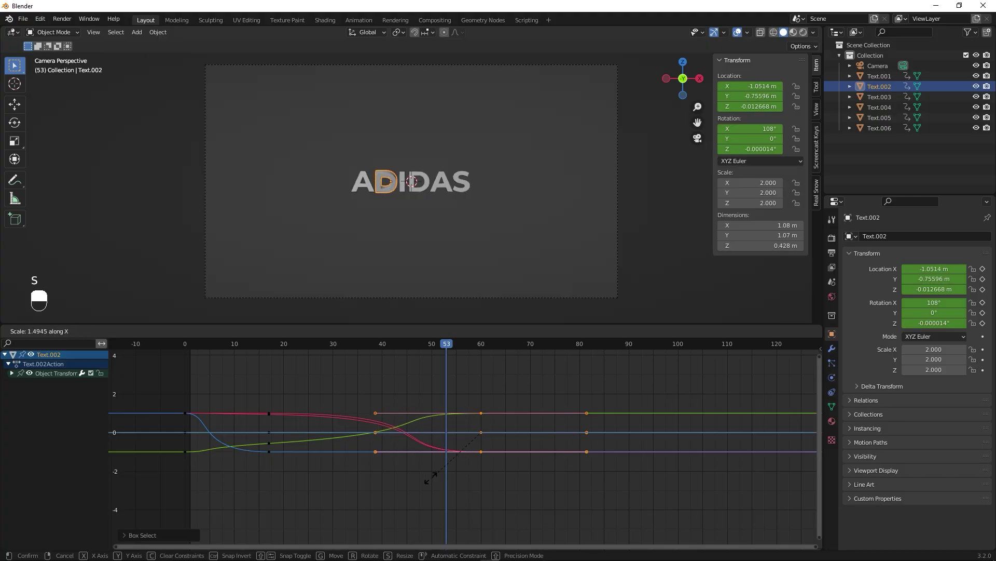
pyautogui.click(358, 479)
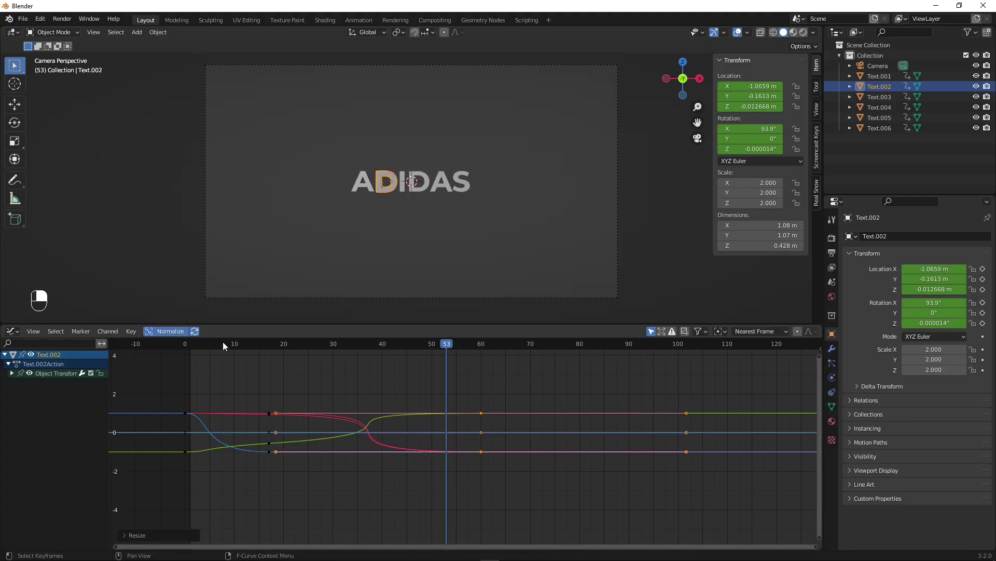
# Play the animation from the start to review the first letter D's adjusted easing.
pyautogui.moveTo(222, 341); pyautogui.dragTo(177, 347)
pyautogui.press('space')
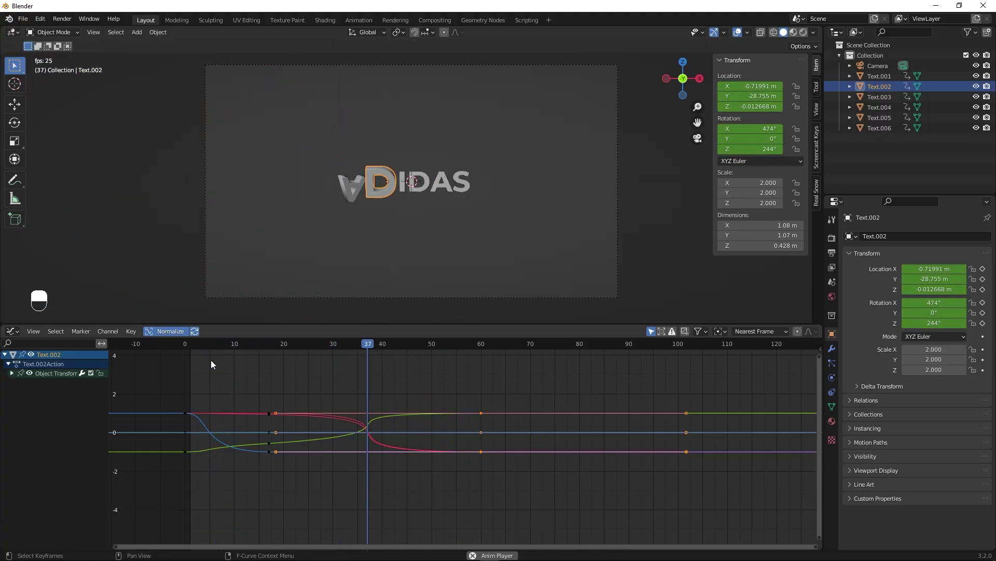
pyautogui.press('space')
pyautogui.click(388, 219)
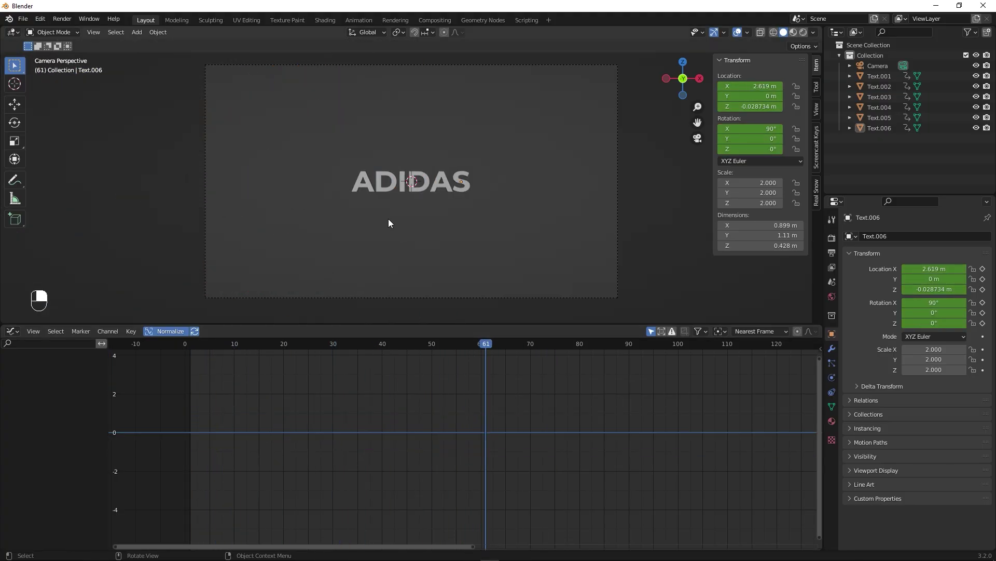
# Select the remaining letters one at a time to examine their animation curves.
pyautogui.click(379, 190)
pyautogui.click(404, 191)
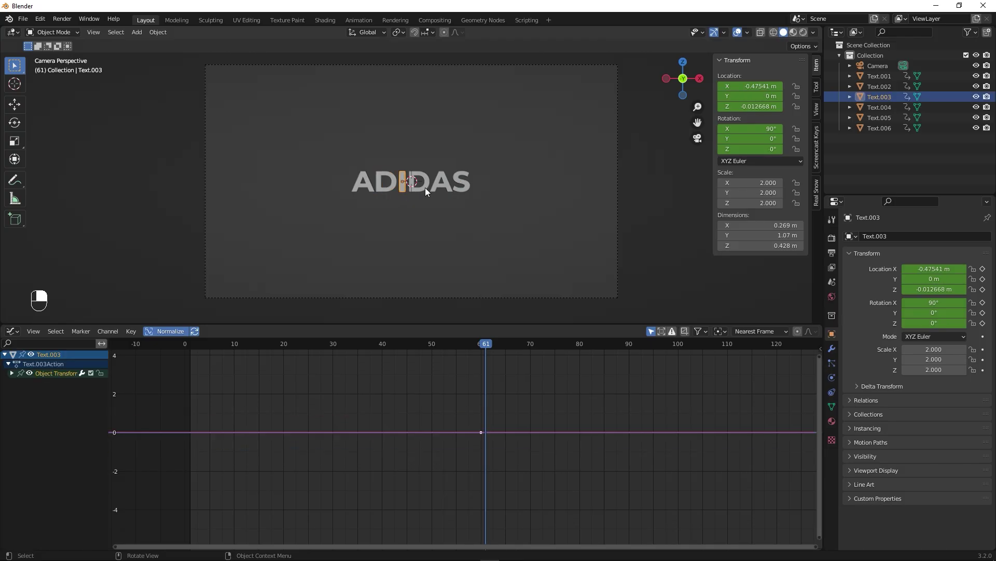
pyautogui.click(427, 188)
pyautogui.click(450, 188)
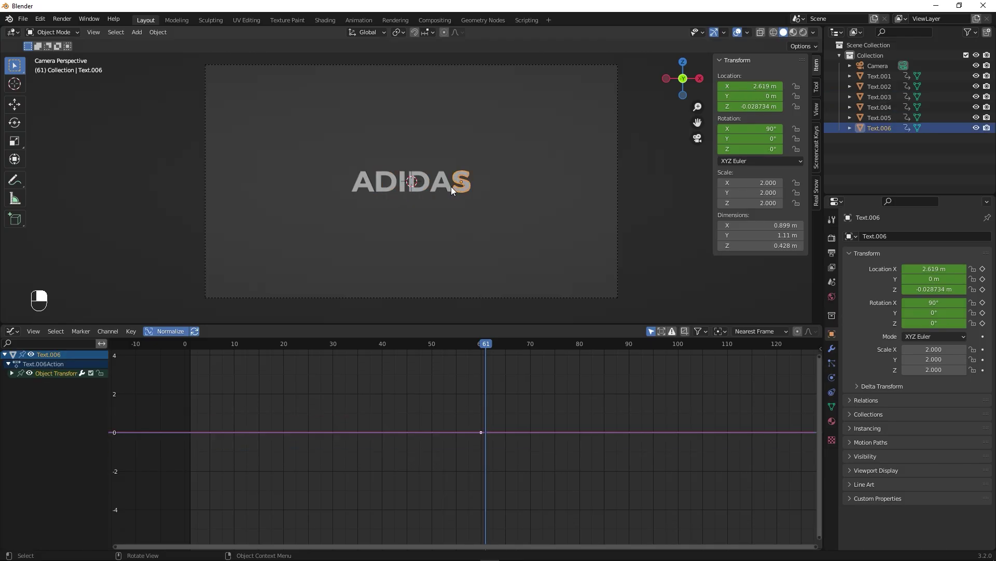
pyautogui.click(444, 185)
pyautogui.click(455, 214)
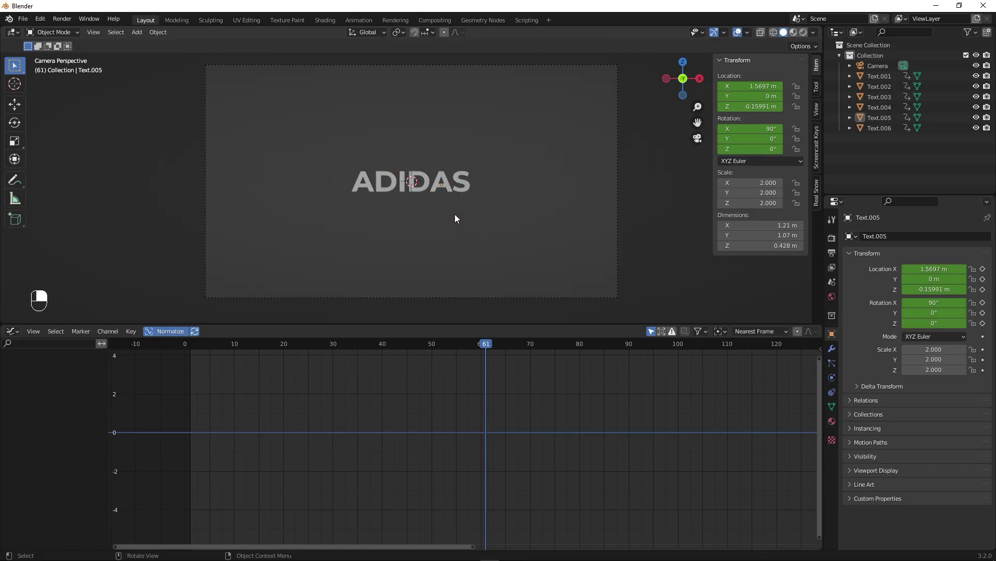
# Select the first letter A and switch the Graph Editor area back to the Timeline.
pyautogui.click(369, 185)
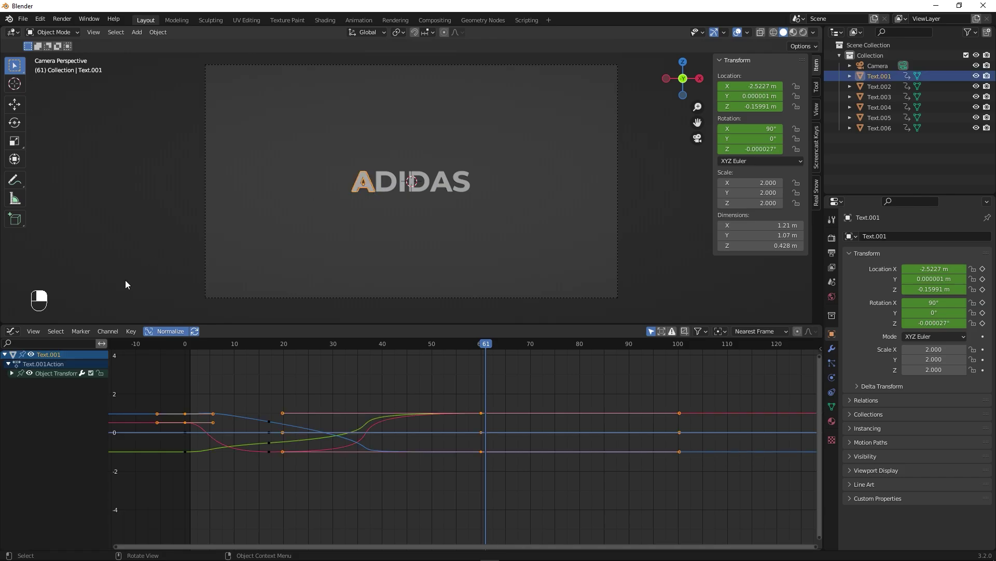
pyautogui.click(12, 331)
pyautogui.click(136, 372)
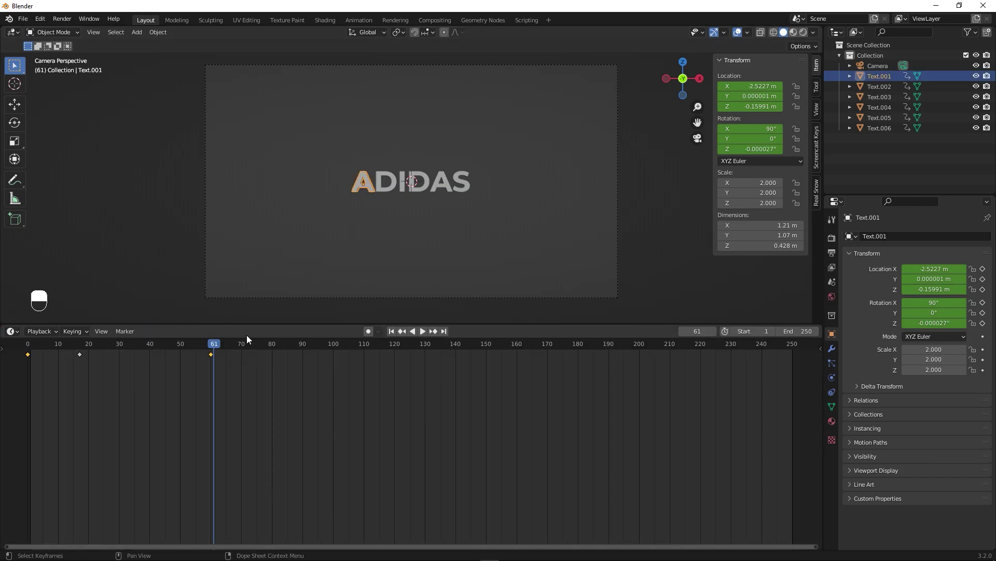
# Enlarge the 3D viewport by shrinking the Timeline area and hiding the sidebar, with all letters deselected.
pyautogui.moveTo(257, 325); pyautogui.dragTo(259, 424)
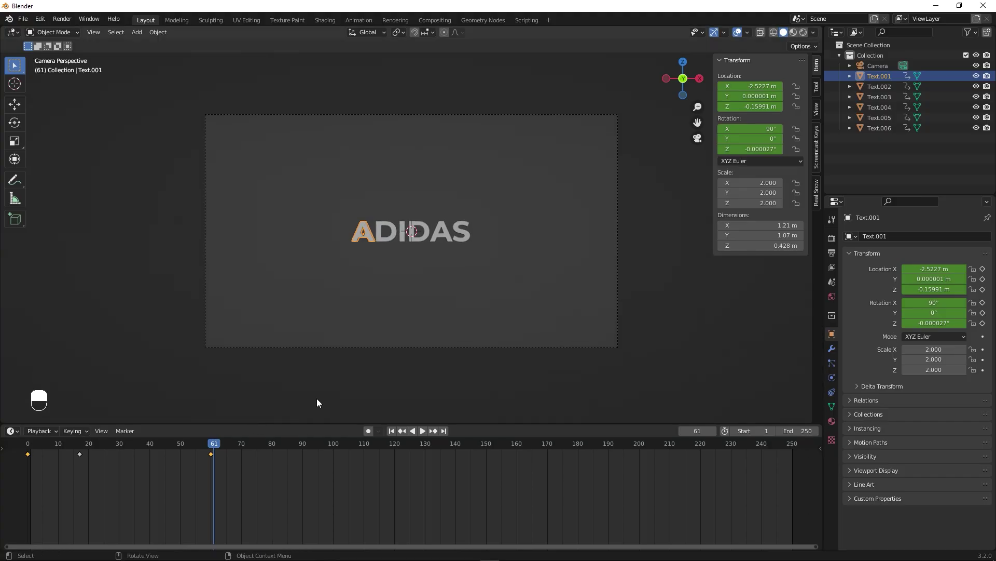
pyautogui.press('n')
pyautogui.scroll(3, 509, 248)
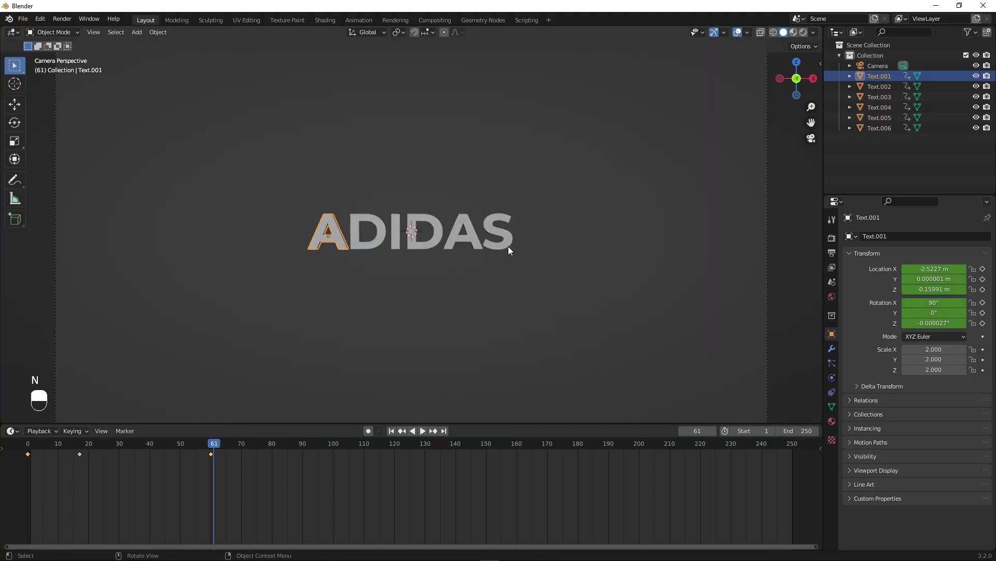
pyautogui.click(616, 210)
# For Eevee, enable Ambient Occlusion, Bloom and Screen Space Reflections with Half Res Trace off, and show the viewport in rendered shading.
pyautogui.click(832, 238)
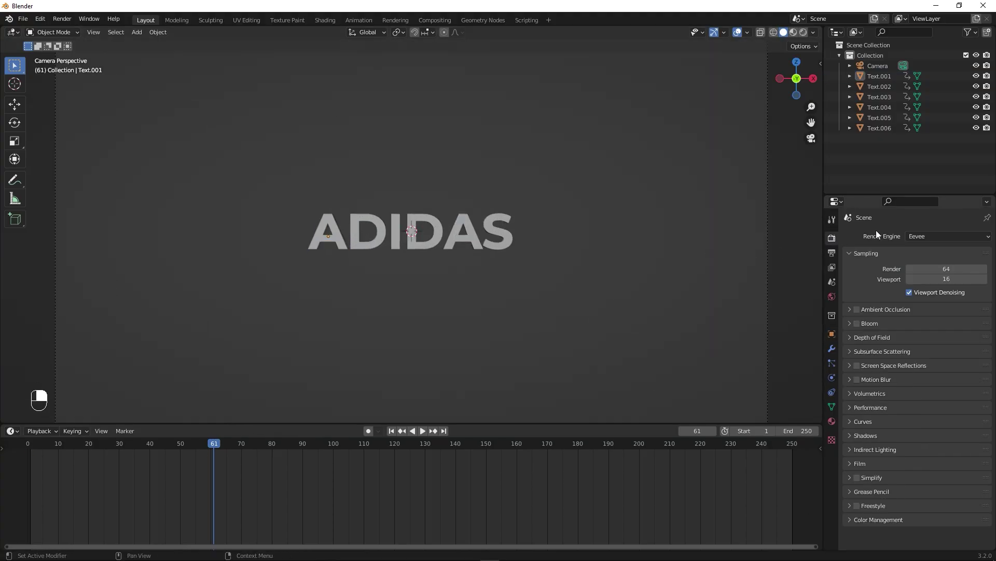
pyautogui.click(927, 235)
pyautogui.click(926, 246)
pyautogui.click(857, 310)
pyautogui.click(850, 365)
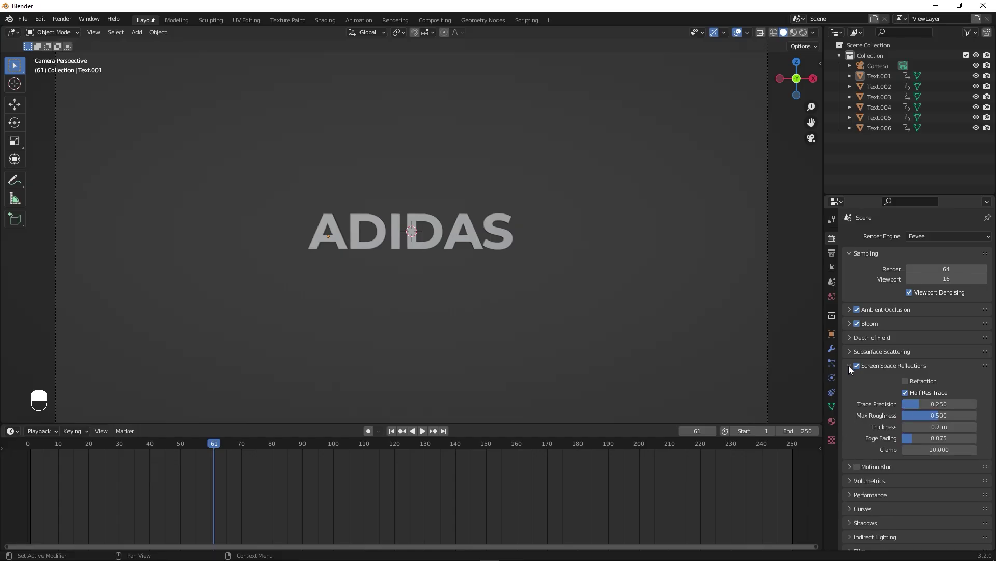
pyautogui.click(905, 392)
pyautogui.click(804, 33)
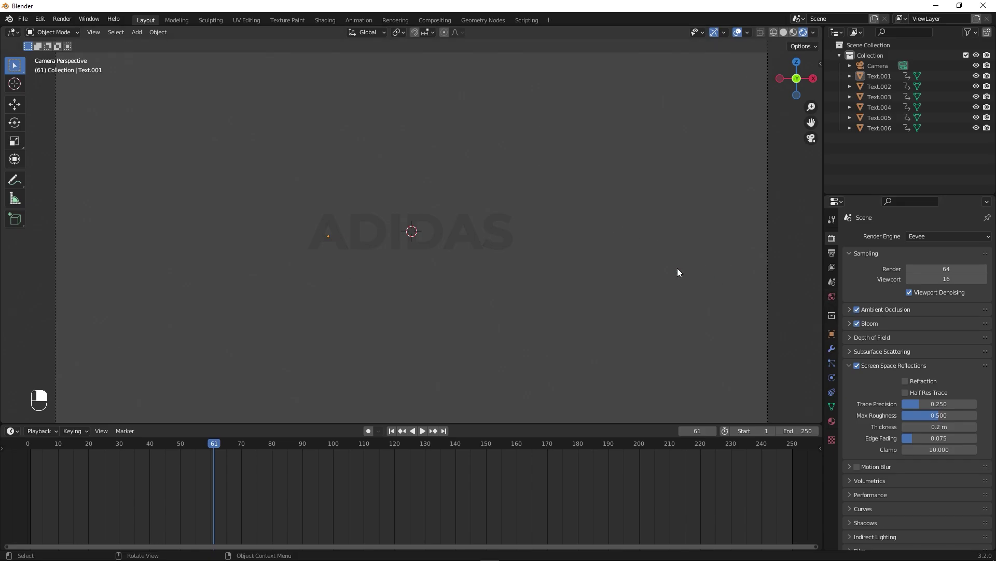
# Show the World properties and turn the enlarged Timeline area into a Shader Editor set to World.
pyautogui.click(833, 297)
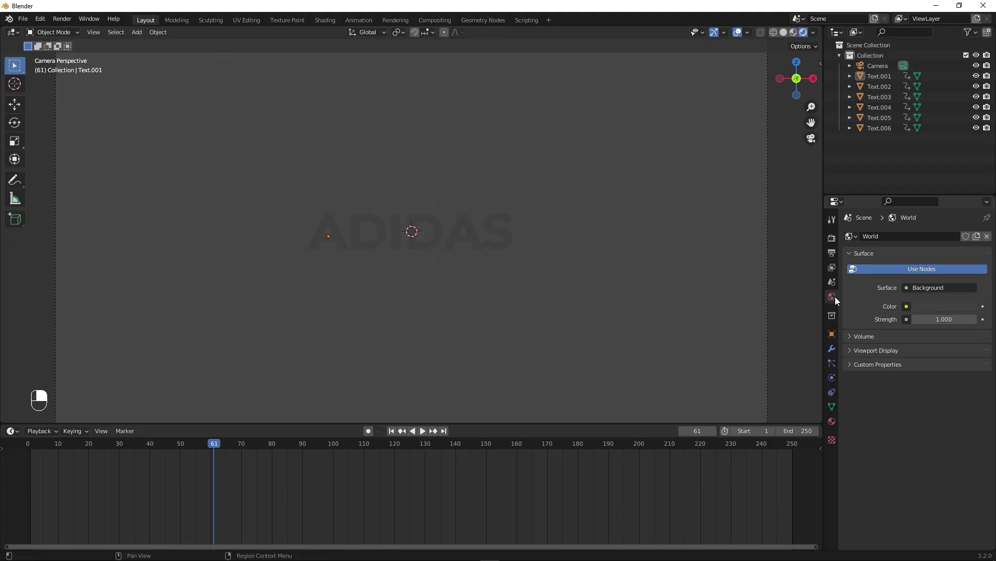
pyautogui.moveTo(207, 424); pyautogui.dragTo(227, 374)
pyautogui.click(11, 385)
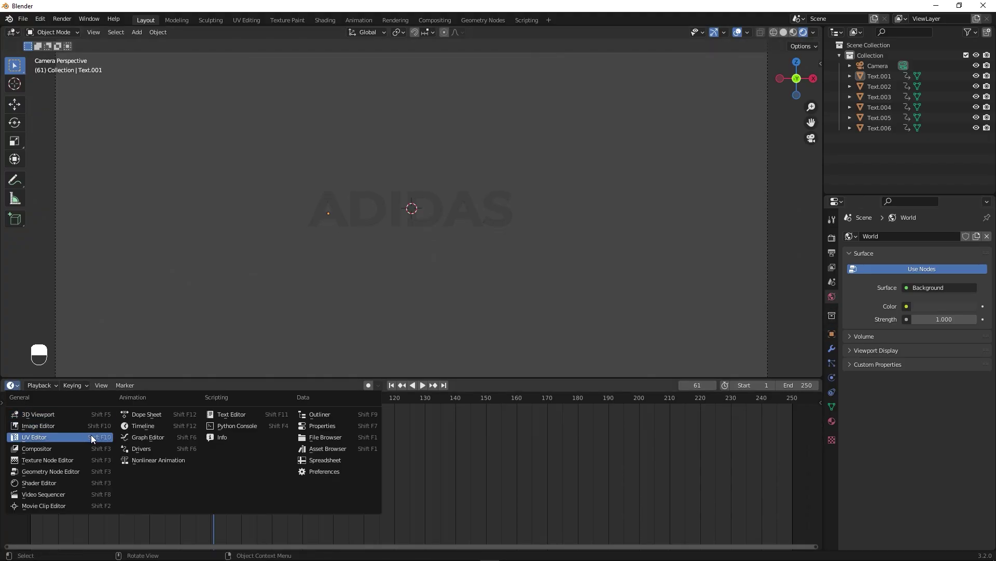
pyautogui.click(48, 481)
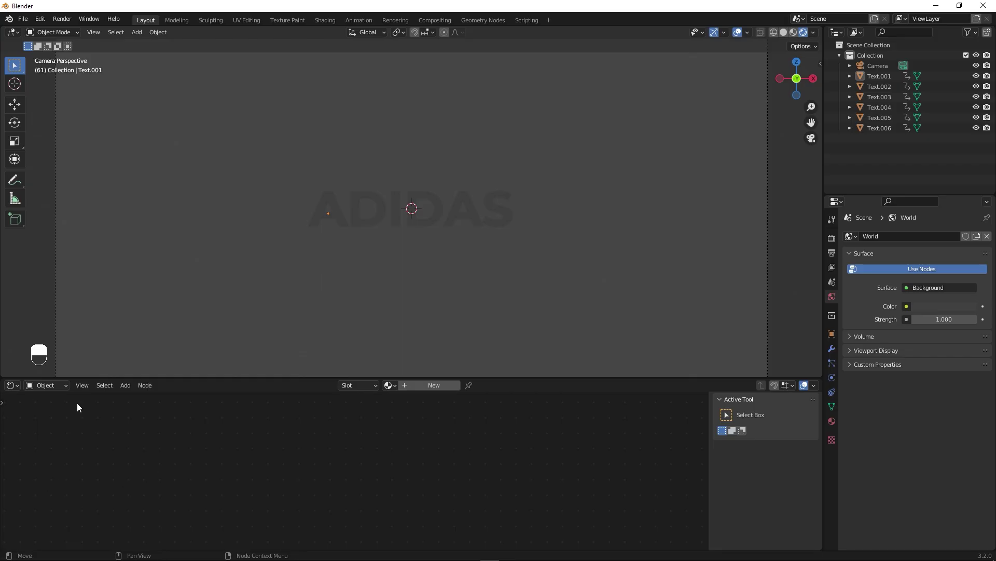
pyautogui.click(66, 386)
pyautogui.click(54, 410)
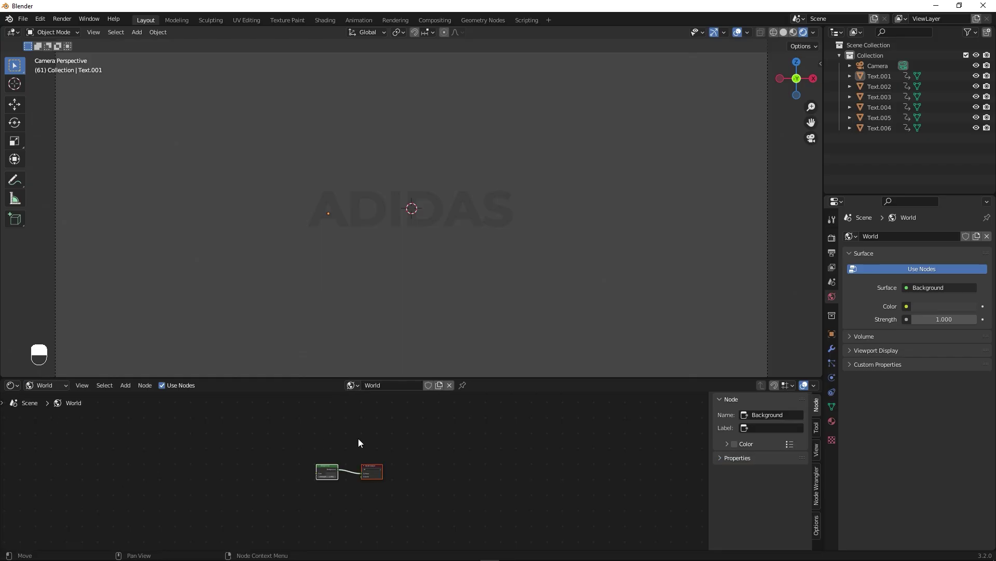
# Add an Environment Texture node to the world nodes and connect its Color output to the Background node's Color.
pyautogui.scroll(5, 360, 434)
pyautogui.moveTo(396, 460); pyautogui.dragTo(482, 447)
pyautogui.moveTo(247, 463); pyautogui.dragTo(337, 457)
pyautogui.hotkey('shift', 'a')
pyautogui.moveTo(67, 467)
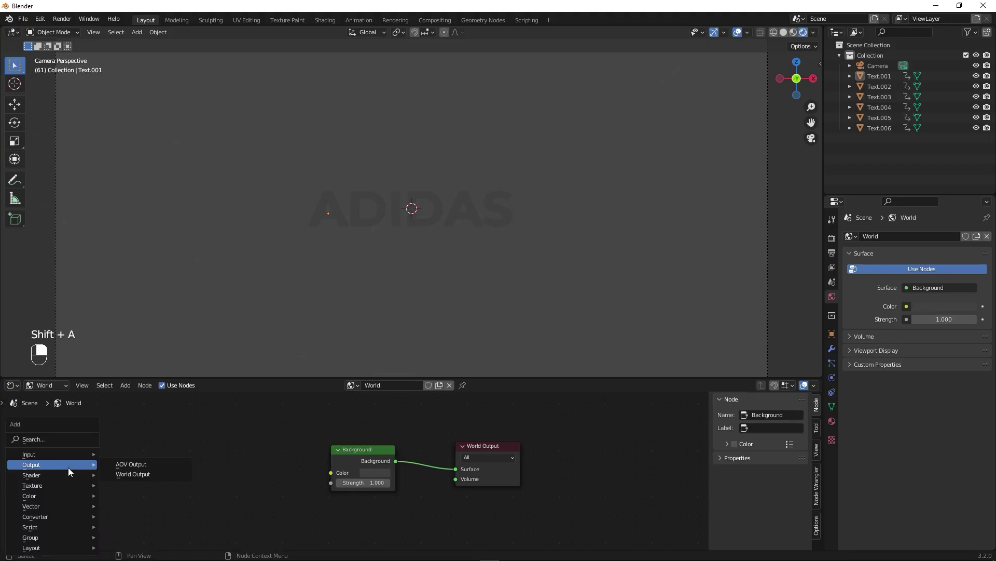
pyautogui.click(70, 441)
pyautogui.write('e')
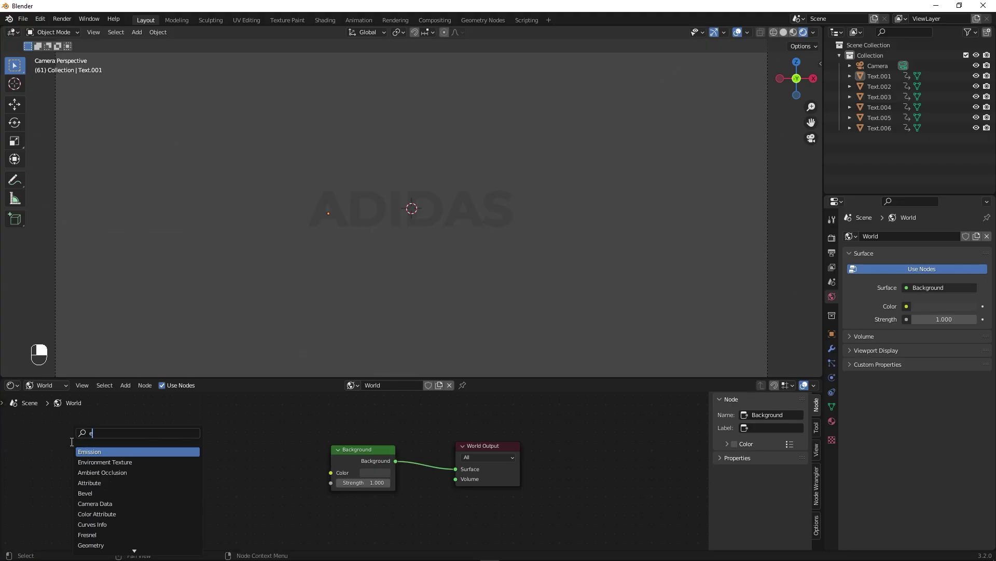
pyautogui.write('nvir')
pyautogui.press('Return')
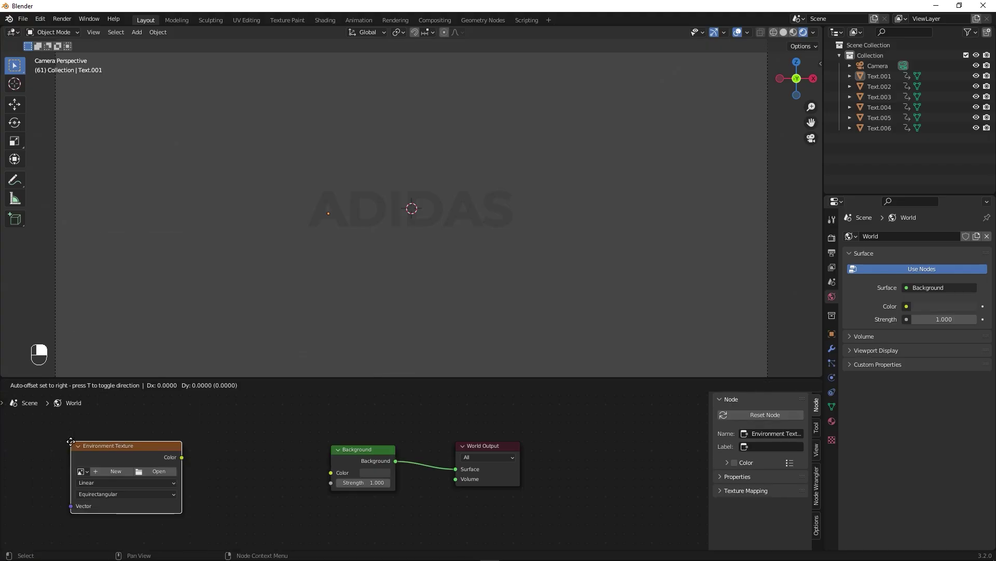
pyautogui.click(198, 450)
pyautogui.moveTo(310, 465); pyautogui.dragTo(335, 475)
pyautogui.moveTo(269, 458); pyautogui.dragTo(228, 461)
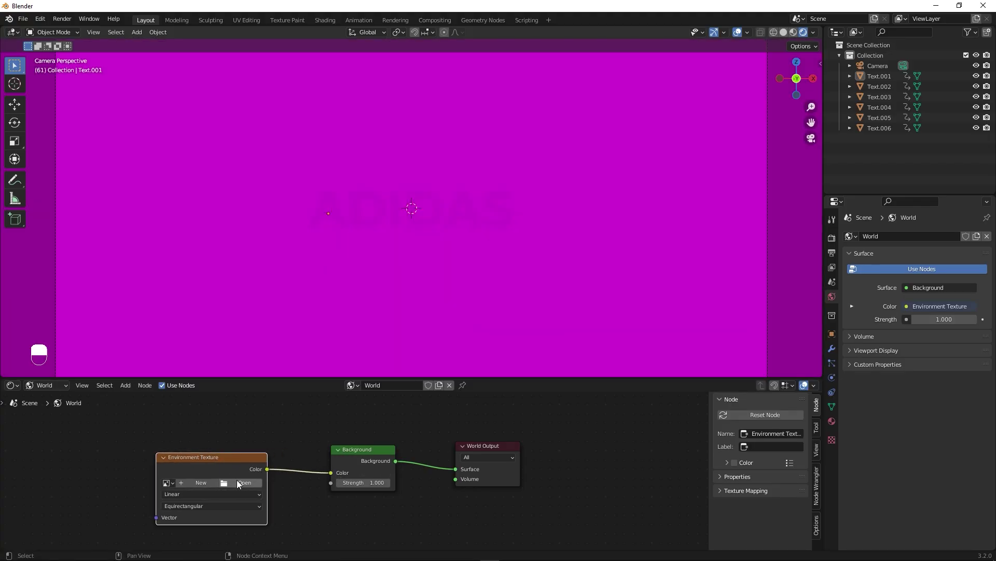
# Load the HDRI image brown_photostudio_02_4k.exr from the PolyHaven folder into the Environment Texture node.
pyautogui.click(239, 484)
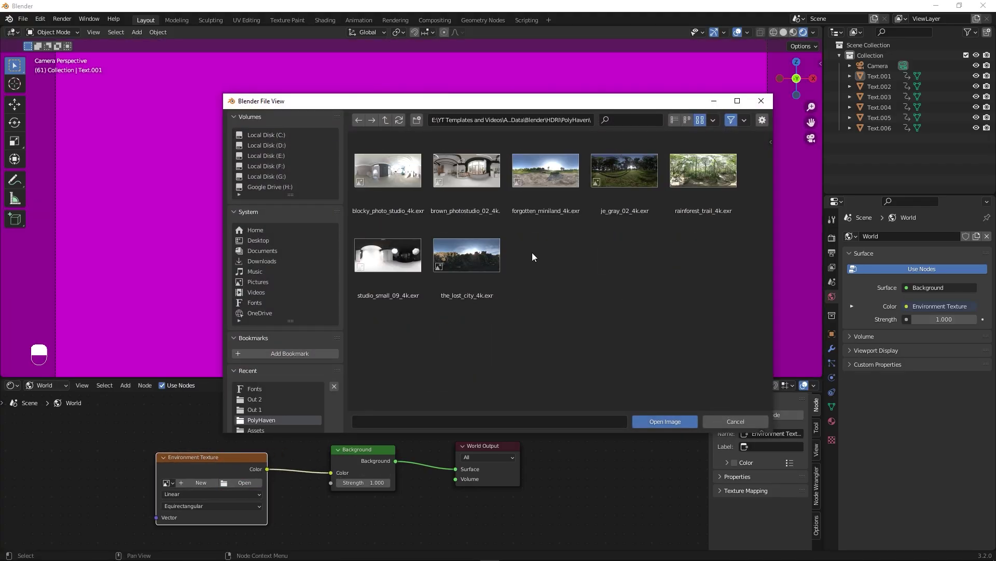
pyautogui.click(460, 176)
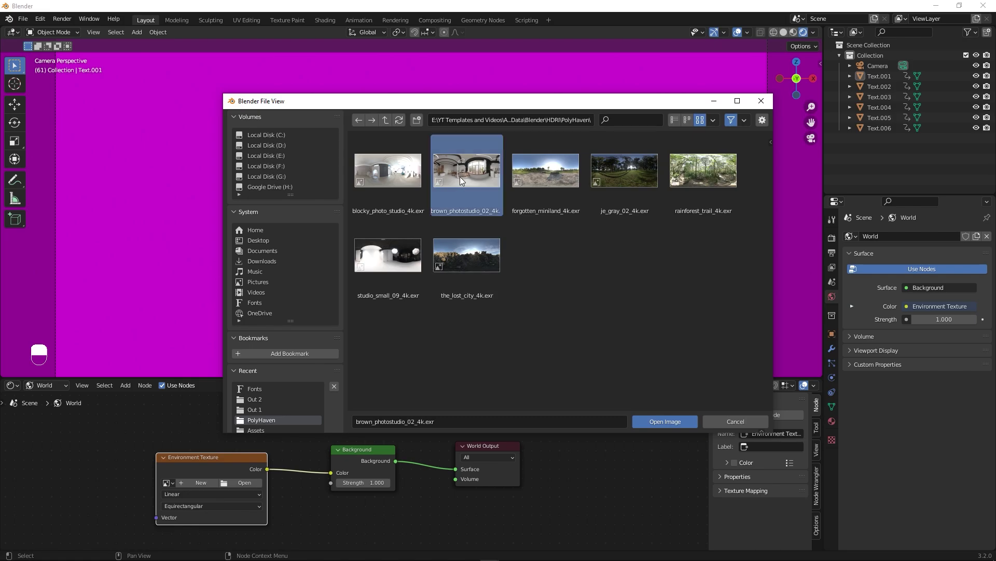
pyautogui.click(668, 421)
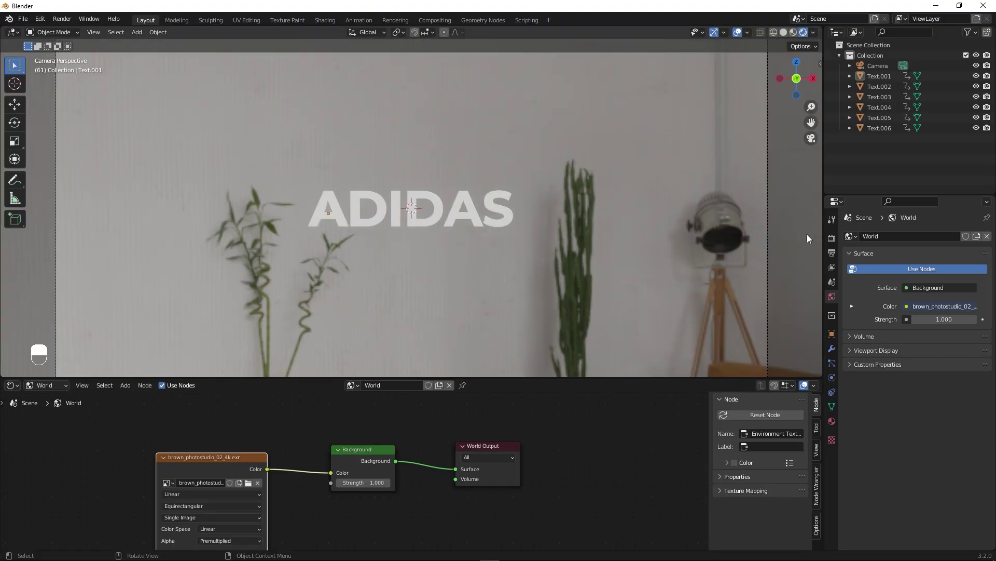
# Make the world background transparent in the render's Film settings.
pyautogui.click(832, 239)
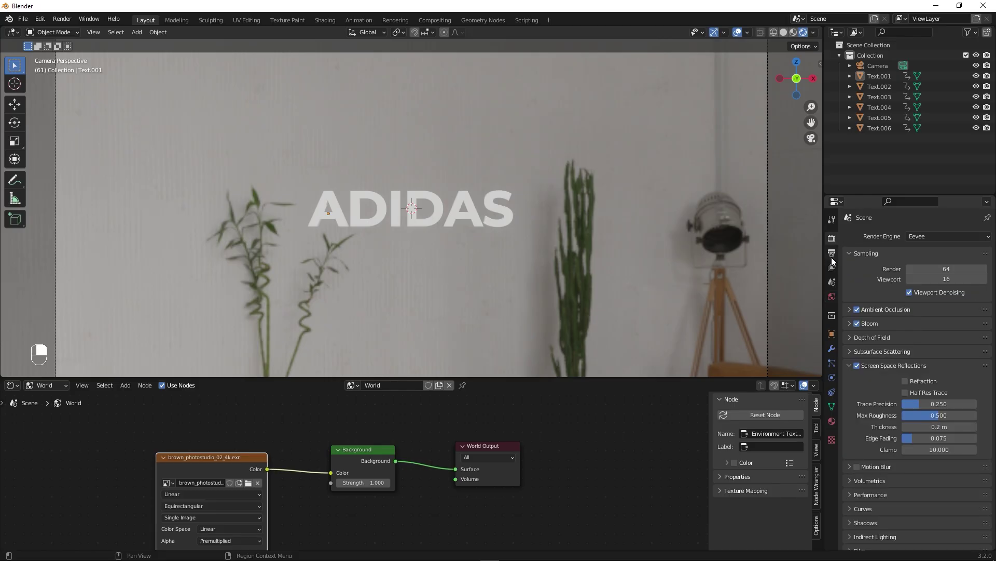
pyautogui.click(831, 257)
pyautogui.click(832, 239)
pyautogui.scroll(-3, 853, 445)
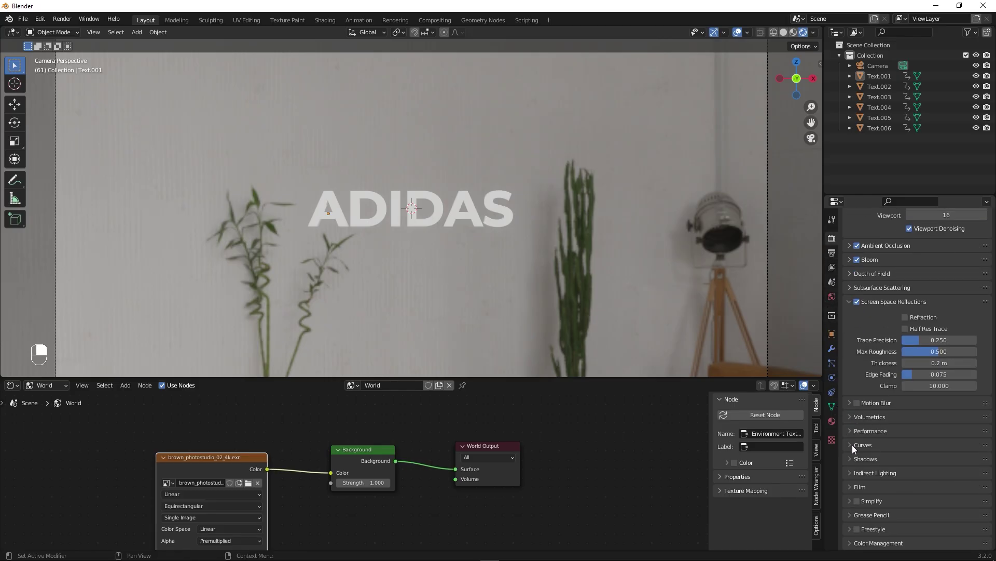
pyautogui.click(849, 486)
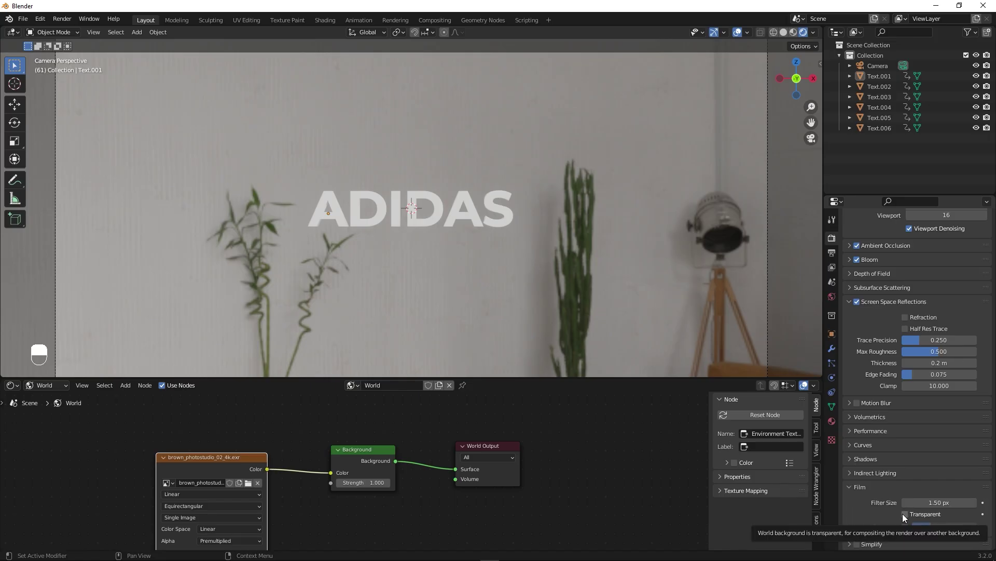
pyautogui.click(904, 514)
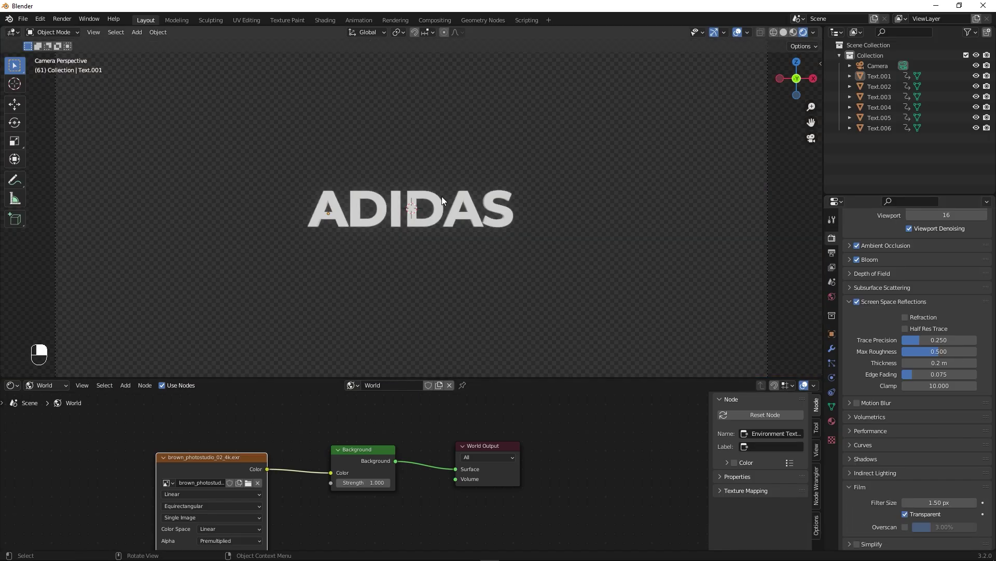
# Add a plane mesh and rotate it 90° about the X axis.
pyautogui.scroll(-2, 185, 179)
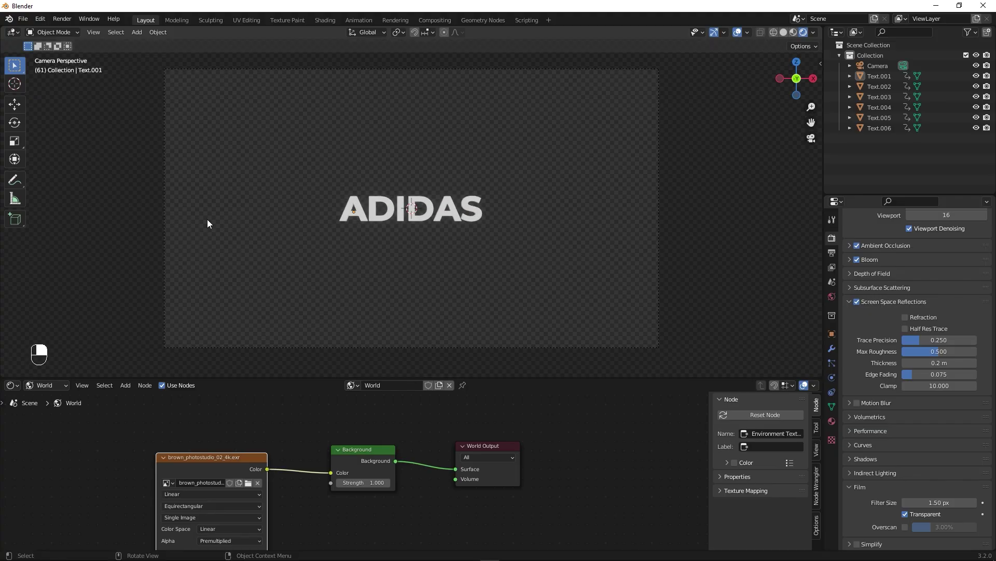
pyautogui.hotkey('shift', 'a')
pyautogui.moveTo(207, 219)
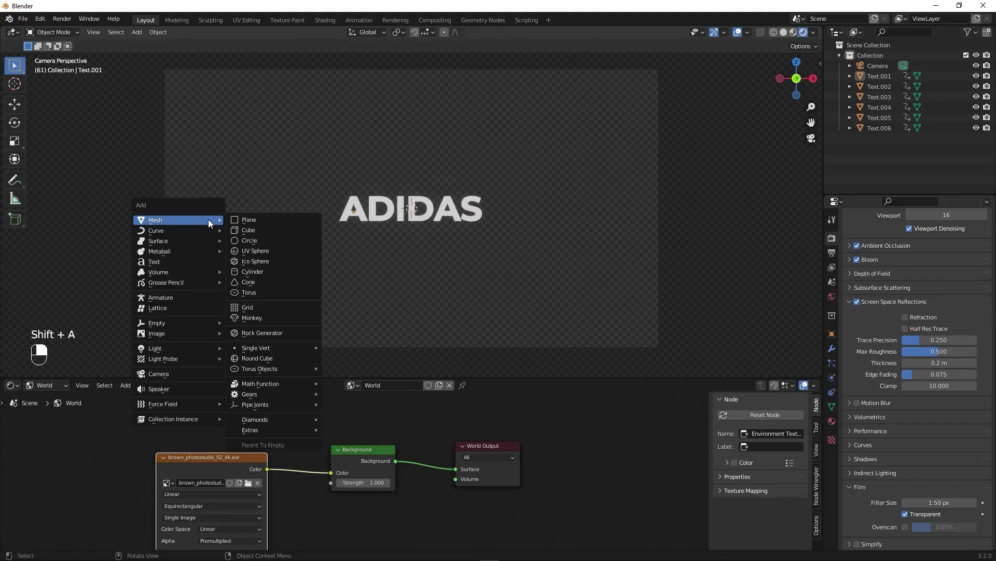
pyautogui.click(241, 219)
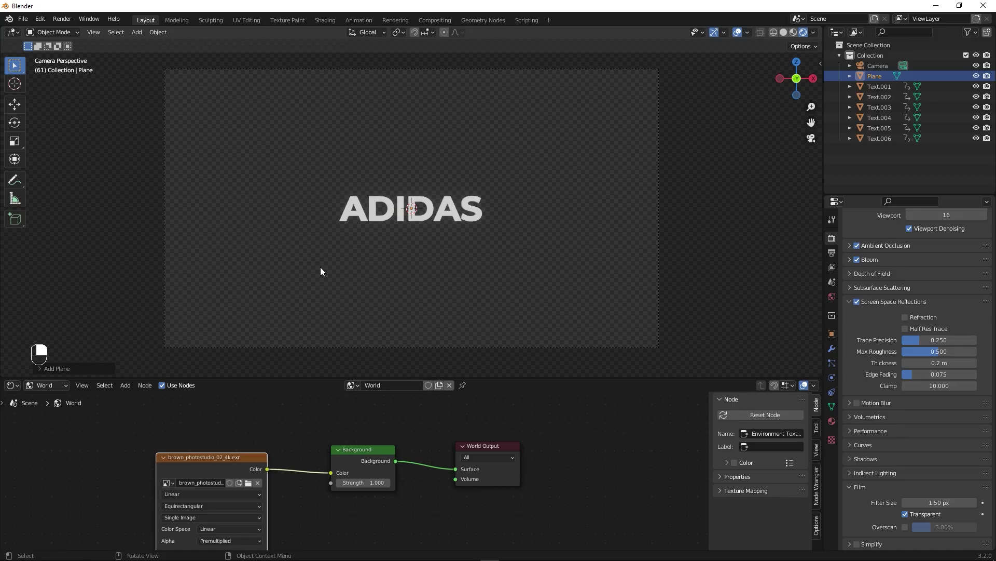
pyautogui.write('rx90')
pyautogui.press('Return')
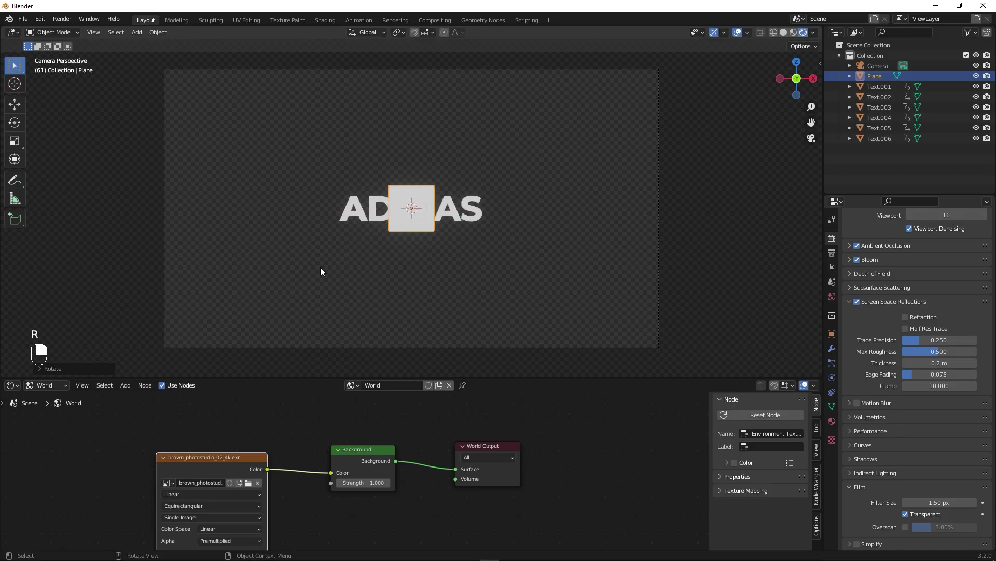
# Scale the plane up to cover the whole camera frame and move it back along the Y axis behind the letters.
pyautogui.press('s')
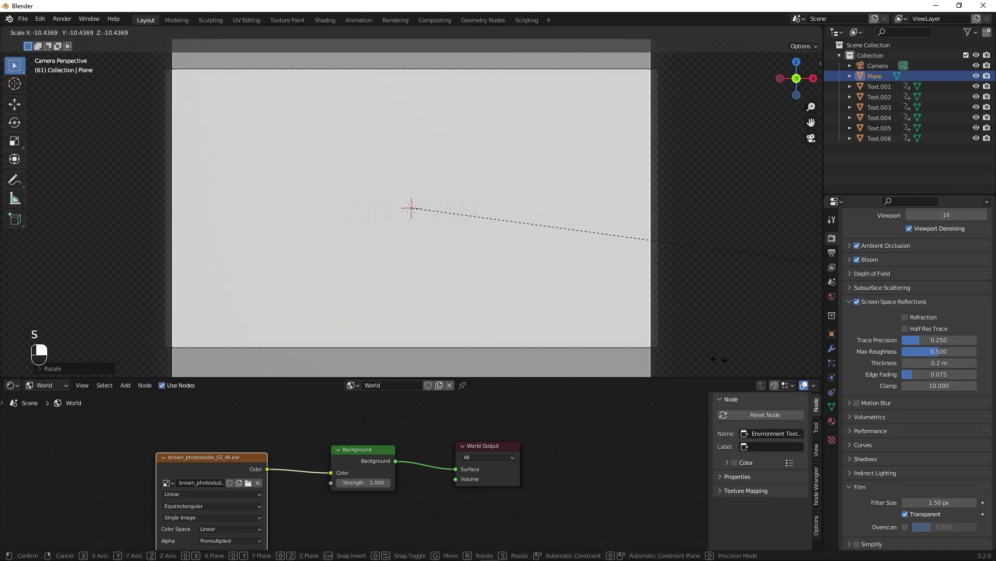
pyautogui.click(52, 351)
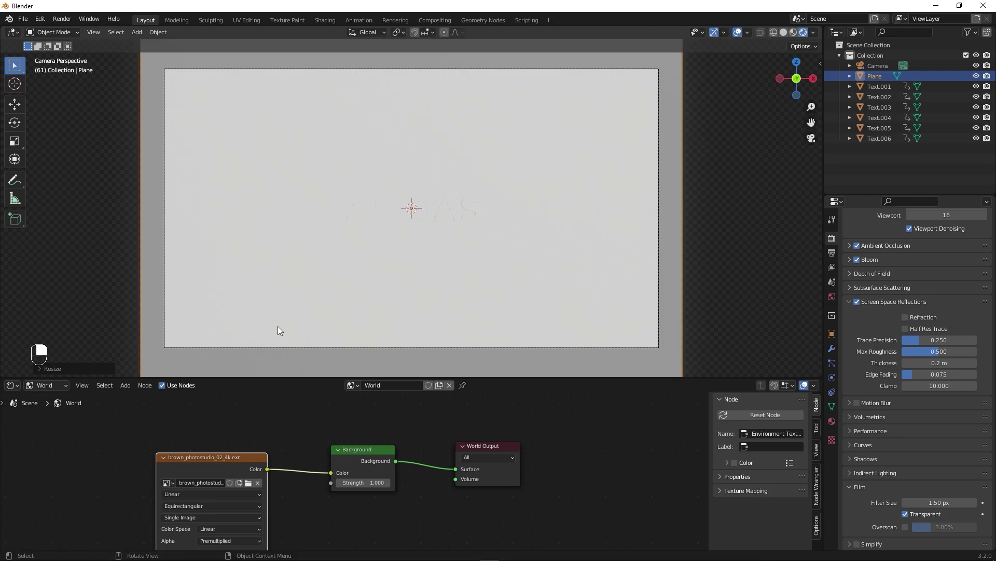
pyautogui.press('g')
pyautogui.press('y')
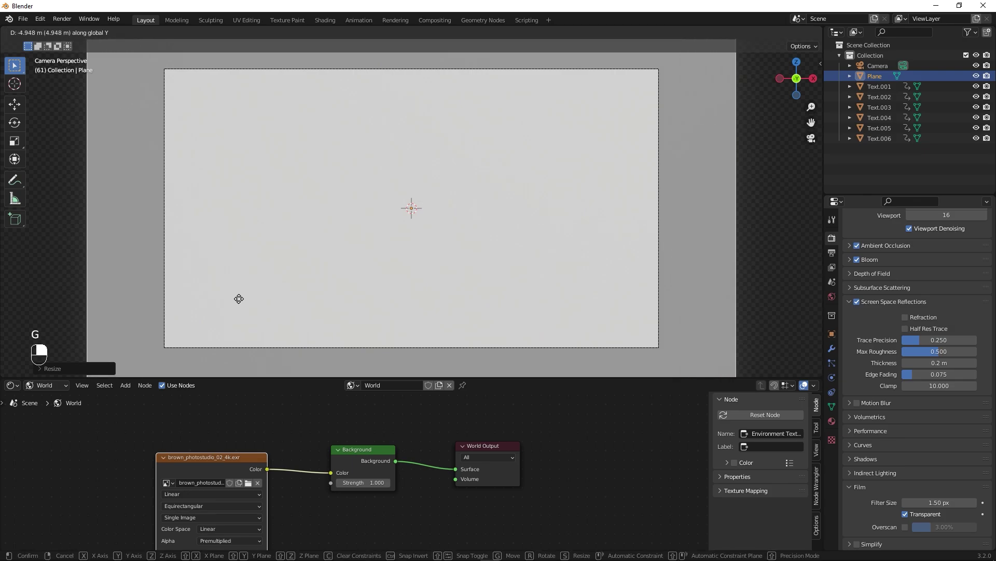
pyautogui.click(474, 345)
# Enlarge the backdrop plane slightly so its edges extend just beyond the camera frame.
pyautogui.press('KP_0')
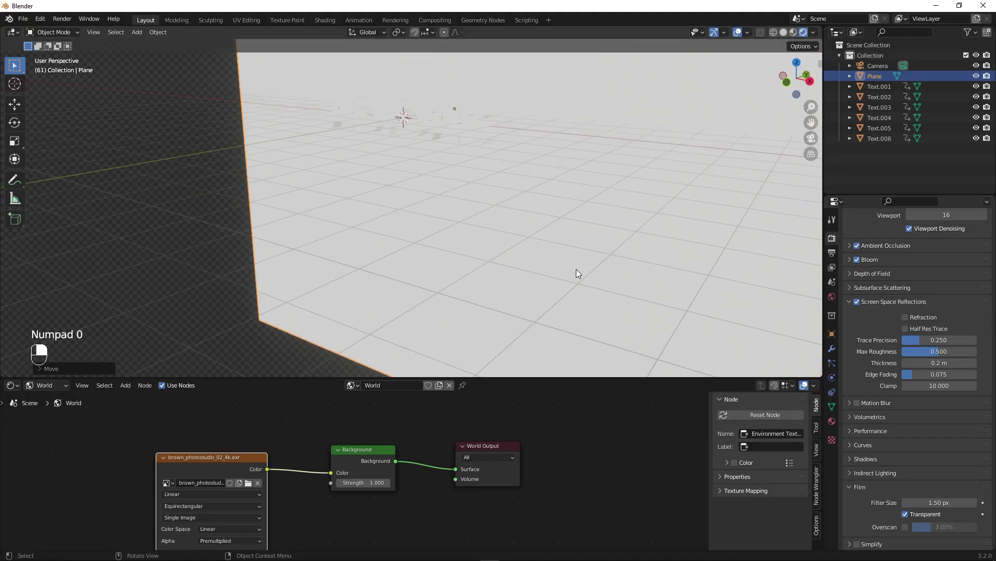
pyautogui.moveTo(577, 269)
pyautogui.mouseDown(button='middle')
pyautogui.moveTo(505, 254)
pyautogui.moveTo(568, 268)
pyautogui.mouseUp(button='middle')
pyautogui.press('KP_0')
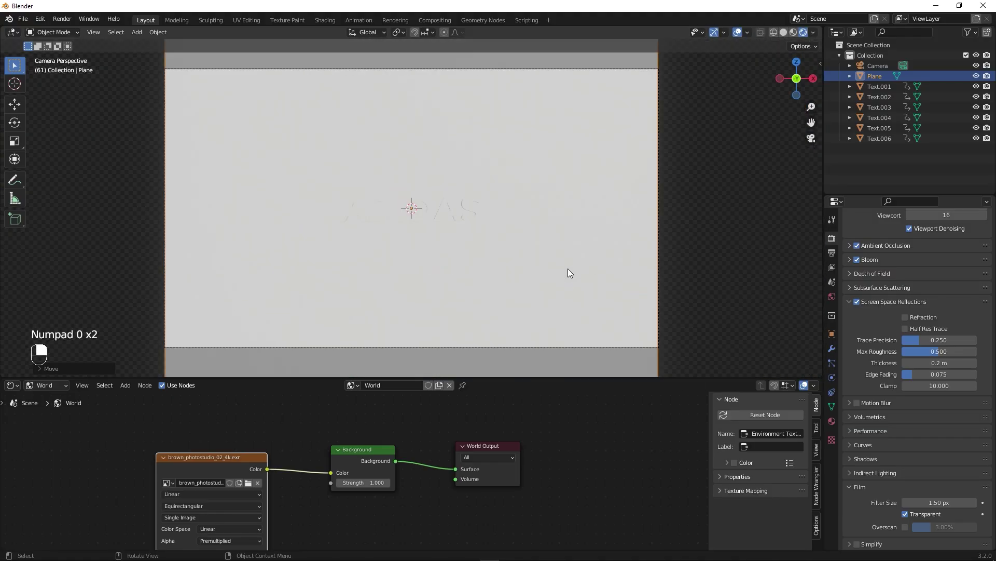
pyautogui.click(543, 154)
pyautogui.press('s')
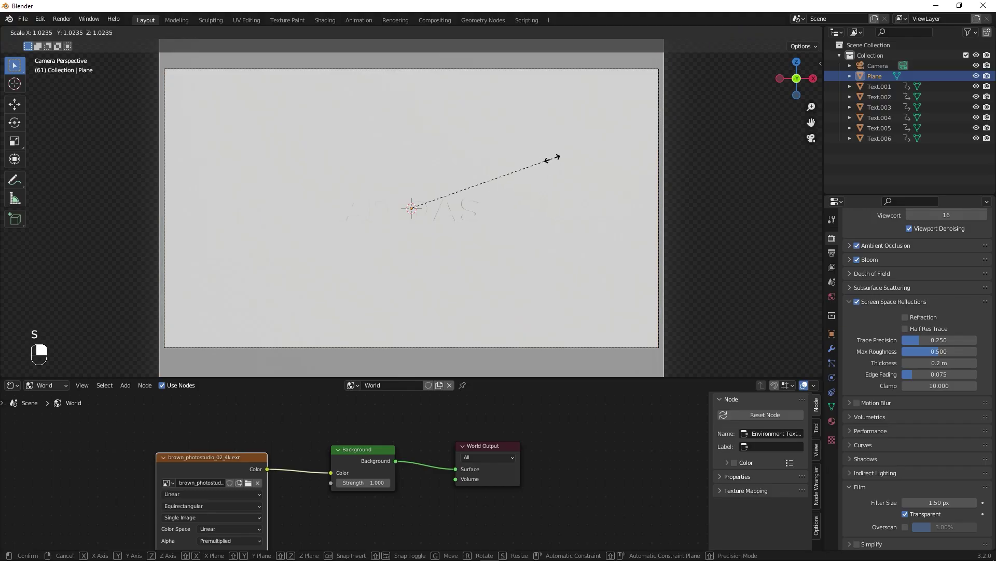
pyautogui.click(551, 161)
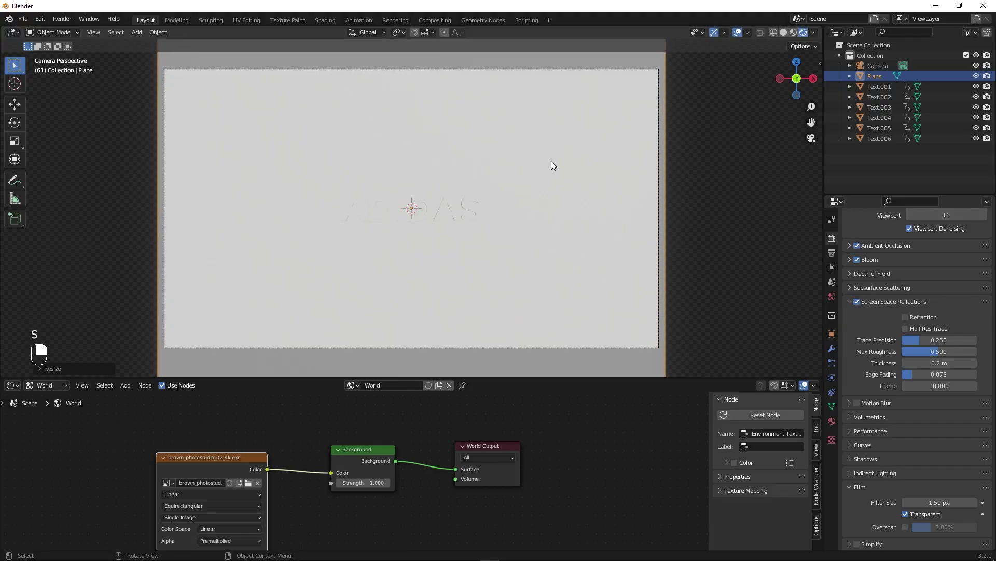
# Switch the shader editor to object materials and create a new material named Wall for the plane.
pyautogui.click(58, 385)
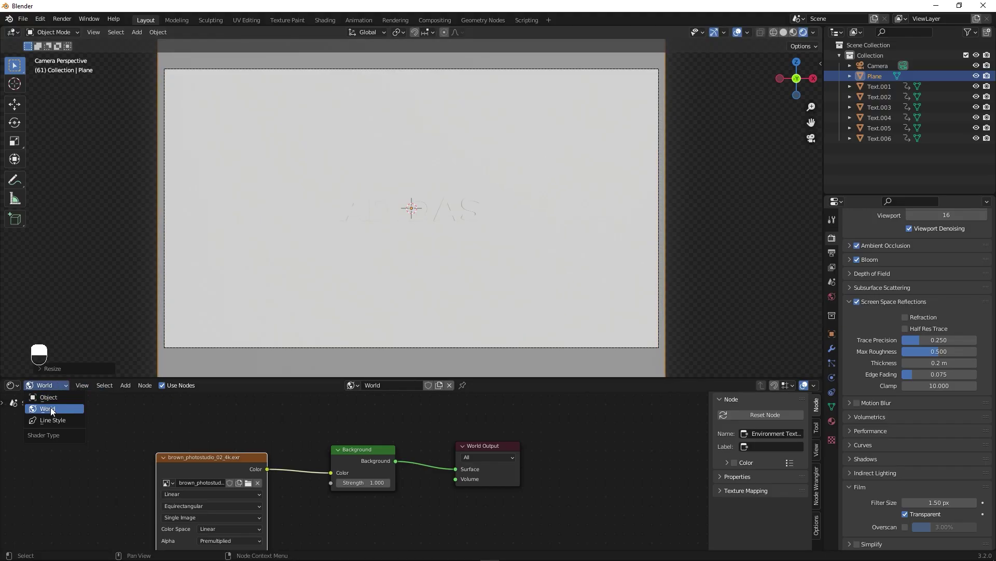
pyautogui.click(52, 396)
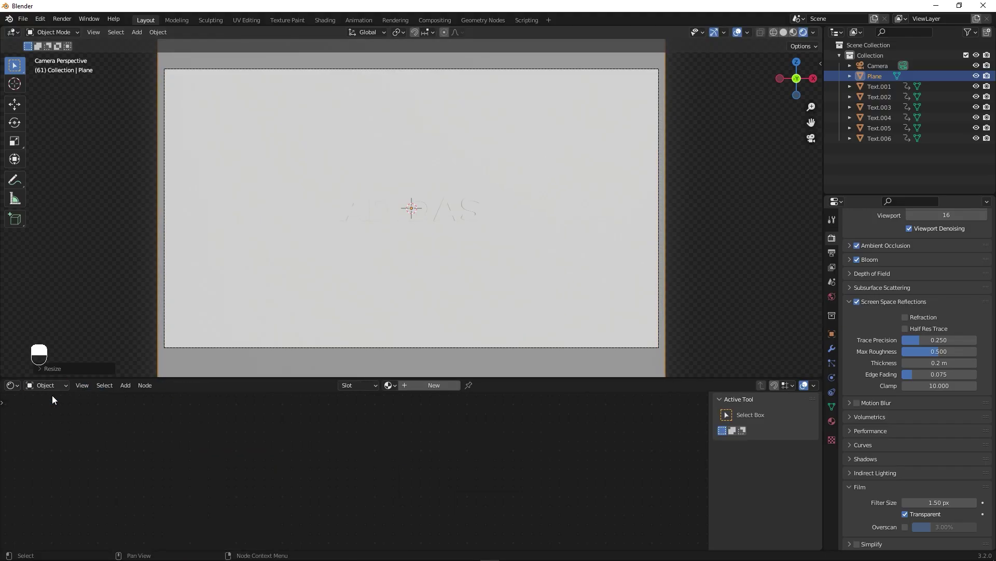
pyautogui.click(418, 387)
pyautogui.doubleClick(420, 386)
pyautogui.write('W')
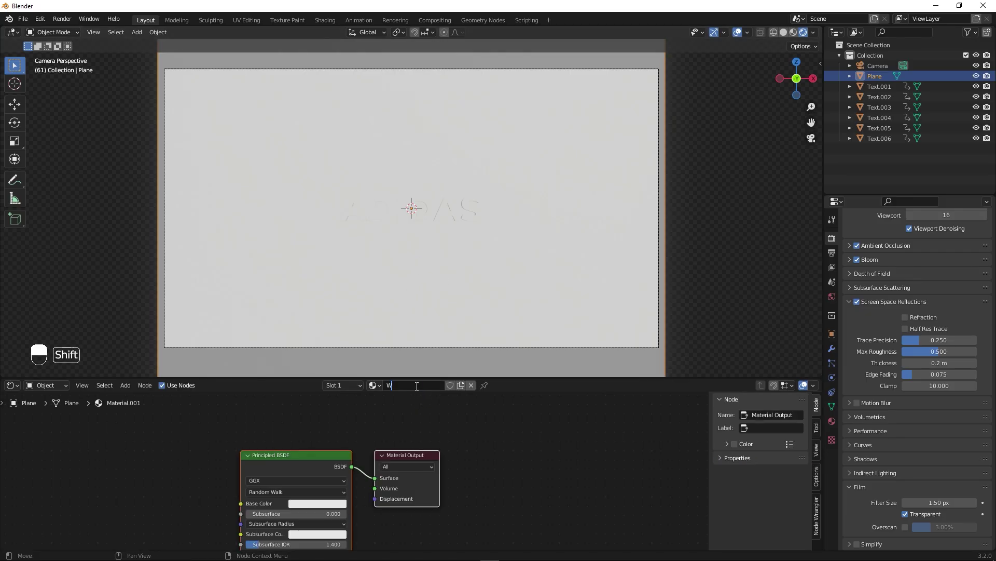
pyautogui.write('all')
pyautogui.press('Return')
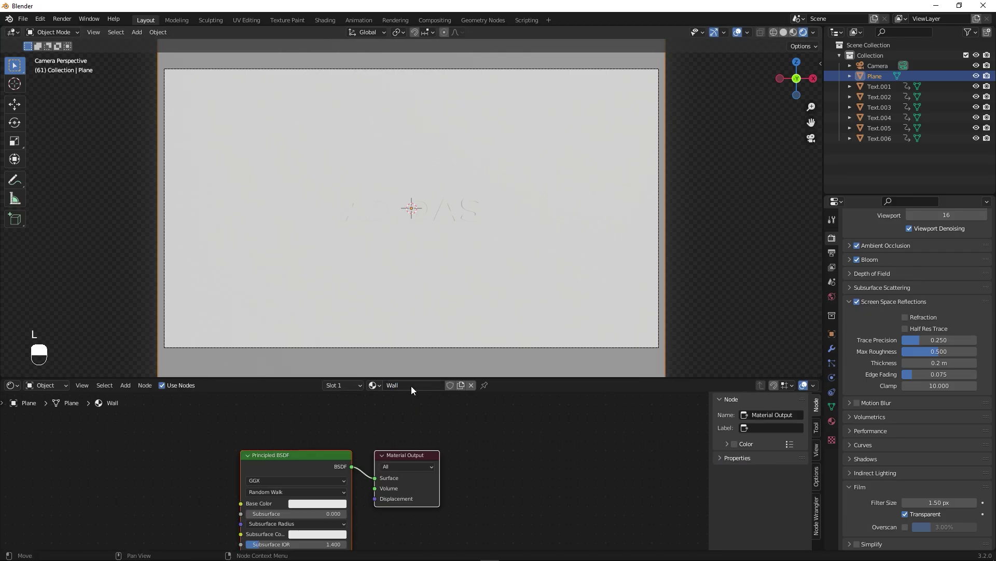
# Set the Wall material's Base Color to black and its Specular to 0, leaving the plane deselected.
pyautogui.click(453, 267)
pyautogui.click(319, 503)
pyautogui.moveTo(370, 413); pyautogui.dragTo(370, 443)
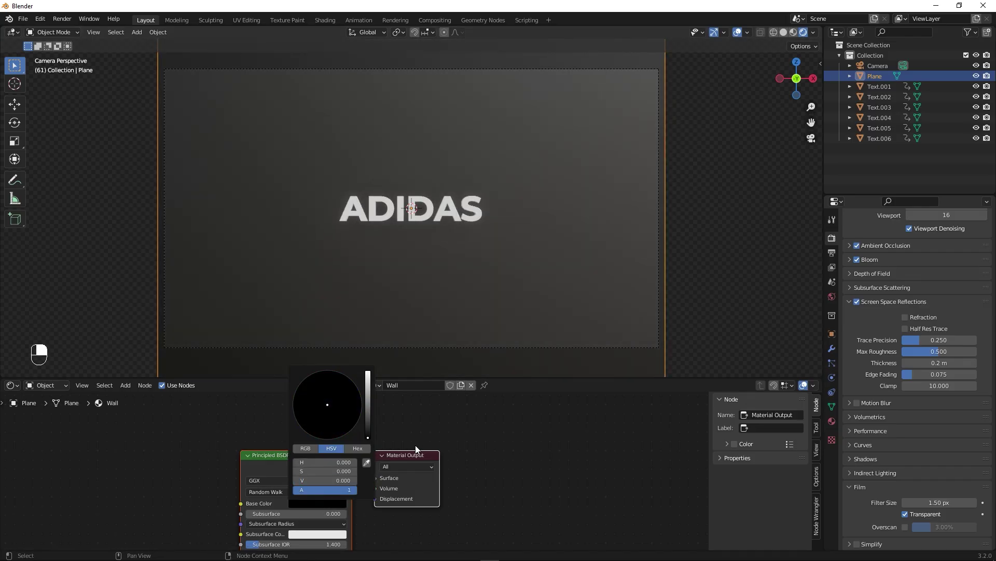
pyautogui.keyDown('shift'); pyautogui.scroll(-4, 506, 451); pyautogui.keyUp('shift')
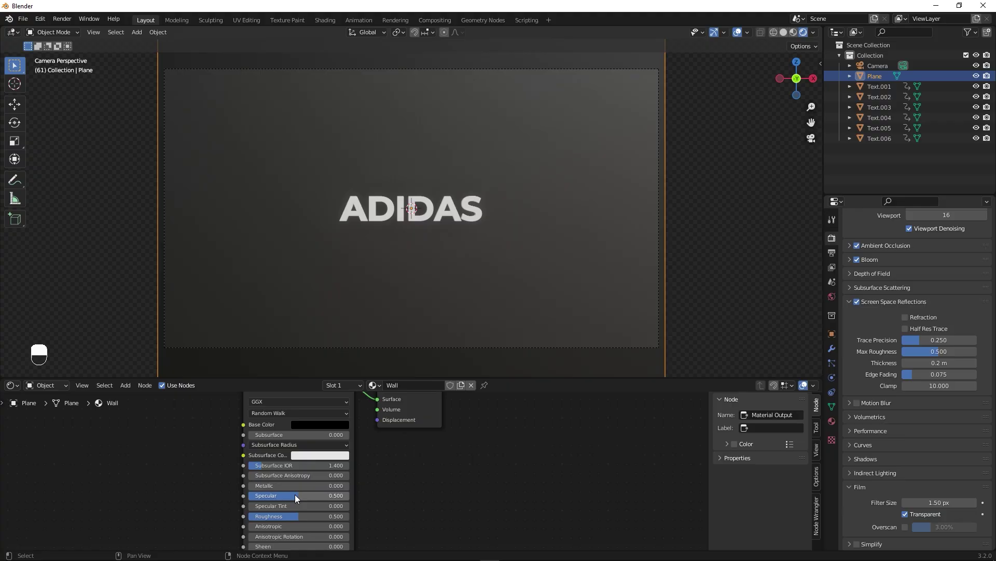
pyautogui.moveTo(295, 495); pyautogui.dragTo(244, 495)
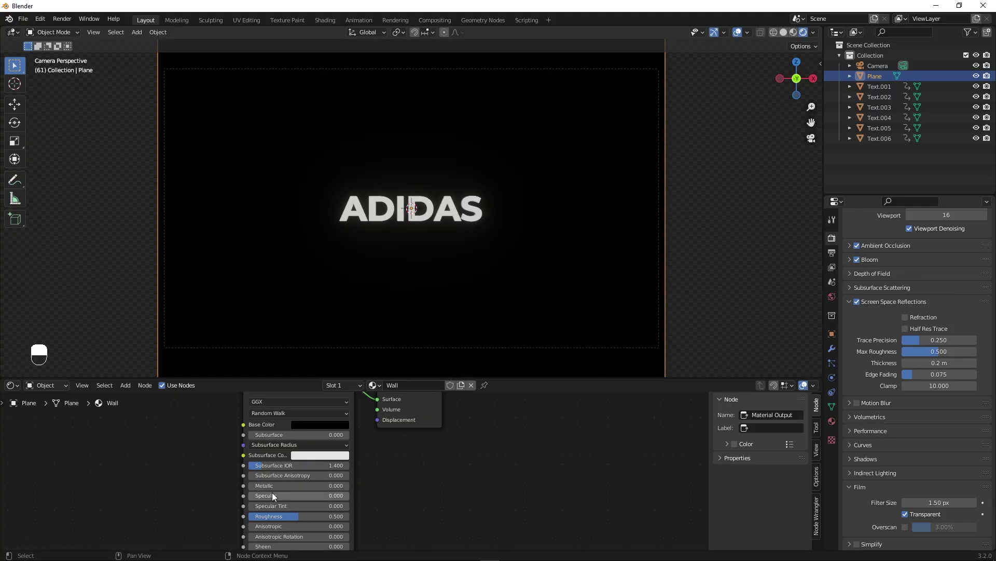
pyautogui.click(673, 157)
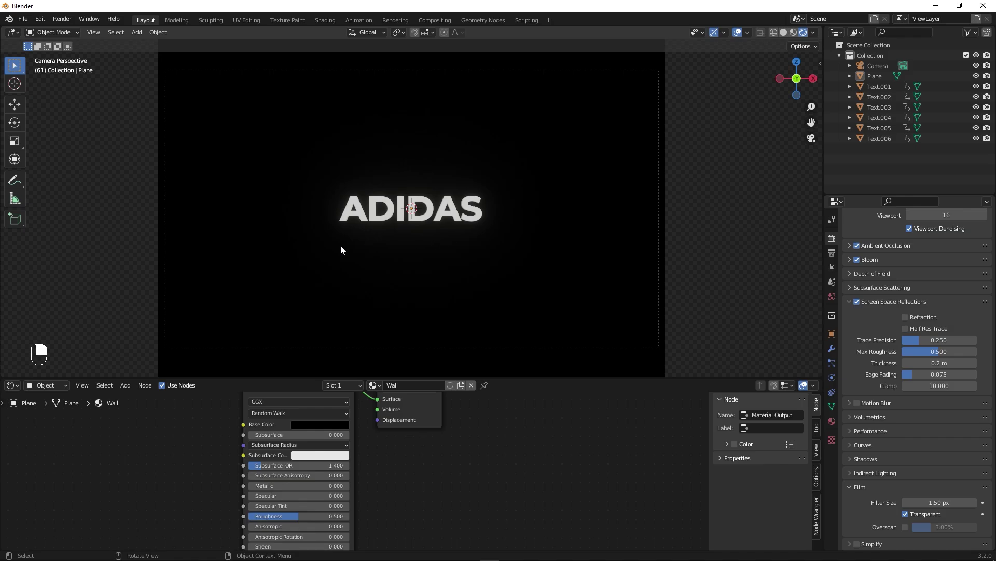
# Create a new material named Metallic on the first letter A.
pyautogui.click(353, 214)
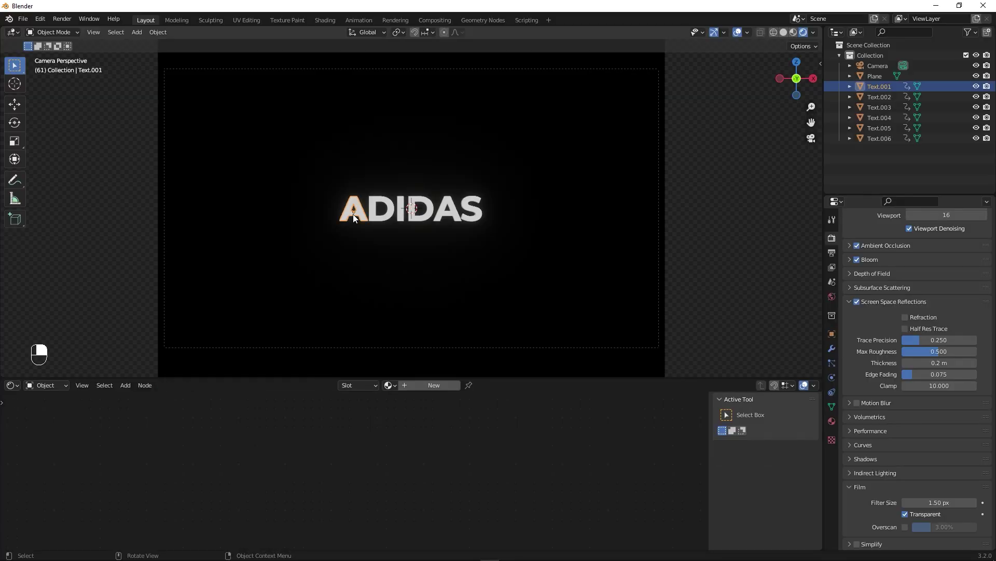
pyautogui.click(421, 387)
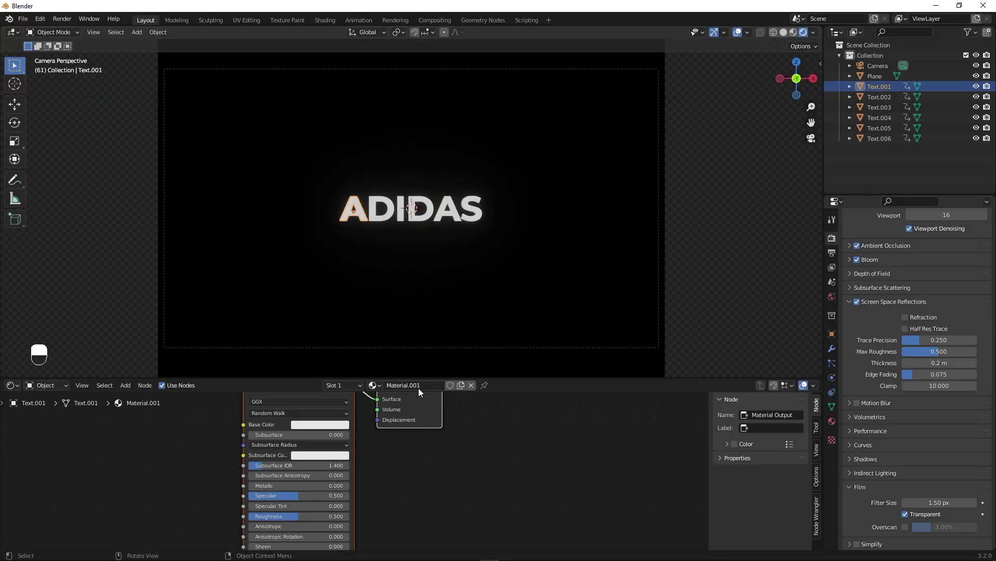
pyautogui.doubleClick(422, 385)
pyautogui.write('Metallixc')
pyautogui.press('BackSpace')
pyautogui.press('BackSpace')
pyautogui.write('c')
pyautogui.press('Return')
# Enlarge the node editor and set the Metallic material's Metallic to 1 and Roughness to about 0.141.
pyautogui.moveTo(537, 377); pyautogui.dragTo(550, 286)
pyautogui.scroll(4, 370, 395)
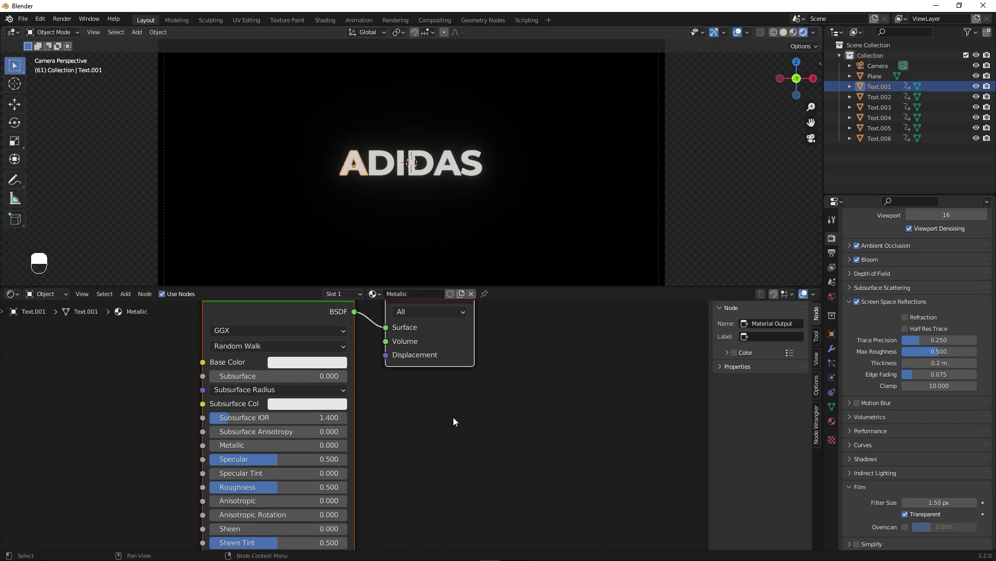
pyautogui.keyDown('alt'); pyautogui.keyDown('shift'); pyautogui.moveTo(463, 431); pyautogui.dragTo(562, 502); pyautogui.keyUp('shift'); pyautogui.keyUp('alt')
pyautogui.moveTo(537, 368); pyautogui.dragTo(599, 366)
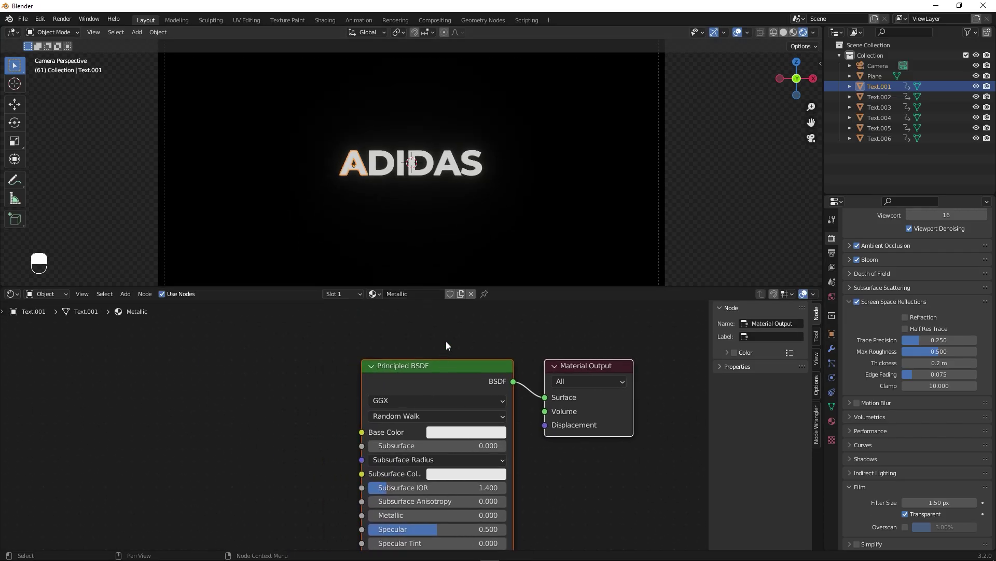
pyautogui.click(446, 341)
pyautogui.keyDown('alt'); pyautogui.keyDown('shift'); pyautogui.moveTo(594, 528); pyautogui.dragTo(584, 501); pyautogui.keyUp('shift'); pyautogui.keyUp('alt')
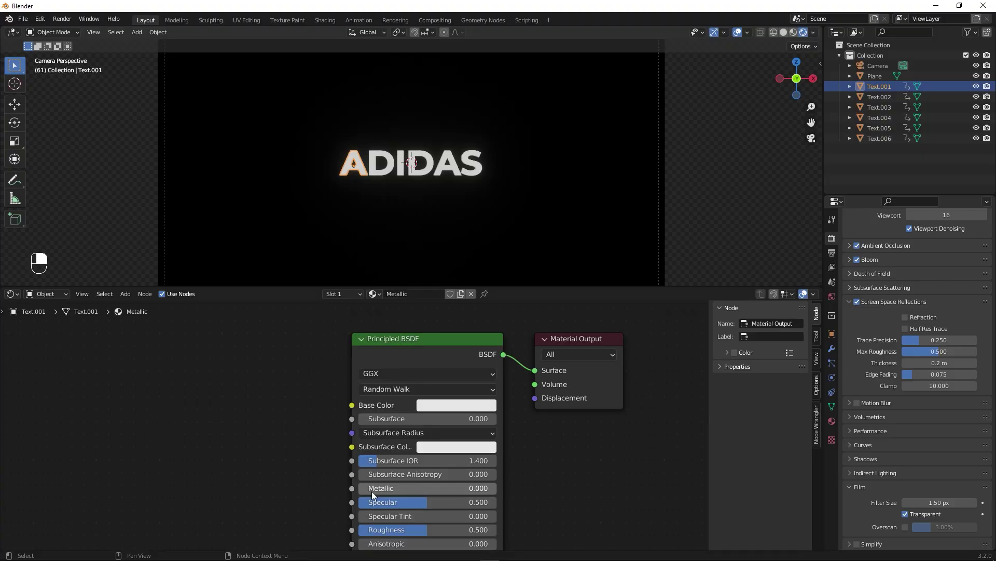
pyautogui.moveTo(371, 490); pyautogui.dragTo(511, 490)
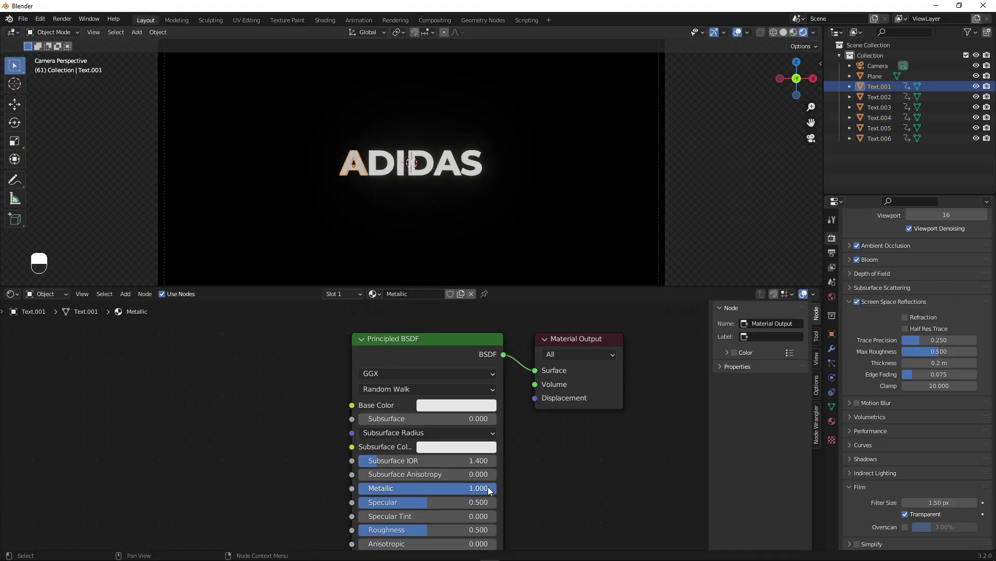
pyautogui.moveTo(409, 528); pyautogui.dragTo(358, 528)
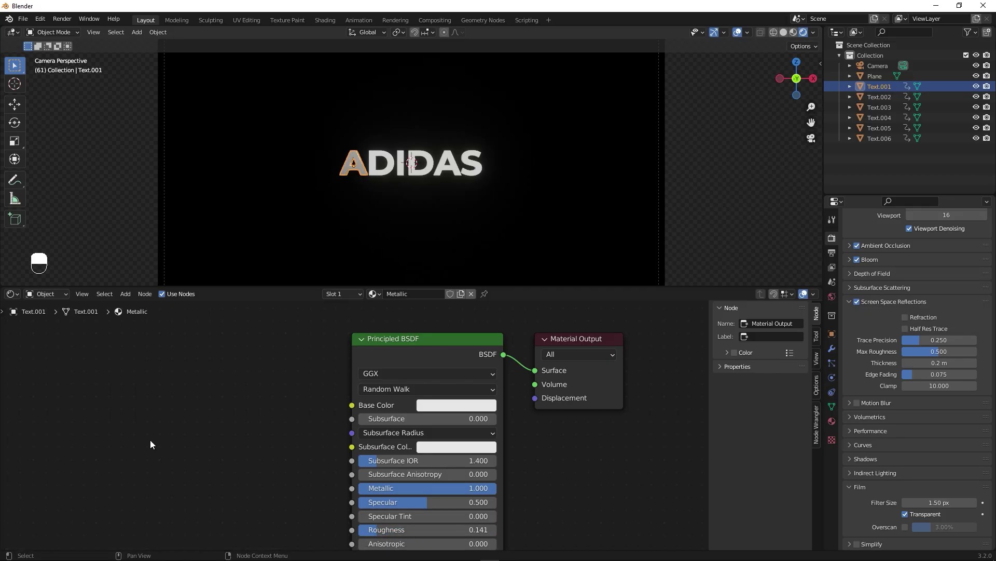
# Open a timeline between the viewport and the shader editor and go to frame 12.
pyautogui.moveTo(3, 337); pyautogui.dragTo(8, 301)
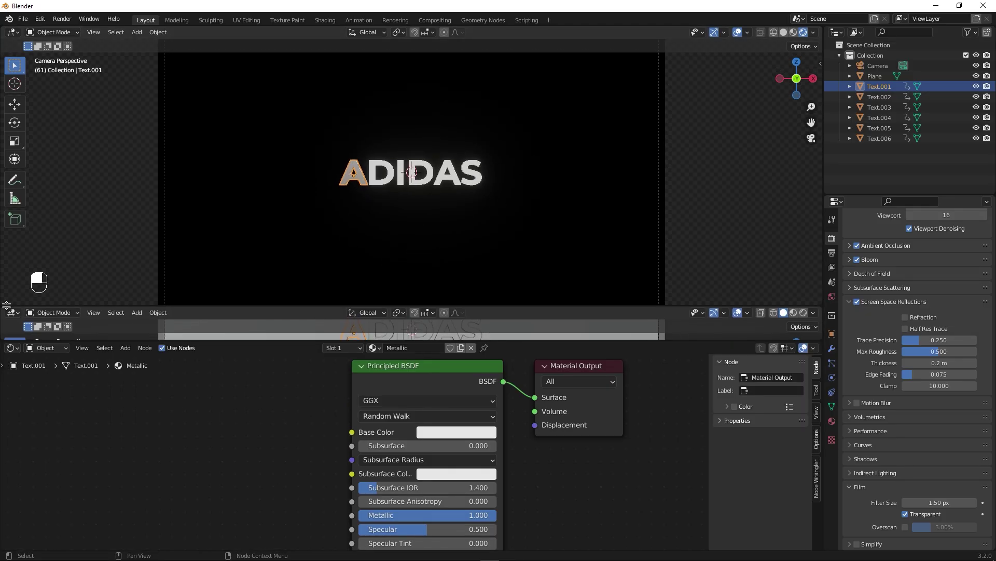
pyautogui.click(12, 308)
pyautogui.click(143, 348)
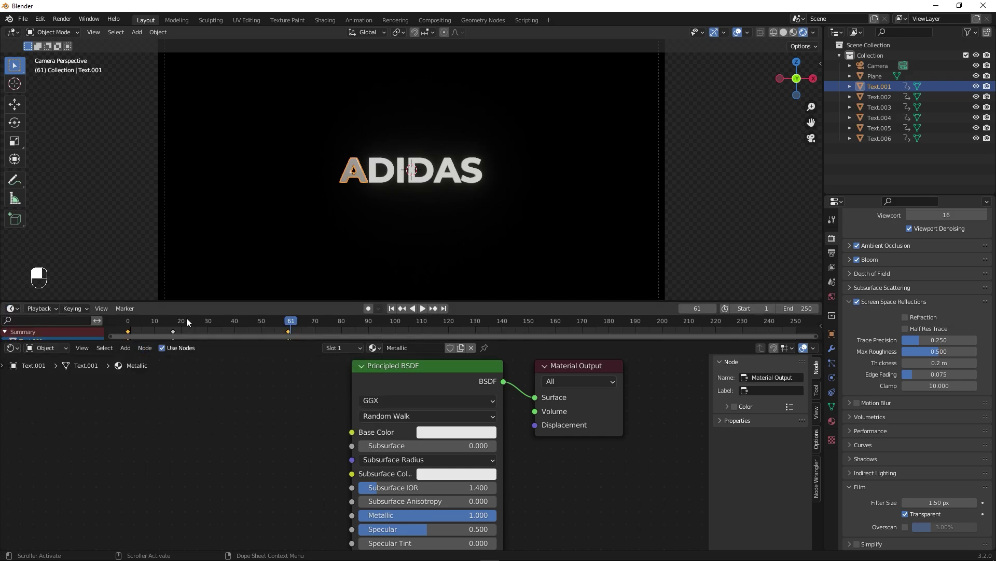
pyautogui.moveTo(283, 320); pyautogui.dragTo(159, 334)
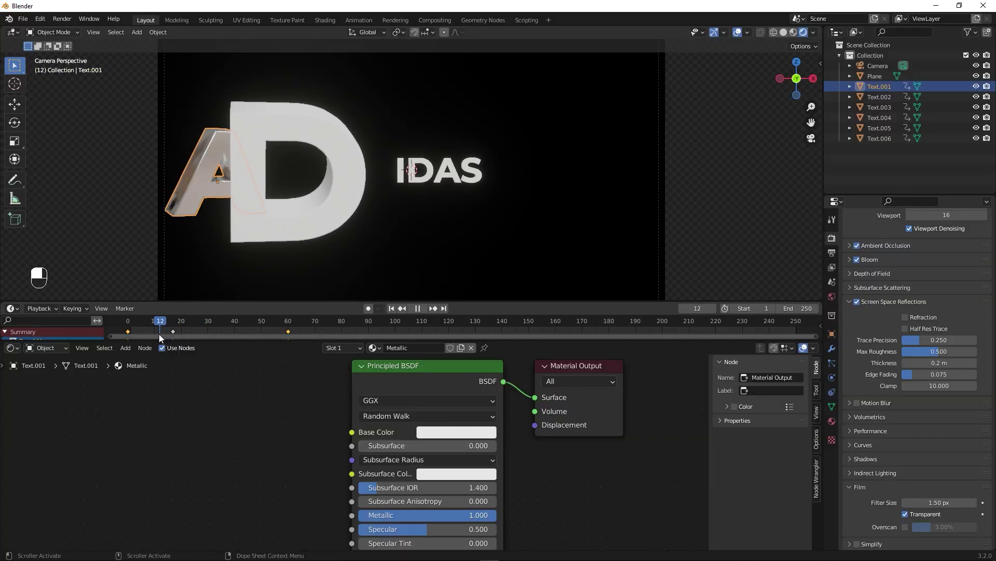
# Shift the existing material nodes to make room and add a Layer Weight node before the Principled BSDF.
pyautogui.moveTo(564, 370); pyautogui.dragTo(601, 378)
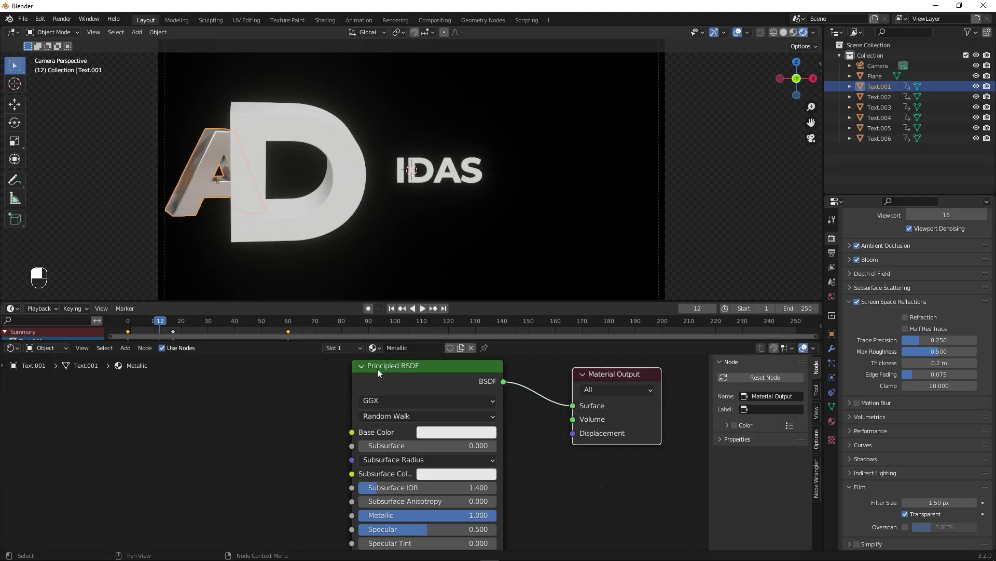
pyautogui.moveTo(407, 370); pyautogui.dragTo(444, 375)
pyautogui.hotkey('shift', 'a')
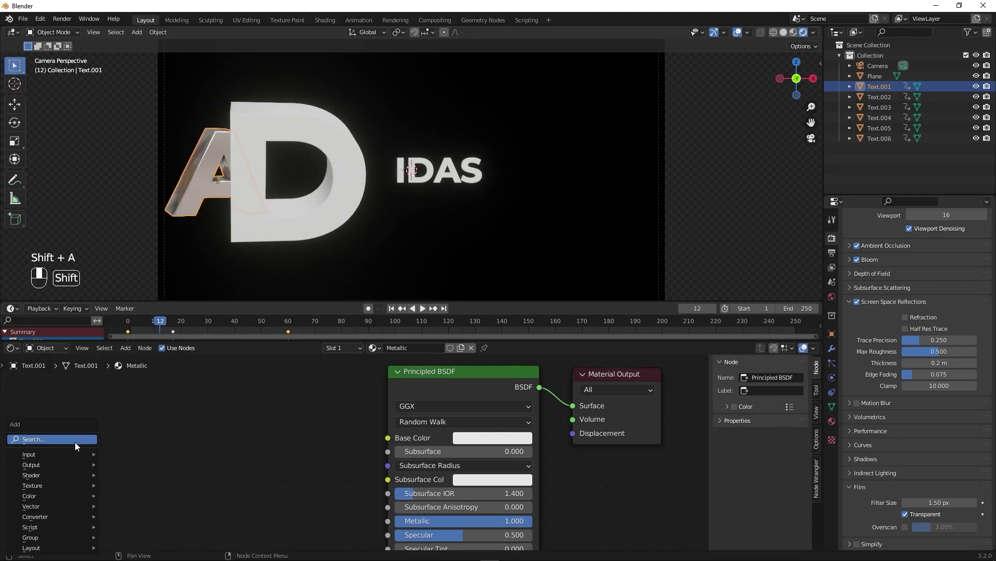
pyautogui.moveTo(75, 441)
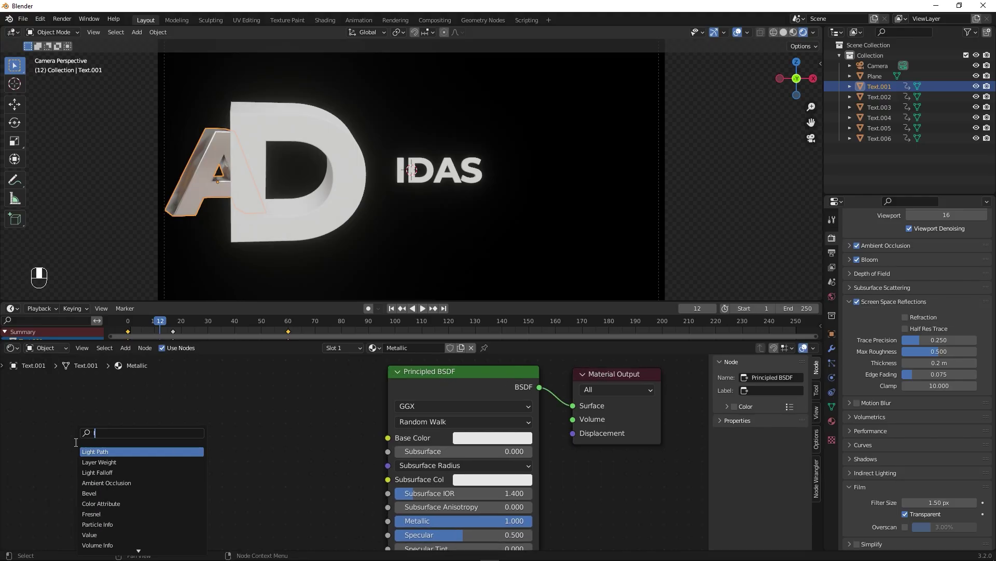
pyautogui.write('layer')
pyautogui.press('Return')
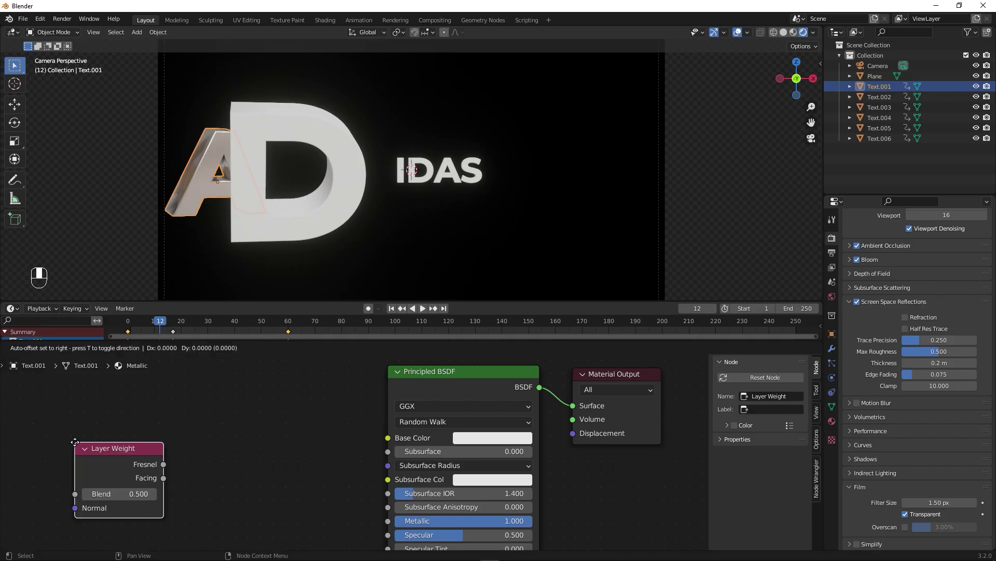
pyautogui.click(70, 428)
# Add a ColorRamp node between the Layer Weight and Principled BSDF nodes.
pyautogui.hotkey('shift', 'a')
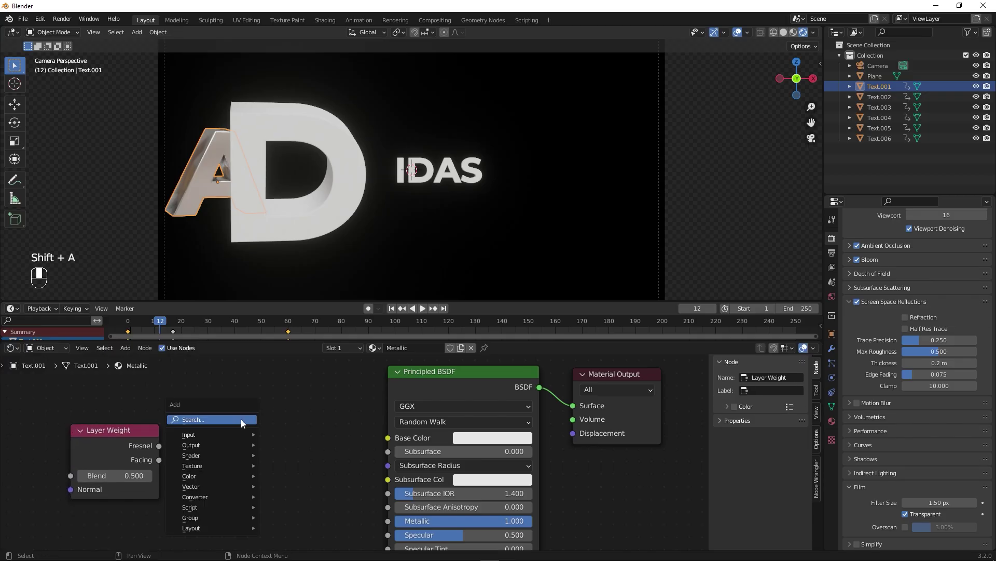
pyautogui.write('color')
pyautogui.press('Return')
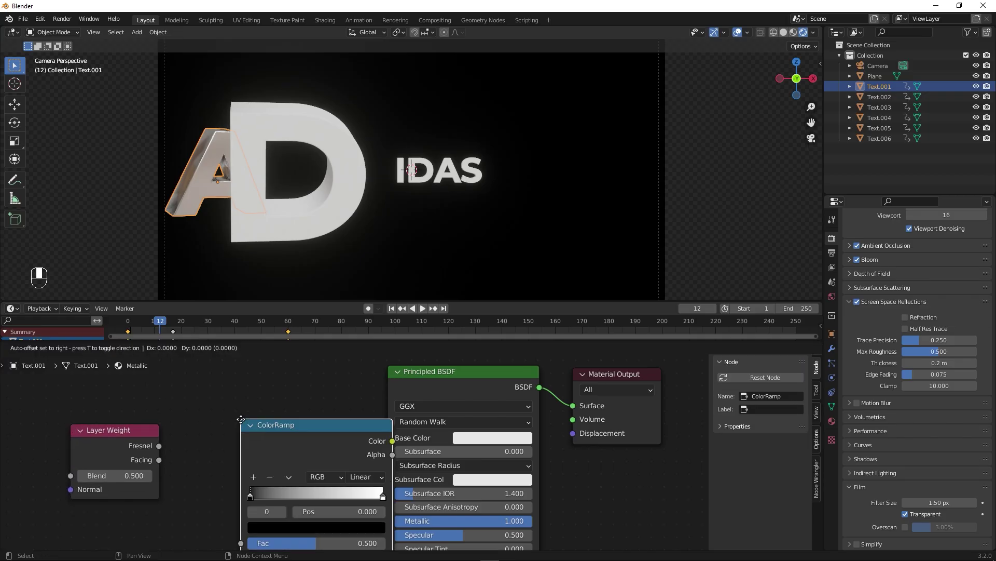
pyautogui.click(197, 403)
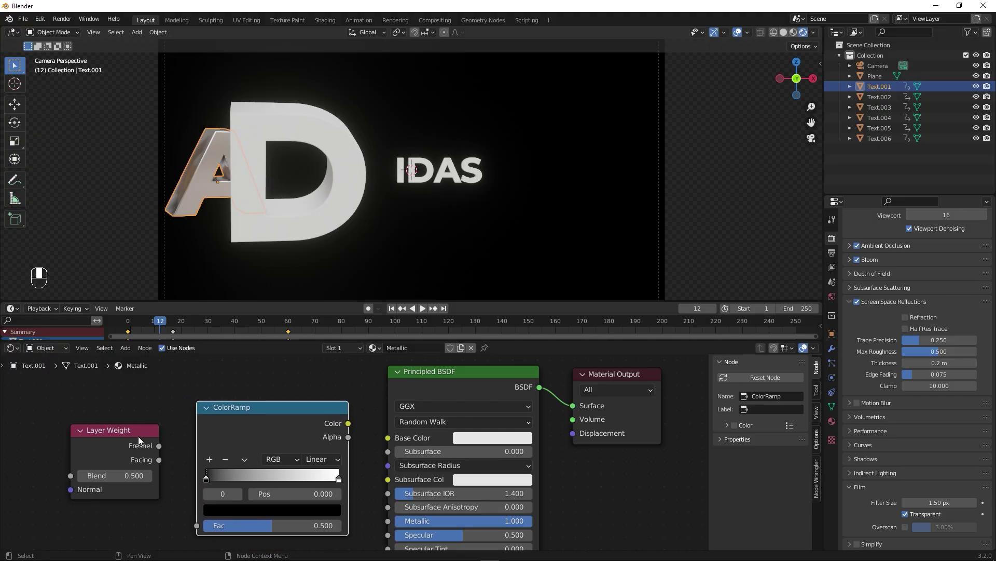
# Connect the ColorRamp's Color to the Principled BSDF's Base Color and the Layer Weight's Fresnel to the ramp's Fac.
pyautogui.moveTo(138, 440); pyautogui.dragTo(98, 439)
pyautogui.moveTo(348, 423); pyautogui.dragTo(387, 437)
pyautogui.moveTo(117, 442); pyautogui.dragTo(198, 525)
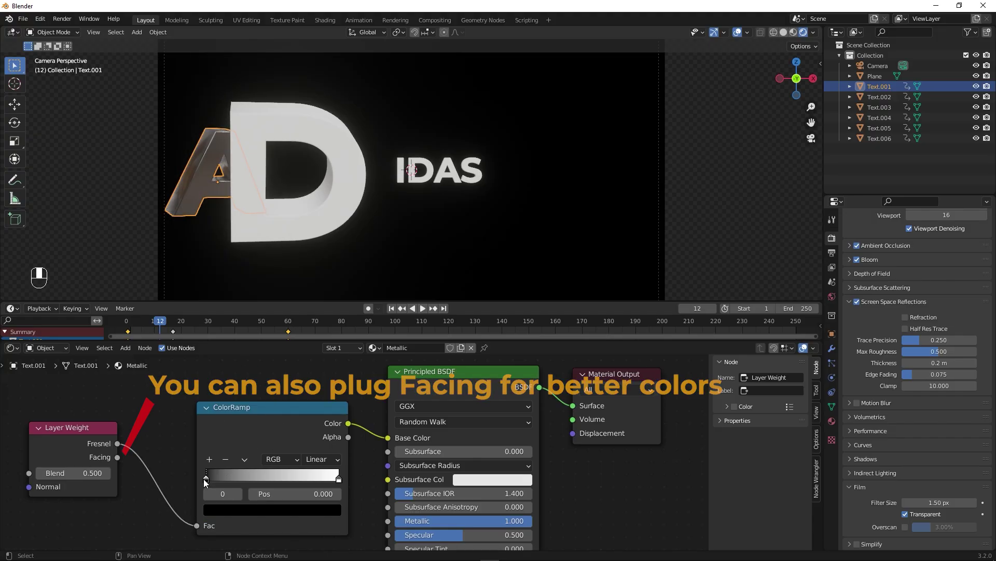
# Change the ColorRamp's first stop from black to a light cyan at full brightness.
pyautogui.click(223, 509)
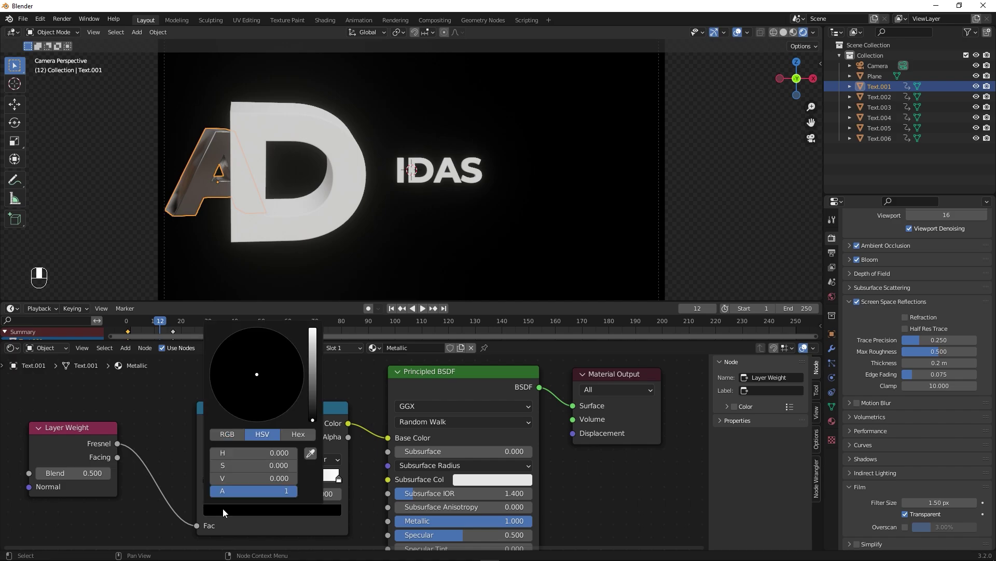
pyautogui.moveTo(312, 420); pyautogui.dragTo(312, 328)
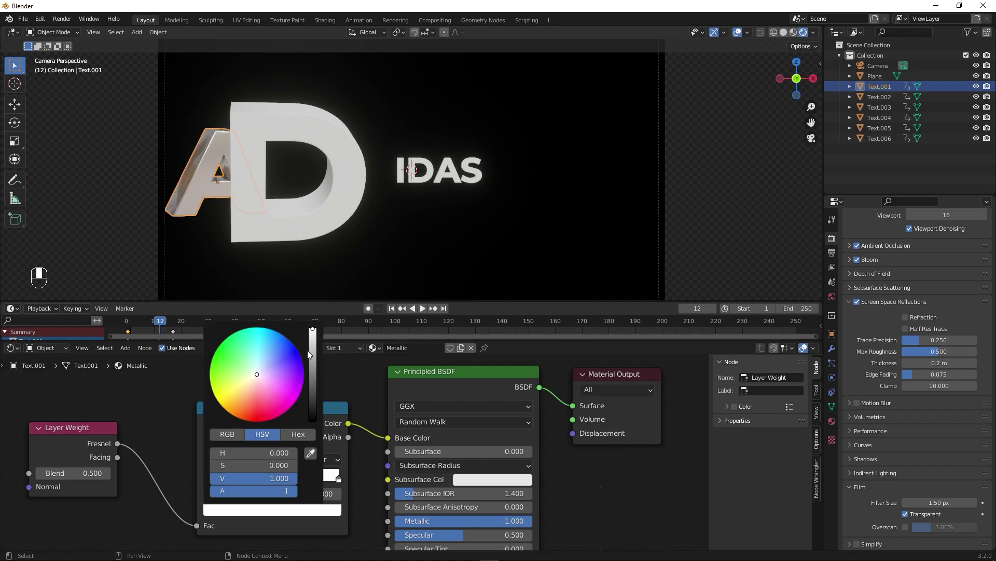
pyautogui.moveTo(211, 420)
pyautogui.mouseDown()
pyautogui.moveTo(268, 381)
pyautogui.moveTo(262, 353)
pyautogui.moveTo(258, 361)
pyautogui.mouseUp()
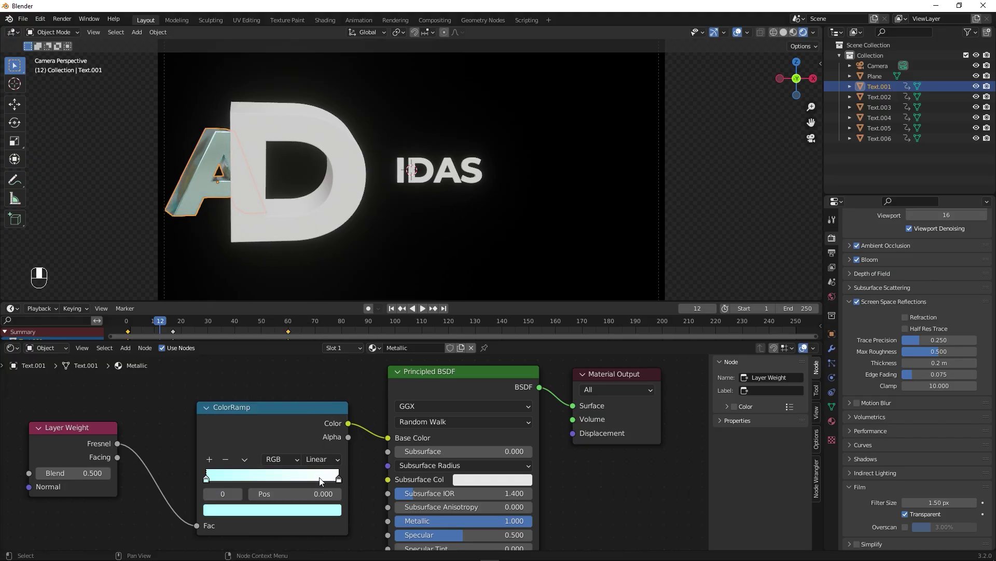
# Add a ColorRamp stop at position 0.205 and make it white by setting its saturation to 0.
pyautogui.click(209, 459)
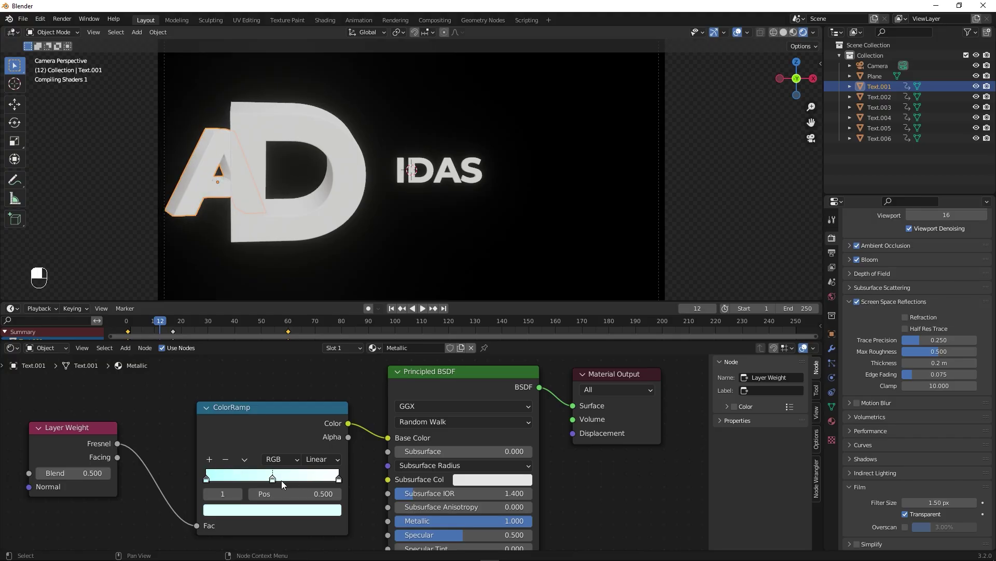
pyautogui.moveTo(273, 480); pyautogui.dragTo(233, 481)
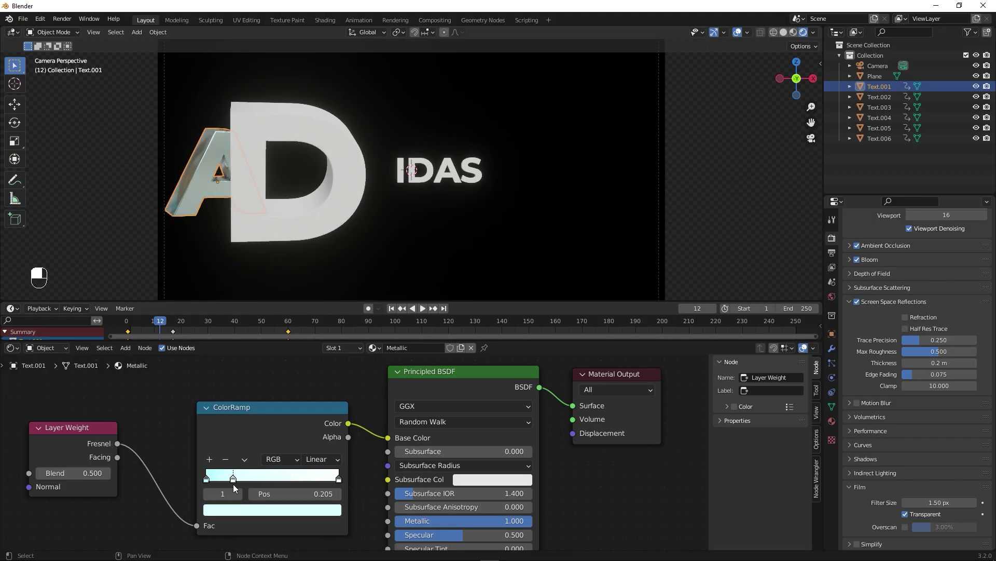
pyautogui.click(244, 512)
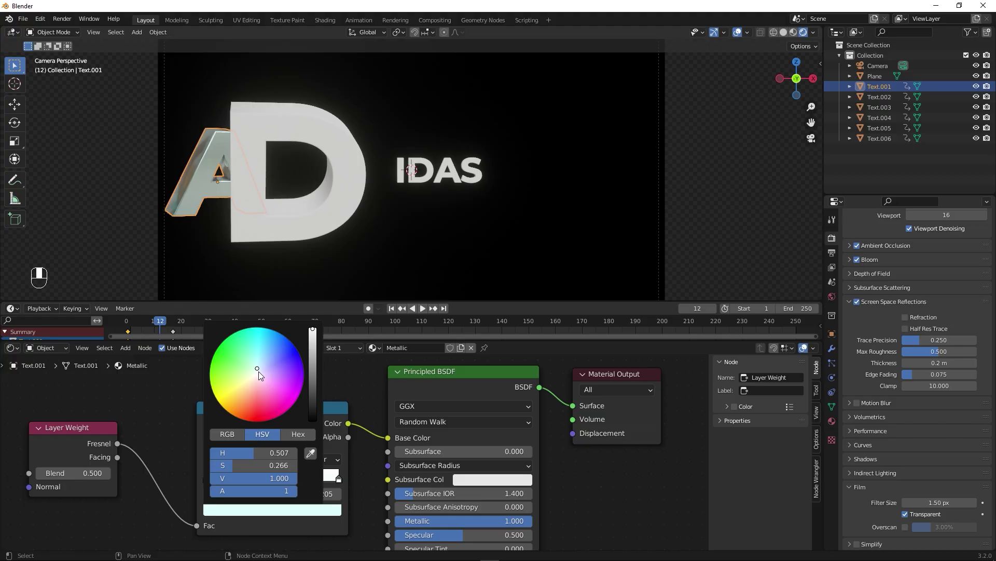
pyautogui.moveTo(255, 465); pyautogui.dragTo(209, 466)
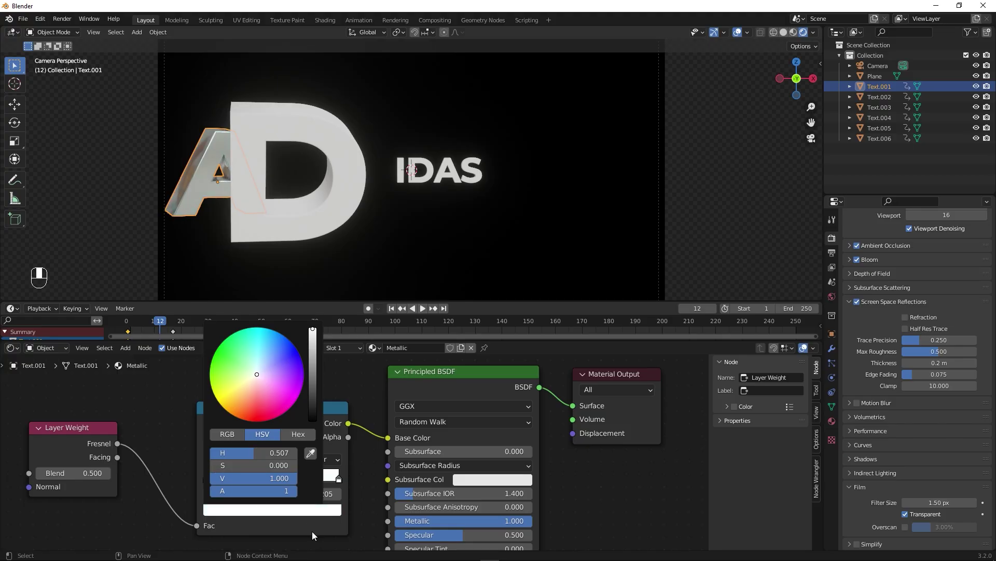
# Color the ColorRamp's last stop blue with hue 0.662 and saturation 0.921.
pyautogui.click(339, 478)
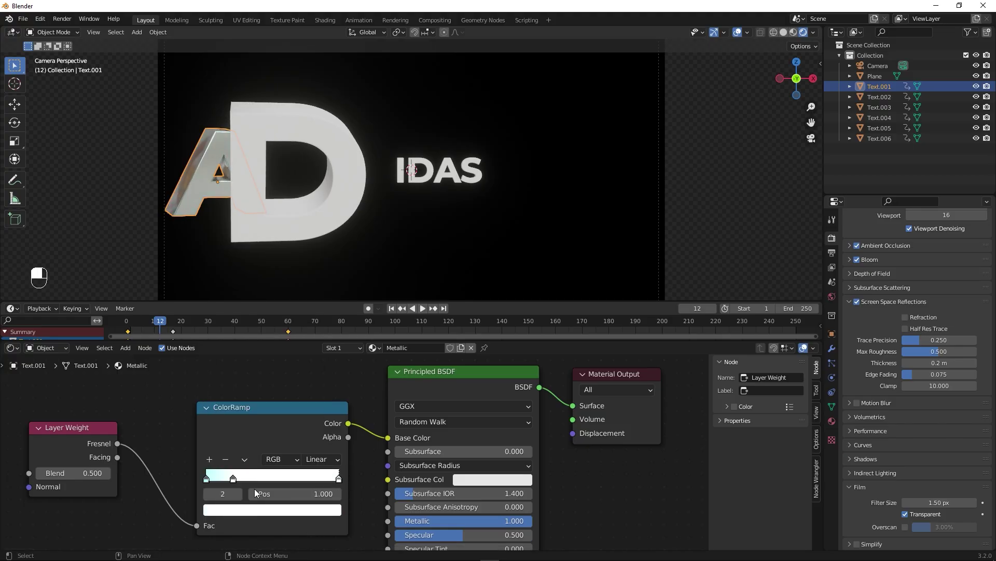
pyautogui.click(267, 513)
pyautogui.moveTo(303, 394); pyautogui.dragTo(286, 358)
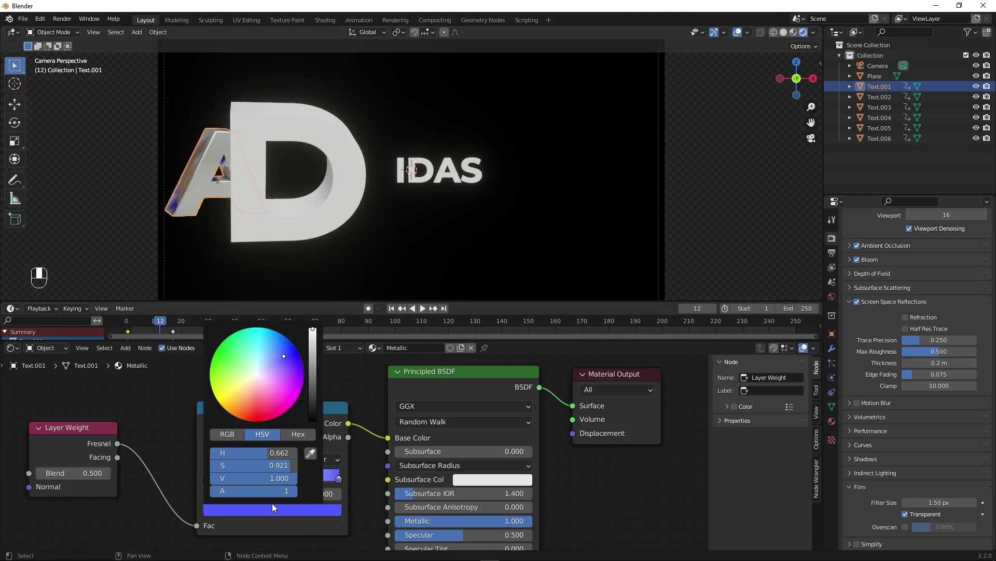
pyautogui.click(292, 503)
# Add another ColorRamp stop at position 0.602 and color it red.
pyautogui.click(209, 460)
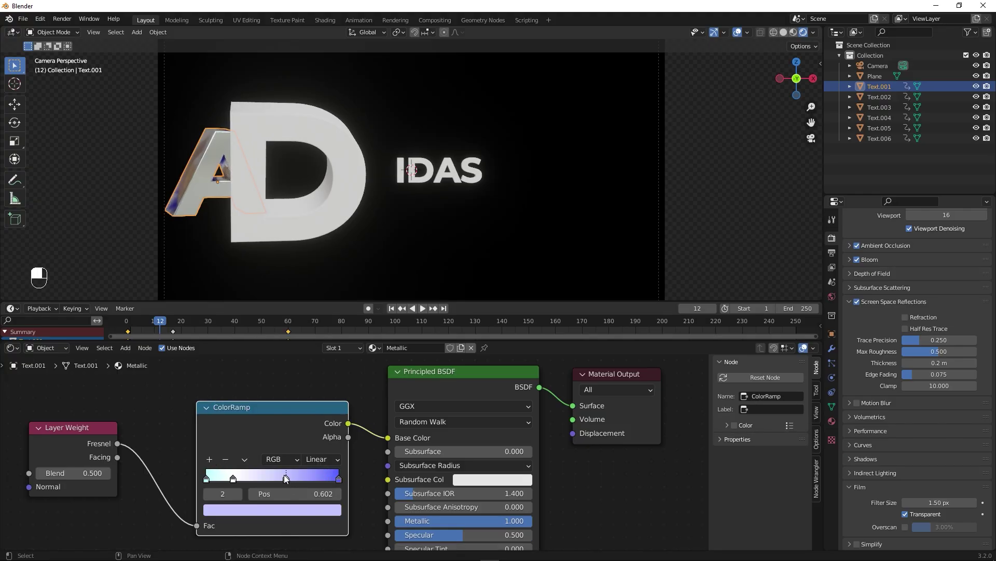
pyautogui.click(284, 512)
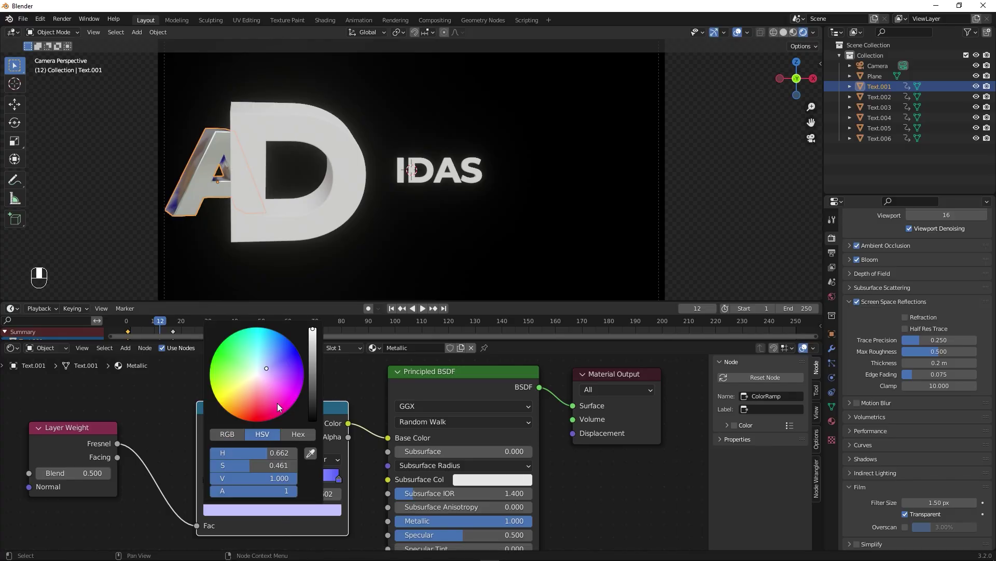
pyautogui.moveTo(278, 403); pyautogui.dragTo(252, 421)
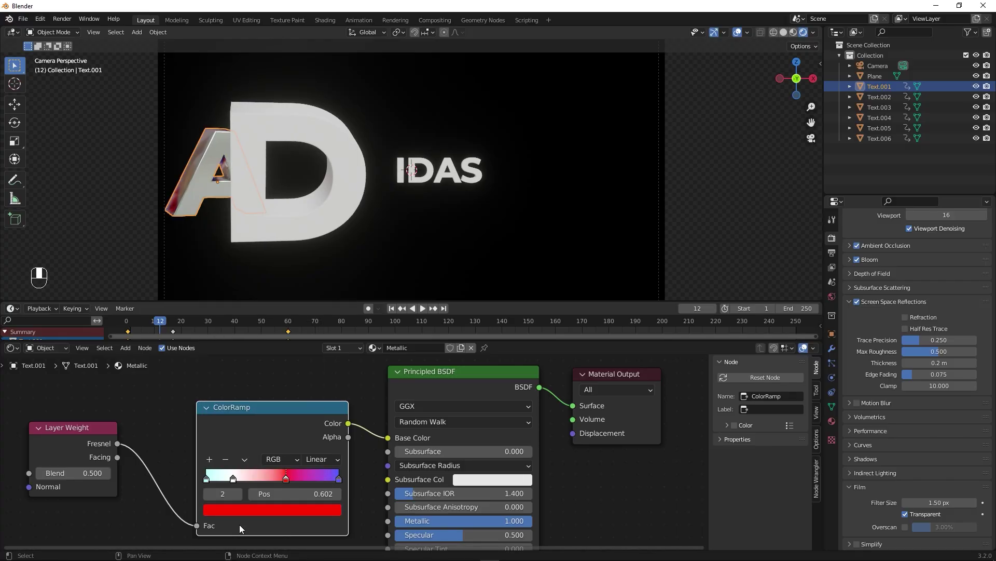
# Move the ColorRamp's white stop to position 0.345 and select the first cyan stop.
pyautogui.click(248, 478)
pyautogui.moveTo(250, 480); pyautogui.dragTo(253, 480)
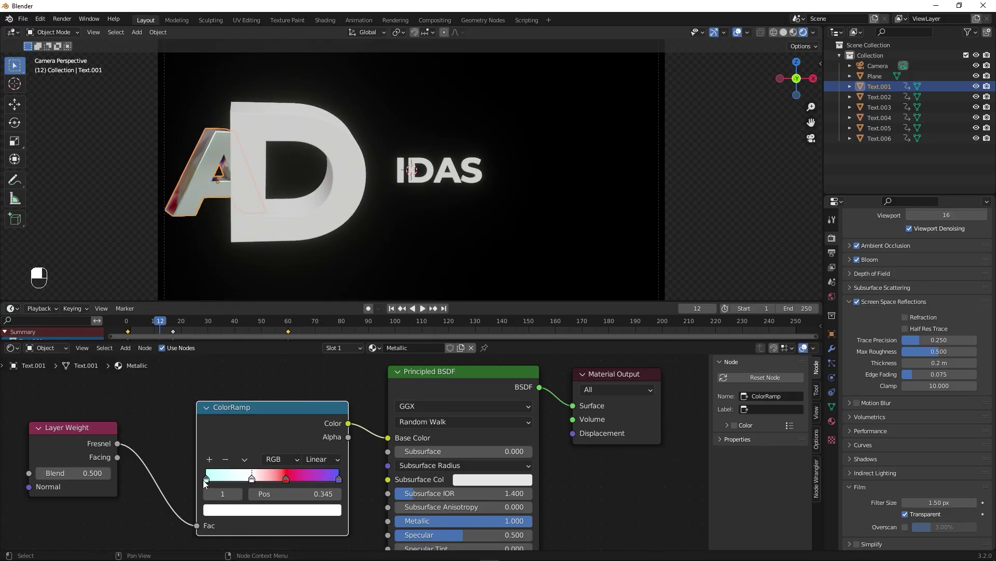
pyautogui.click(206, 477)
pyautogui.press('space')
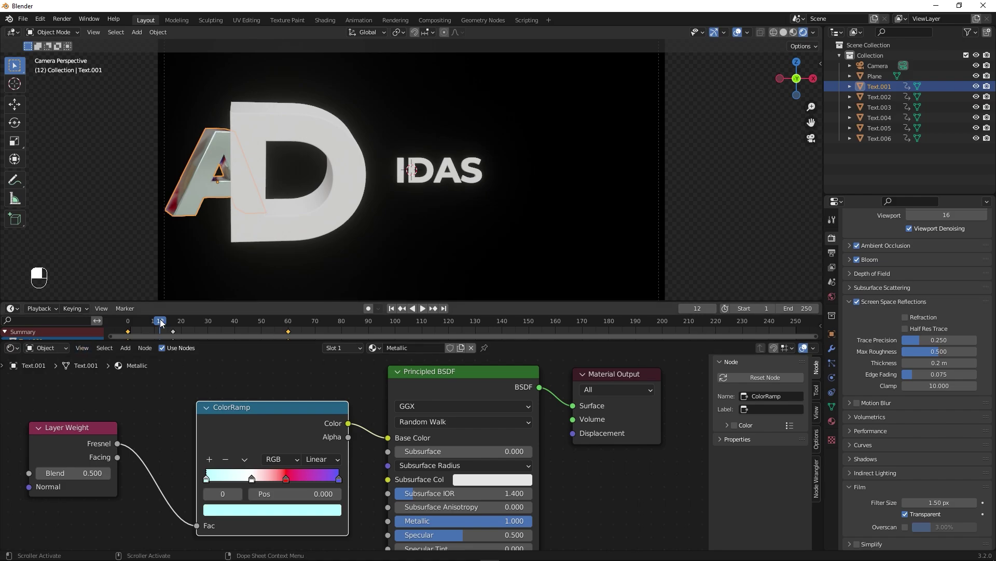
# Go to frame 28 and assign the existing Metallic material to the first letter D.
pyautogui.moveTo(176, 329); pyautogui.dragTo(204, 336)
pyautogui.click(319, 183)
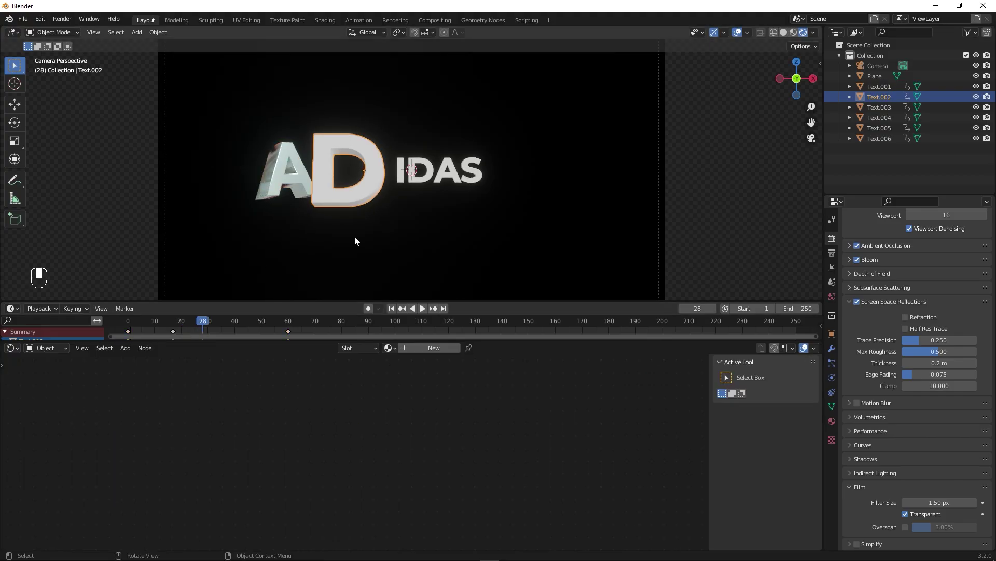
pyautogui.click(396, 348)
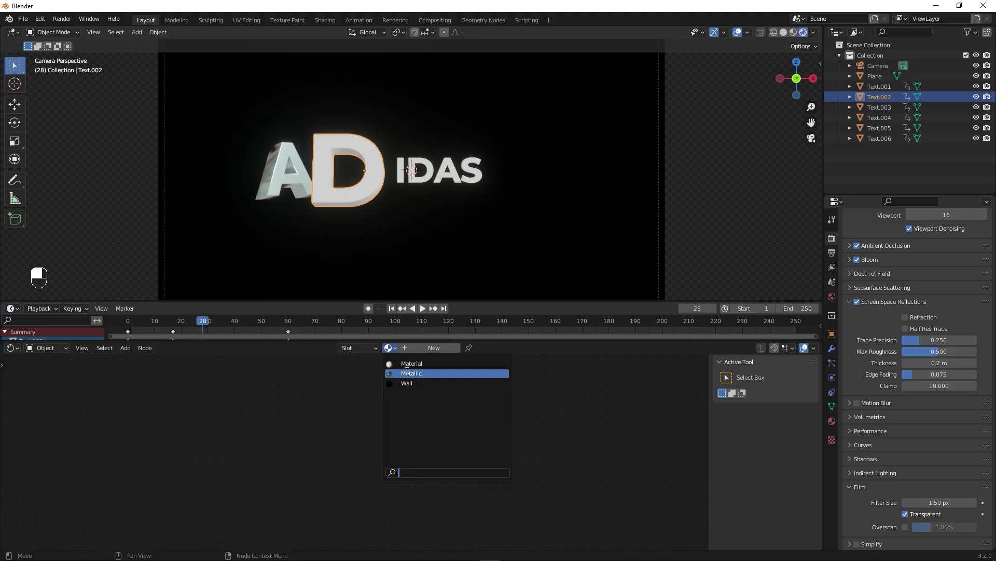
pyautogui.click(408, 373)
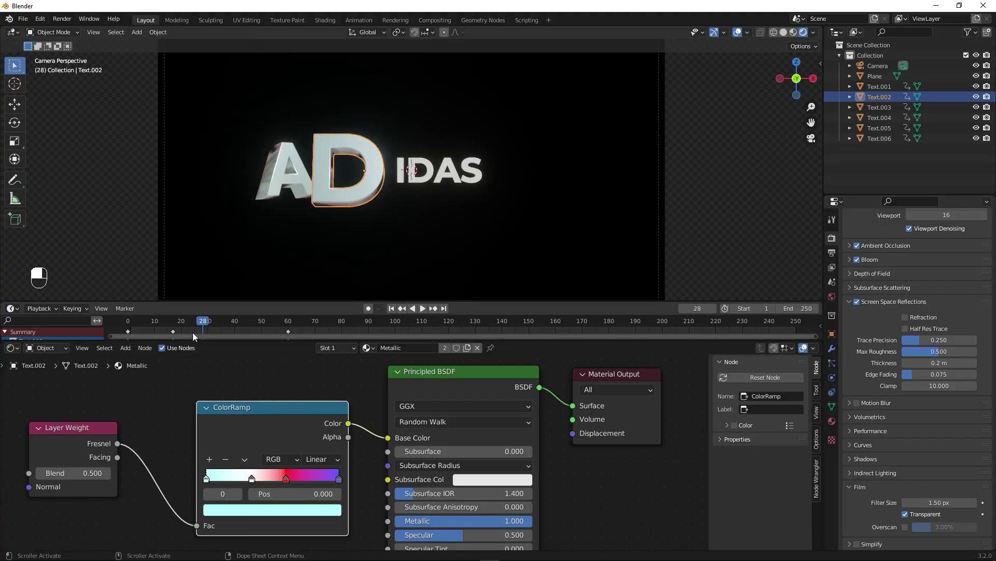
# Rework the ColorRamp with Ease interpolation, a light blue first stop and the white stop at 0.273, trying other stop orders at frame 15.
pyautogui.moveTo(192, 320); pyautogui.dragTo(168, 332)
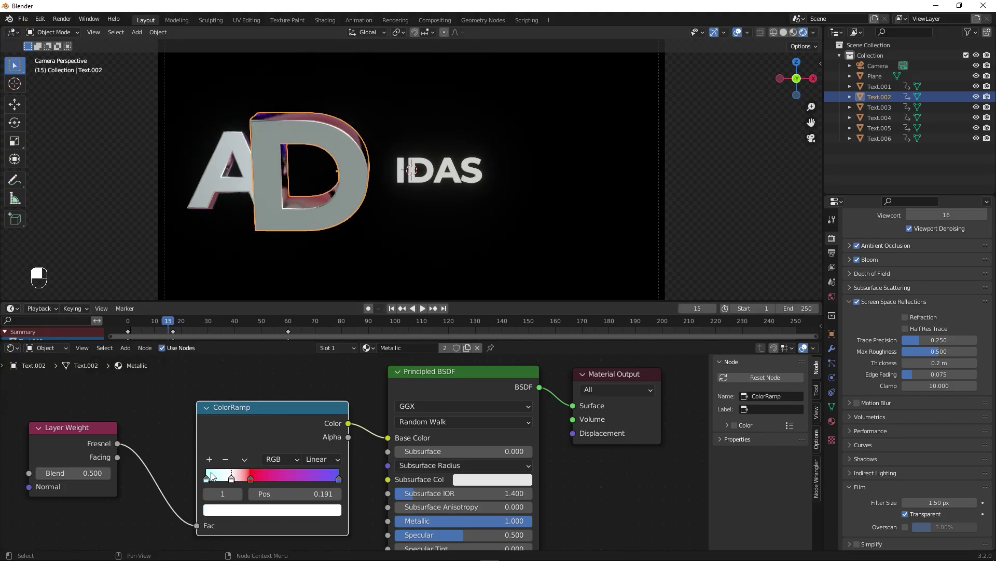
pyautogui.moveTo(206, 477)
pyautogui.mouseDown()
pyautogui.moveTo(301, 478)
pyautogui.moveTo(203, 478)
pyautogui.mouseUp()
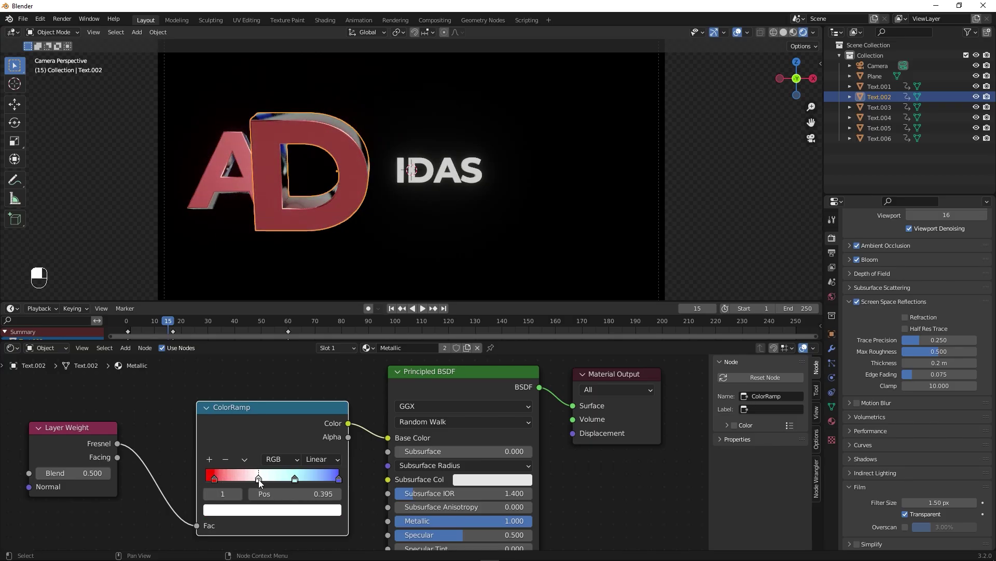
pyautogui.hotkey('ctrl', 'z')
pyautogui.hotkey('ctrl', 'z')
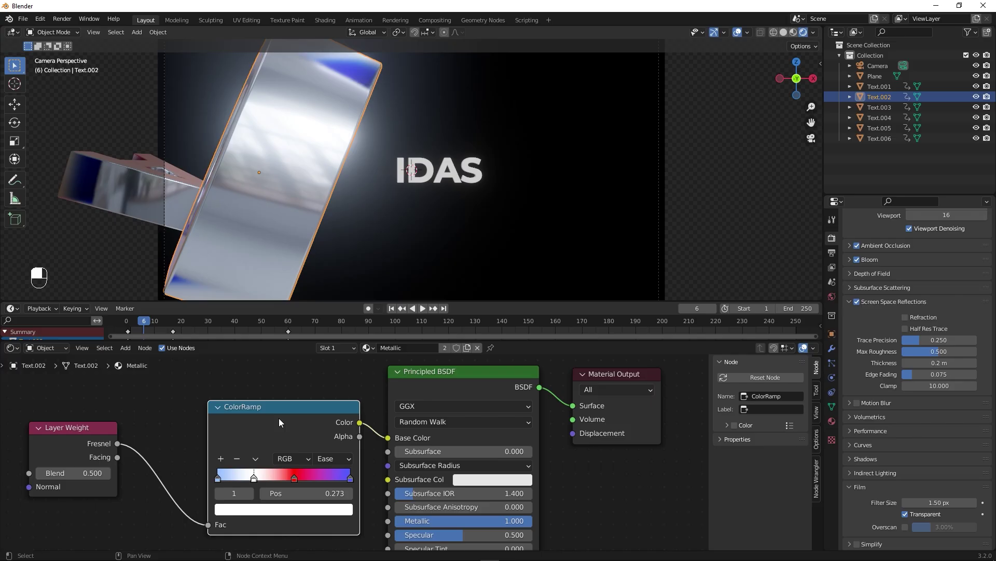
# Set the Principled BSDF's Clearcoat to 1.000, play the animation briefly and go to frame 26.
pyautogui.keyDown('alt'); pyautogui.keyDown('shift'); pyautogui.moveTo(612, 495); pyautogui.dragTo(576, 381); pyautogui.keyUp('shift'); pyautogui.keyUp('alt')
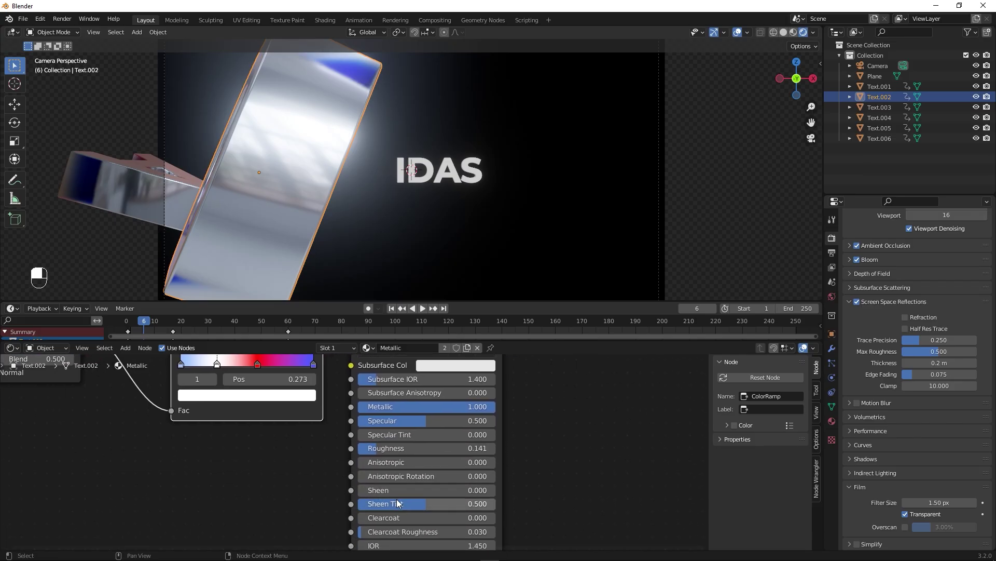
pyautogui.moveTo(371, 519); pyautogui.dragTo(467, 519)
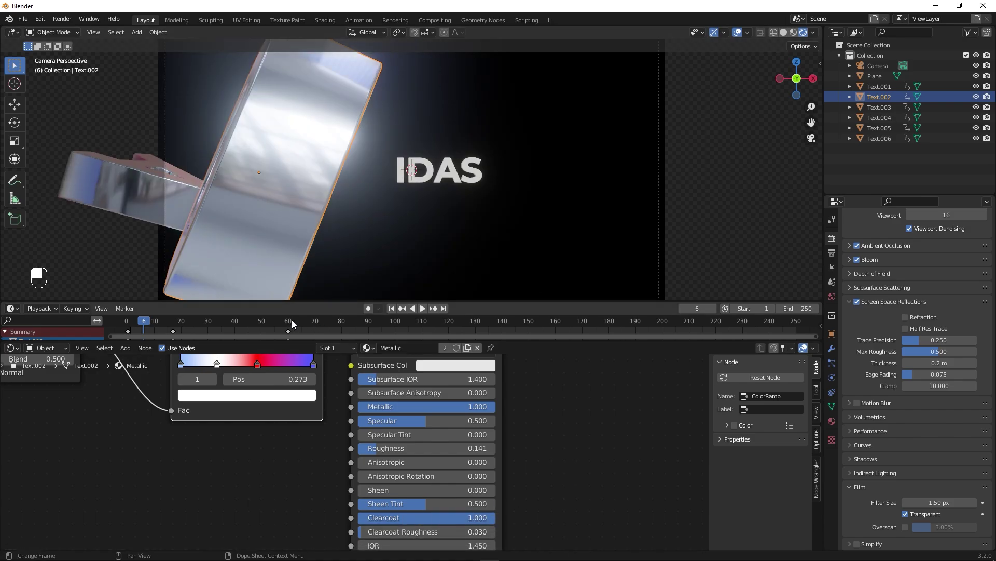
pyautogui.press('space')
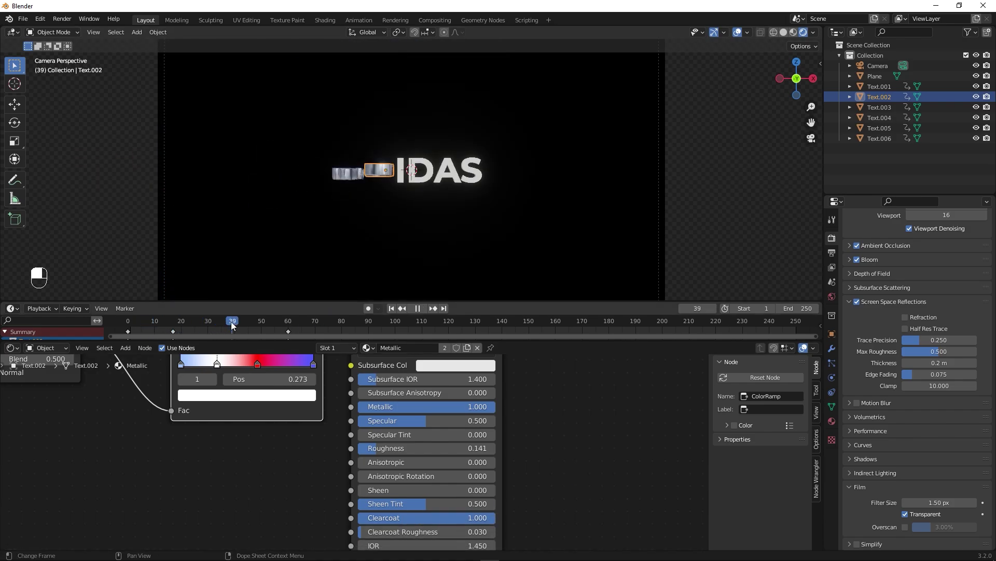
pyautogui.press('space')
pyautogui.moveTo(253, 324); pyautogui.dragTo(199, 328)
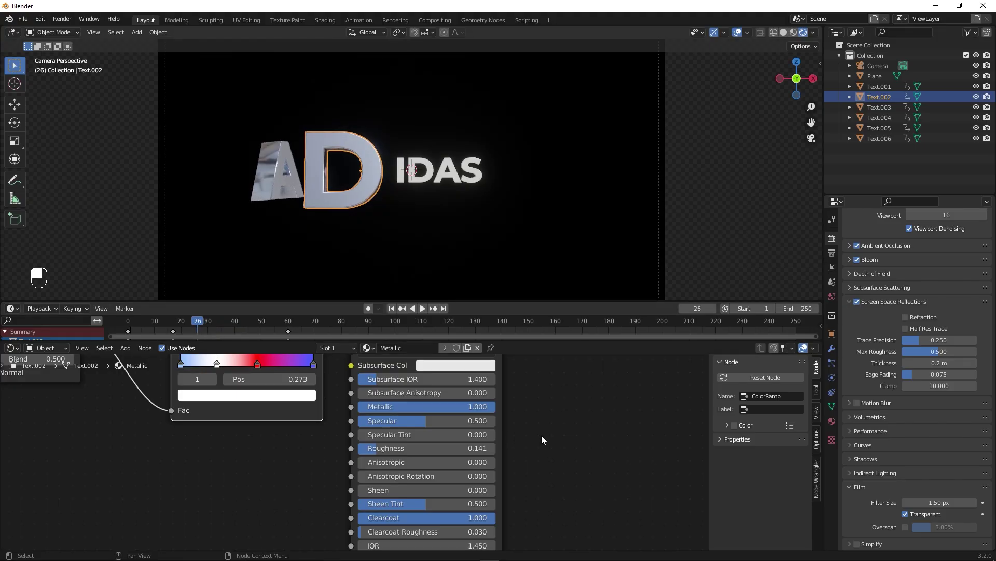
# Set the Principled BSDF's Roughness to 0 and preview the letters at frame 10.
pyautogui.scroll(2, 546, 445)
pyautogui.moveTo(545, 445)
pyautogui.keyDown('alt'); pyautogui.keyDown('shift'); pyautogui.mouseDown()
pyautogui.moveTo(525, 505)
pyautogui.moveTo(540, 451)
pyautogui.mouseUp(); pyautogui.keyUp('shift'); pyautogui.keyUp('alt')
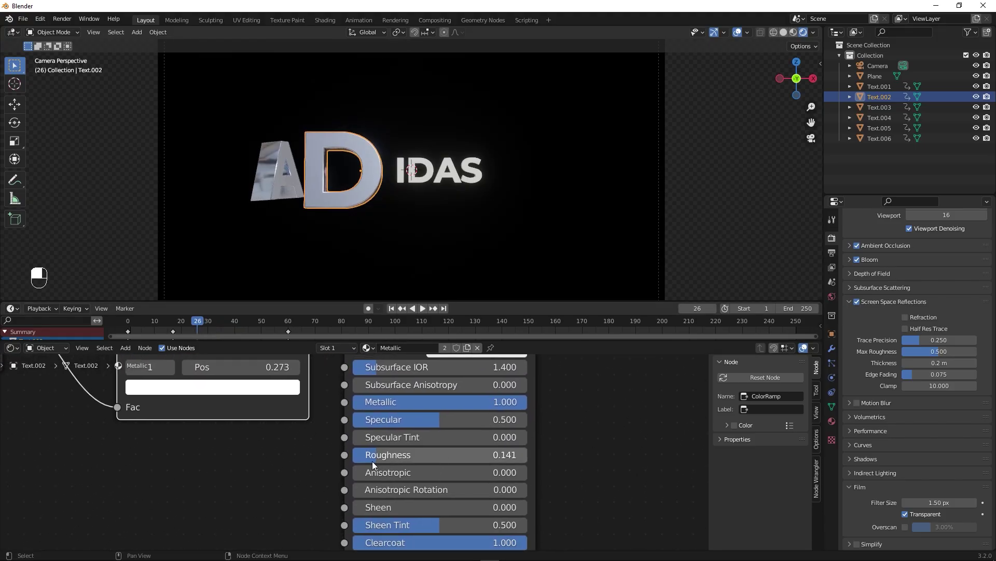
pyautogui.moveTo(370, 455); pyautogui.dragTo(348, 455)
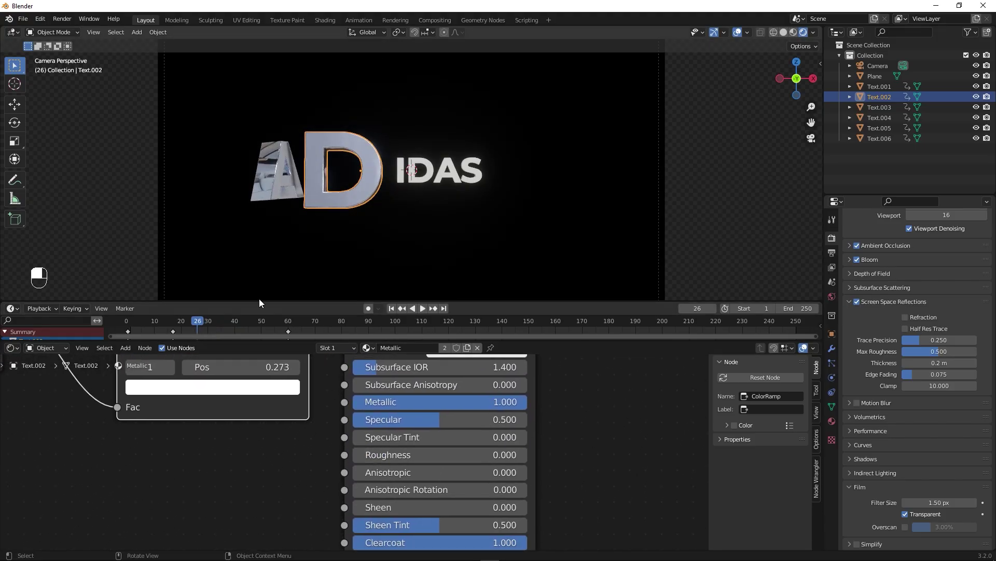
pyautogui.moveTo(196, 325); pyautogui.dragTo(155, 335)
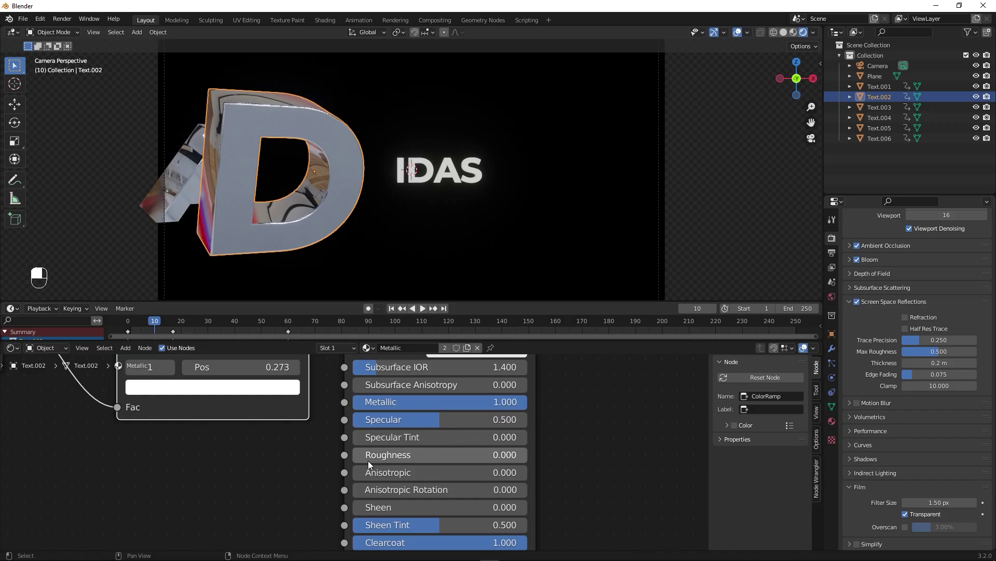
# Try a different Specular value and undo it, keeping the adjustment to the metallic material's Roughness at 0.091.
pyautogui.moveTo(368, 456); pyautogui.dragTo(391, 456)
pyautogui.moveTo(419, 415); pyautogui.dragTo(473, 419)
pyautogui.hotkey('ctrl', 'z')
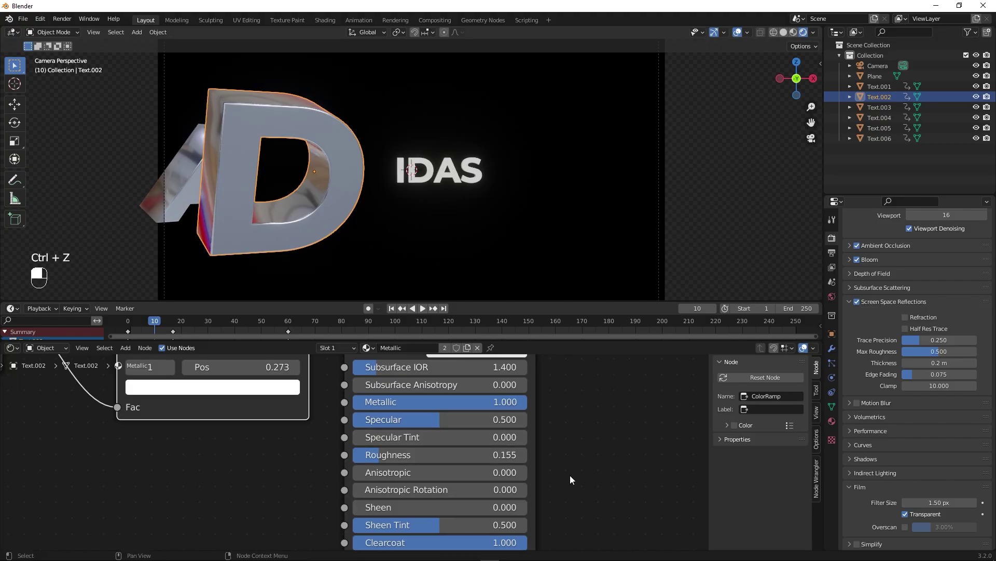
pyautogui.scroll(-1, 570, 475)
pyautogui.moveTo(377, 455); pyautogui.dragTo(368, 454)
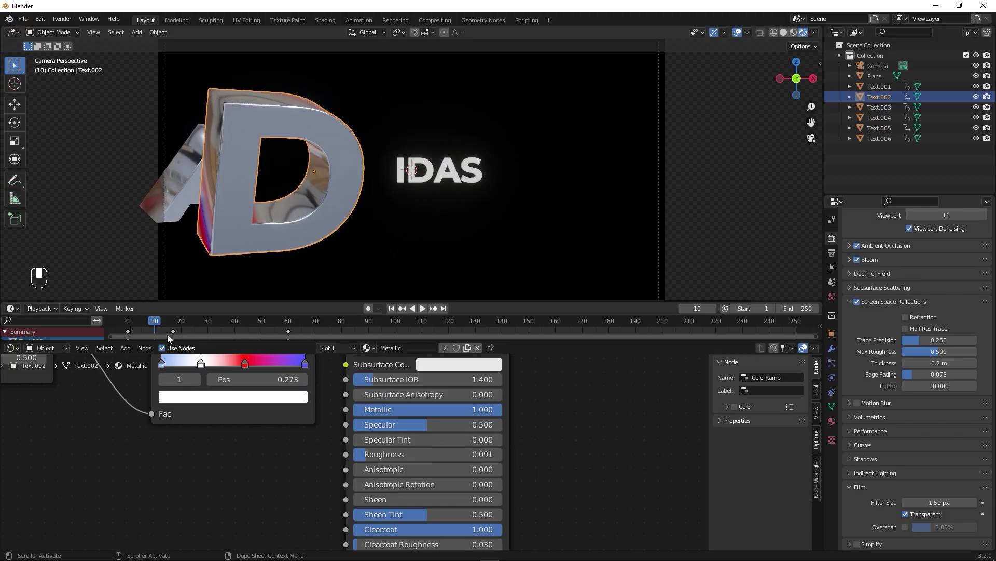
# Play the letter animation from the start up to frame 54 and clear the selection.
pyautogui.click(129, 323)
pyautogui.press('space')
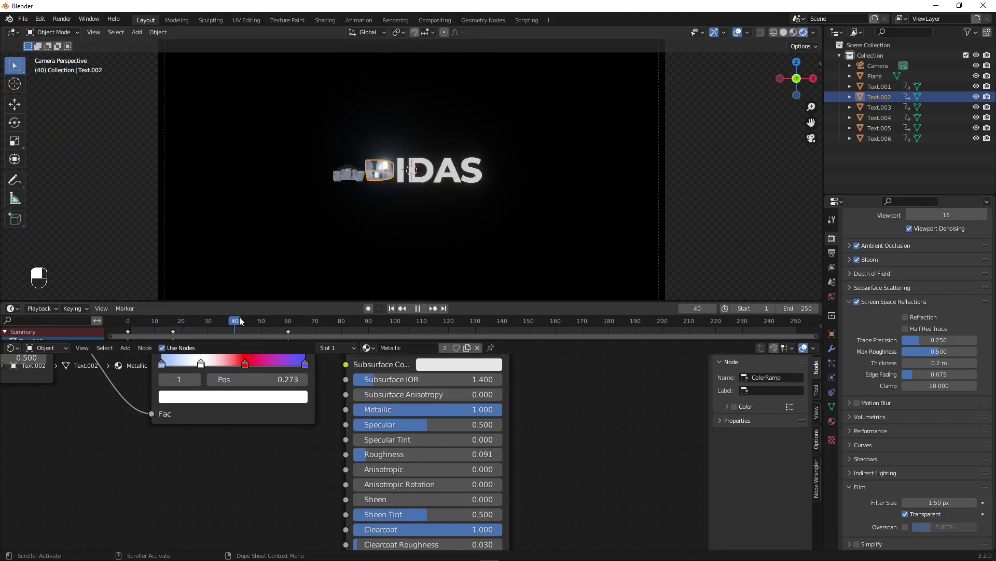
pyautogui.press('space')
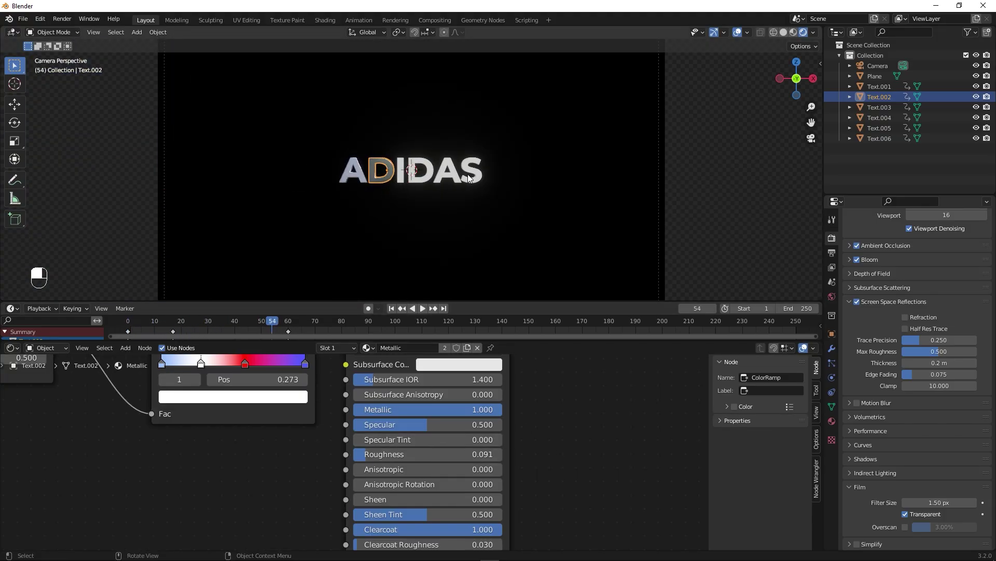
pyautogui.click(403, 206)
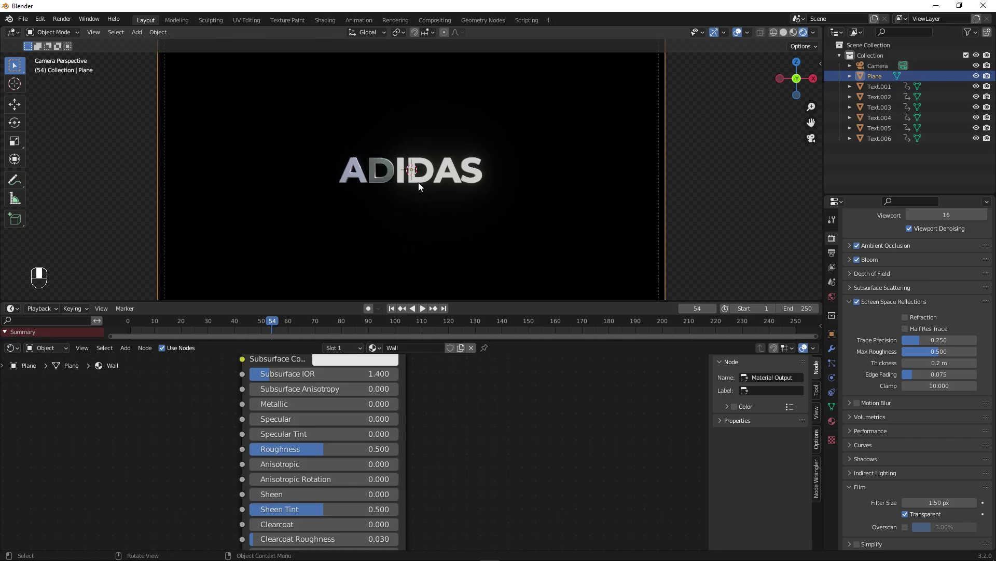
pyautogui.hotkey('alt', 'a')
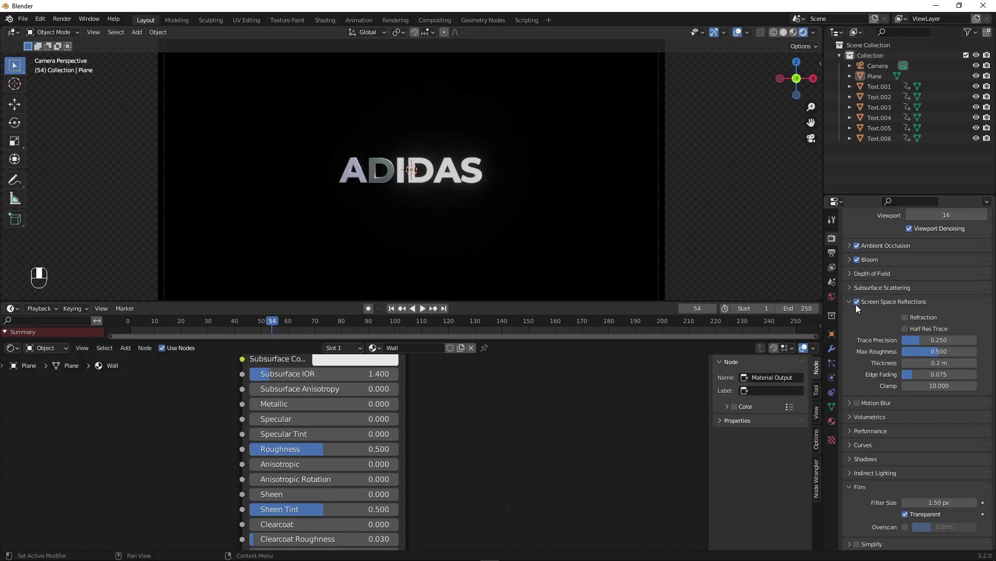
# Set the scene's output frame range to end at frame 61.
pyautogui.scroll(3, 854, 302)
pyautogui.click(832, 252)
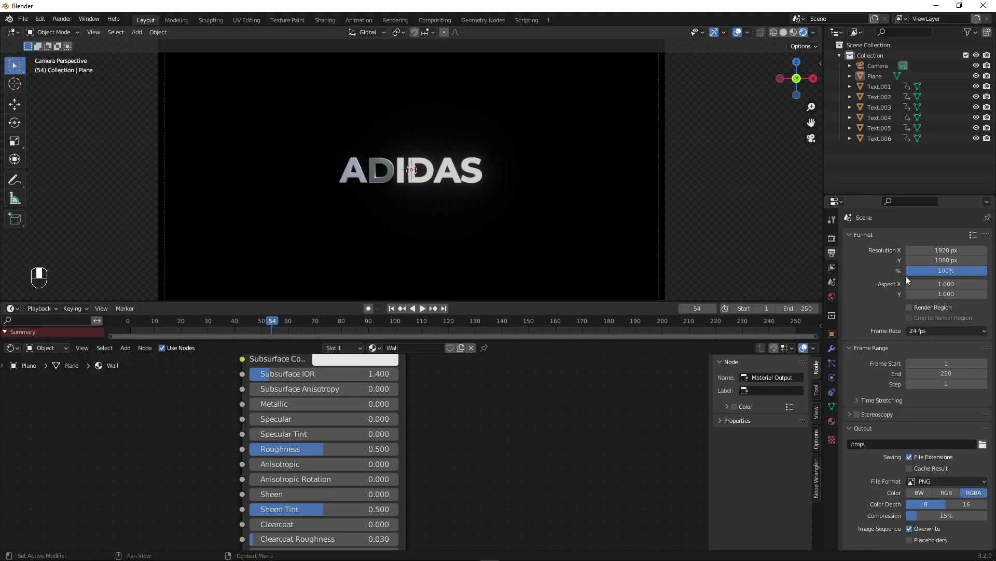
pyautogui.click(926, 331)
pyautogui.doubleClick(944, 373)
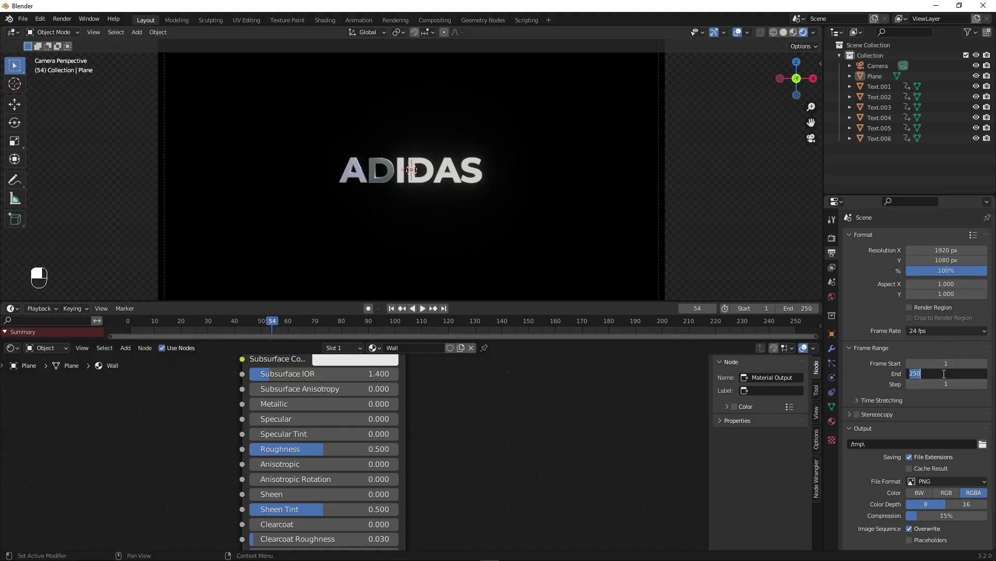
pyautogui.write('61')
pyautogui.press('Return')
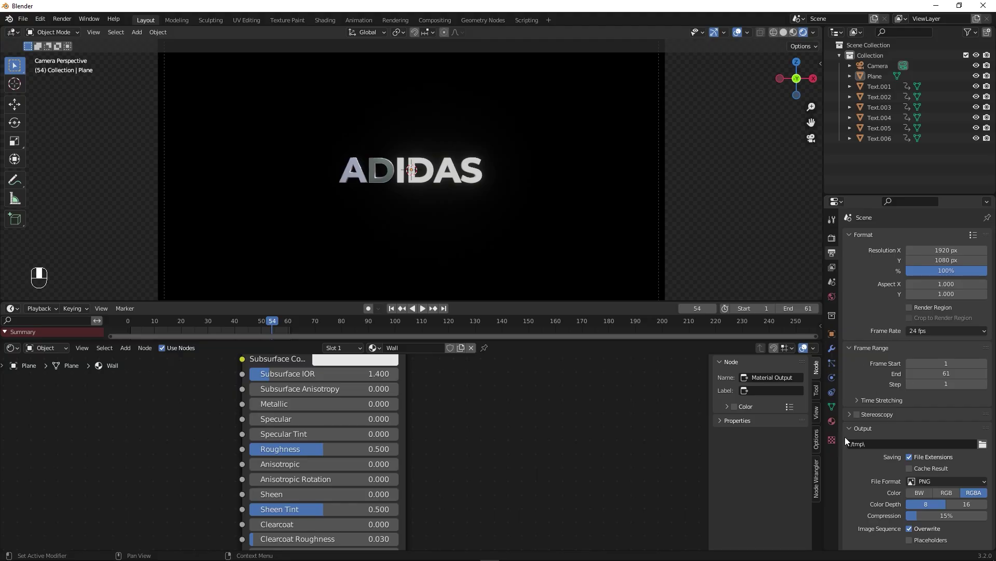
# Configure the PNG output as RGBA with a color depth of 16 and 0% compression.
pyautogui.scroll(-2, 854, 469)
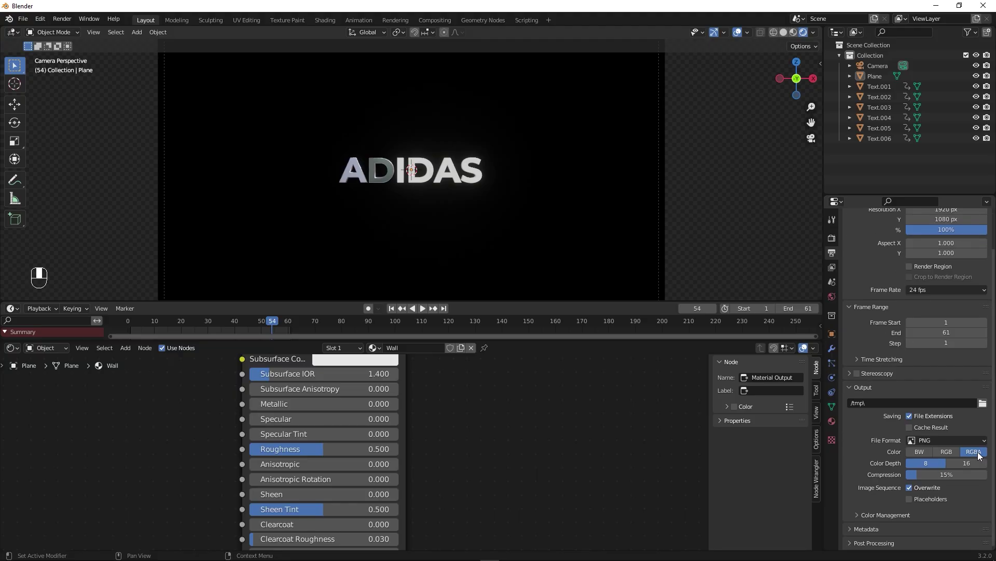
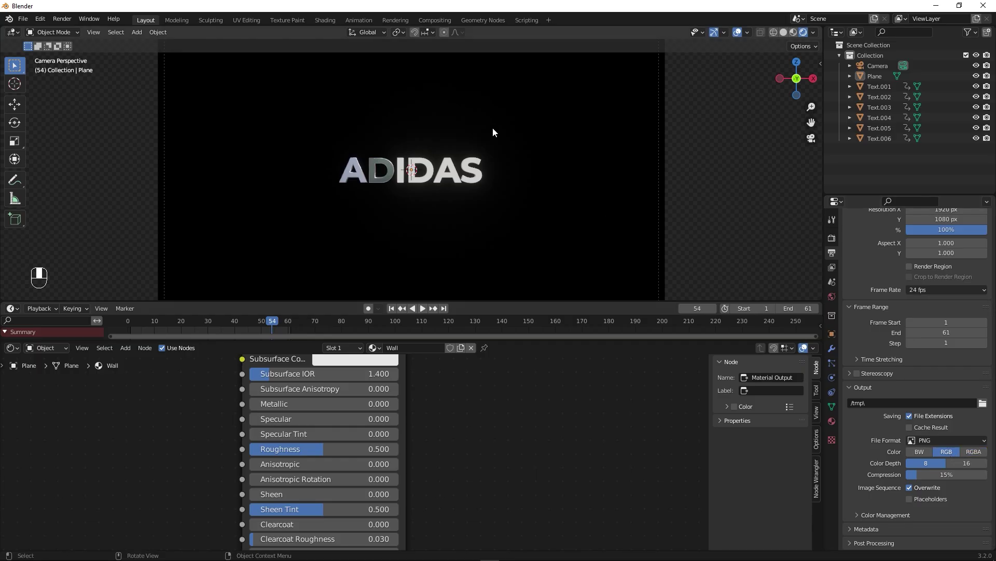
pyautogui.click(973, 451)
pyautogui.click(200, 81)
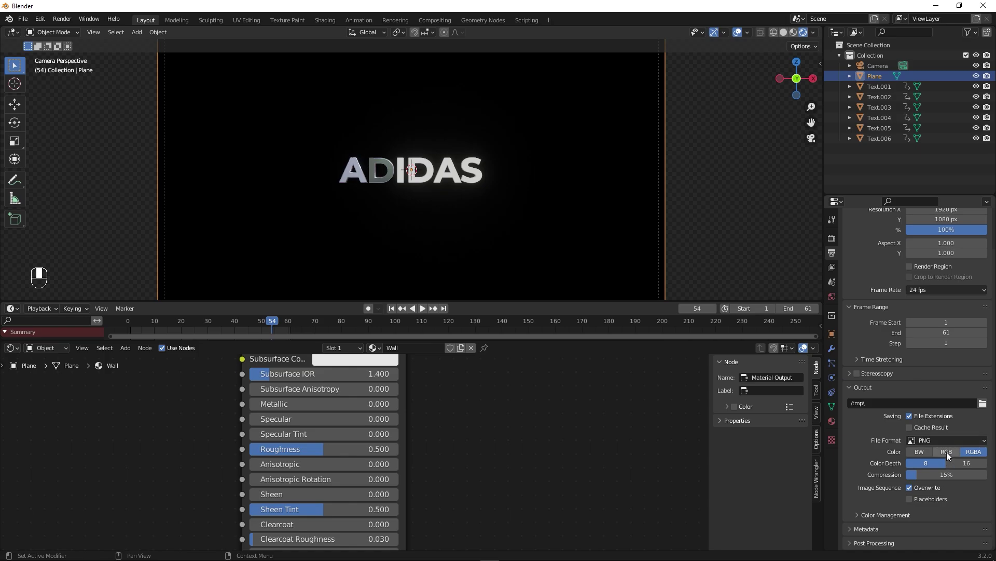
pyautogui.click(964, 461)
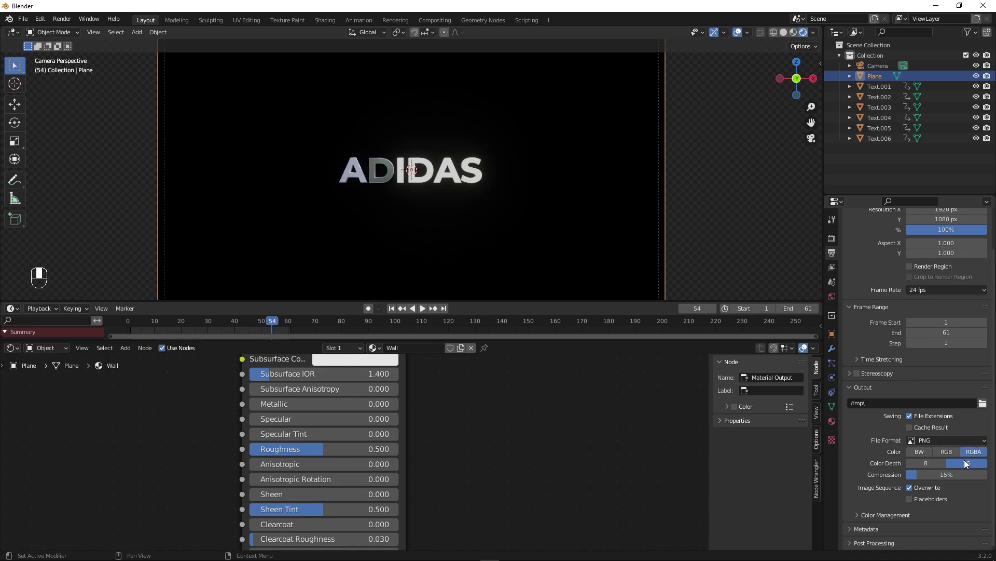
pyautogui.moveTo(915, 475); pyautogui.dragTo(900, 476)
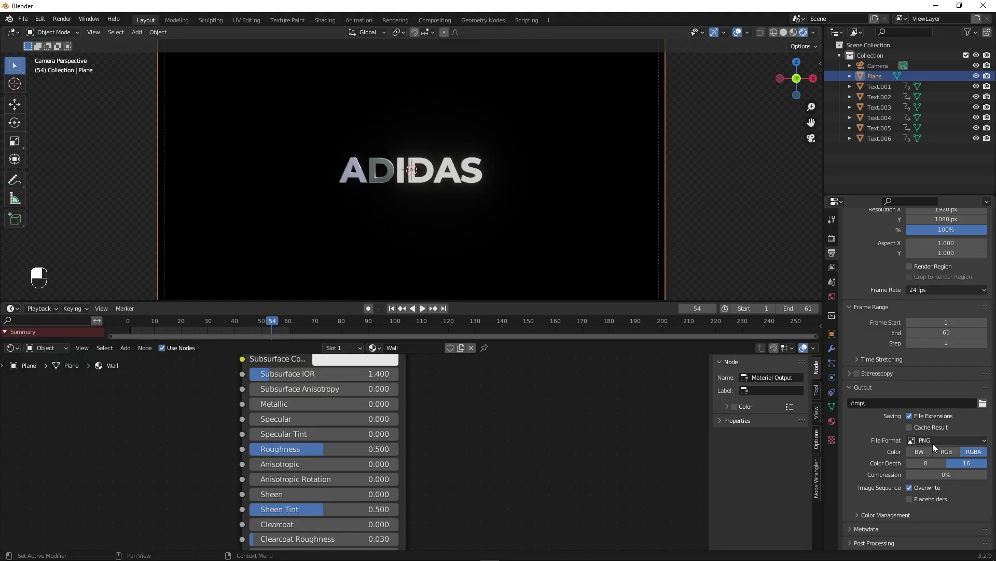
pyautogui.click(984, 404)
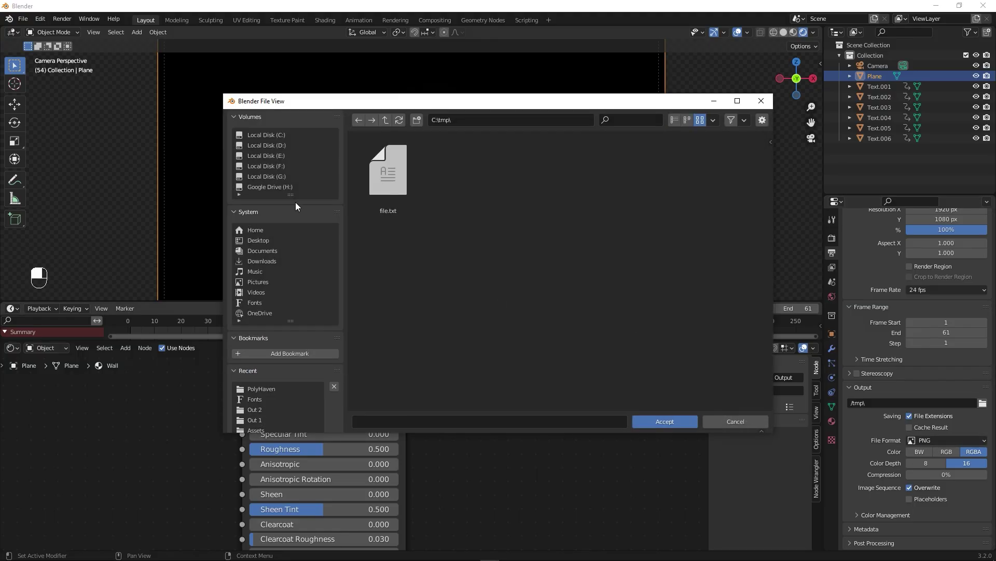
pyautogui.click(739, 423)
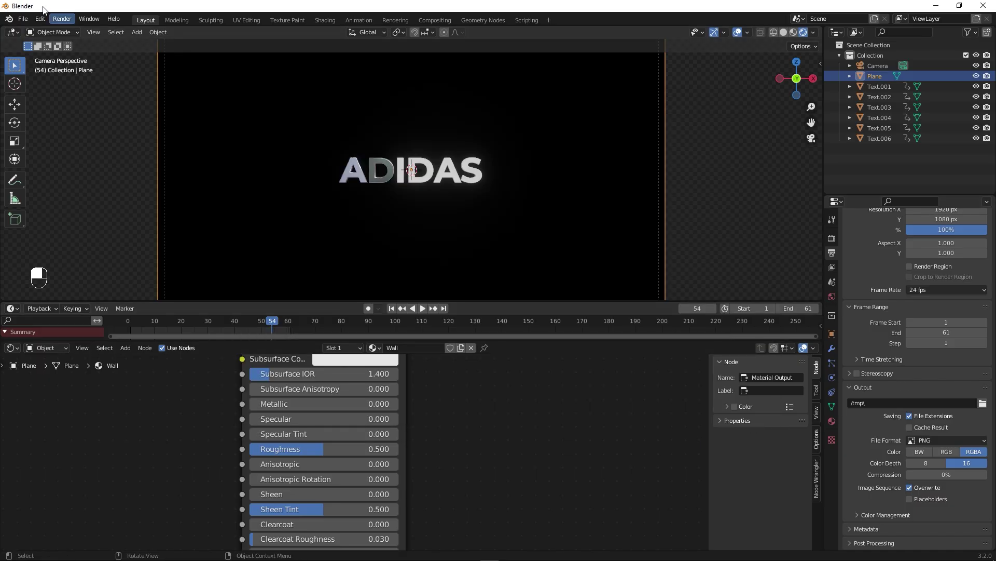
pyautogui.click(70, 18)
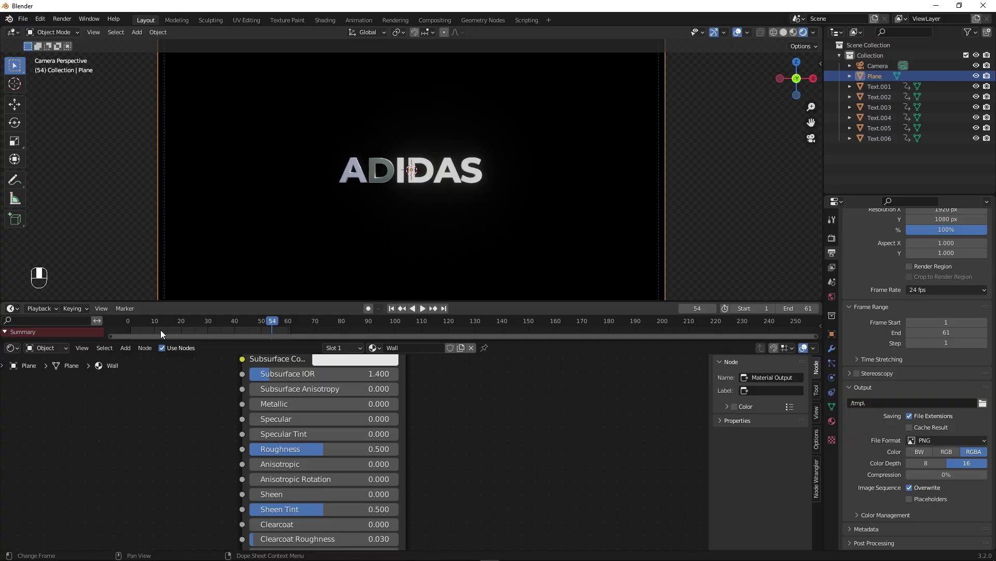
pyautogui.moveTo(141, 322); pyautogui.dragTo(282, 318)
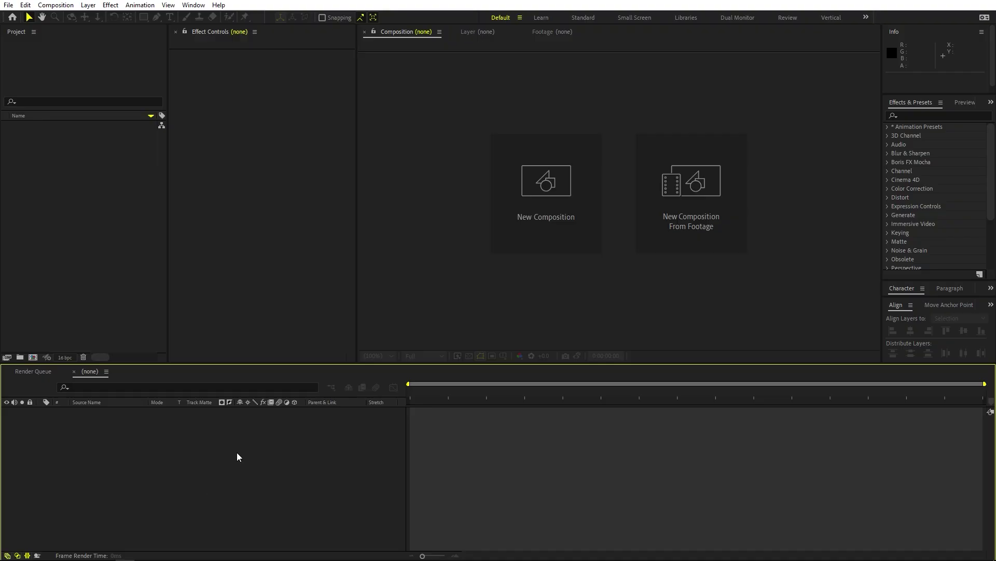
# Switch to After Effects and import the frames starting at Text 10001.png from the Out 1 folder as a PNG sequence.
pyautogui.rightClick(77, 218)
pyautogui.moveTo(107, 245)
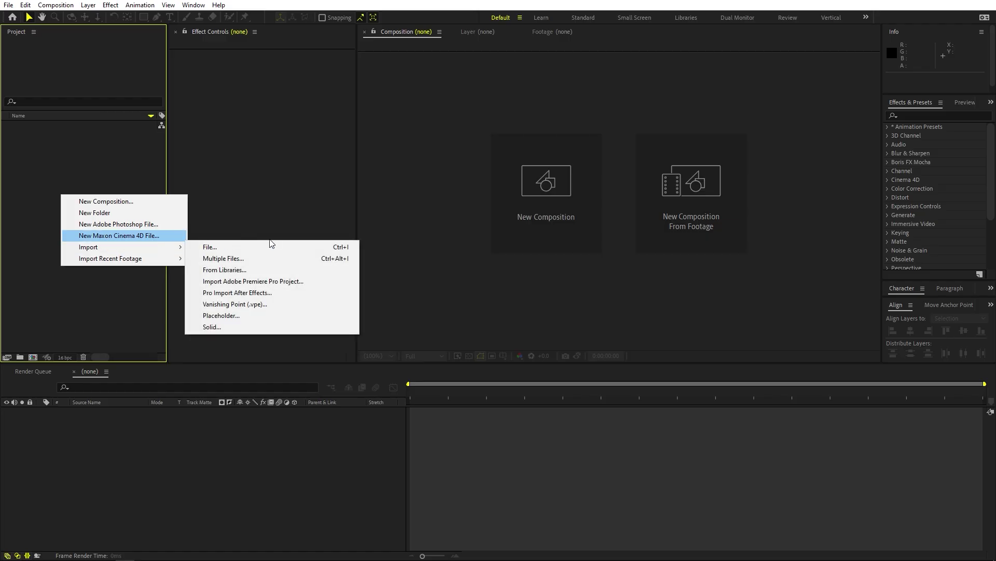
pyautogui.click(254, 247)
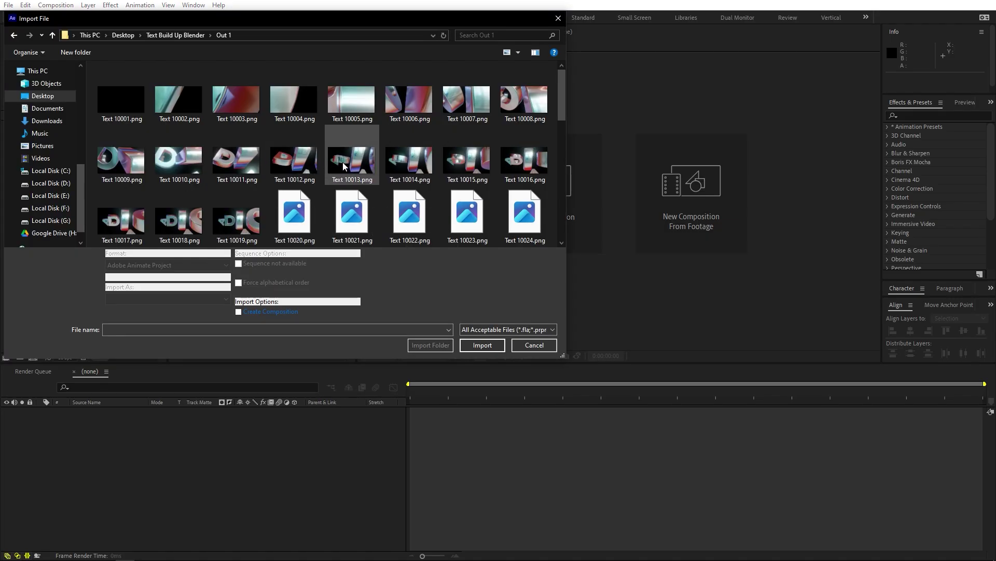
pyautogui.click(115, 101)
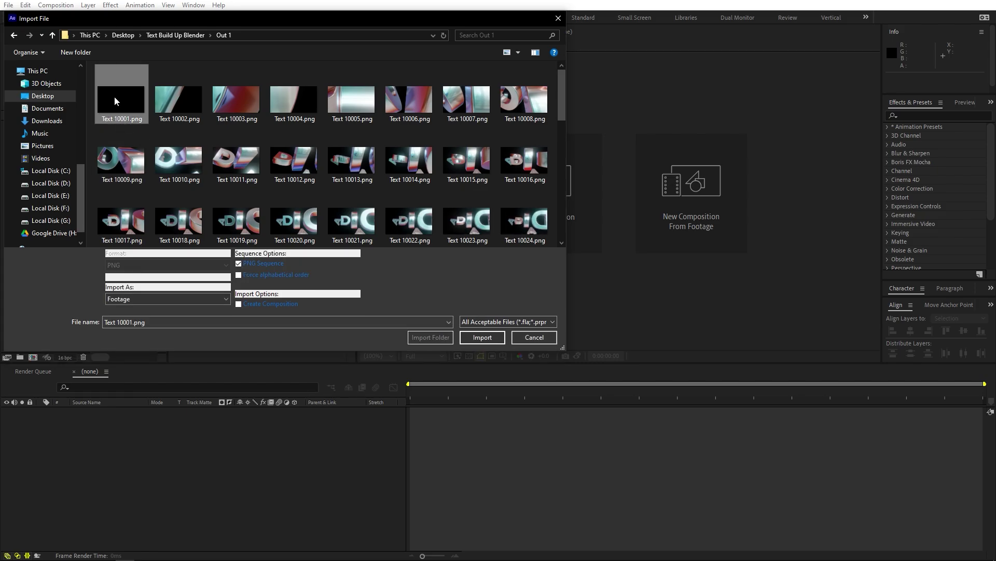
pyautogui.click(238, 264)
pyautogui.click(238, 264)
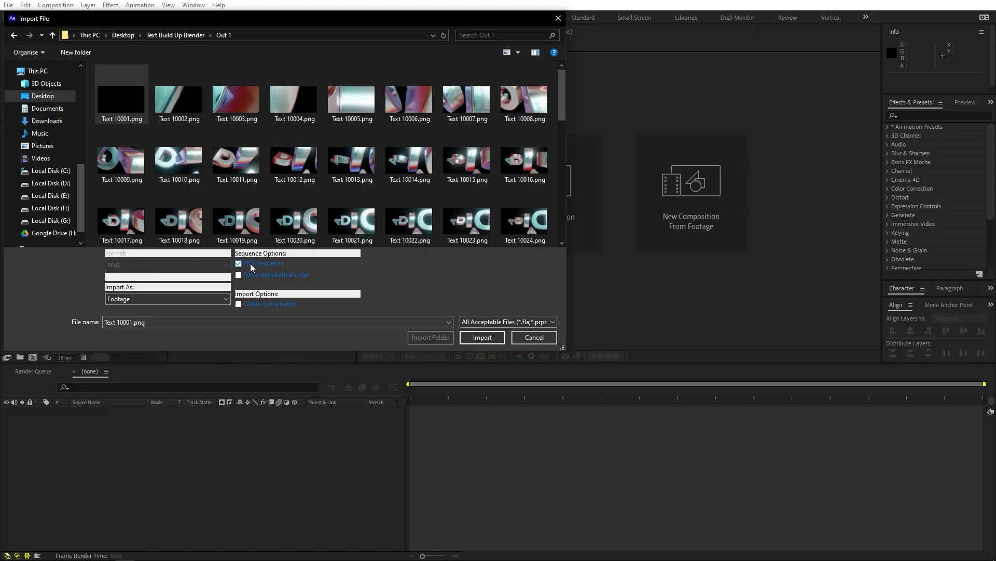
pyautogui.click(482, 338)
pyautogui.click(34, 127)
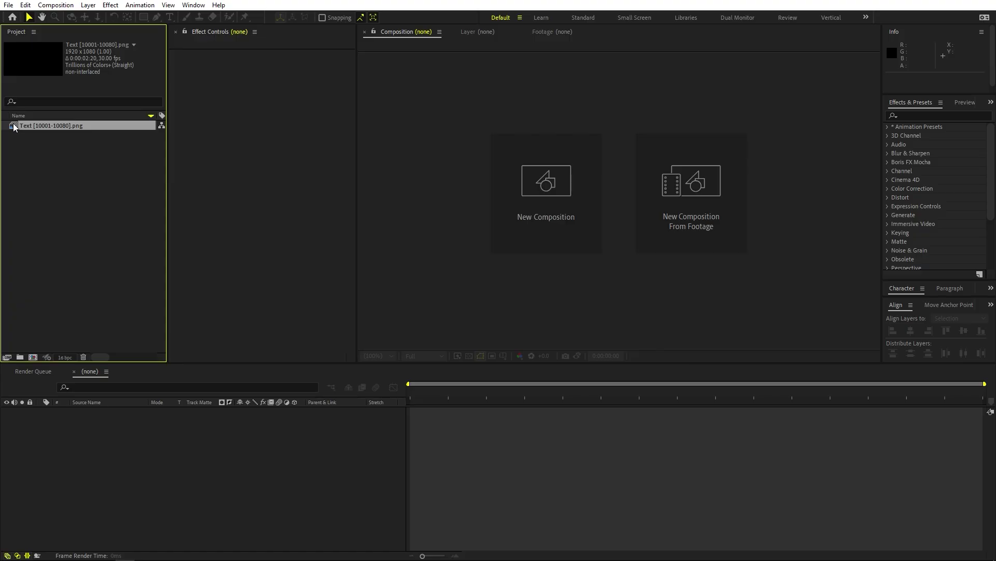
pyautogui.moveTo(14, 128); pyautogui.dragTo(31, 358)
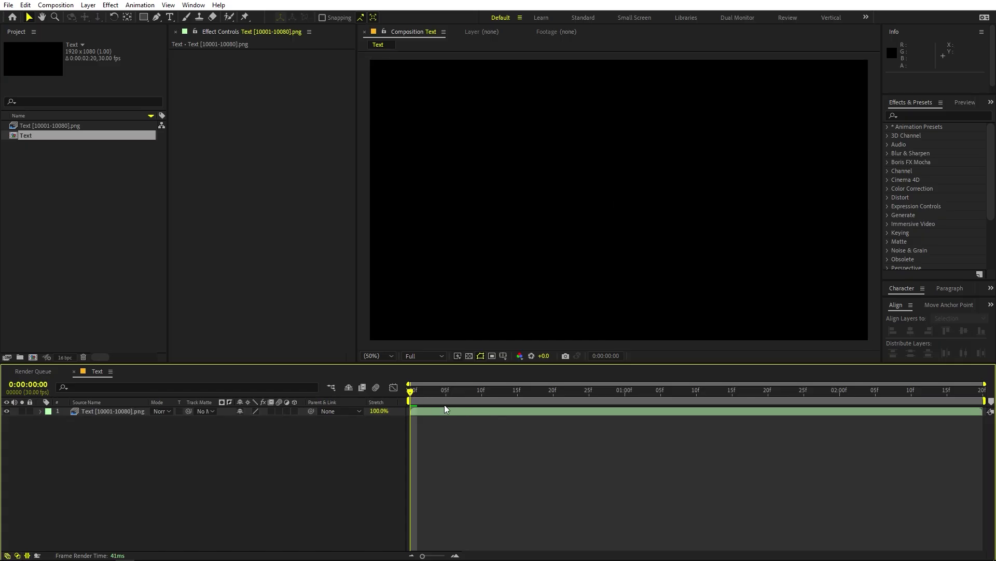
pyautogui.press('space')
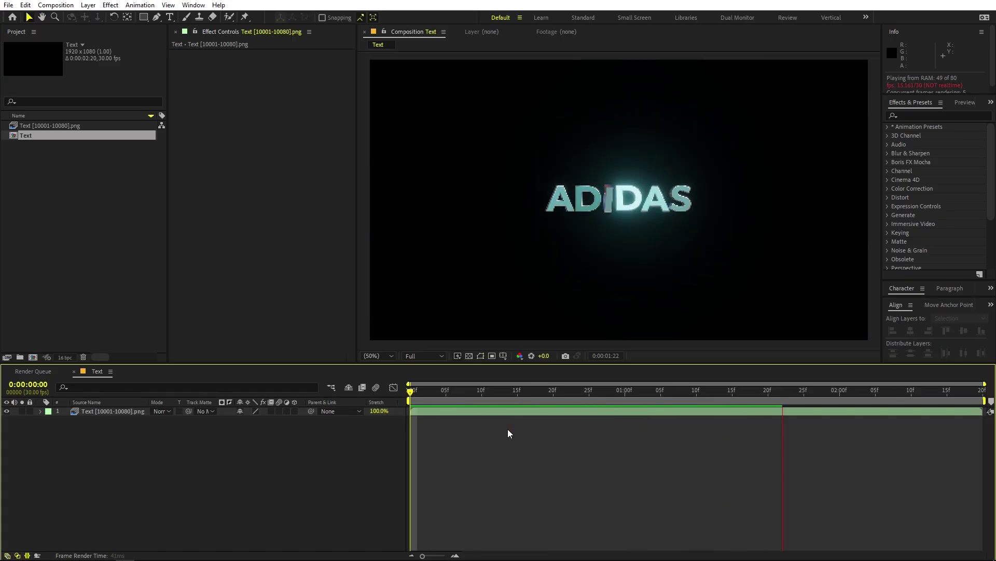
# Review the letter rotation between about 0:00:01:17 and 0:00:01:21, and return to the start of the composition.
pyautogui.moveTo(913, 392); pyautogui.dragTo(749, 393)
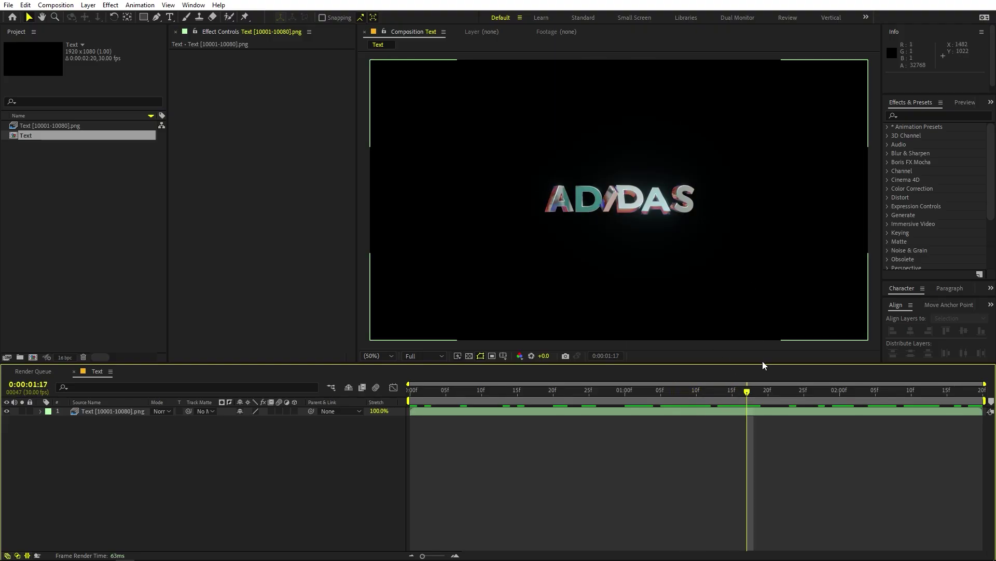
pyautogui.moveTo(749, 392)
pyautogui.mouseDown()
pyautogui.moveTo(671, 397)
pyautogui.moveTo(753, 392)
pyautogui.mouseUp()
pyautogui.press('space')
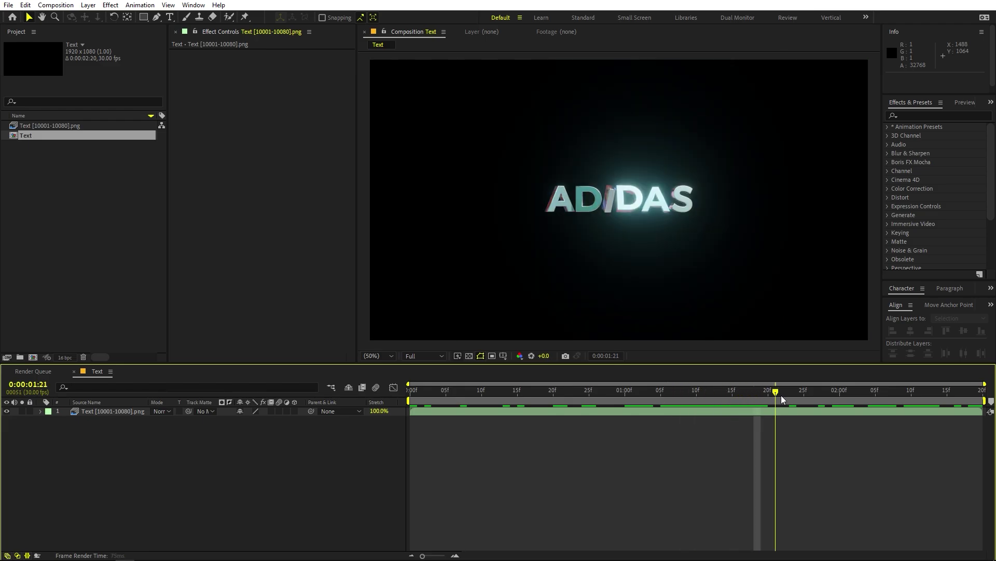
pyautogui.press('Home')
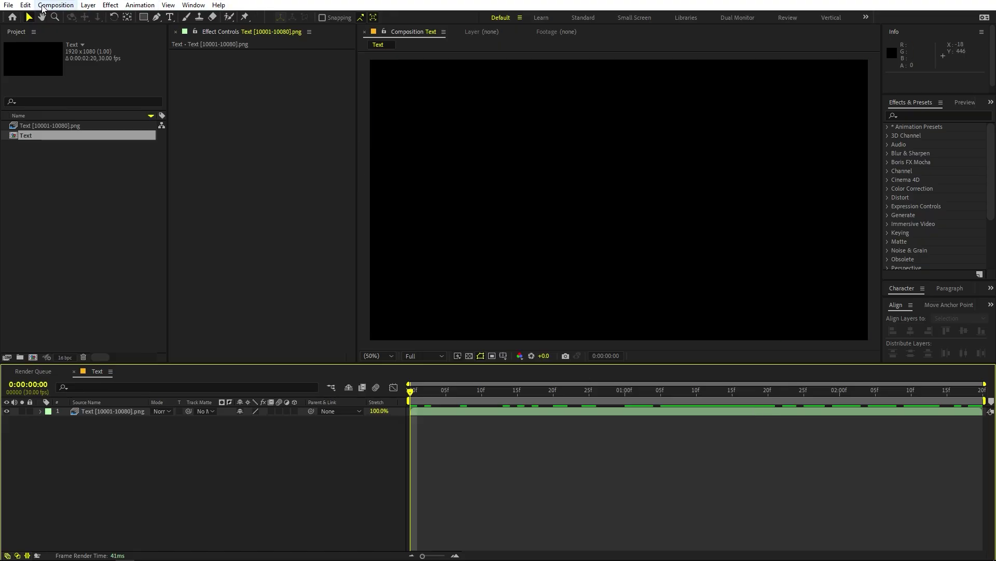
# Set the Text composition's duration to 0:00:05:00 and show its whole length in the timeline.
pyautogui.click(63, 5)
pyautogui.click(67, 33)
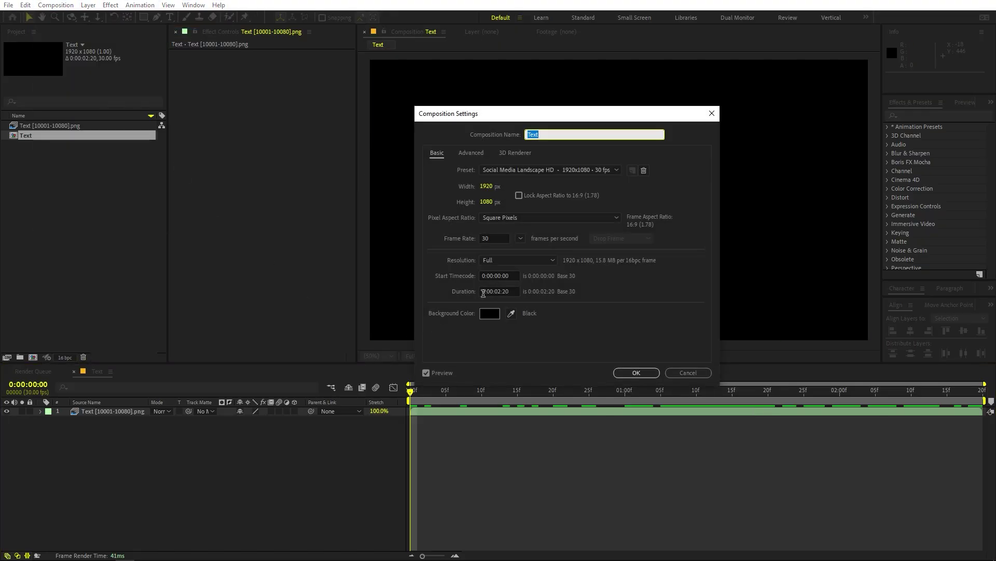
pyautogui.click(503, 291)
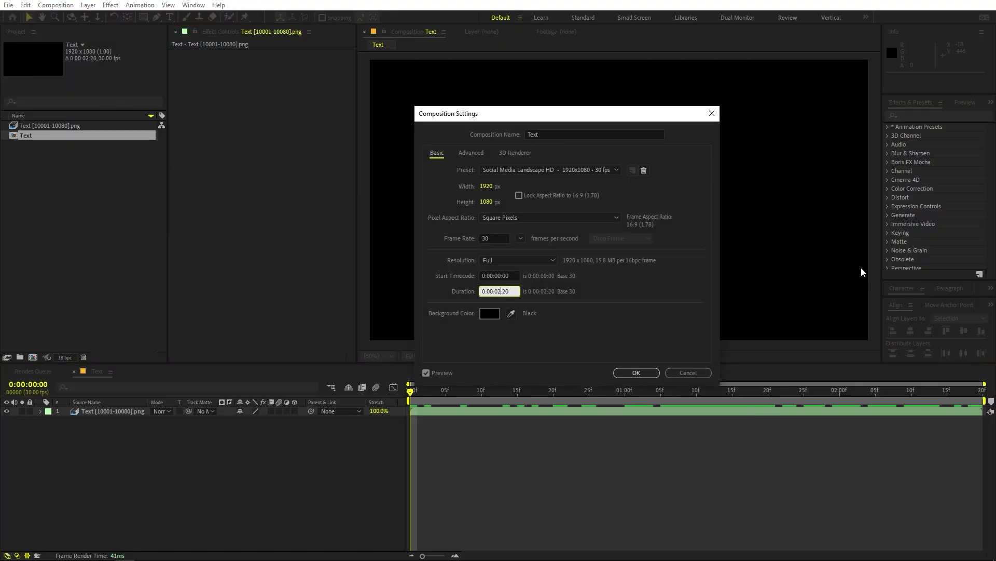
pyautogui.hotkey('shift', 'Right')
pyautogui.click(638, 373)
pyautogui.moveTo(435, 556); pyautogui.dragTo(422, 556)
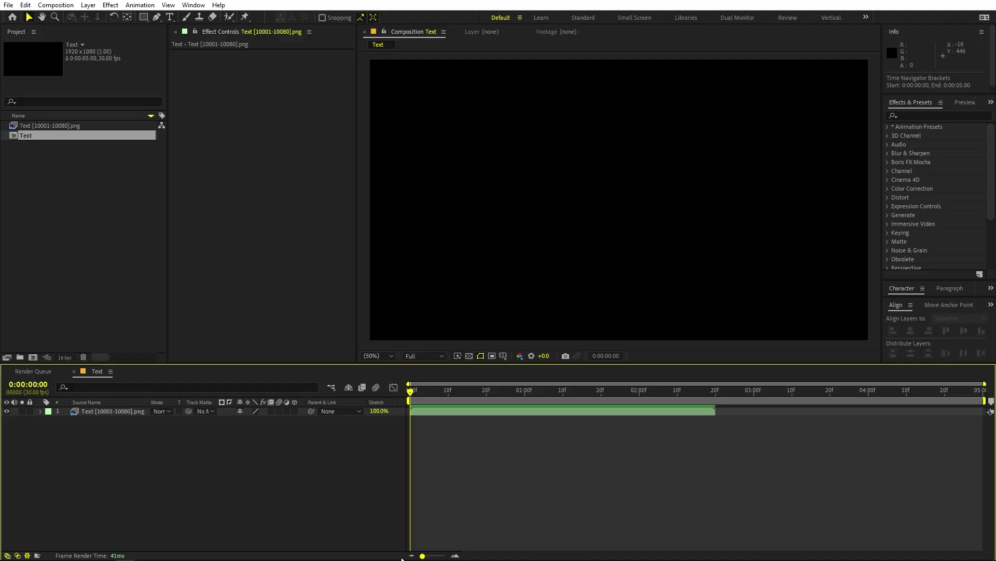
# Go to 0:00:02:12 and add a text layer reading ADIDAS just below the rendered letters.
pyautogui.moveTo(416, 396); pyautogui.dragTo(687, 400)
pyautogui.click(162, 254)
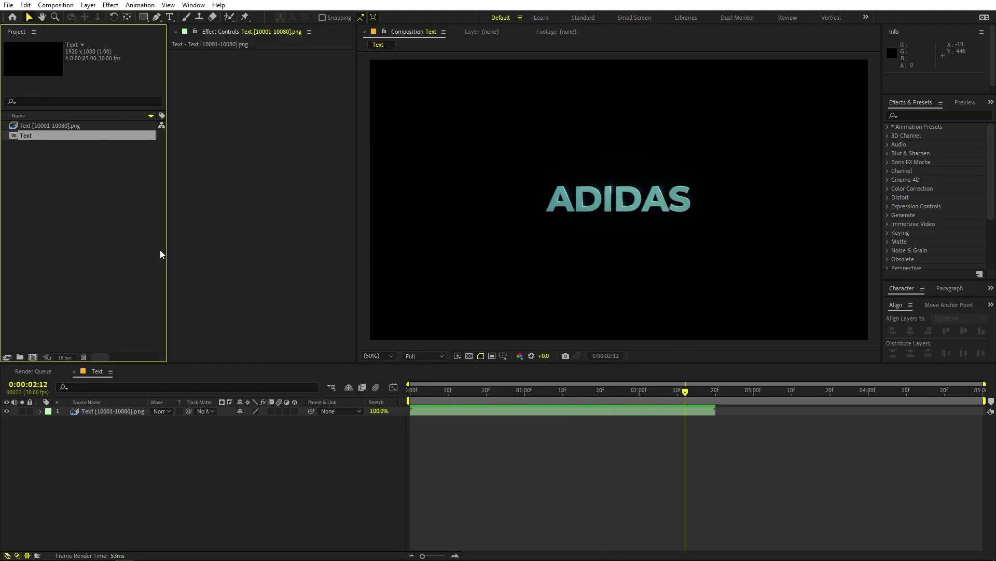
pyautogui.click(99, 212)
pyautogui.click(170, 17)
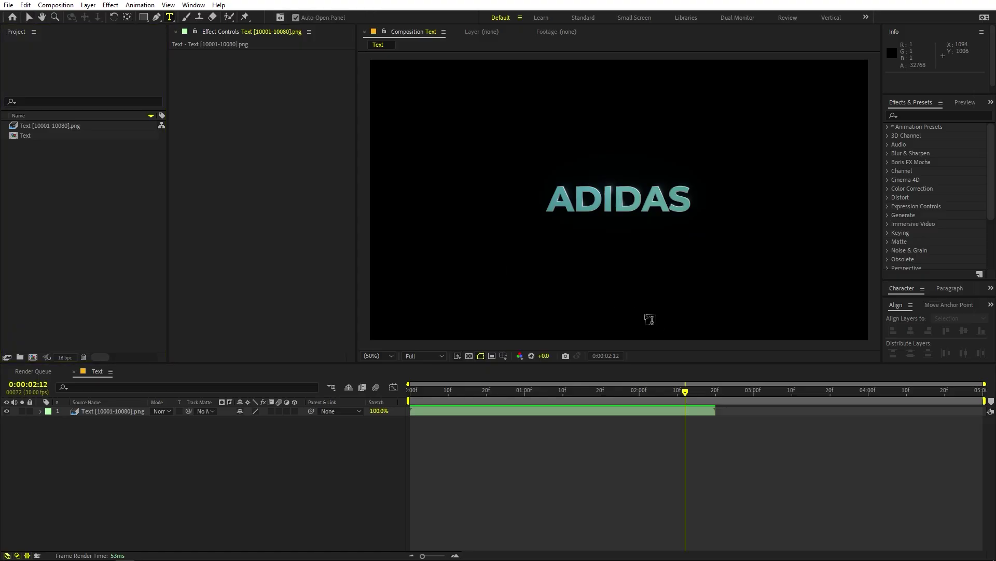
pyautogui.click(544, 265)
pyautogui.write('AD')
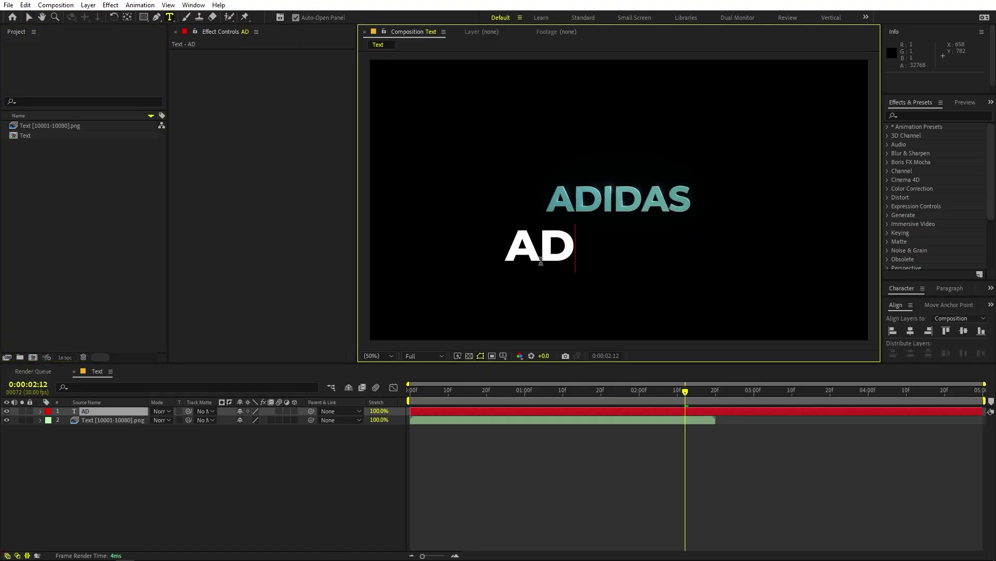
pyautogui.write('IDAS')
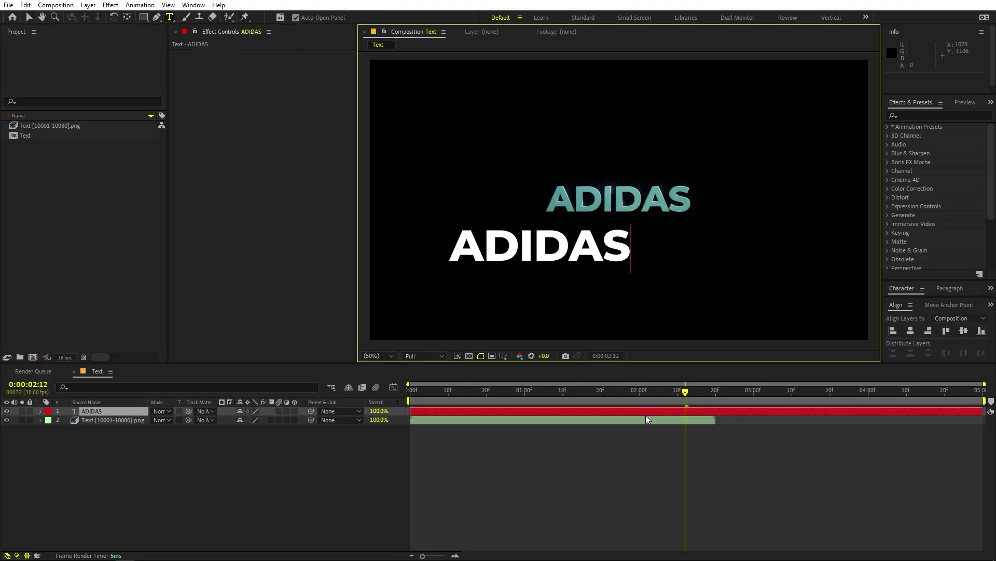
# Set the ADIDAS text layer's Montserrat style to Bold and center the layer horizontally and vertically in the composition.
pyautogui.click(647, 409)
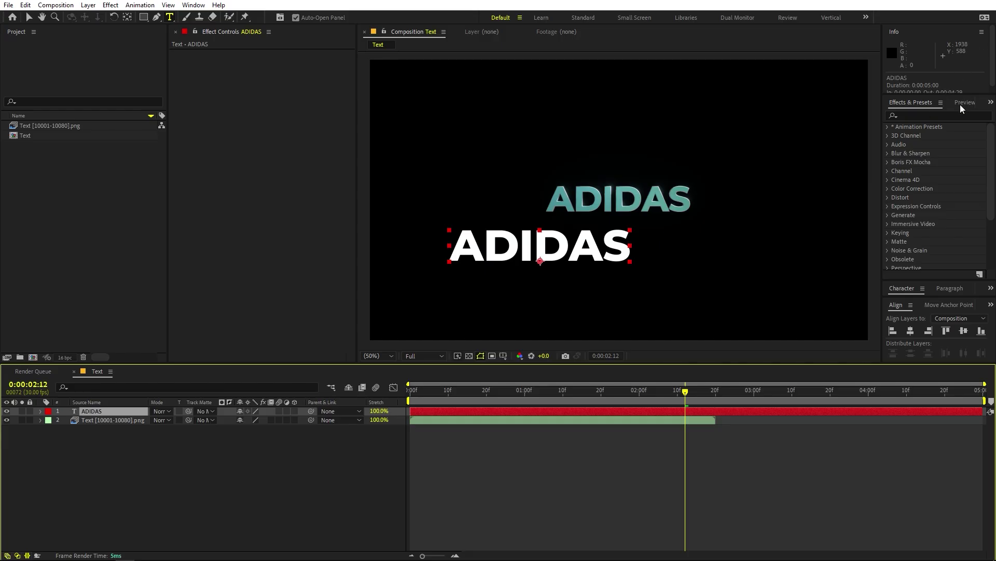
pyautogui.moveTo(927, 278); pyautogui.dragTo(928, 154)
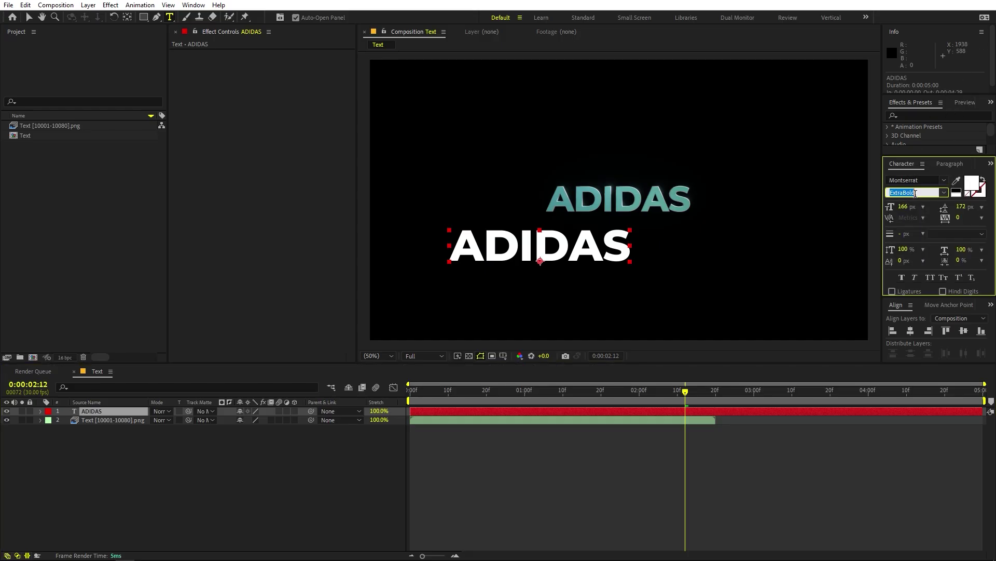
pyautogui.click(942, 192)
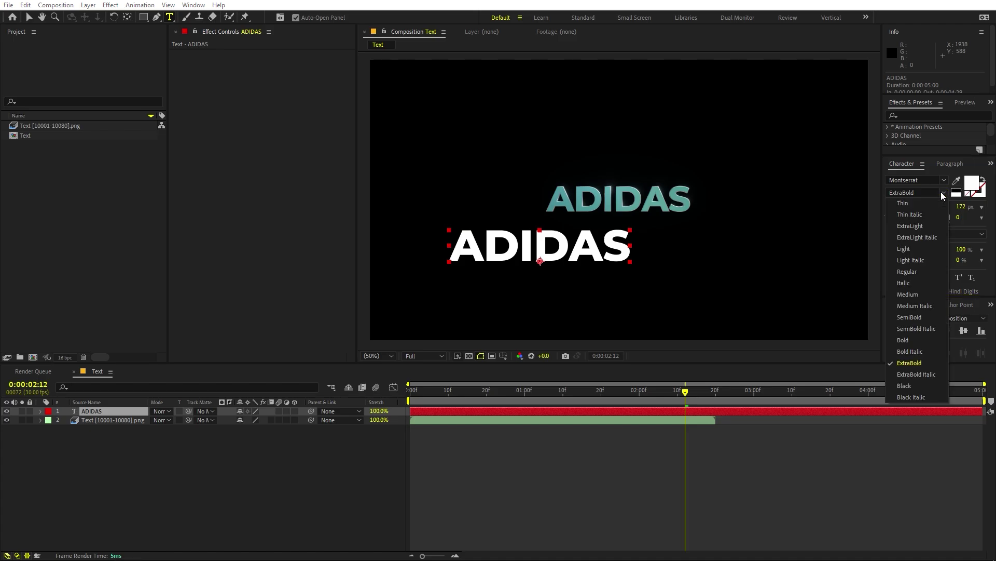
pyautogui.click(914, 340)
pyautogui.click(910, 330)
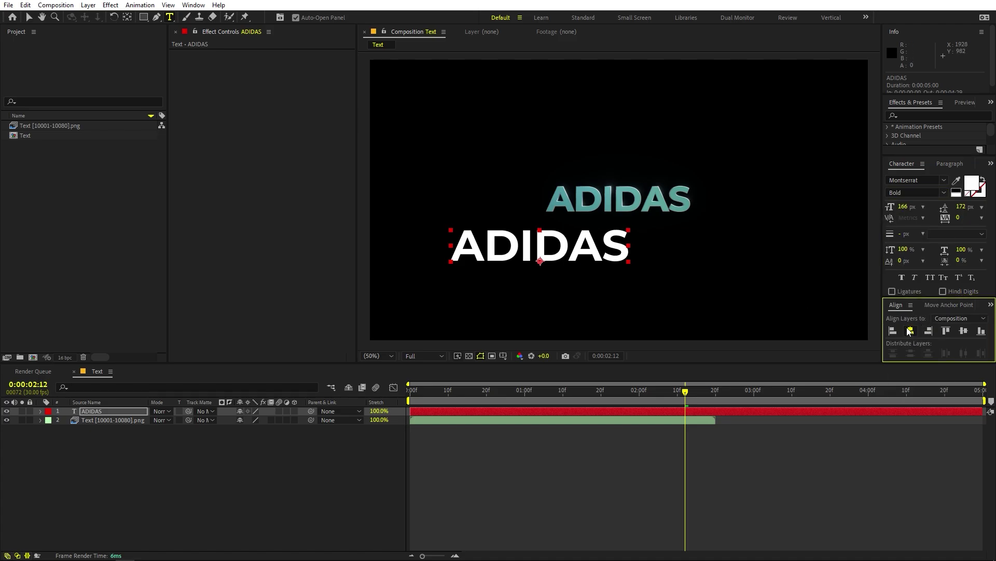
pyautogui.click(963, 331)
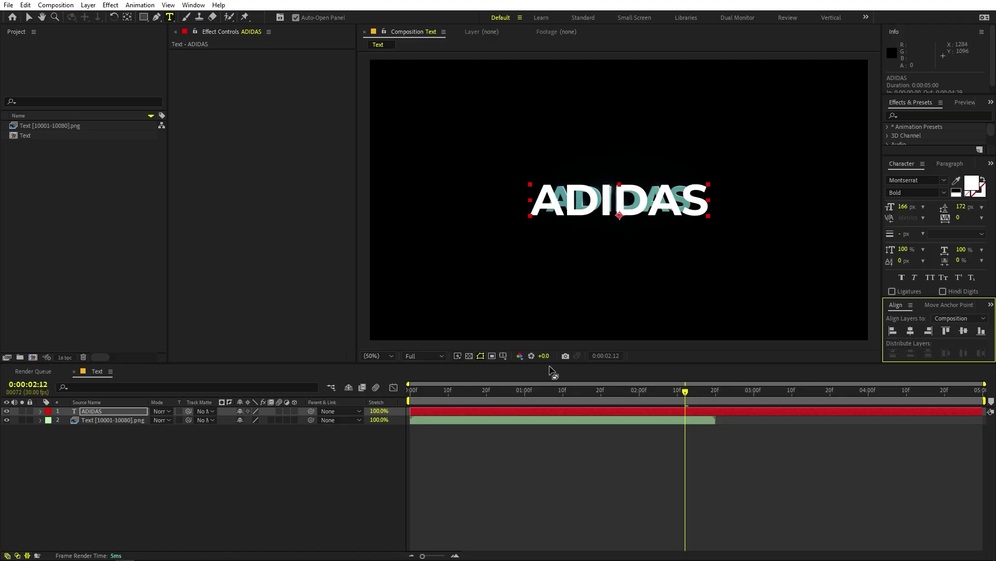
# Center the ADIDAS text layer's anchor point within its letters and set the layer's scale to 80%.
pyautogui.click(128, 18)
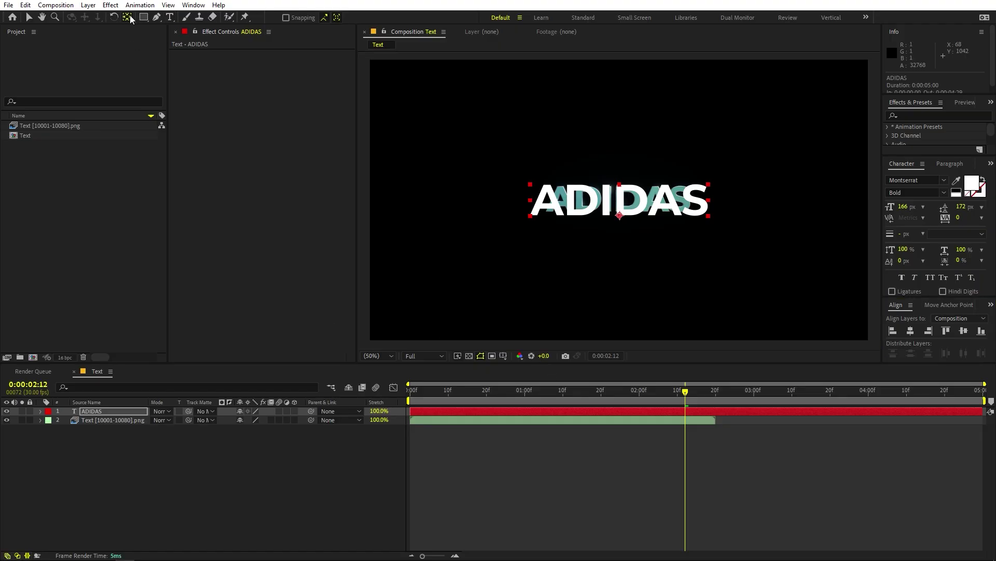
pyautogui.hotkey('ctrl', 'alt', 'Home')
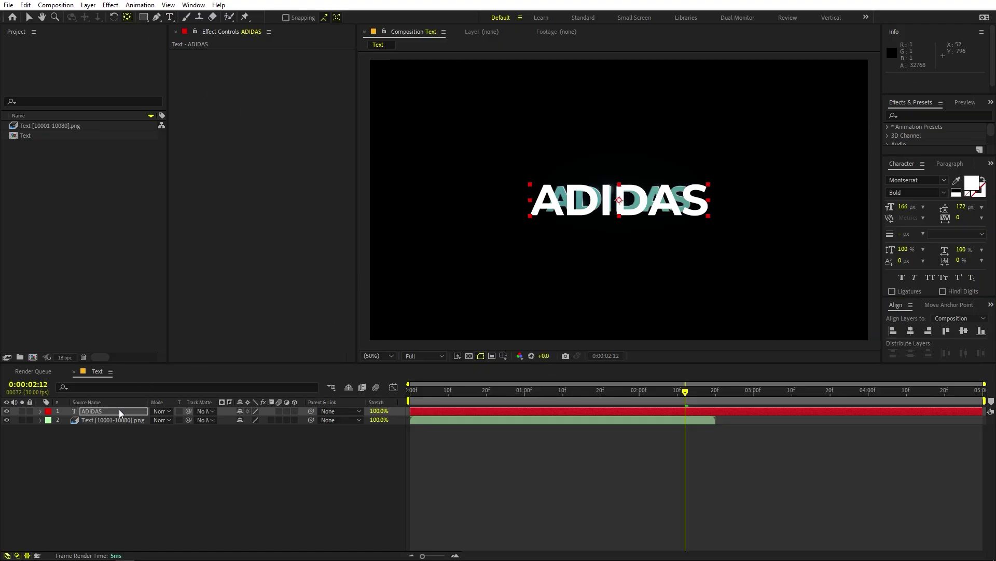
pyautogui.click(119, 411)
pyautogui.press('s')
pyautogui.moveTo(250, 421); pyautogui.dragTo(239, 421)
pyautogui.scroll(3, 468, 212)
pyautogui.scroll(-1, 467, 212)
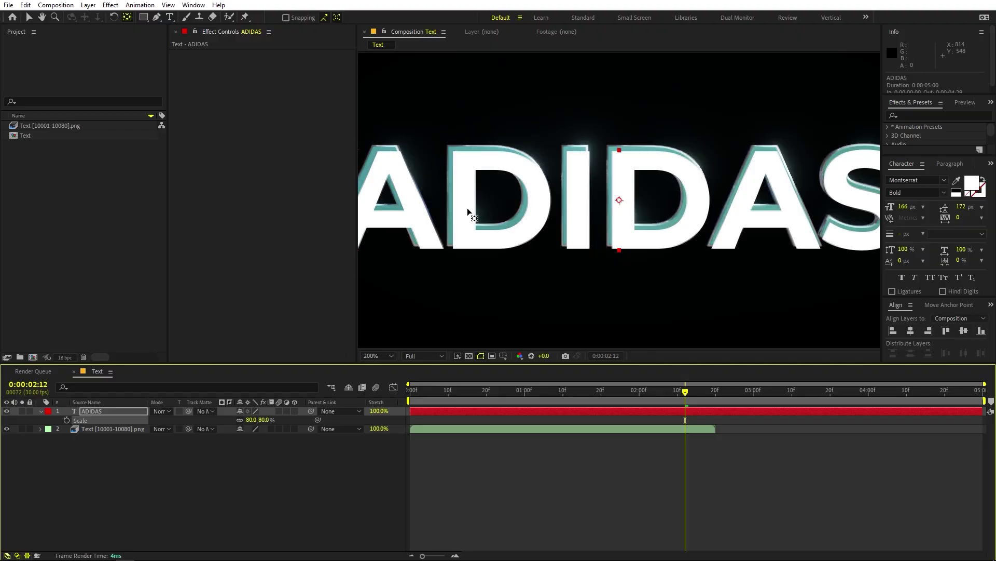
# Move the ADIDAS text up to Y position 534.5 over the rendered letters and set its scale to 81.2%.
pyautogui.press('v')
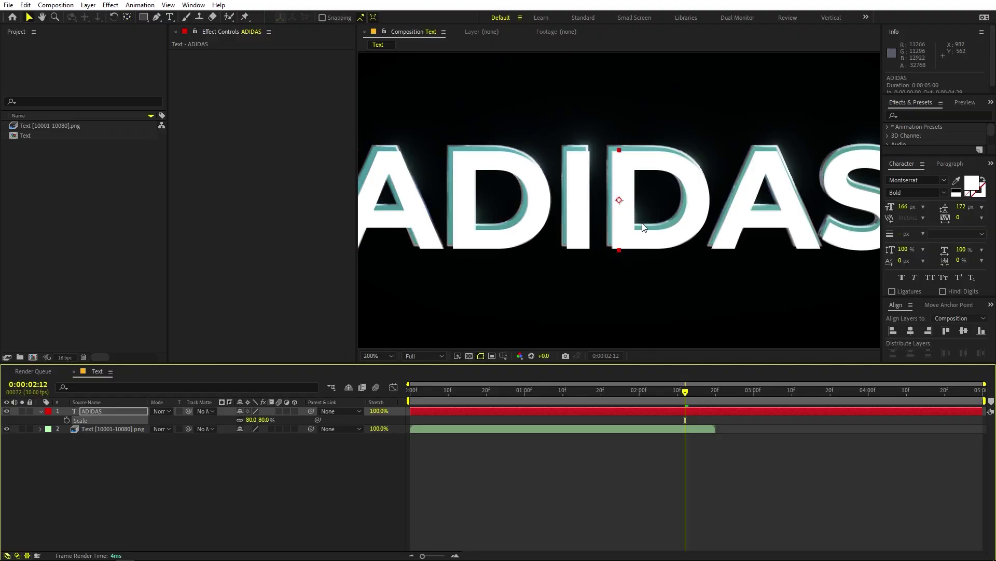
pyautogui.moveTo(642, 225); pyautogui.dragTo(642, 219)
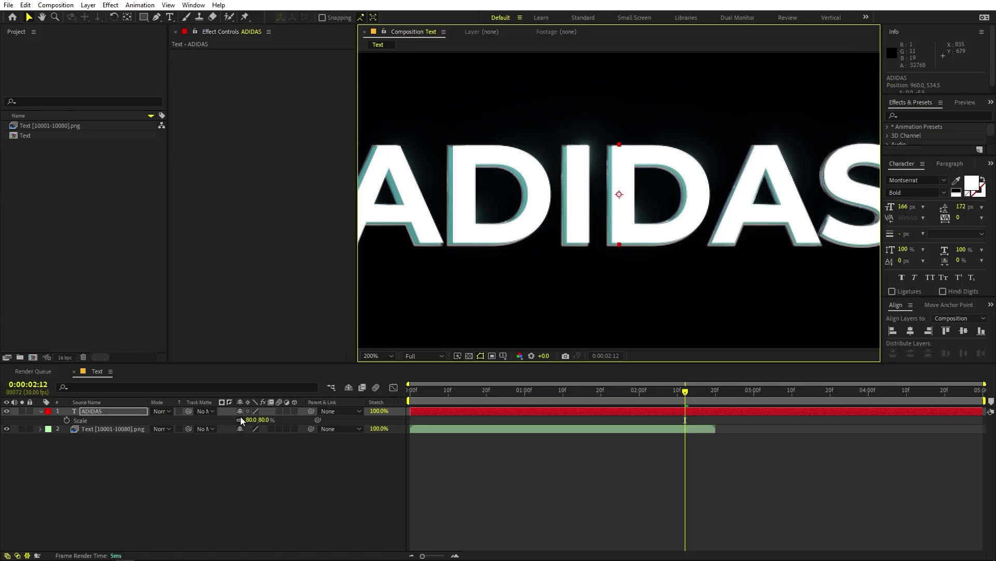
pyautogui.moveTo(251, 419); pyautogui.dragTo(256, 420)
pyautogui.click(270, 462)
pyautogui.scroll(-2, 547, 200)
pyautogui.scroll(2, 548, 200)
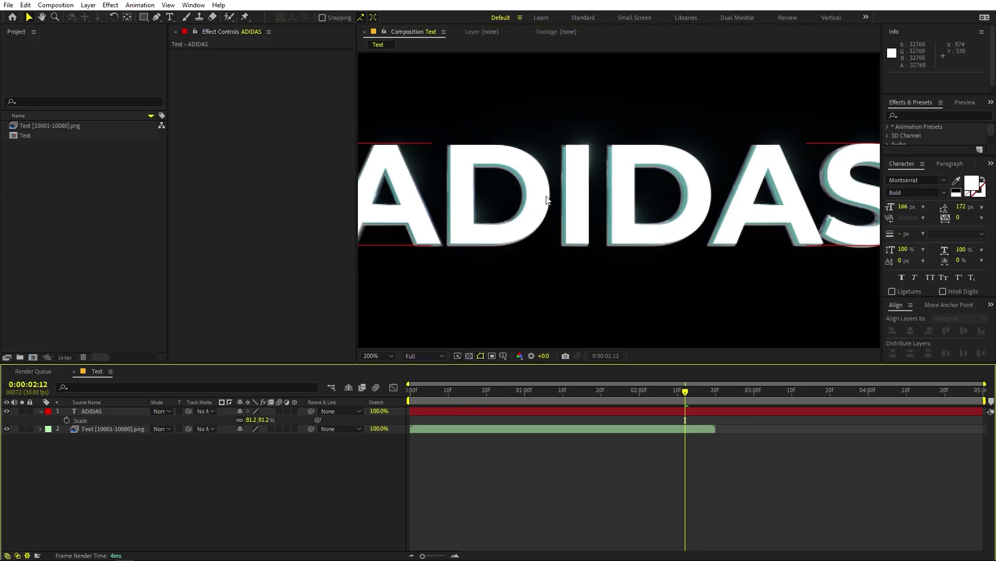
pyautogui.scroll(-1, 571, 120)
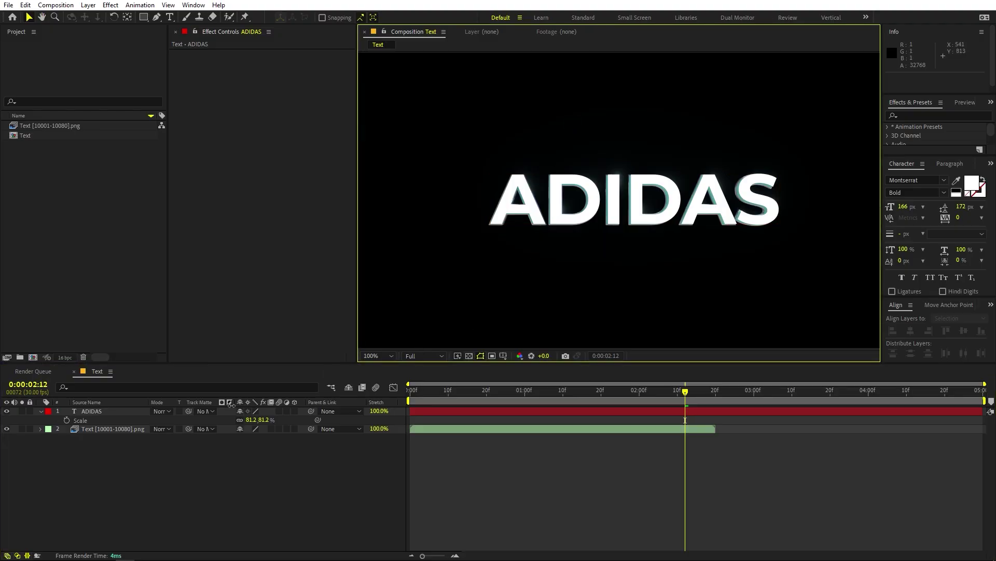
# Change the ADIDAS layer's text to A and duplicate it as a layer reading D.
pyautogui.doubleClick(99, 412)
pyautogui.write('A')
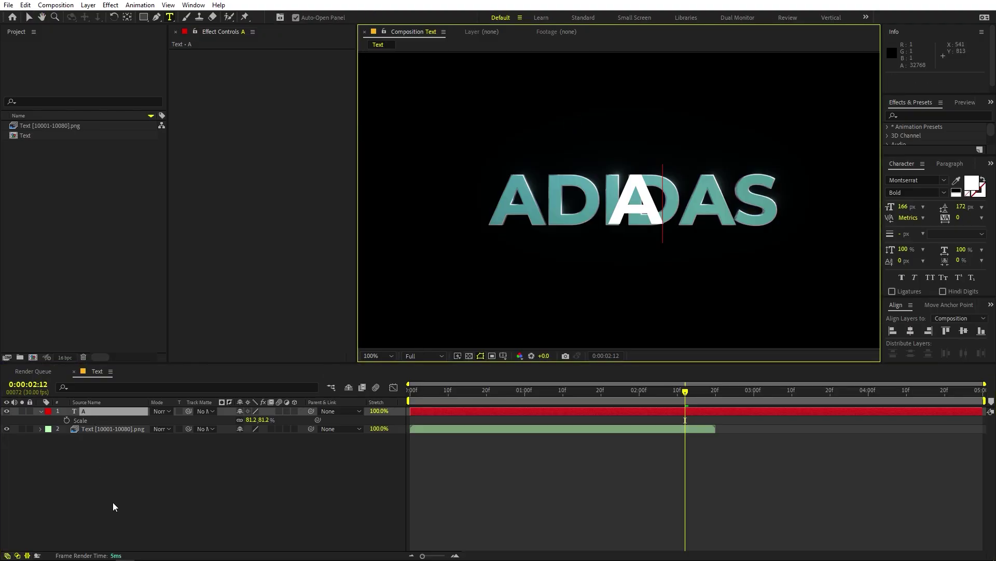
pyautogui.click(87, 410)
pyautogui.hotkey('ctrl', 'd')
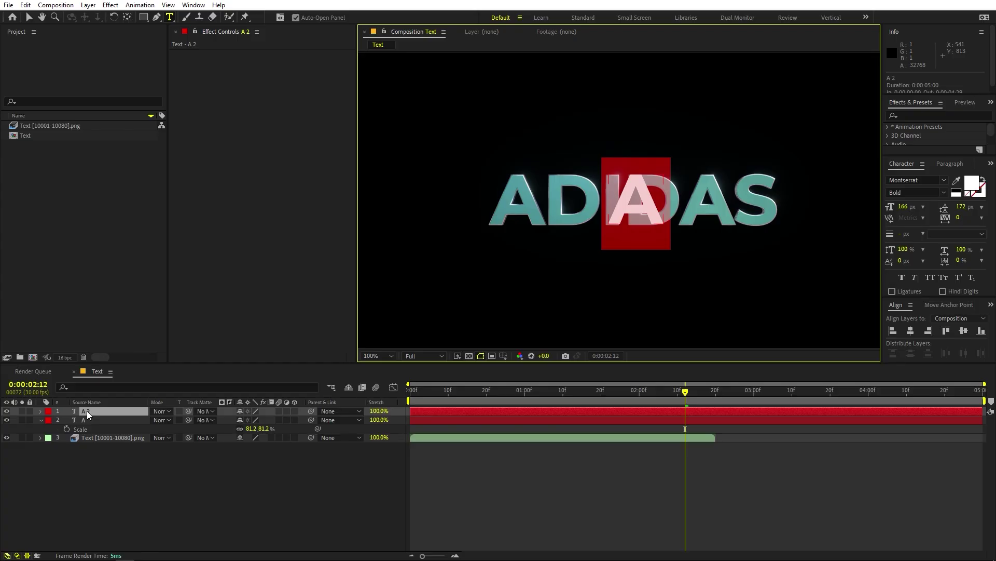
pyautogui.write('D')
pyautogui.click(92, 426)
pyautogui.click(92, 412)
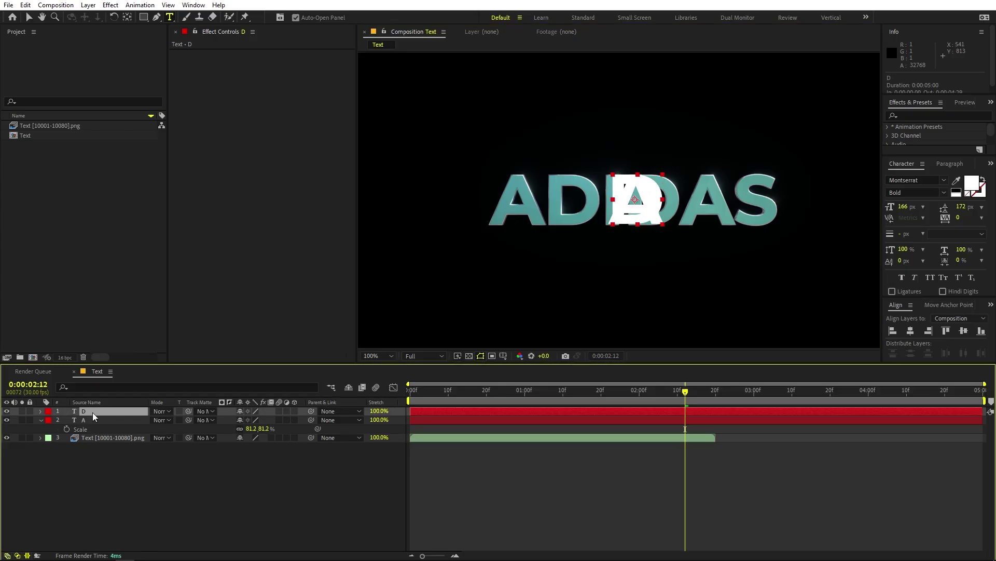
# Duplicate the letter layer twice more, with the copies reading I and D.
pyautogui.hotkey('ctrl', 'd')
pyautogui.write('I')
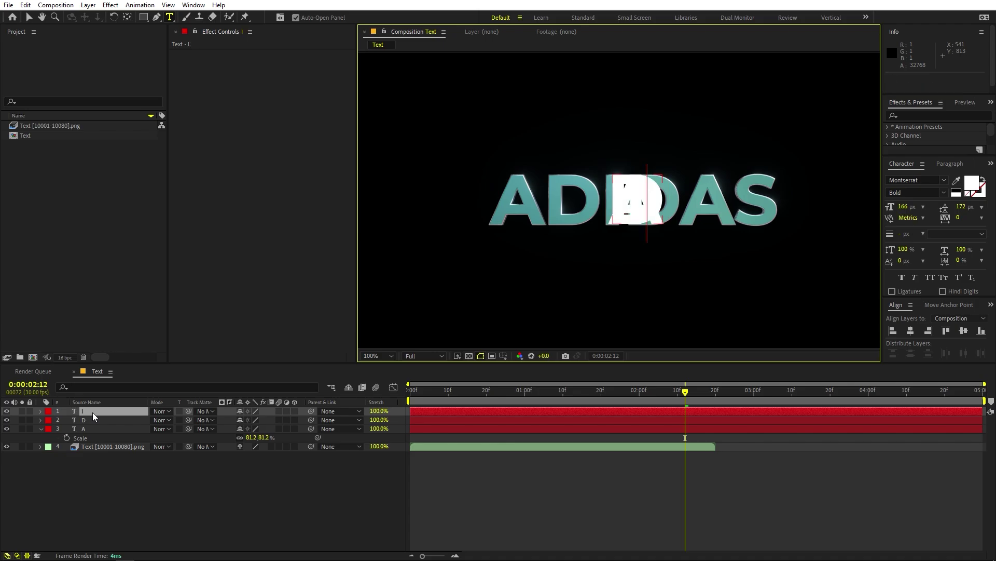
pyautogui.click(99, 418)
pyautogui.click(83, 410)
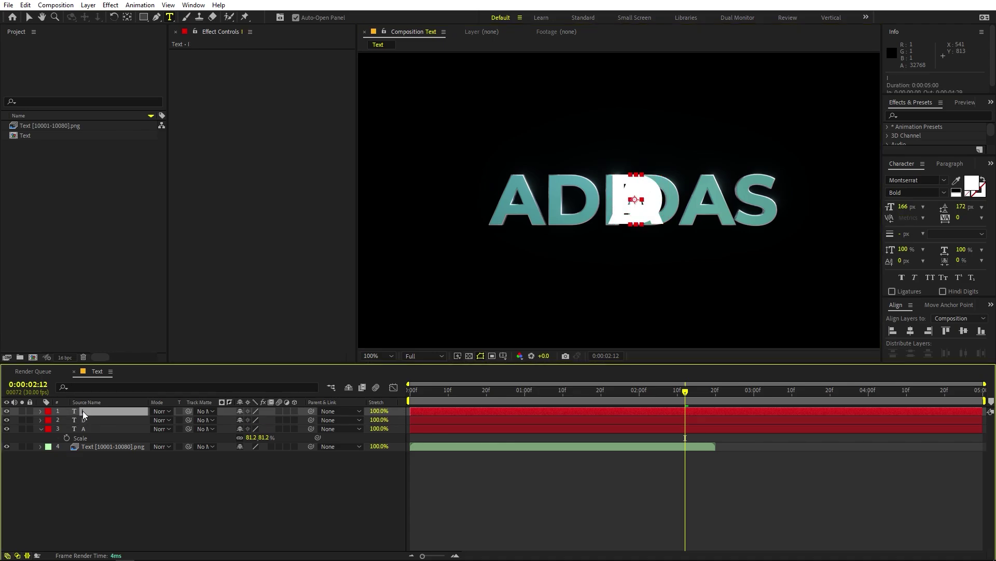
pyautogui.hotkey('ctrl', 'd')
pyautogui.doubleClick(82, 410)
pyautogui.write('D')
# Add the last two letters as duplicated text layers reading A and S.
pyautogui.hotkey('ctrl', 'd')
pyautogui.doubleClick(89, 411)
pyautogui.write('A')
pyautogui.click(95, 426)
pyautogui.click(98, 411)
pyautogui.hotkey('ctrl', 'd')
pyautogui.doubleClick(98, 411)
pyautogui.write('S')
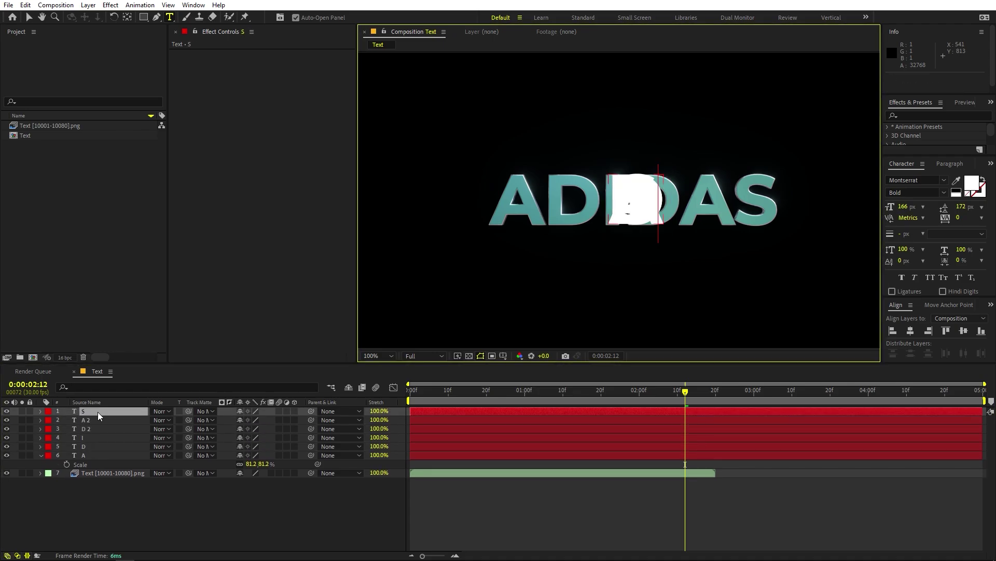
# Align the first A with its rendered letter at about 732, 534.5 and set its scale to 83.7%.
pyautogui.click(91, 454)
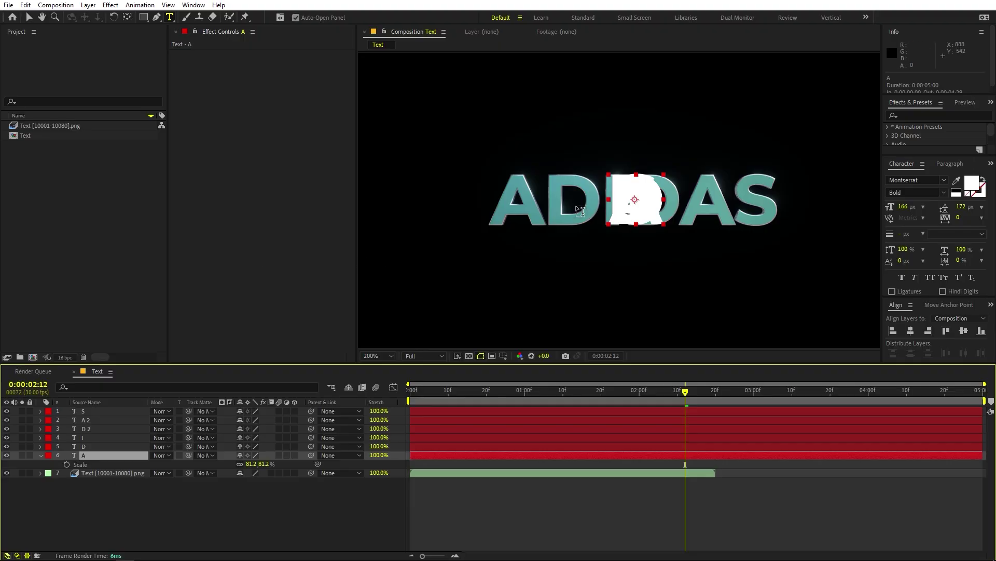
pyautogui.press('.')
pyautogui.press('v')
pyautogui.moveTo(636, 199); pyautogui.dragTo(704, 155)
pyautogui.press('.')
pyautogui.press('space')
pyautogui.moveTo(618, 171); pyautogui.dragTo(622, 190)
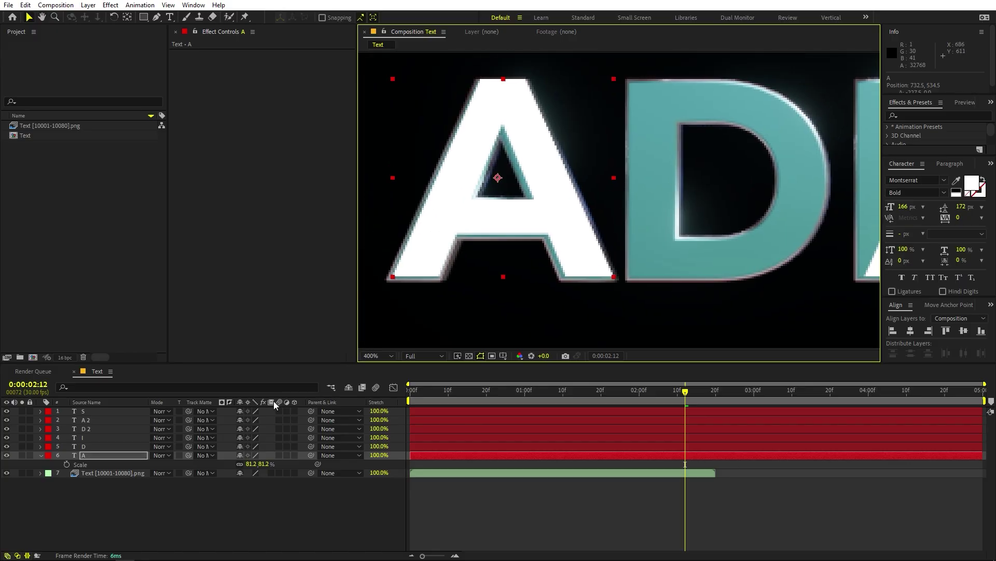
pyautogui.press('s')
pyautogui.press('s')
pyautogui.keyDown('ctrl'); pyautogui.moveTo(250, 465); pyautogui.dragTo(264, 465); pyautogui.keyUp('ctrl')
pyautogui.moveTo(564, 220); pyautogui.dragTo(563, 220)
# Place the first D over its rendered letter at 838, 536 and set its scale to 82%.
pyautogui.press(',')
pyautogui.hotkey('ctrl', 'Up')
pyautogui.moveTo(807, 221); pyautogui.dragTo(683, 221)
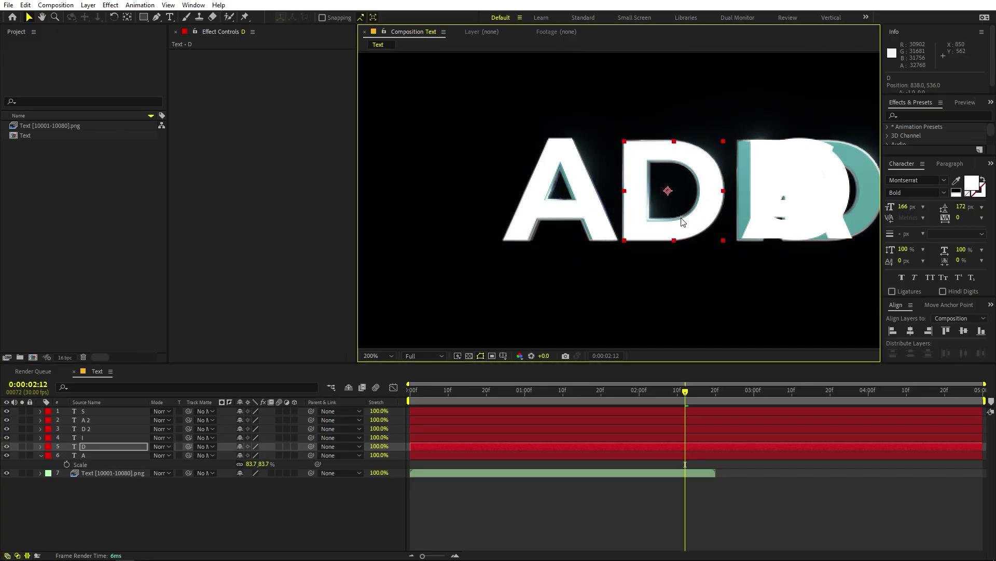
pyautogui.press('s')
pyautogui.keyDown('ctrl'); pyautogui.moveTo(250, 456); pyautogui.dragTo(259, 456); pyautogui.keyUp('ctrl')
# Place the I over its rendered letter at 915.2, 535 and set its scale to 83.2%.
pyautogui.hotkey('ctrl', 'Up')
pyautogui.scroll(2, 747, 220)
pyautogui.moveTo(798, 220); pyautogui.dragTo(612, 220)
pyautogui.press('s')
pyautogui.keyDown('ctrl'); pyautogui.moveTo(250, 447); pyautogui.dragTo(265, 447); pyautogui.keyUp('ctrl')
# Place the D 2 layer over the second rendered D at 992, 535.5 and set its scale to 80.7%.
pyautogui.moveTo(826, 214); pyautogui.dragTo(632, 221, button='middle')
pyautogui.moveTo(822, 229); pyautogui.dragTo(509, 229)
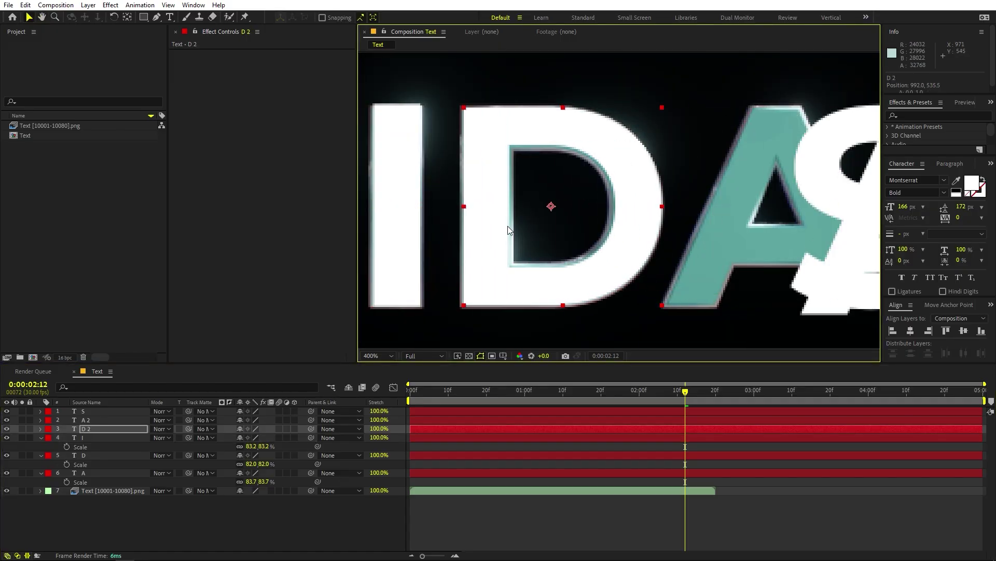
pyautogui.press('s')
pyautogui.keyDown('ctrl'); pyautogui.moveTo(264, 438); pyautogui.dragTo(250, 438); pyautogui.keyUp('ctrl')
# Align the A 2 layer at 1098.2, 535.8 with 83.2% scale, and the S at 1192.2, 536, over their rendered letters.
pyautogui.moveTo(830, 207); pyautogui.dragTo(540, 215, button='middle')
pyautogui.moveTo(647, 208); pyautogui.dragTo(744, 208)
pyautogui.press('s')
pyautogui.moveTo(610, 260); pyautogui.dragTo(539, 251)
pyautogui.click(702, 226)
pyautogui.scroll(-3, 702, 226)
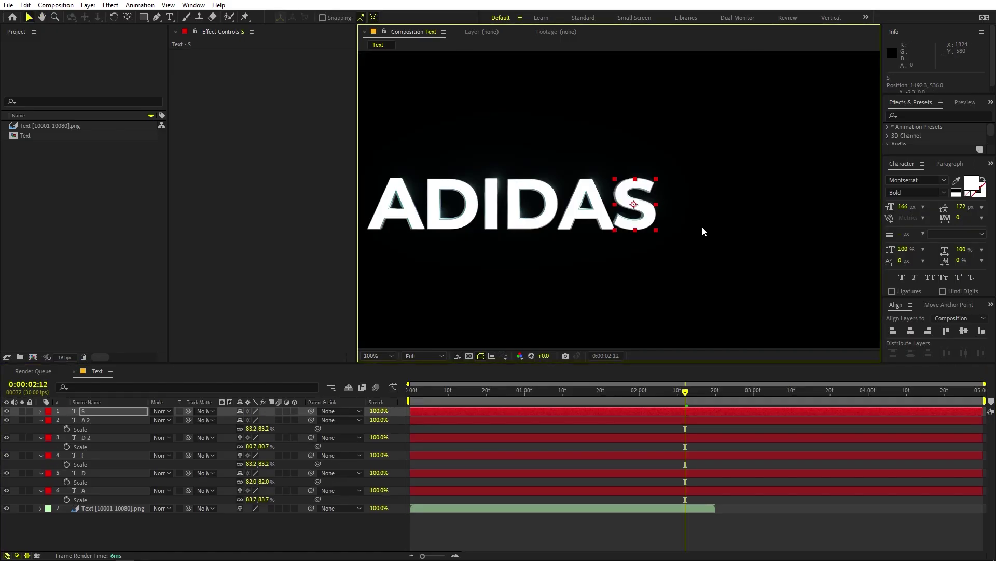
pyautogui.click(393, 355)
pyautogui.click(387, 380)
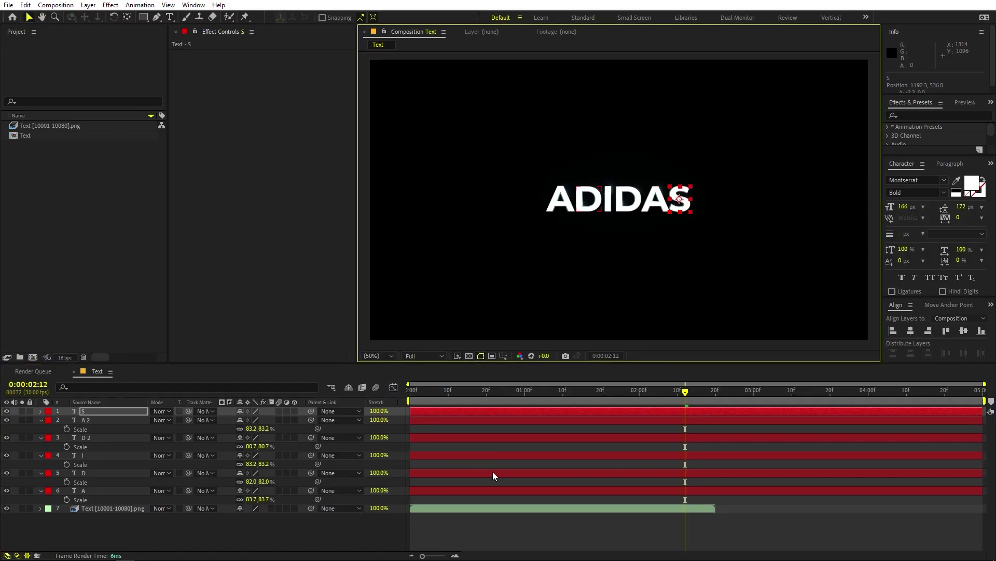
pyautogui.click(485, 534)
# Turn all six letter text layers into 3D layers.
pyautogui.click(93, 492)
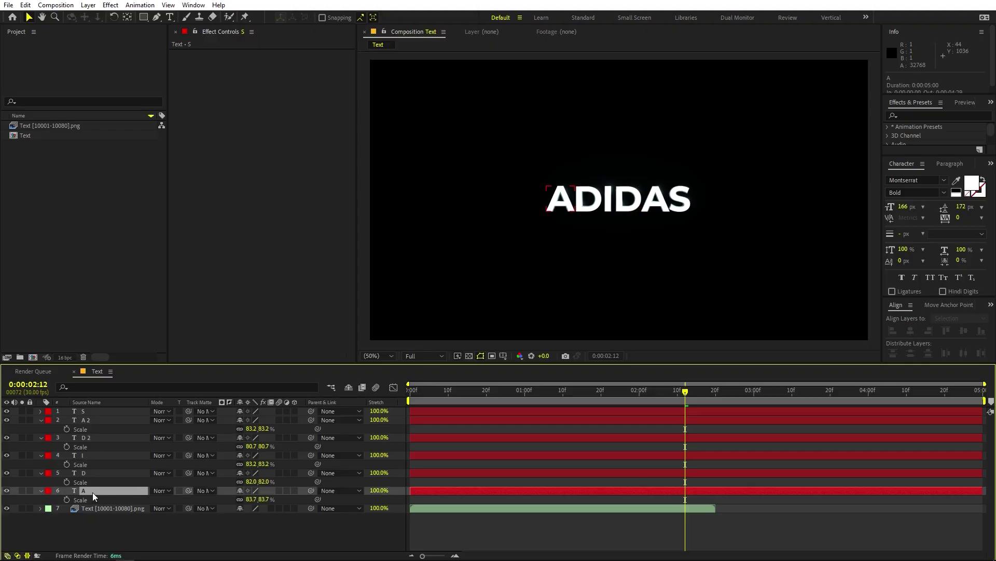
pyautogui.keyDown('shift'); pyautogui.click(95, 413); pyautogui.keyUp('shift')
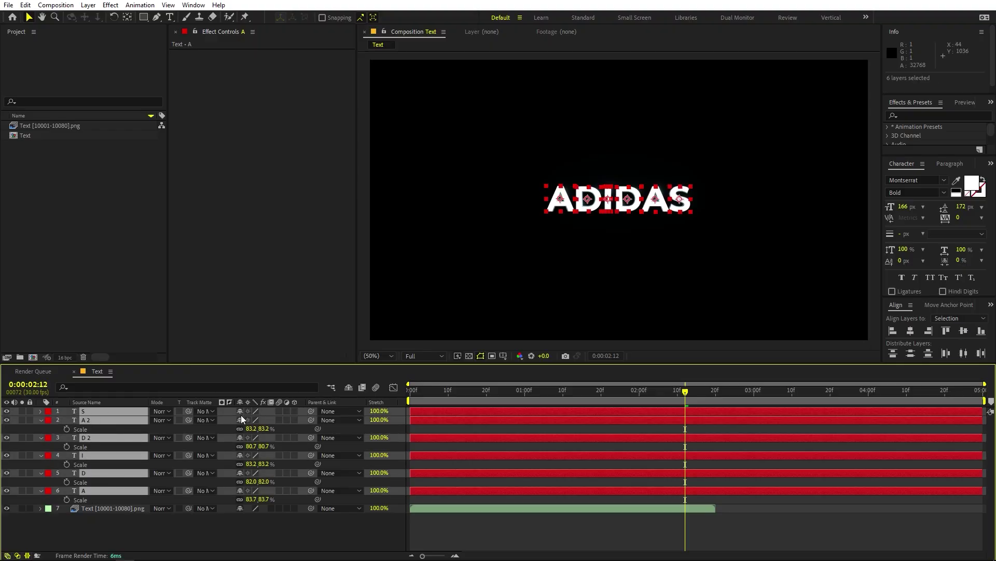
pyautogui.click(295, 411)
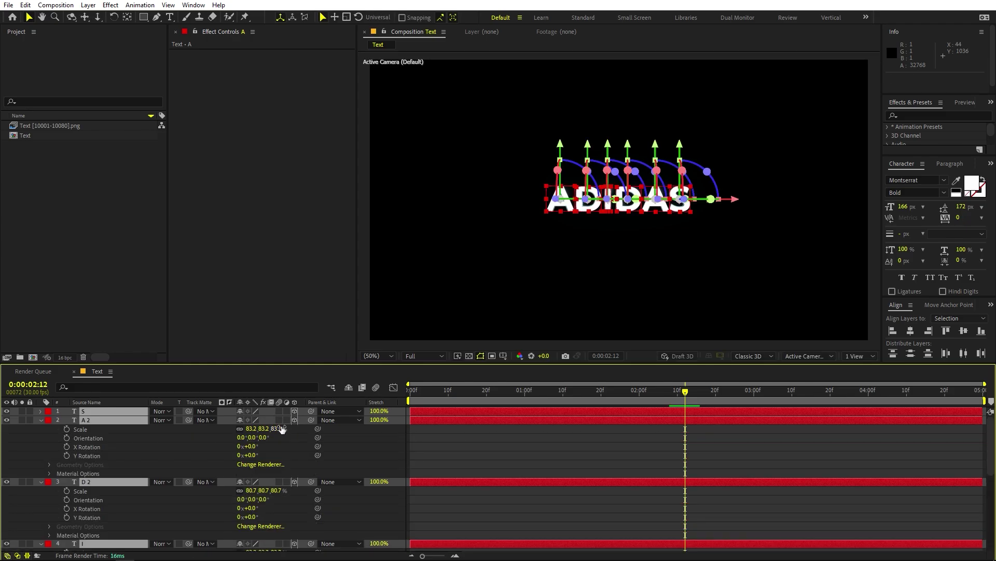
# Add X, Y and Z Rotation keyframes at 0:00:02:12 to the D 2, I, D and A layers.
pyautogui.press('r')
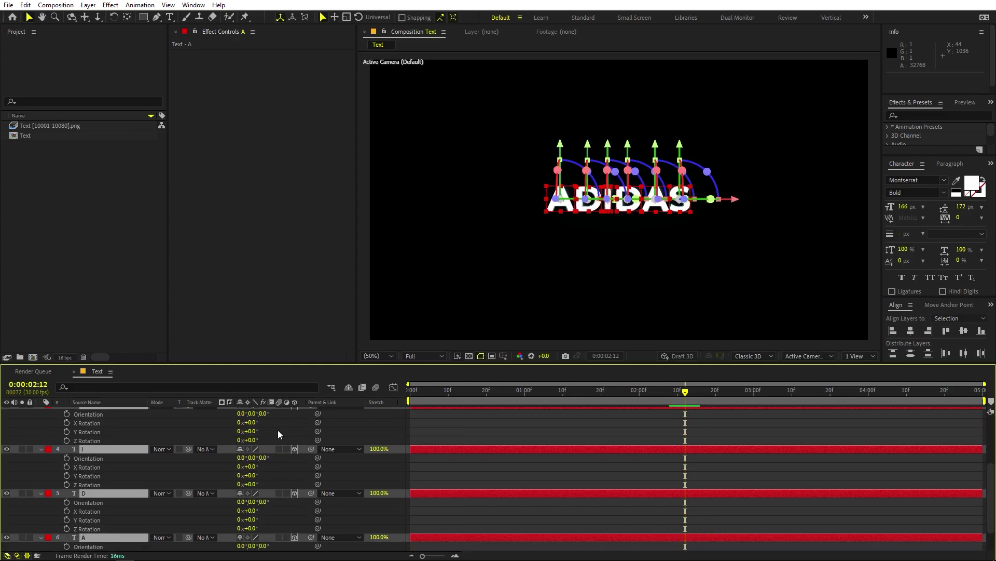
pyautogui.click(67, 423)
pyautogui.click(66, 431)
pyautogui.click(67, 440)
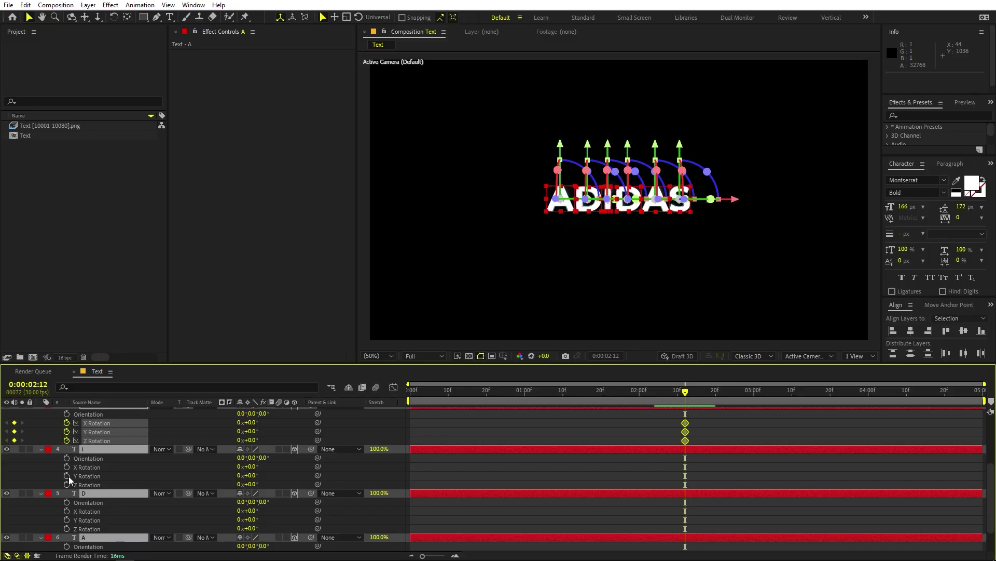
pyautogui.moveTo(67, 468); pyautogui.dragTo(68, 534)
pyautogui.scroll(-1, 72, 484)
pyautogui.scroll(-1, 68, 514)
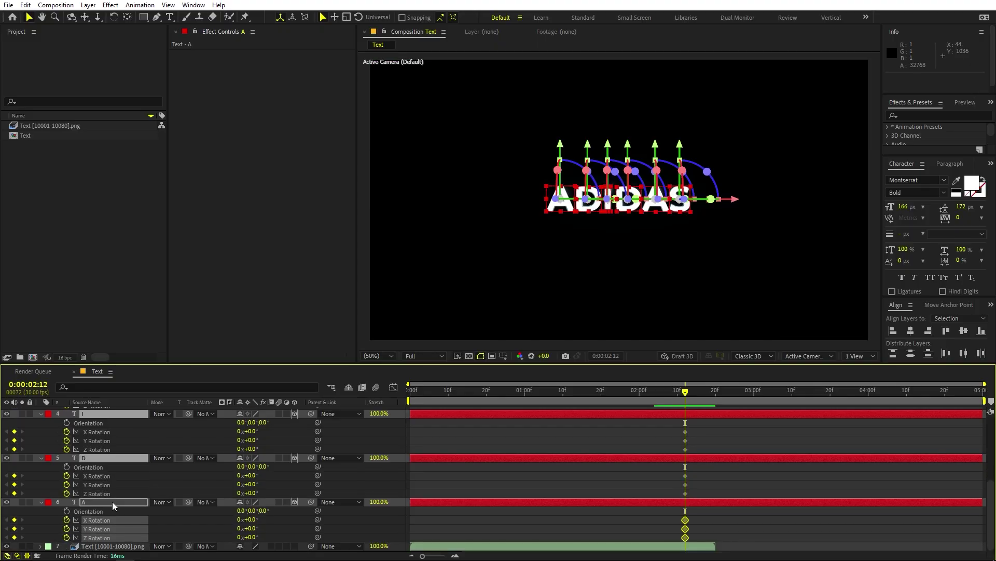
# Add Position keyframes at 0:00:02:12 to all six letter layers.
pyautogui.scroll(5, 112, 502)
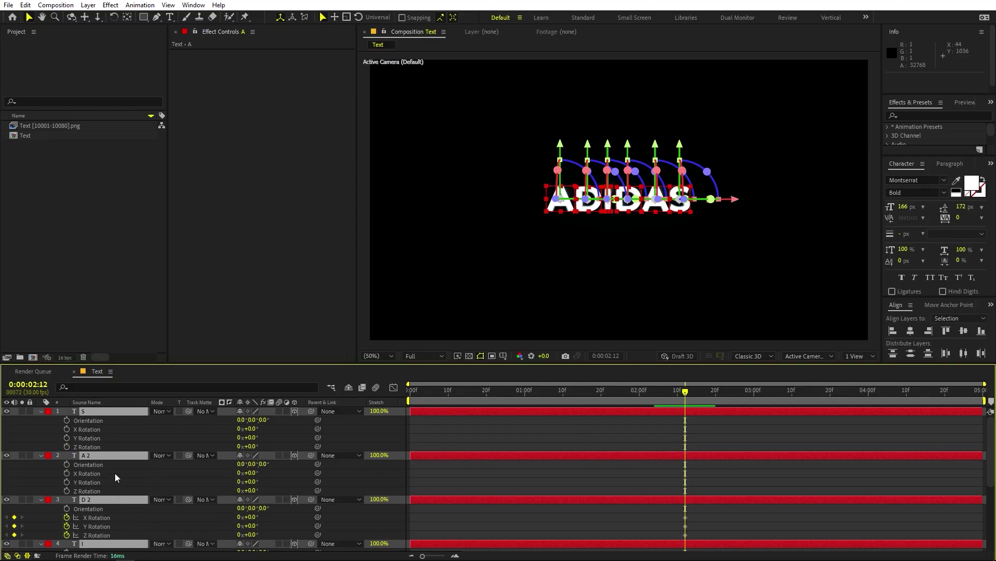
pyautogui.press('p')
pyautogui.moveTo(66, 420); pyautogui.dragTo(65, 506)
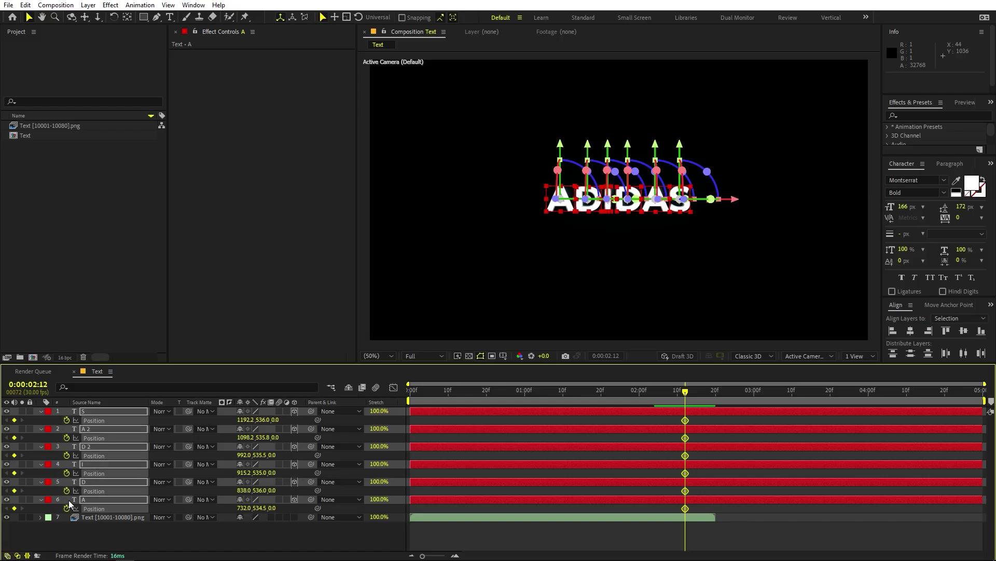
# Add Scale keyframes at 0:00:02:12 to all six letter layers.
pyautogui.press('s')
pyautogui.click(67, 438)
pyautogui.click(66, 455)
pyautogui.click(66, 473)
pyautogui.click(66, 490)
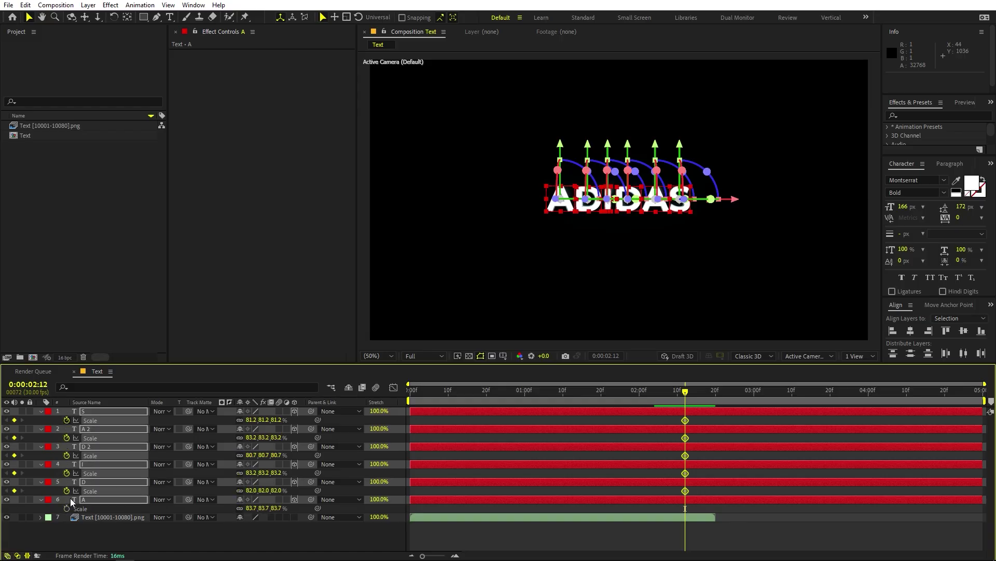
pyautogui.click(66, 508)
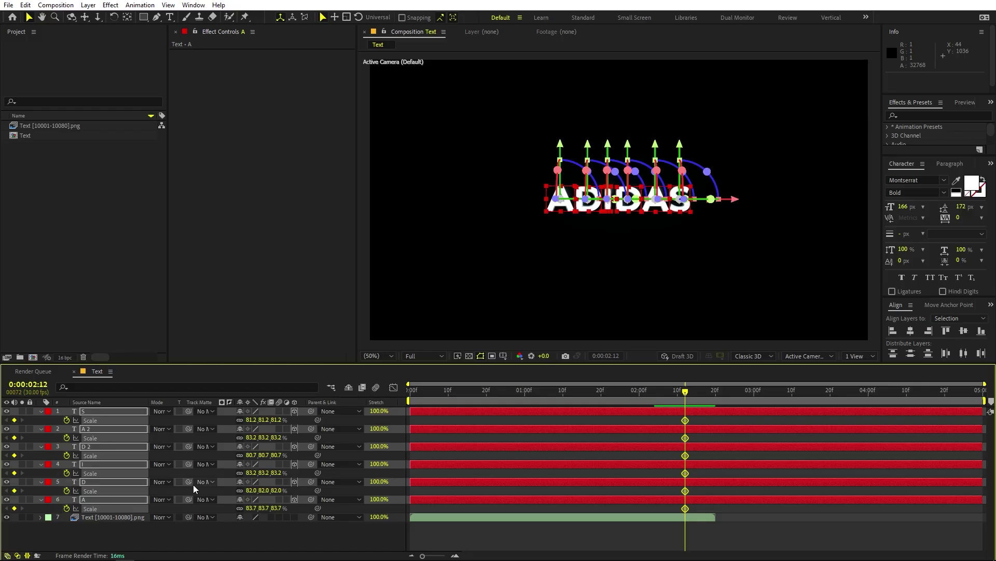
# Reveal the keyframed properties of the six letter layers and examine the letters' alignment with the render up close.
pyautogui.press('u')
pyautogui.scroll(-5, 193, 485)
pyautogui.scroll(-2, 718, 465)
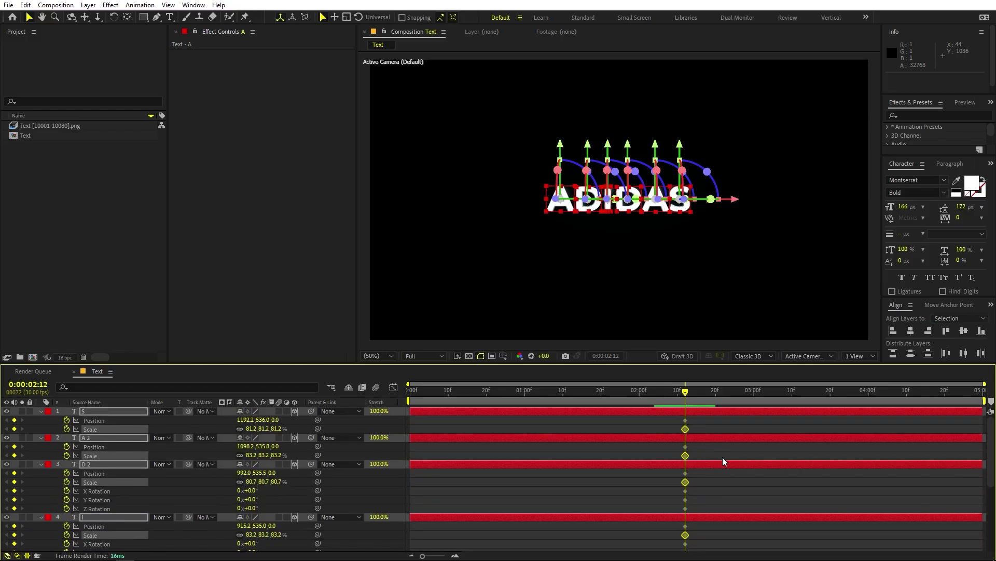
pyautogui.scroll(-2, 730, 467)
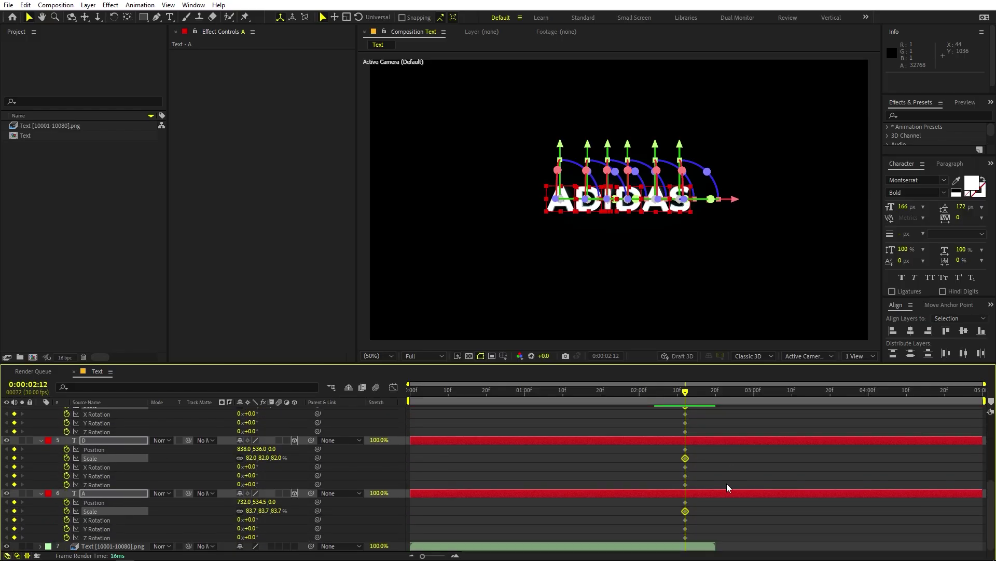
pyautogui.click(374, 356)
pyautogui.scroll(3, 596, 268)
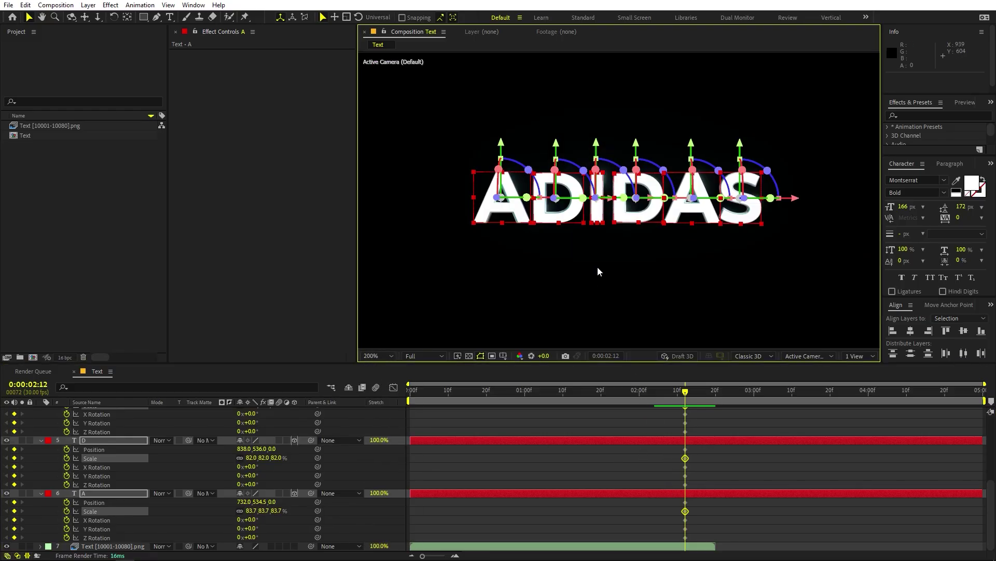
pyautogui.scroll(-2, 600, 275)
pyautogui.press('space')
pyautogui.moveTo(579, 307); pyautogui.dragTo(587, 287)
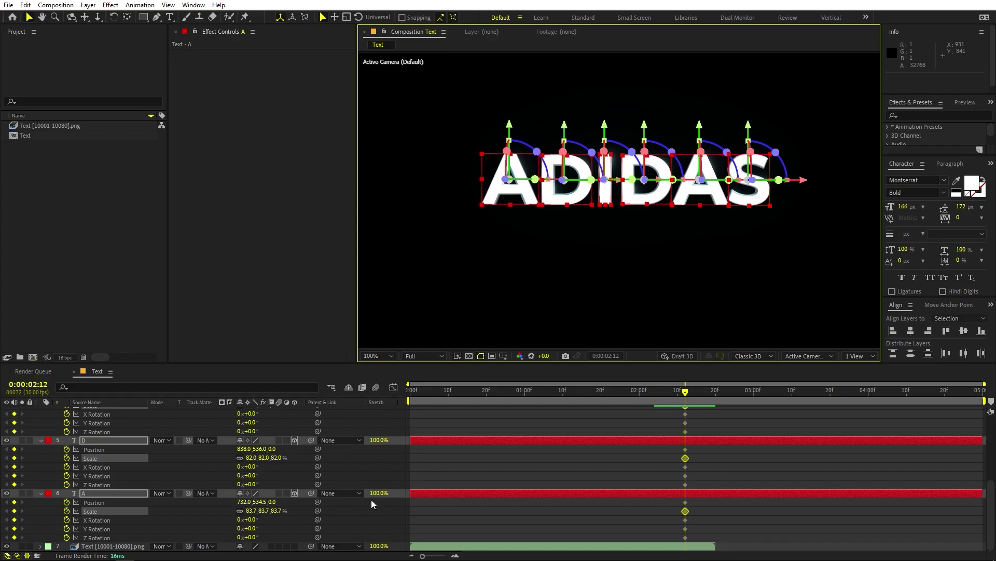
# Trim the start of all six letter layers to 0:00:01:29.
pyautogui.scroll(5, 537, 450)
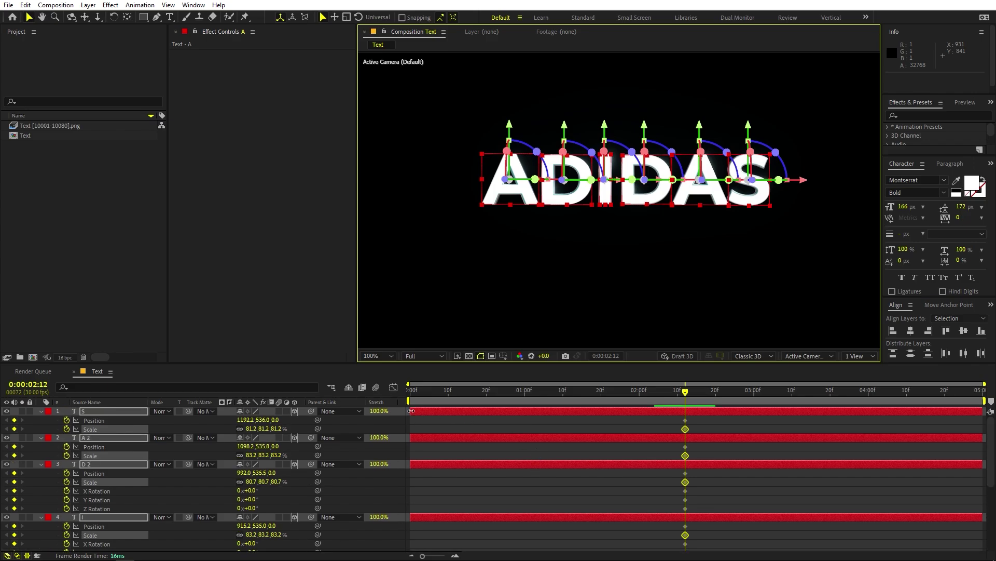
pyautogui.moveTo(411, 410); pyautogui.dragTo(636, 420)
pyautogui.scroll(-5, 665, 451)
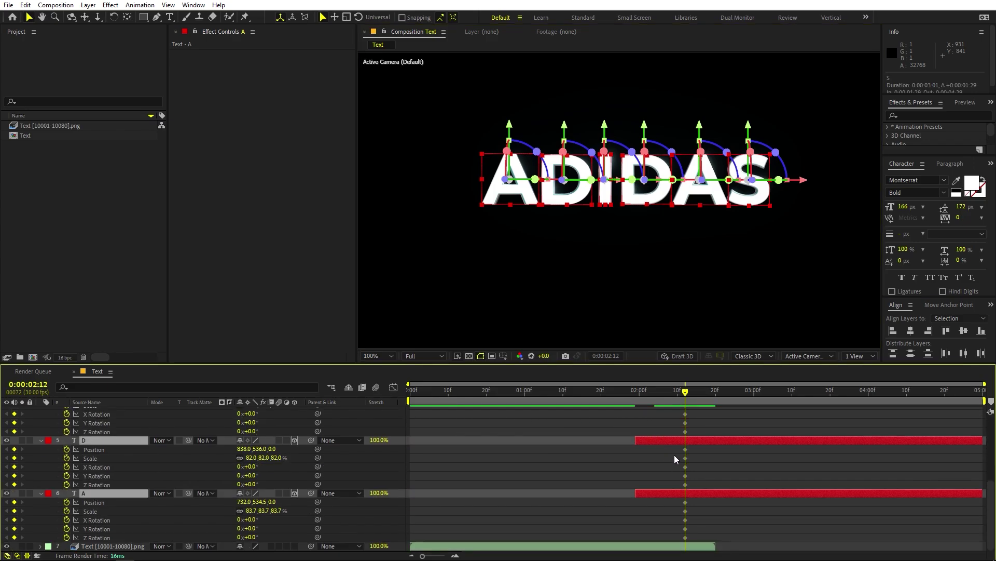
# Extend the start of the first A letter layer back to 0:00:01:15.
pyautogui.moveTo(685, 394); pyautogui.dragTo(582, 426)
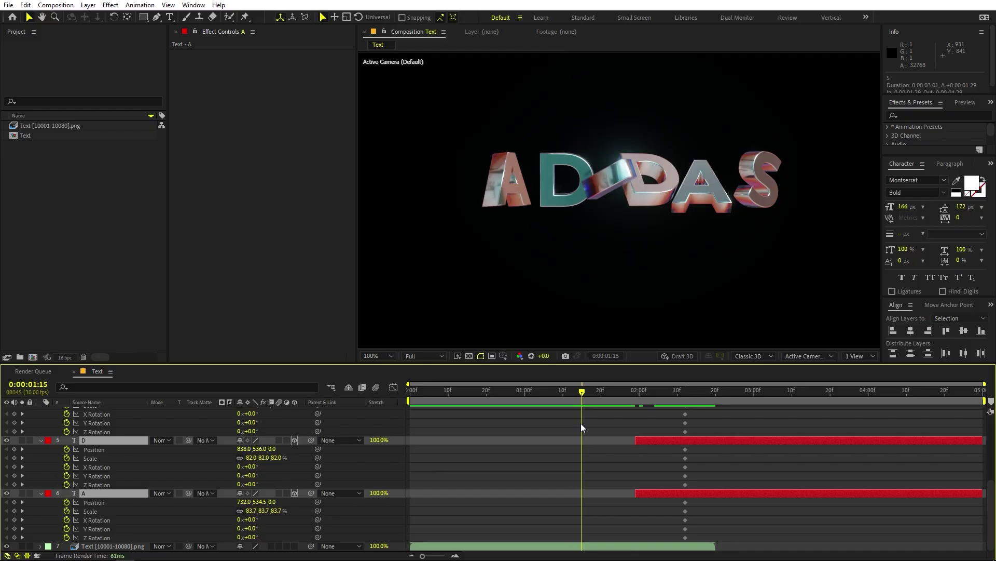
pyautogui.click(663, 520)
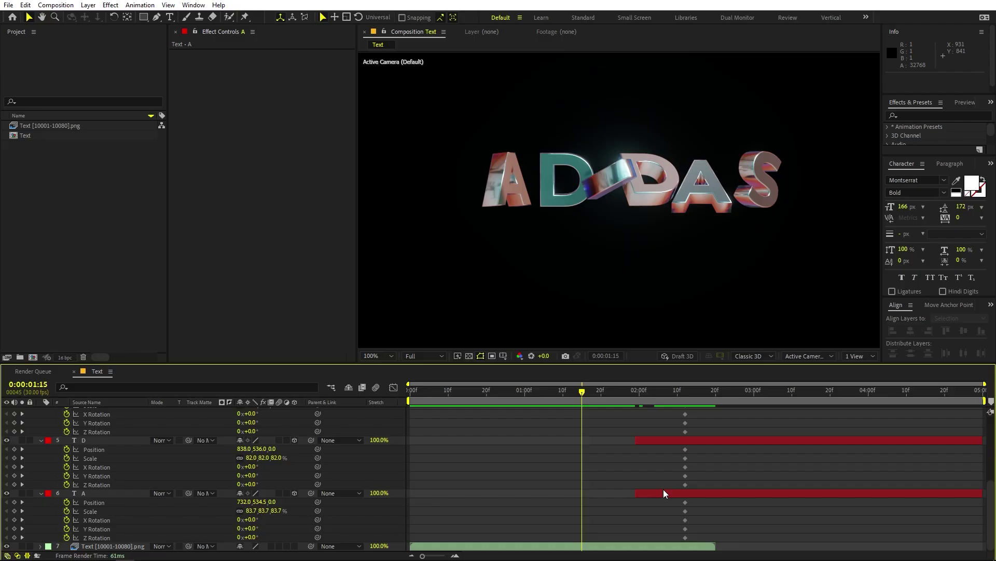
pyautogui.click(663, 490)
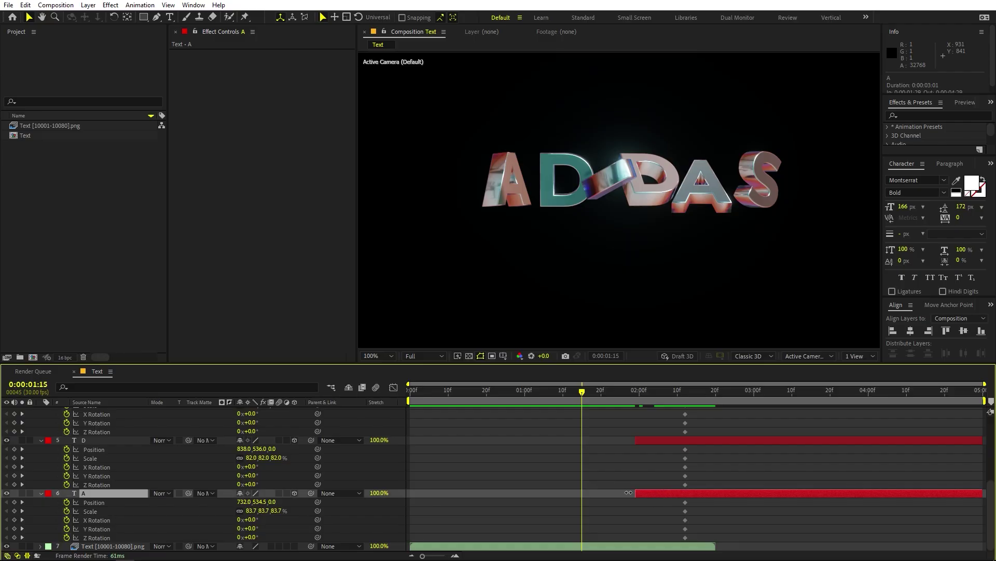
pyautogui.moveTo(629, 492); pyautogui.dragTo(581, 494)
# At 0:00:01:15, set the first A's Y Rotation to -55.1° and its Scale to 88.6% to follow the rendered letter.
pyautogui.press('.')
pyautogui.press('.')
pyautogui.press('.')
pyautogui.press('.')
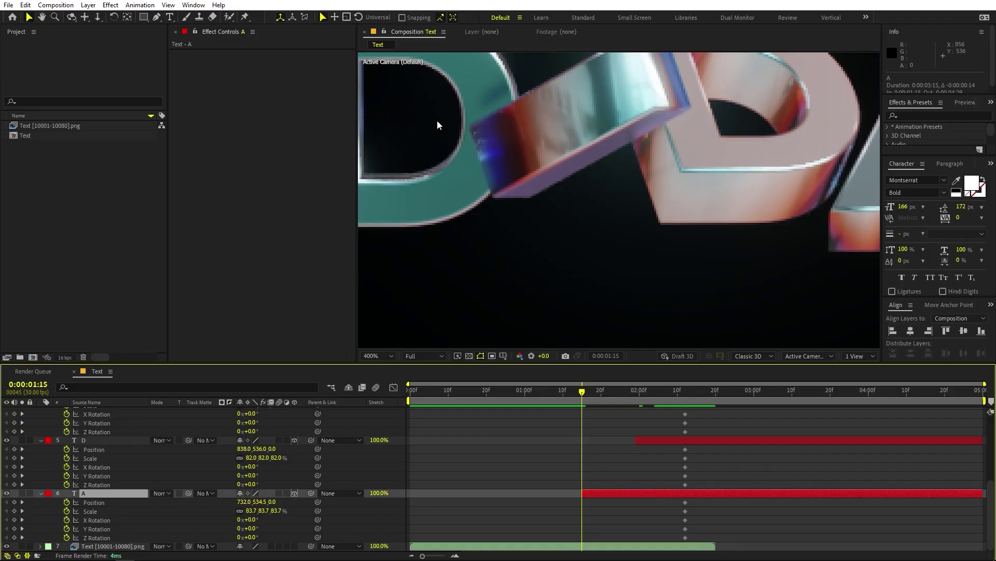
pyautogui.moveTo(419, 116); pyautogui.dragTo(796, 186, button='middle')
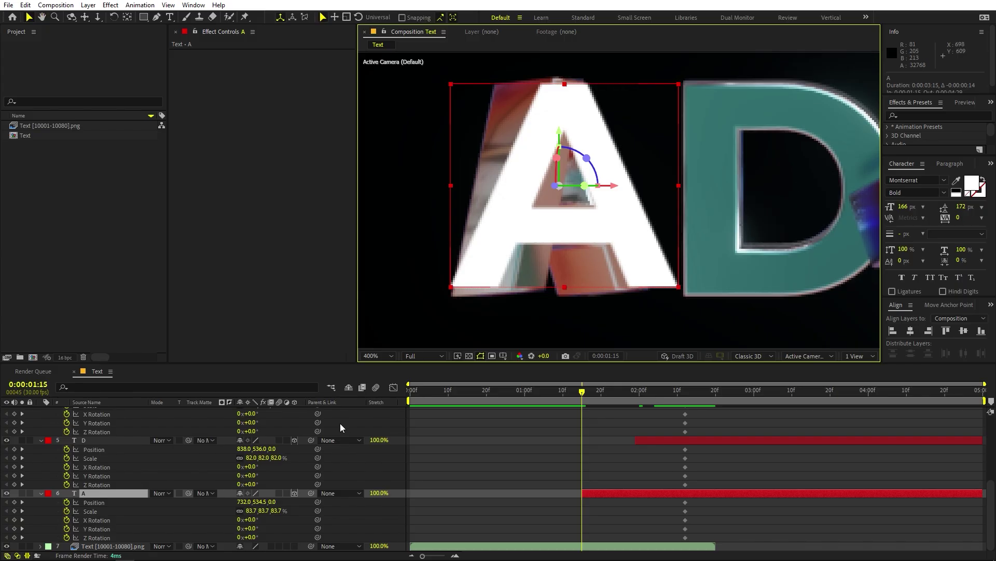
pyautogui.moveTo(251, 528); pyautogui.dragTo(222, 527)
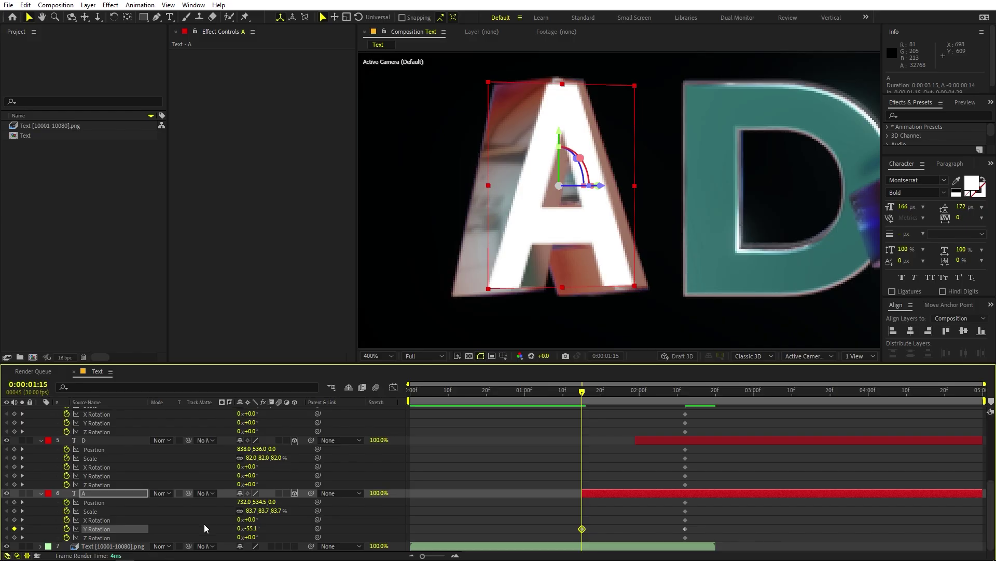
pyautogui.moveTo(256, 514); pyautogui.dragTo(259, 515)
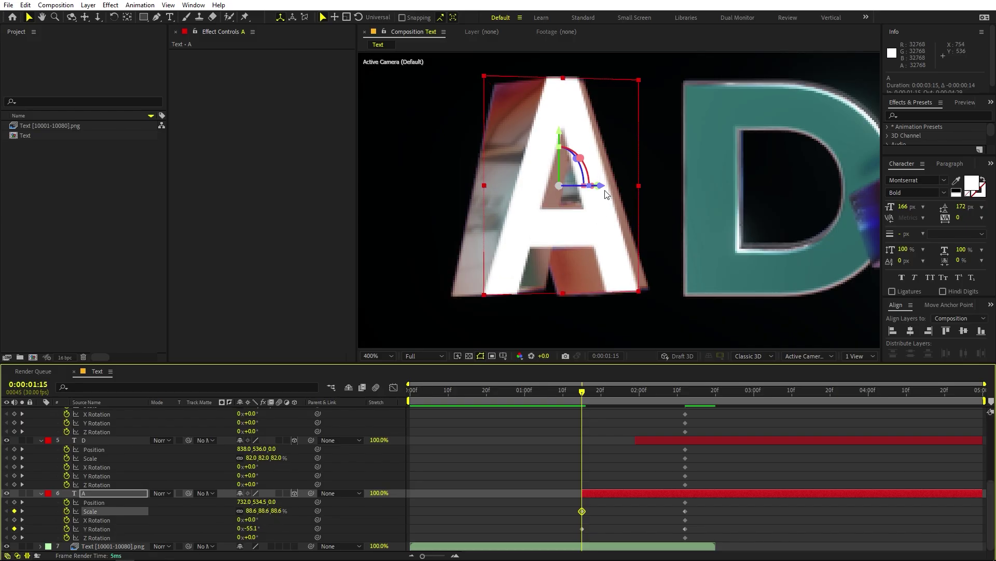
# Shift the first A to Position 736.2, 534.5, -2.9 at 0:00:01:15 and scrub briefly through its motion to check it.
pyautogui.moveTo(603, 185); pyautogui.dragTo(616, 190)
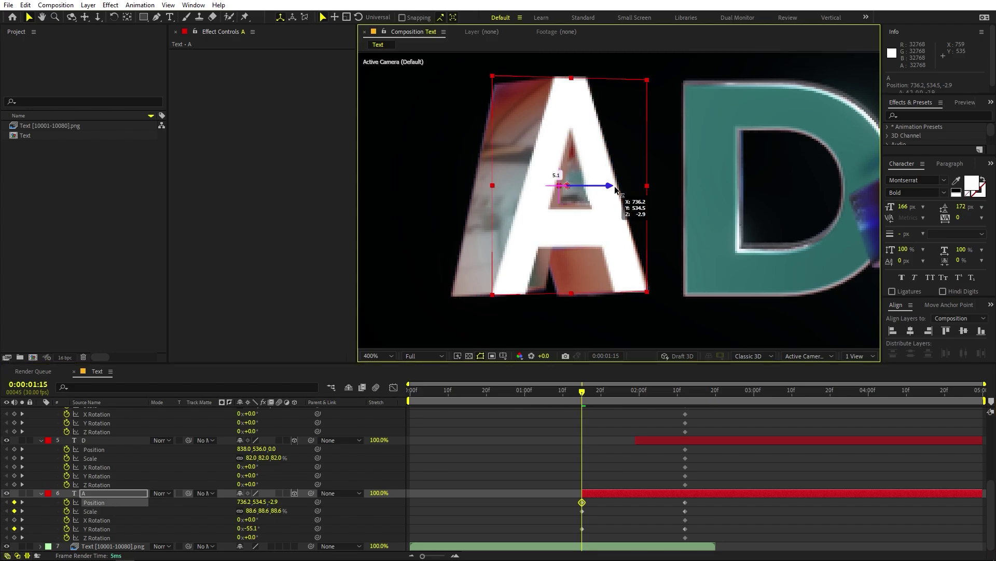
pyautogui.moveTo(584, 390)
pyautogui.mouseDown()
pyautogui.moveTo(697, 394)
pyautogui.moveTo(601, 391)
pyautogui.mouseUp()
pyautogui.press('j')
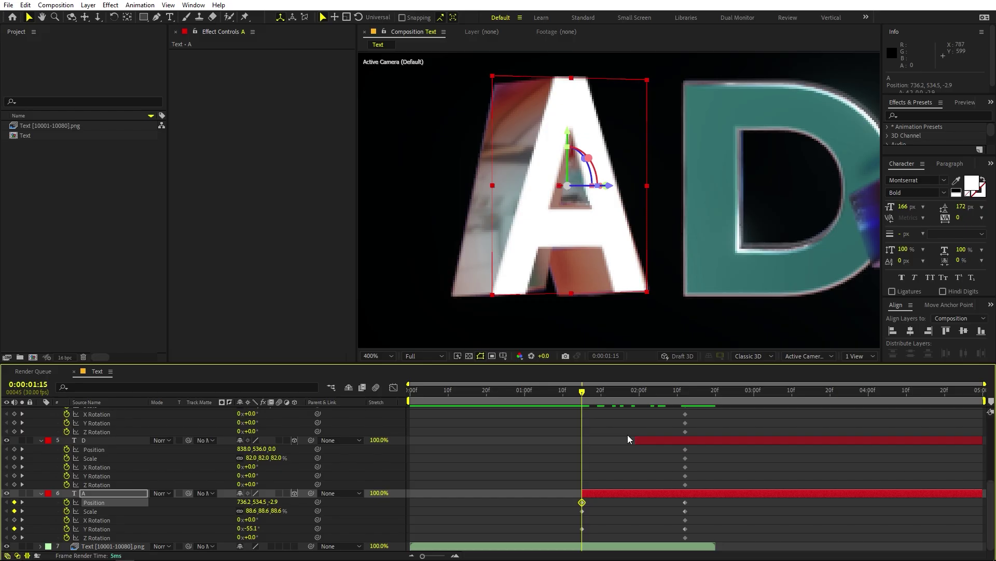
# Extend the first D layer's start to 0:00:01:10 and place a Scale keyframe of 87.8% there.
pyautogui.click(646, 441)
pyautogui.moveTo(634, 440); pyautogui.dragTo(581, 440)
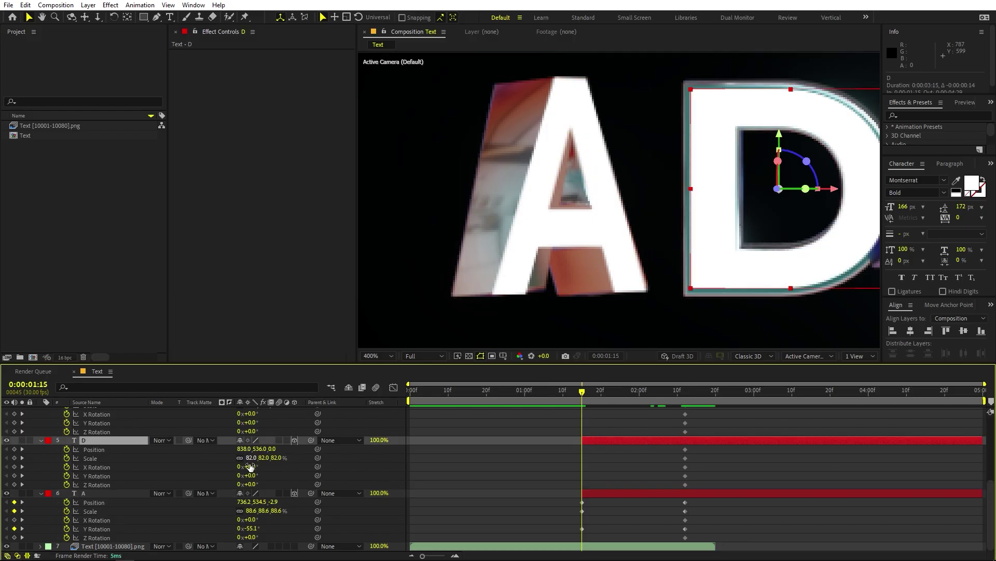
pyautogui.keyDown('ctrl'); pyautogui.moveTo(252, 459); pyautogui.dragTo(282, 459); pyautogui.keyUp('ctrl')
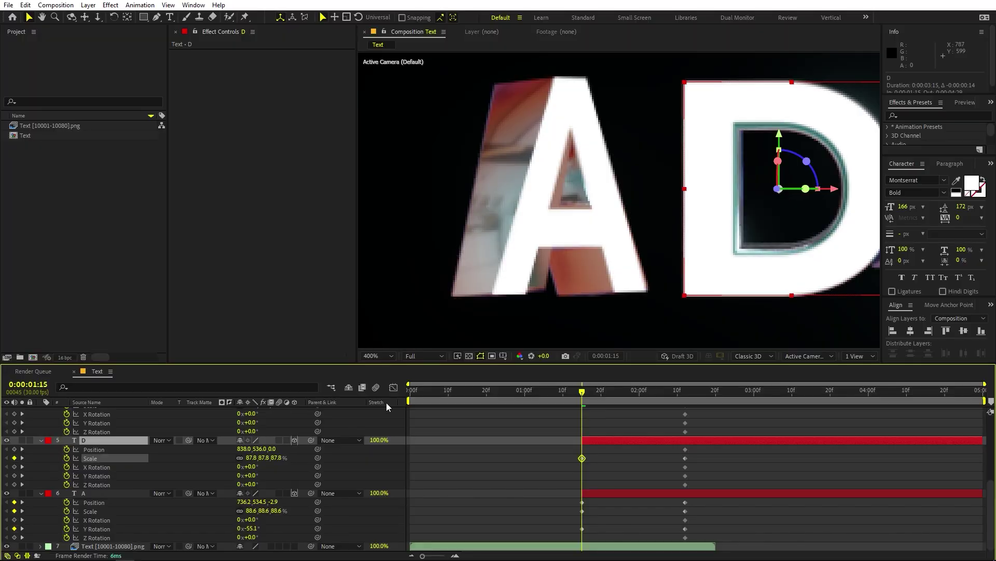
pyautogui.moveTo(601, 234); pyautogui.dragTo(563, 243, button='middle')
pyautogui.moveTo(583, 393); pyautogui.dragTo(570, 460)
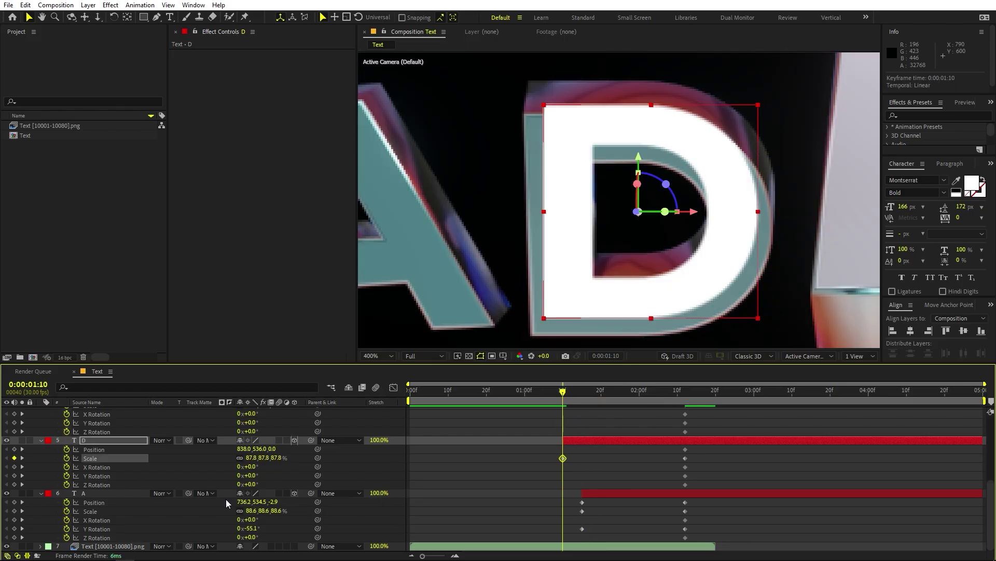
# At 0:00:01:10, set the first D's X Rotation to 23.5°, Position to 838, 544, 3.5 and Scale to 98.2%.
pyautogui.moveTo(249, 468); pyautogui.dragTo(386, 478)
pyautogui.moveTo(637, 167); pyautogui.dragTo(638, 184)
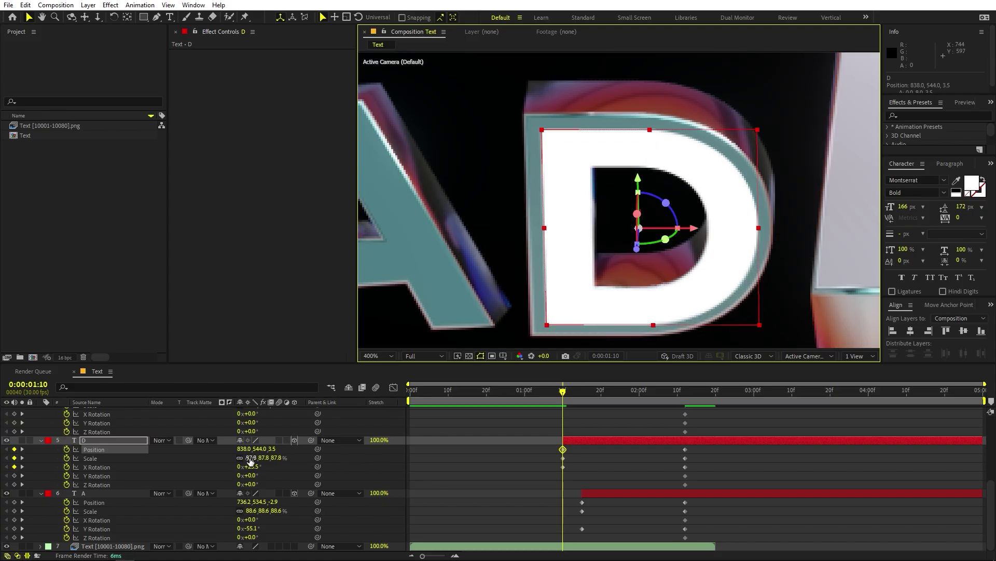
pyautogui.moveTo(250, 461); pyautogui.dragTo(574, 439)
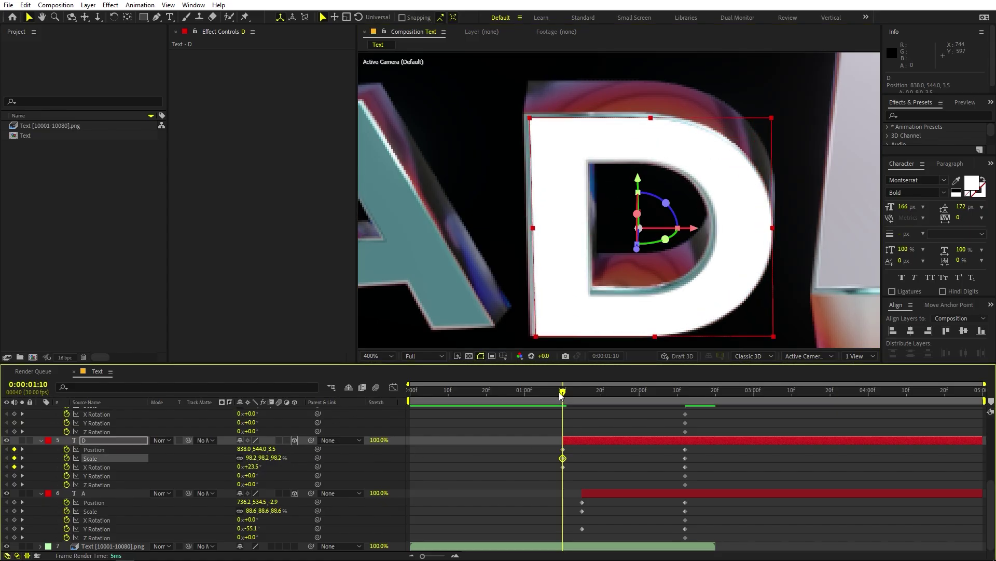
pyautogui.moveTo(561, 396); pyautogui.dragTo(683, 402)
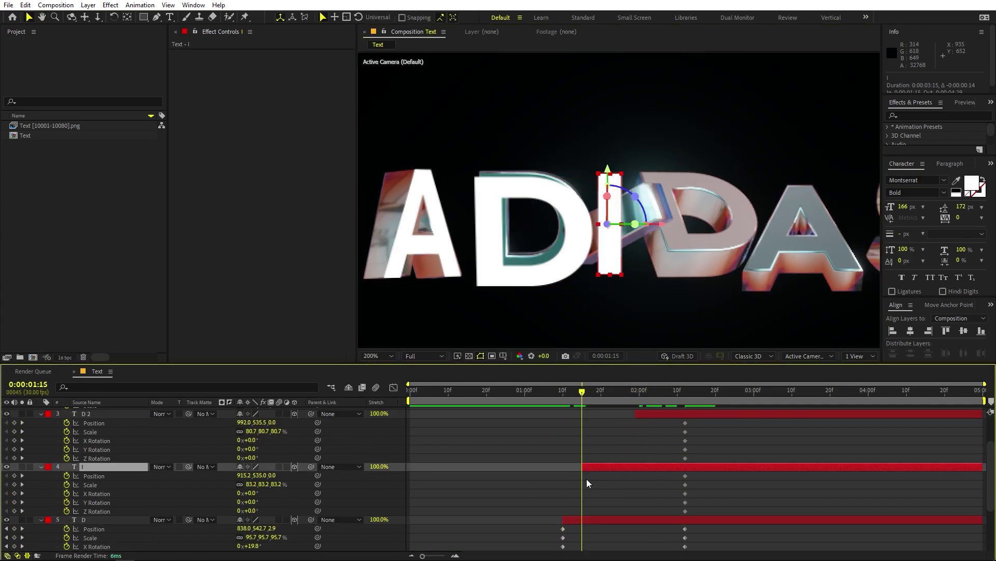
# At 0:00:01:15, rotate the I to the rendered letter's tilt, move it to 939.2, 547.5, 16.2 and scale it to 95.3%.
pyautogui.scroll(-1, 586, 478)
pyautogui.moveTo(258, 458); pyautogui.dragTo(291, 456)
pyautogui.moveTo(251, 485); pyautogui.dragTo(460, 478)
pyautogui.press('s')
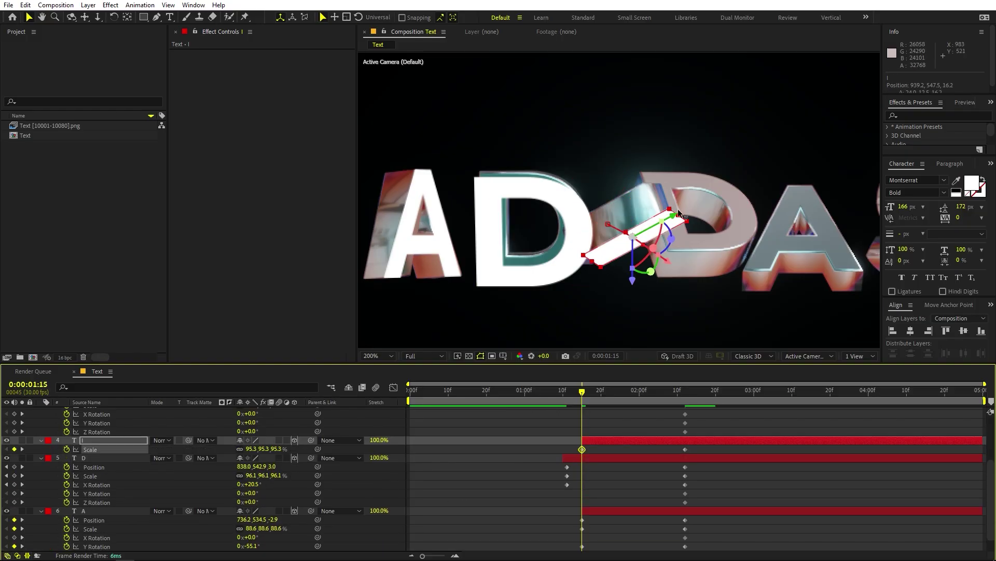
# Extend the second D to 0:00:01:15 and match it to the render there with rotation, Position 1004.5, 522.5, 12.7 and Scale 87.6%.
pyautogui.scroll(3, 647, 448)
pyautogui.moveTo(636, 464); pyautogui.dragTo(582, 464)
pyautogui.moveTo(250, 490); pyautogui.dragTo(270, 491)
pyautogui.moveTo(692, 190); pyautogui.dragTo(690, 167)
pyautogui.press('s')
pyautogui.moveTo(265, 473); pyautogui.dragTo(301, 473)
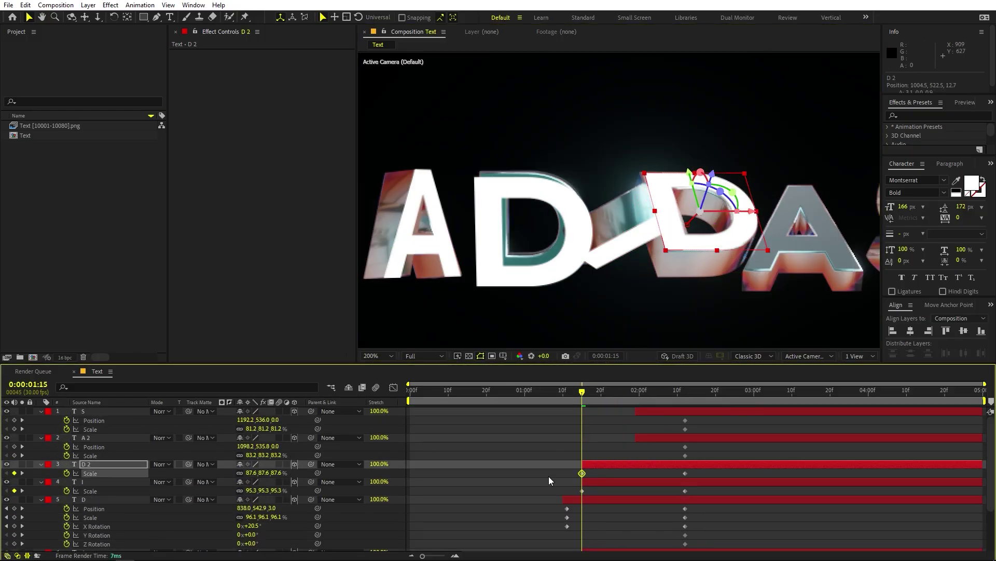
# Extend the second A to start at 0:00:01:15, rotate it to match the rendered letter and scale it to 89.6%.
pyautogui.moveTo(636, 438); pyautogui.dragTo(582, 438)
pyautogui.press('r')
pyautogui.moveTo(252, 464); pyautogui.dragTo(215, 471)
pyautogui.press('s')
pyautogui.moveTo(265, 446); pyautogui.dragTo(294, 447)
# Extend the S to 0:00:01:15 and match it to the render there with rotation, Position 1227.4, 532.9, 15.1 and Scale 94.1%.
pyautogui.moveTo(778, 290); pyautogui.dragTo(559, 302, button='middle')
pyautogui.press('r')
pyautogui.moveTo(636, 411); pyautogui.dragTo(685, 437)
pyautogui.moveTo(251, 429); pyautogui.dragTo(207, 430)
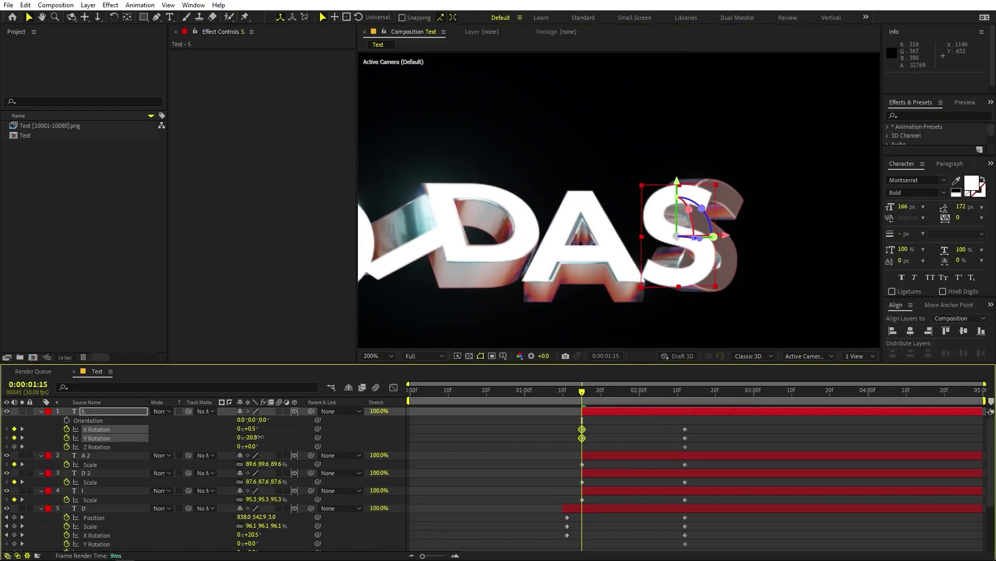
pyautogui.moveTo(724, 245); pyautogui.dragTo(760, 253)
pyautogui.moveTo(715, 192); pyautogui.dragTo(713, 182)
pyautogui.press('s')
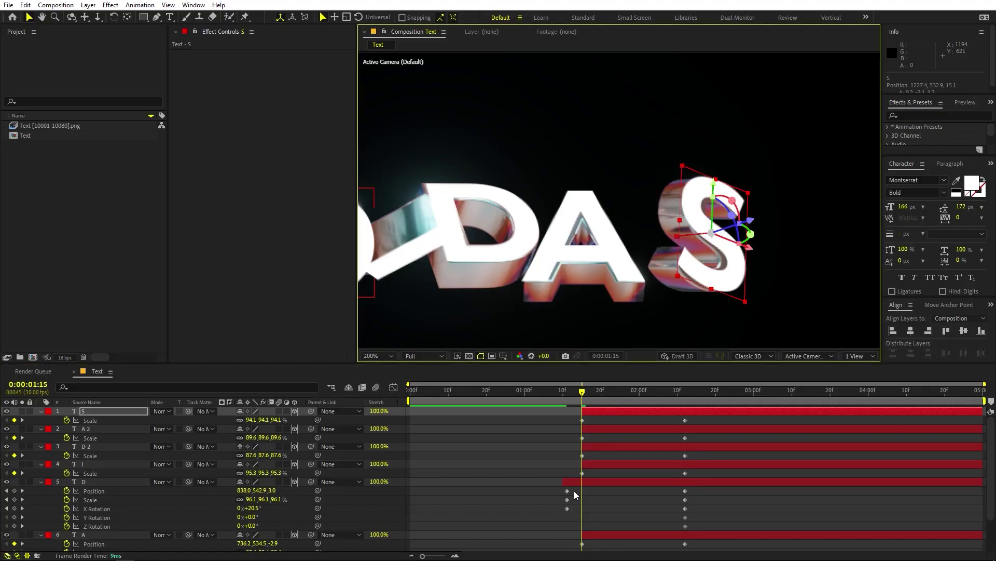
pyautogui.click(606, 496)
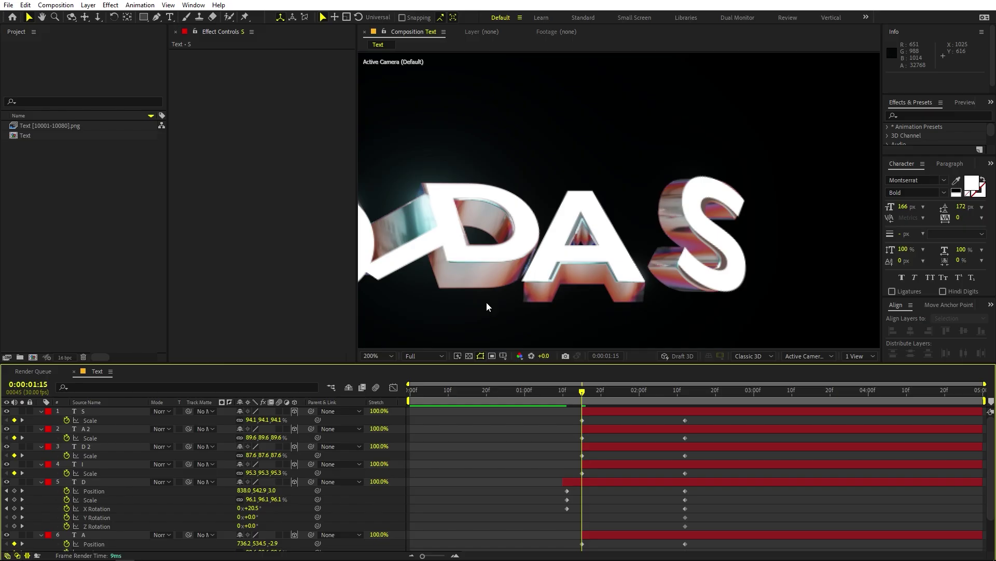
# Apply Easy Ease to all keyframes of the six letter layers.
pyautogui.click(379, 355)
pyautogui.click(402, 378)
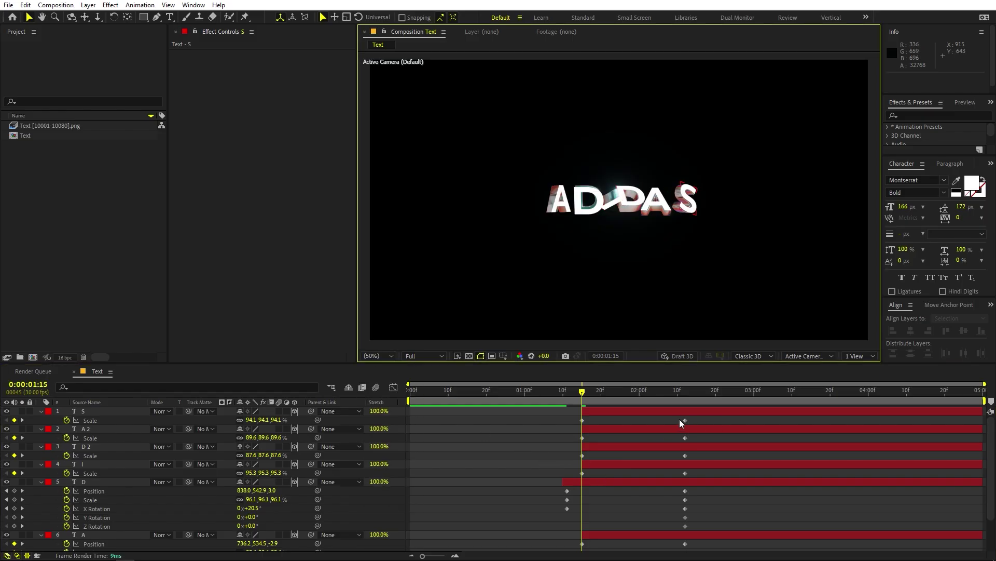
pyautogui.moveTo(705, 419); pyautogui.dragTo(526, 543)
pyautogui.press('F9')
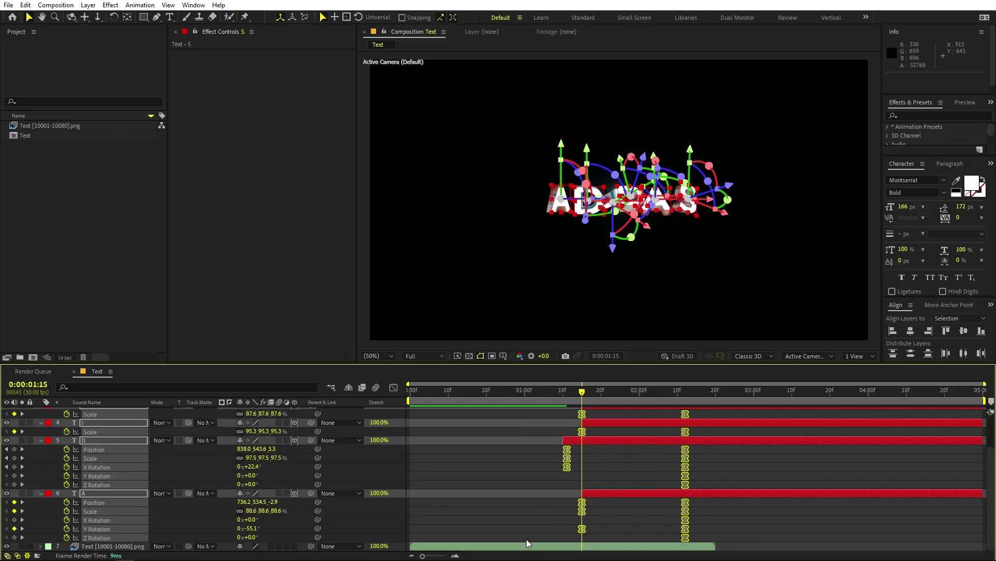
# In the Graph Editor, lengthen the incoming influence of the letters' final keyframes so the speed peaks early and tapers off slowly.
pyautogui.click(394, 389)
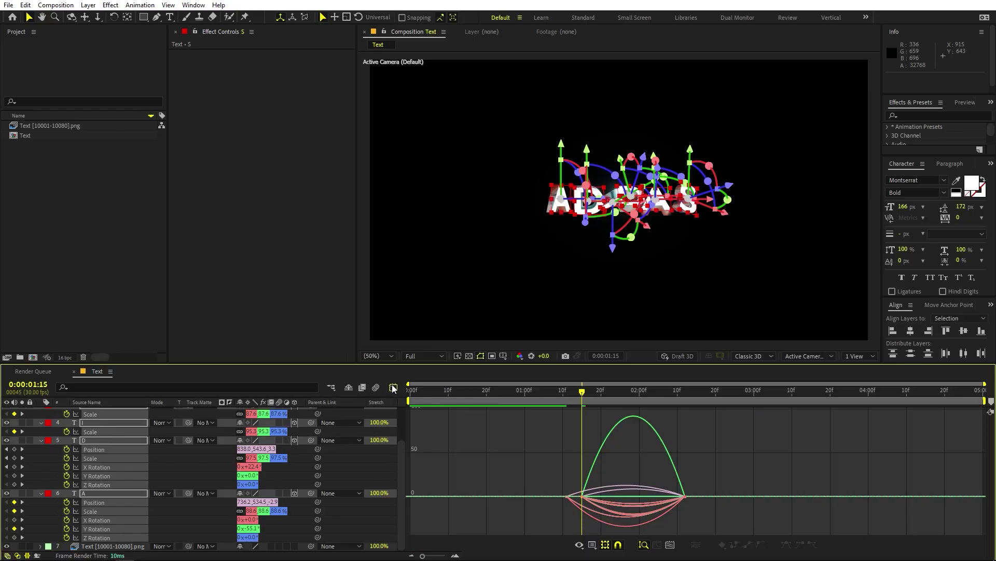
pyautogui.click(592, 545)
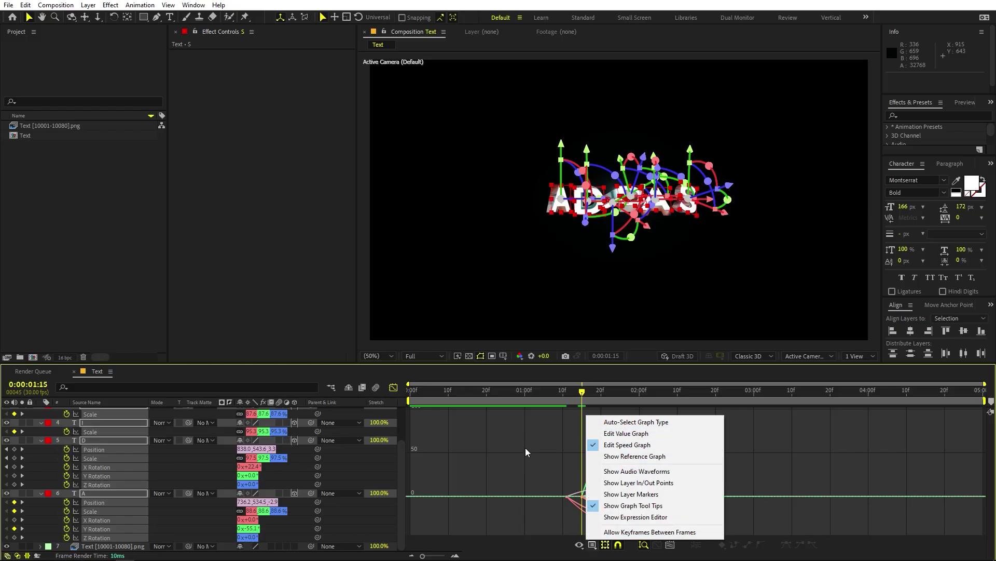
pyautogui.click(617, 433)
pyautogui.moveTo(590, 504); pyautogui.dragTo(519, 509)
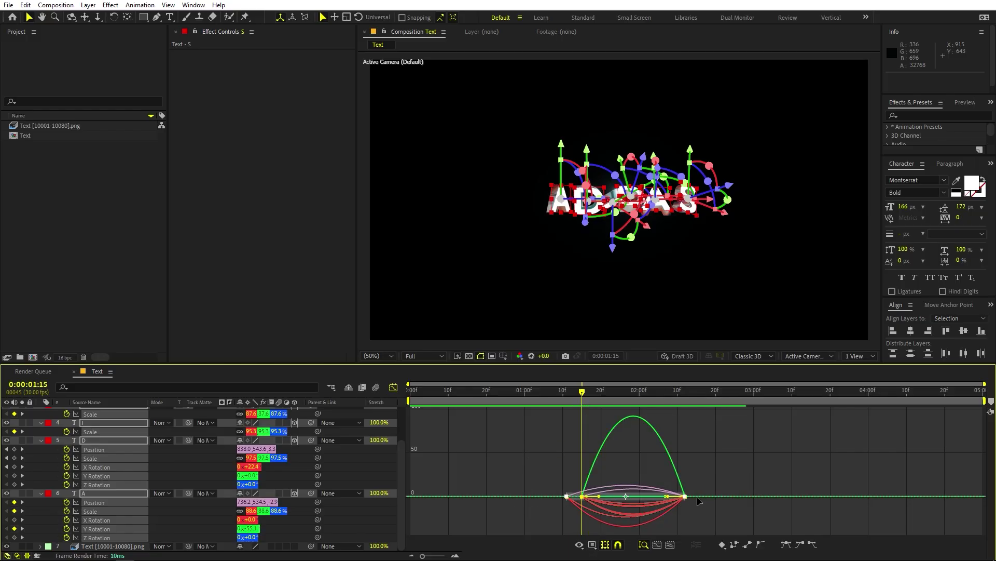
pyautogui.moveTo(668, 498); pyautogui.dragTo(600, 497)
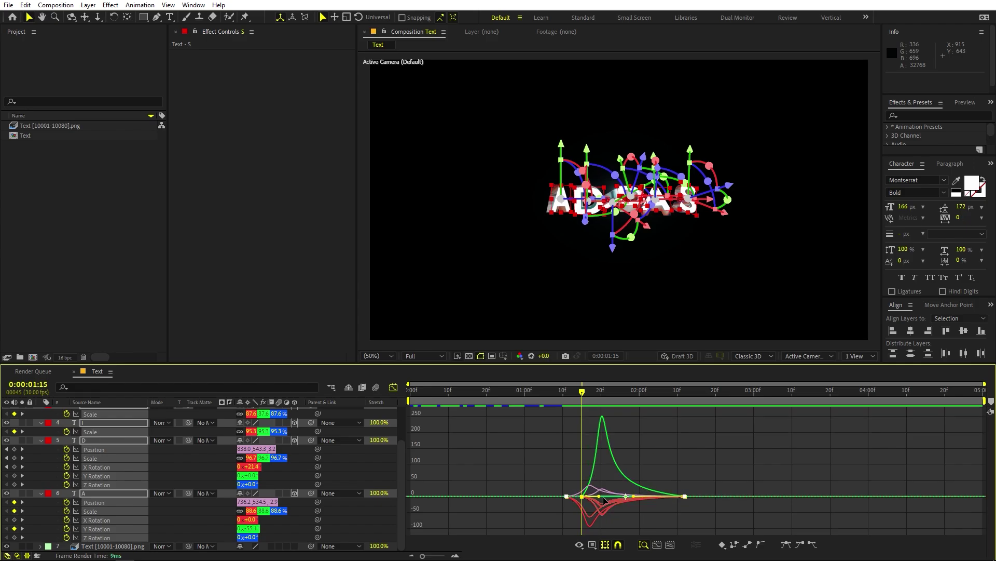
# Play back the transition from the rendered letters to the white text to check the new easing.
pyautogui.click(531, 389)
pyautogui.press('space')
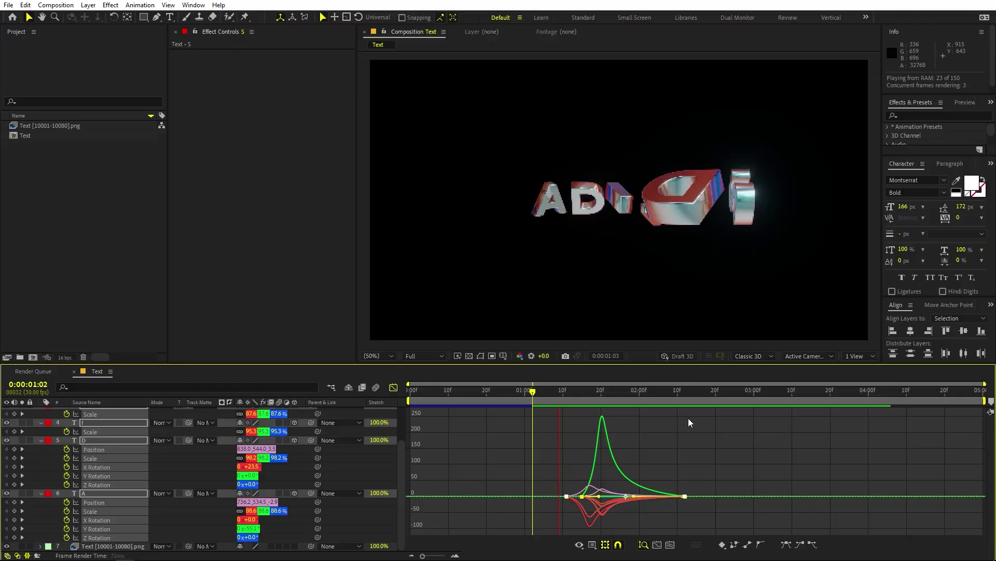
pyautogui.click(540, 397)
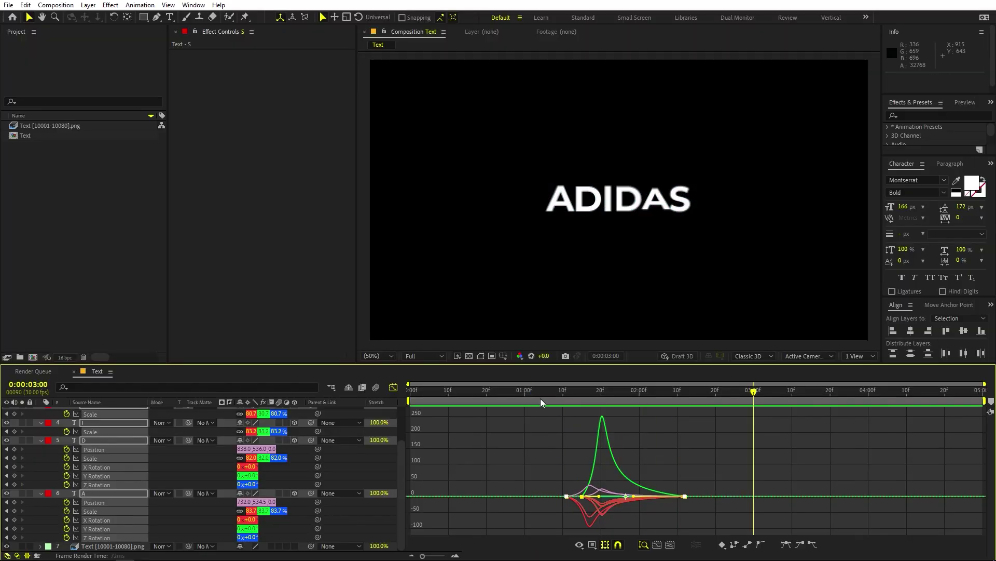
pyautogui.press('space')
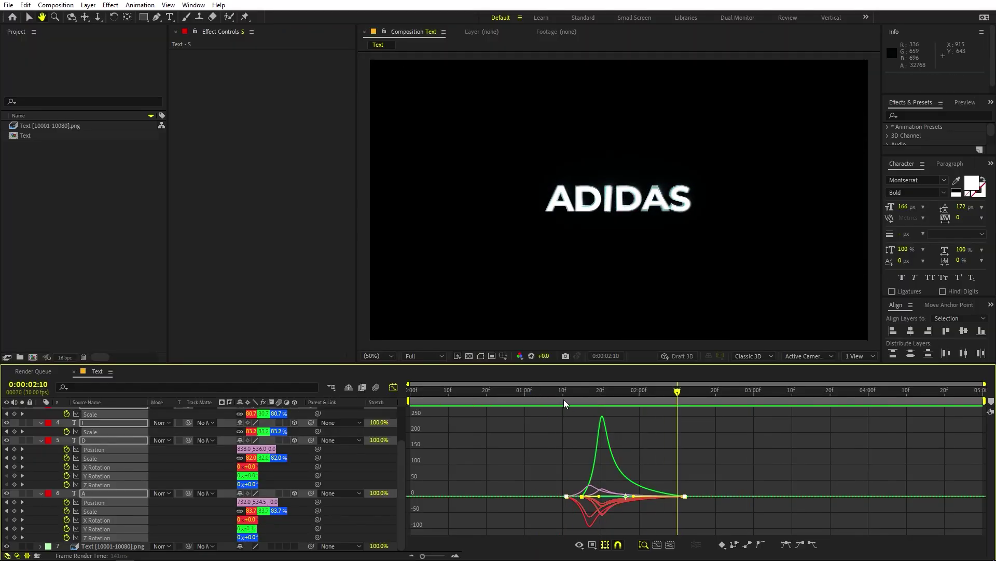
# Shrink the outgoing influence of the letters' starting keyframes so motion starts at peak speed, close the Graph Editor and return to 0:00:01:15.
pyautogui.moveTo(526, 477); pyautogui.dragTo(617, 517)
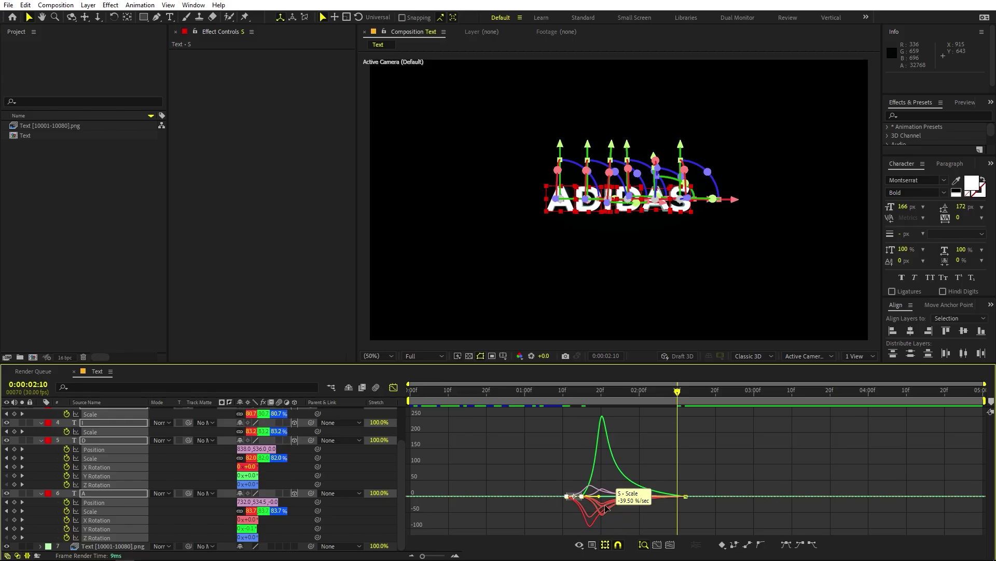
pyautogui.keyDown('alt'); pyautogui.scroll(5, 601, 502); pyautogui.keyUp('alt')
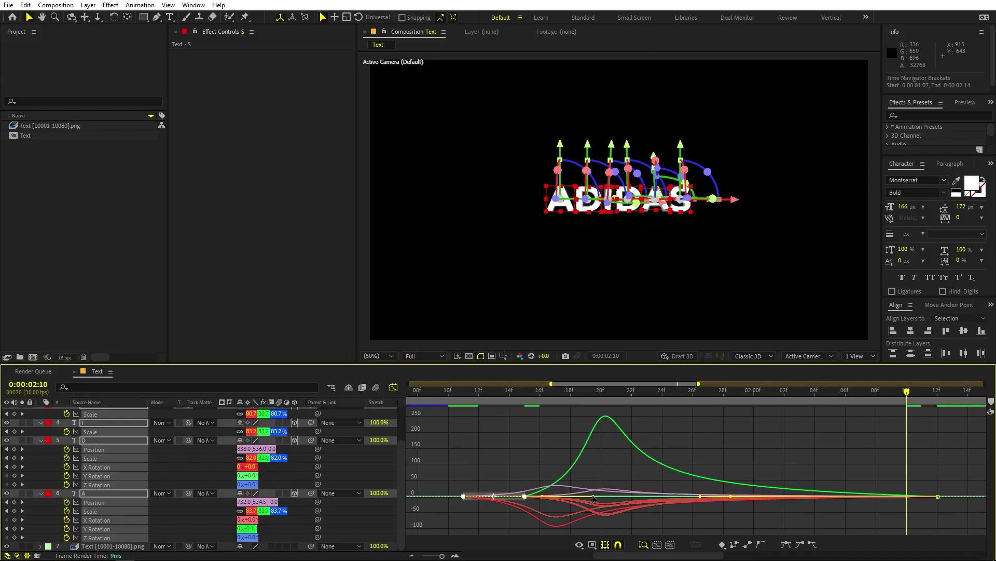
pyautogui.moveTo(569, 499); pyautogui.dragTo(512, 499)
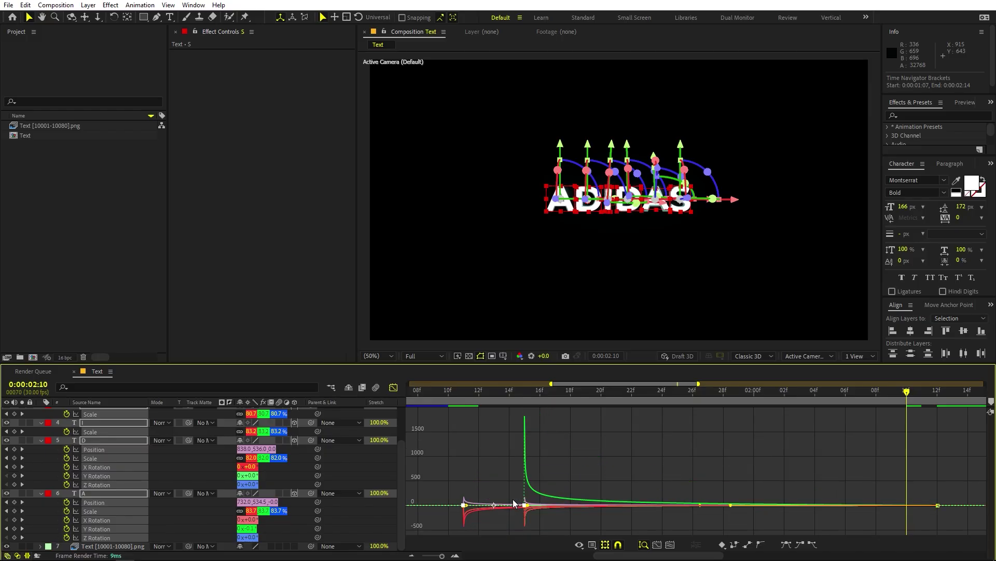
pyautogui.keyDown('alt'); pyautogui.scroll(-5, 513, 500); pyautogui.keyUp('alt')
pyautogui.click(394, 387)
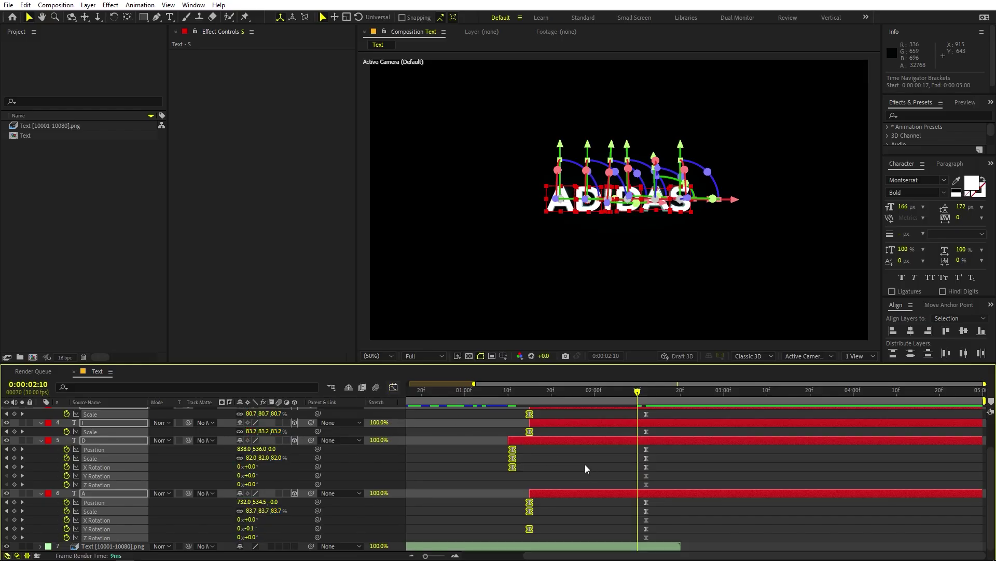
pyautogui.click(558, 453)
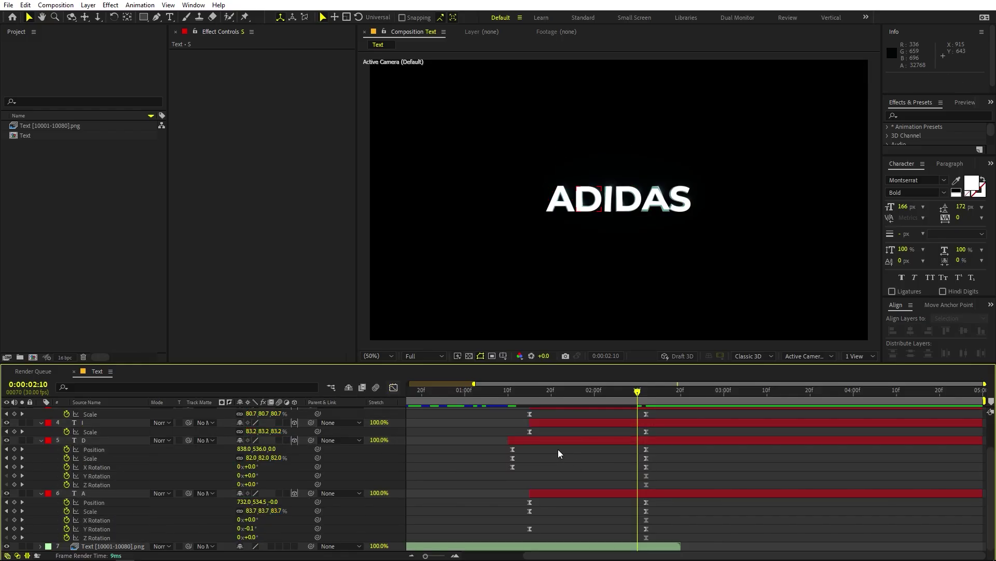
pyautogui.click(529, 397)
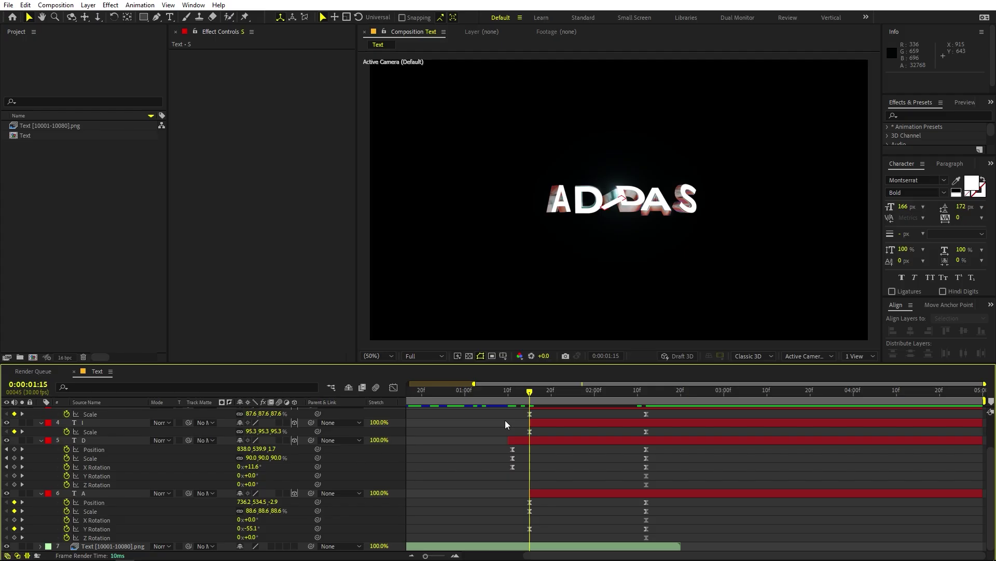
# Trim the rendered image sequence's end to about 0:00:01:22 and align the D letter layer's start and first keyframes to 0:00:01:15.
pyautogui.keyDown('alt'); pyautogui.scroll(-1, 505, 419); pyautogui.keyUp('alt')
pyautogui.moveTo(716, 546); pyautogui.dragTo(581, 546)
pyautogui.moveTo(743, 396); pyautogui.dragTo(587, 403)
pyautogui.moveTo(560, 444); pyautogui.dragTo(595, 440)
# Move the final keyframes of all six letter layers earlier, to about 0:00:02:00.
pyautogui.moveTo(691, 539); pyautogui.dragTo(653, 379)
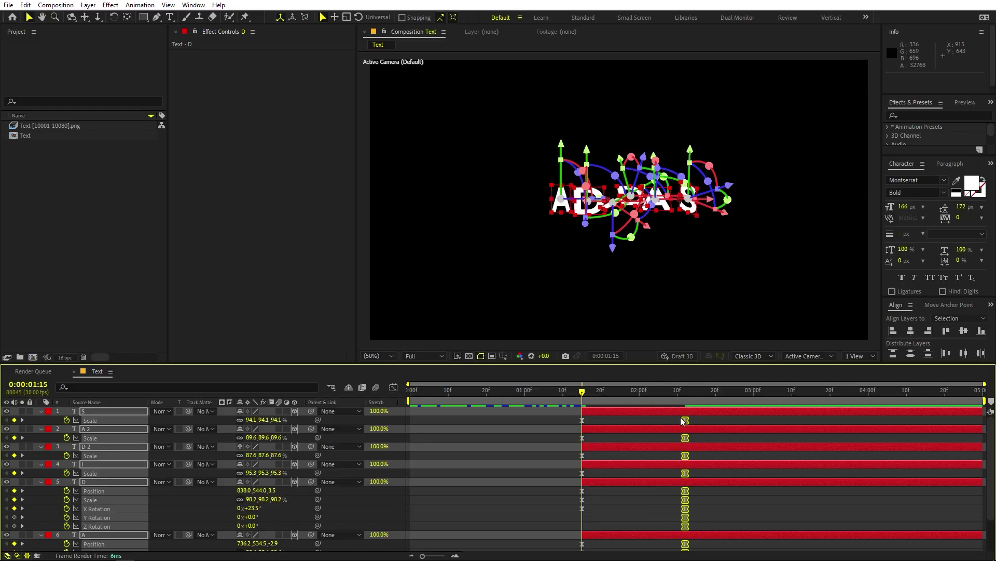
pyautogui.moveTo(685, 421); pyautogui.dragTo(635, 418)
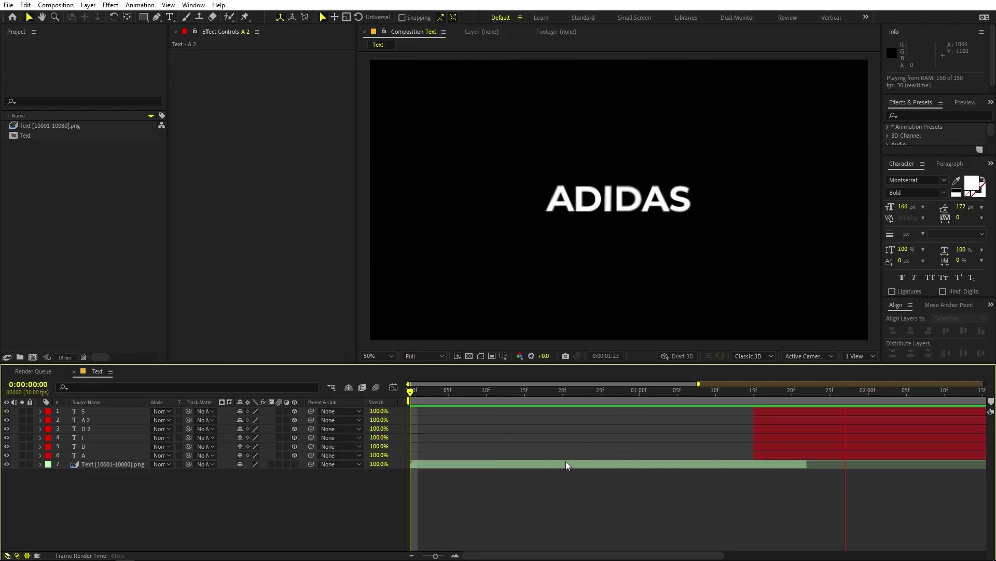
# Shift the six letter layers' final keyframes to about 0:00:02:05 and play back the transition from 0:00:00:22.
pyautogui.click(774, 456)
pyautogui.keyDown('shift'); pyautogui.click(783, 411); pyautogui.keyUp('shift')
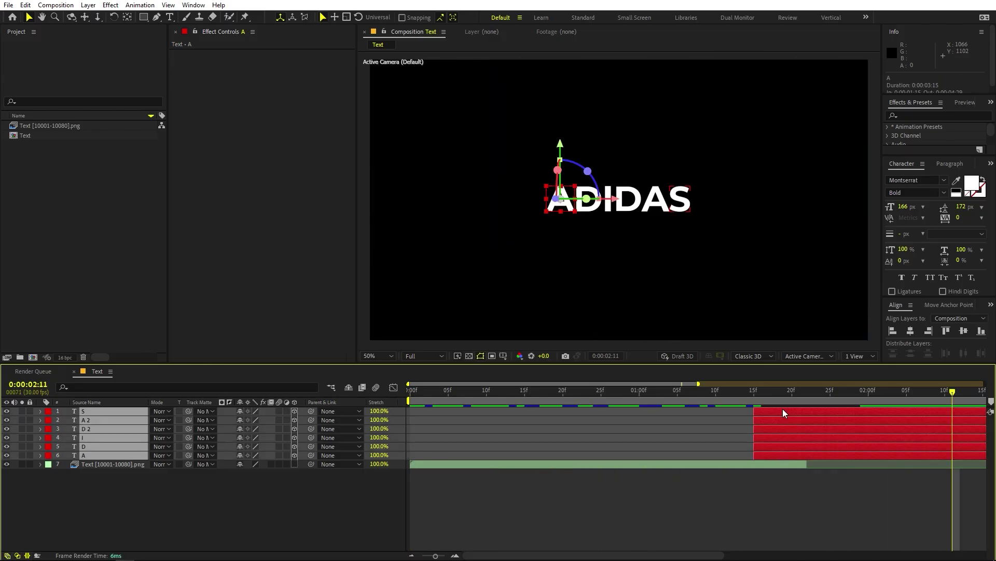
pyautogui.press('u')
pyautogui.press('-')
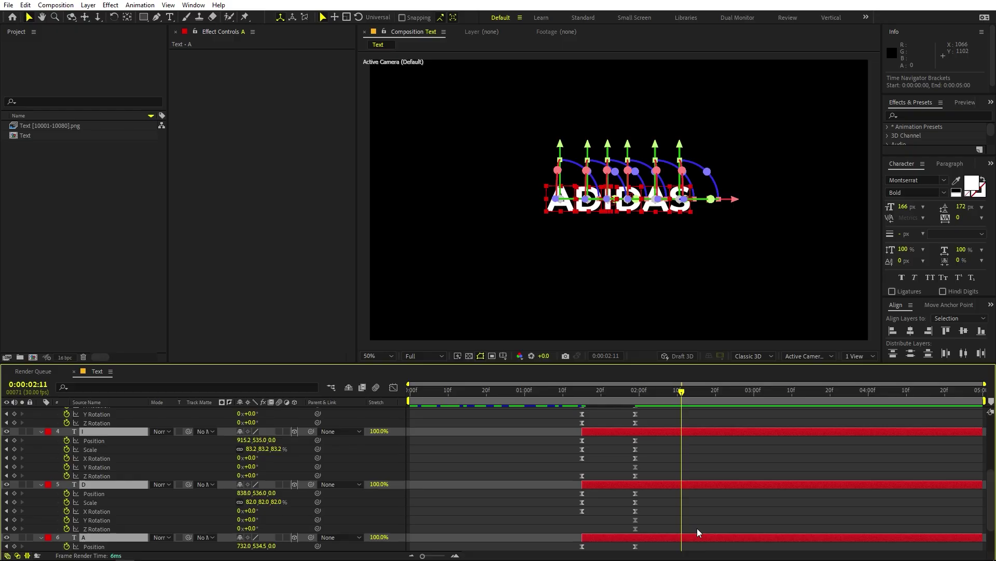
pyautogui.scroll(-2, 693, 509)
pyautogui.moveTo(656, 537); pyautogui.dragTo(659, 418)
pyautogui.click(494, 396)
pyautogui.press('space')
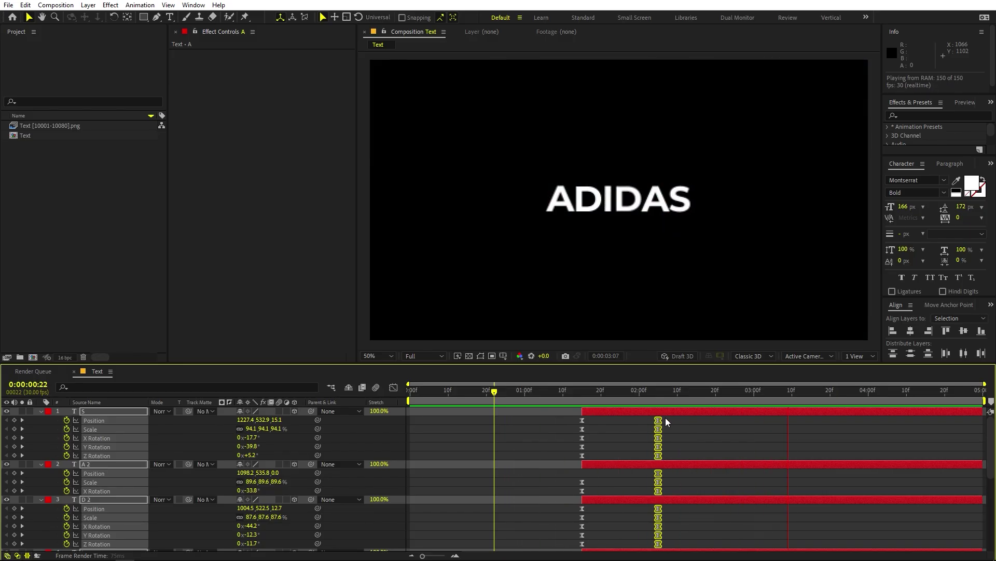
# Collapse and deselect all layers, activate the Type tool and return the current time to 0:00:00:00.
pyautogui.hotkey('ctrl', 'a')
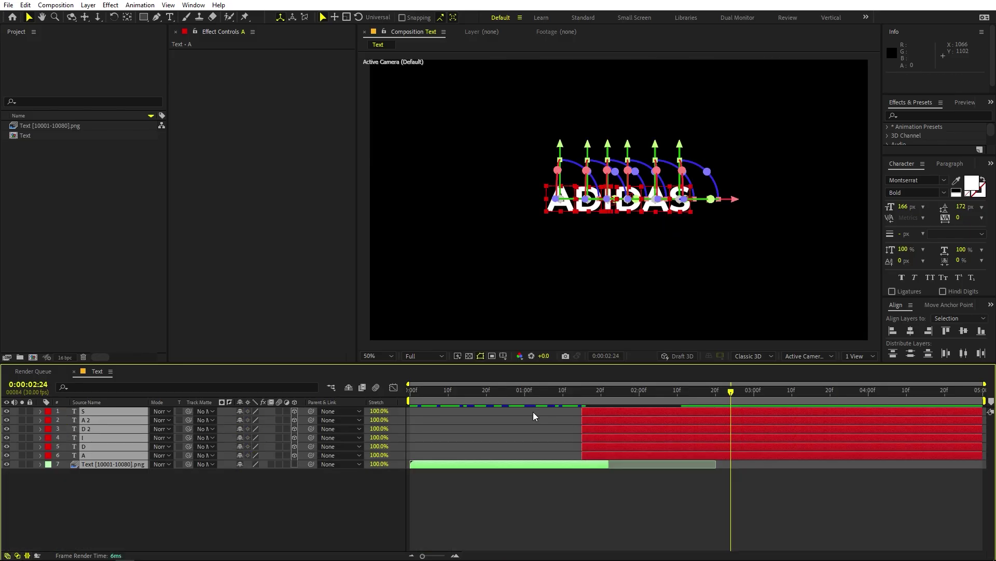
pyautogui.click(563, 507)
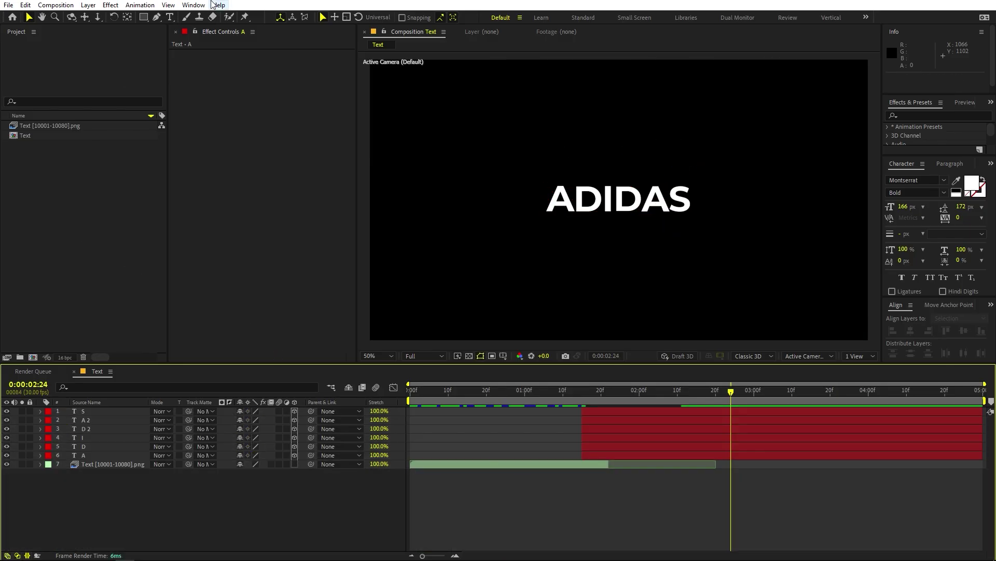
pyautogui.click(170, 17)
pyautogui.scroll(1, 534, 169)
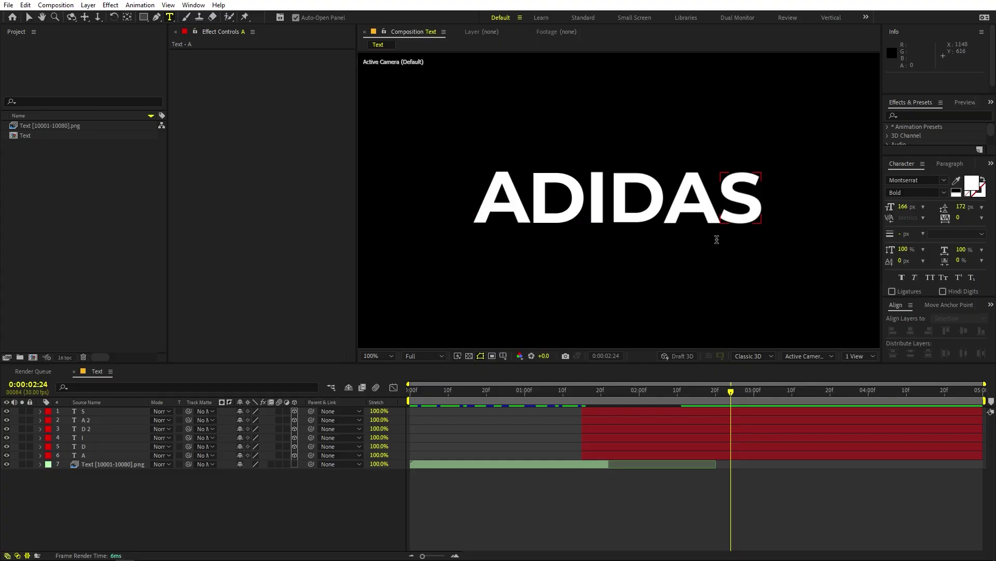
pyautogui.click(616, 521)
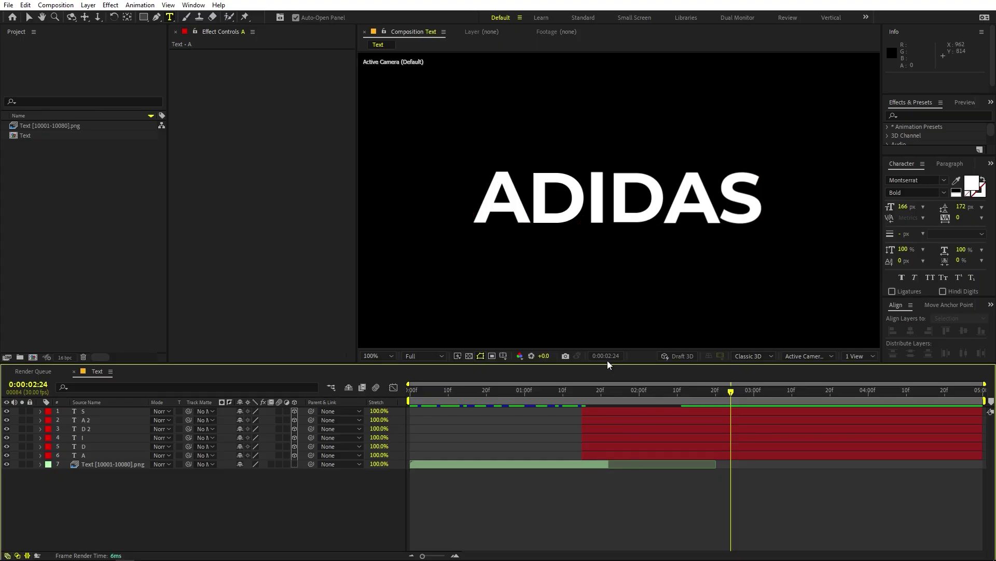
pyautogui.moveTo(613, 393); pyautogui.dragTo(384, 431)
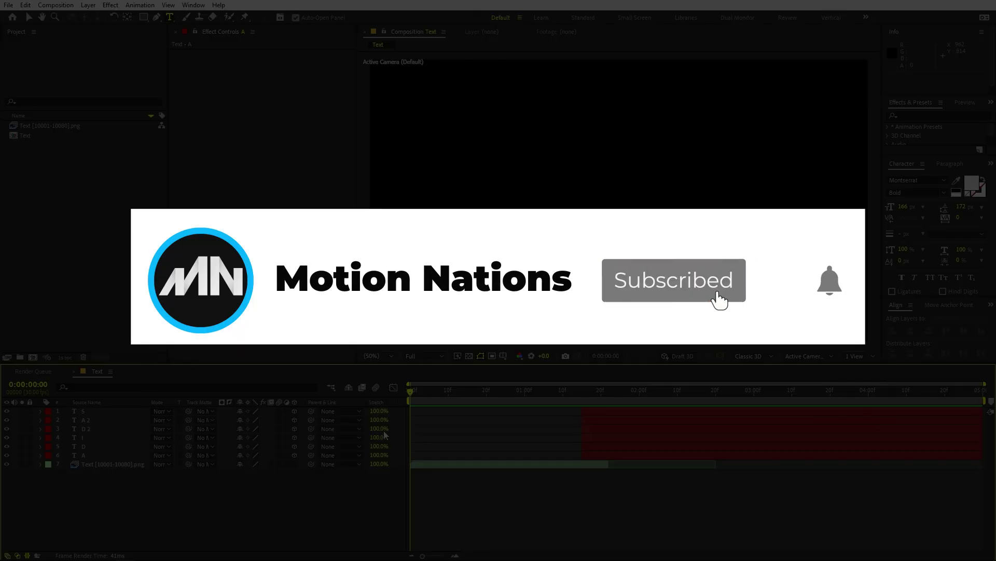